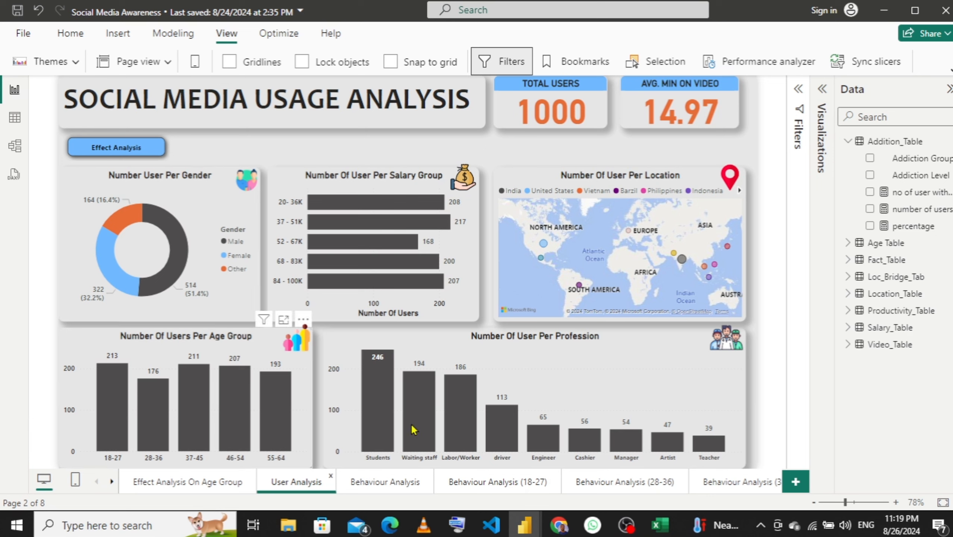
# - Drill through from the 18-27 column of the users per age group chart to the Behaviour Analysis (18-27) page
pyautogui.moveTo(379, 451)
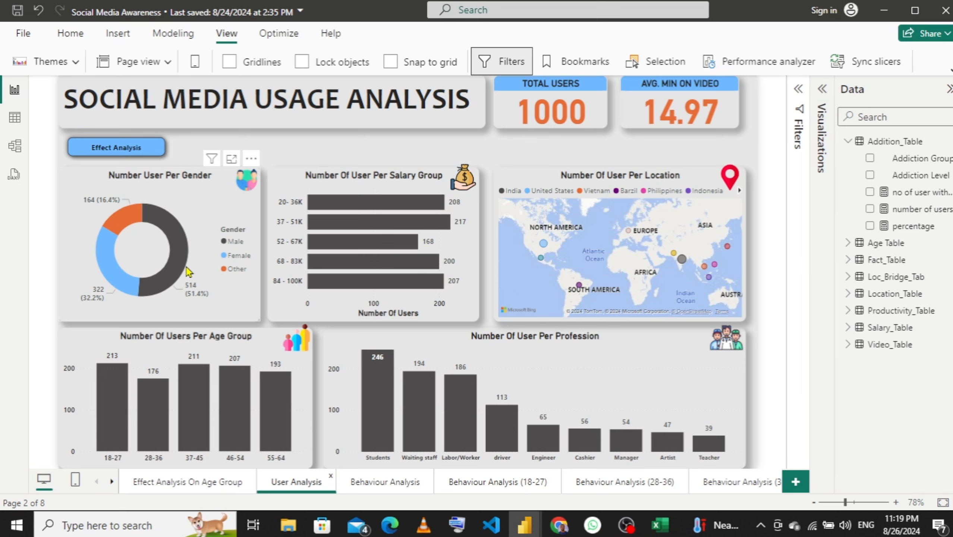
pyautogui.moveTo(188, 271)
pyautogui.moveTo(109, 412)
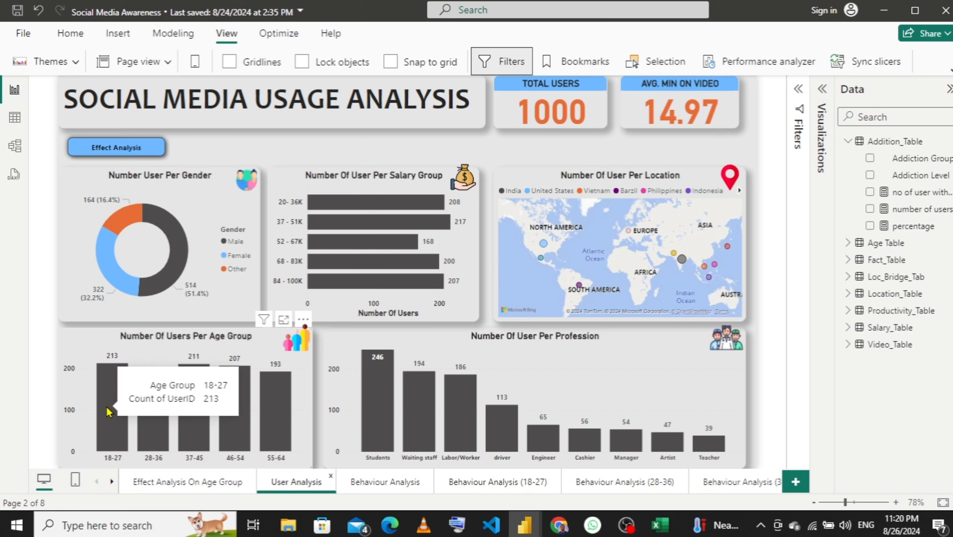
pyautogui.rightClick(108, 411)
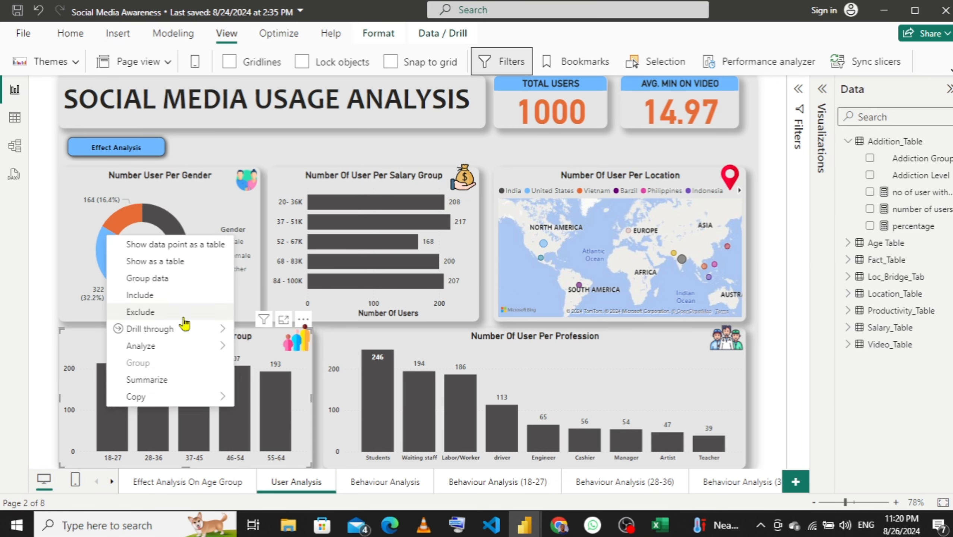
pyautogui.moveTo(187, 332)
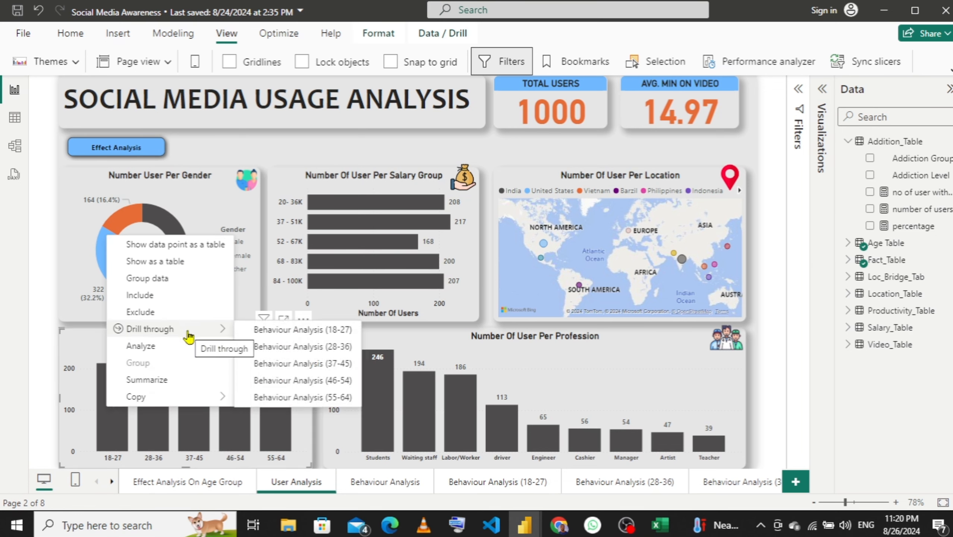
pyautogui.click(311, 332)
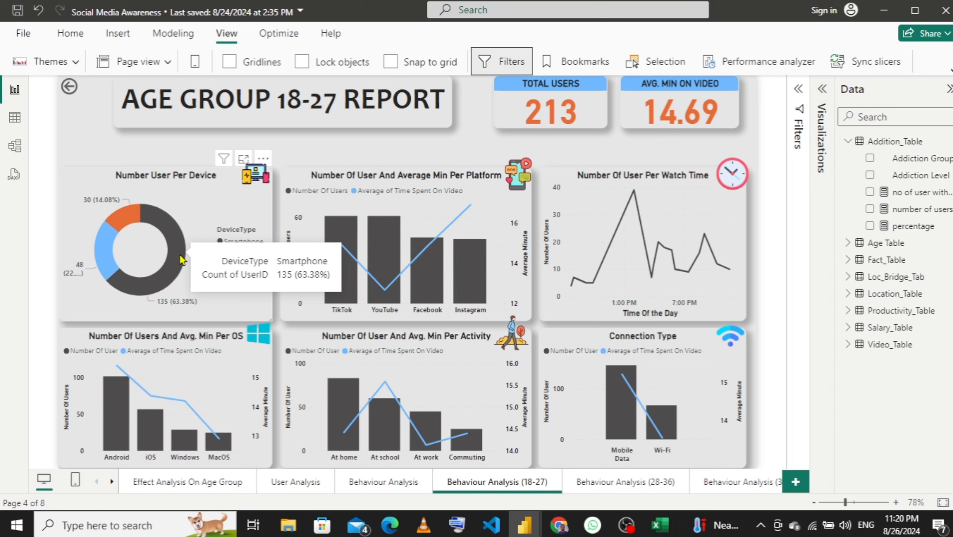
# - Examine the platform, activity and watch time charts on the age group 18-27 report
pyautogui.moveTo(348, 271)
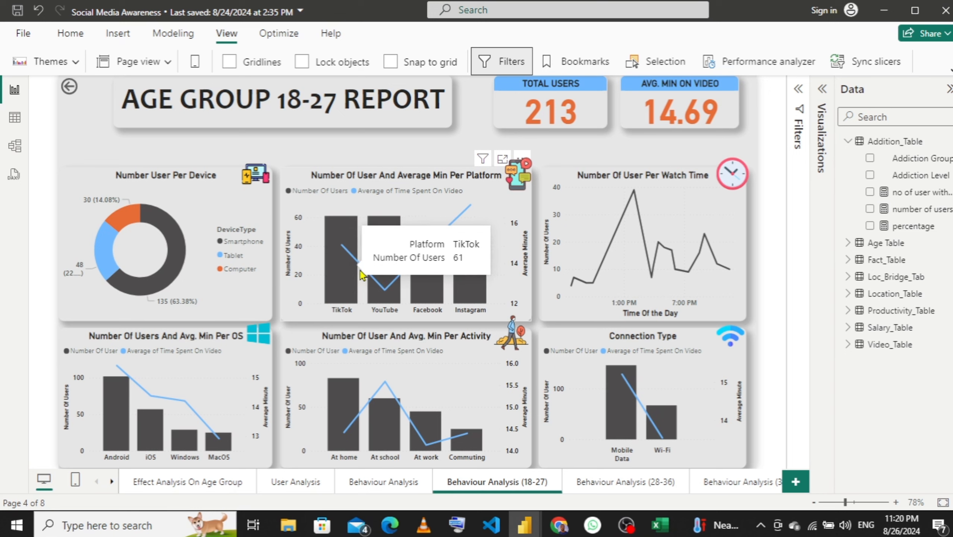
pyautogui.moveTo(384, 255)
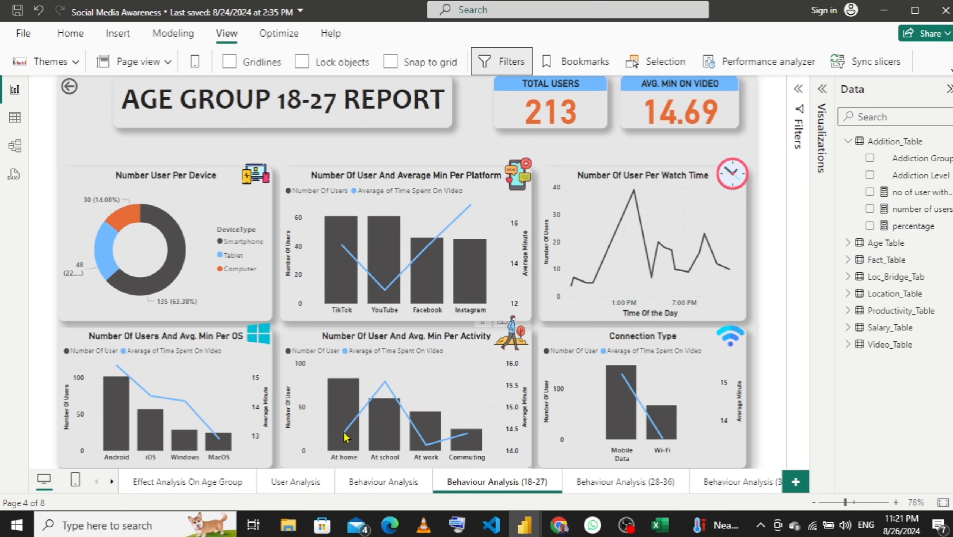
pyautogui.moveTo(346, 437)
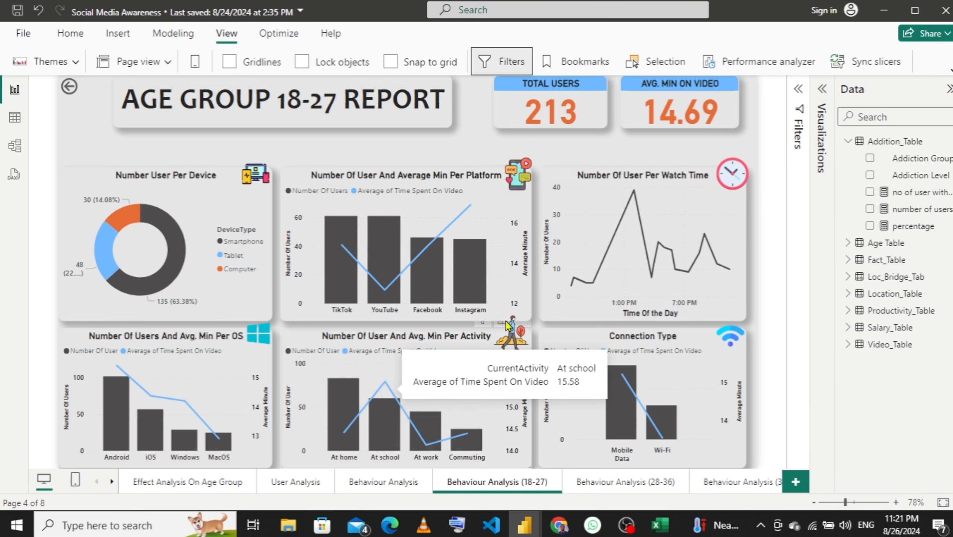
pyautogui.moveTo(631, 240)
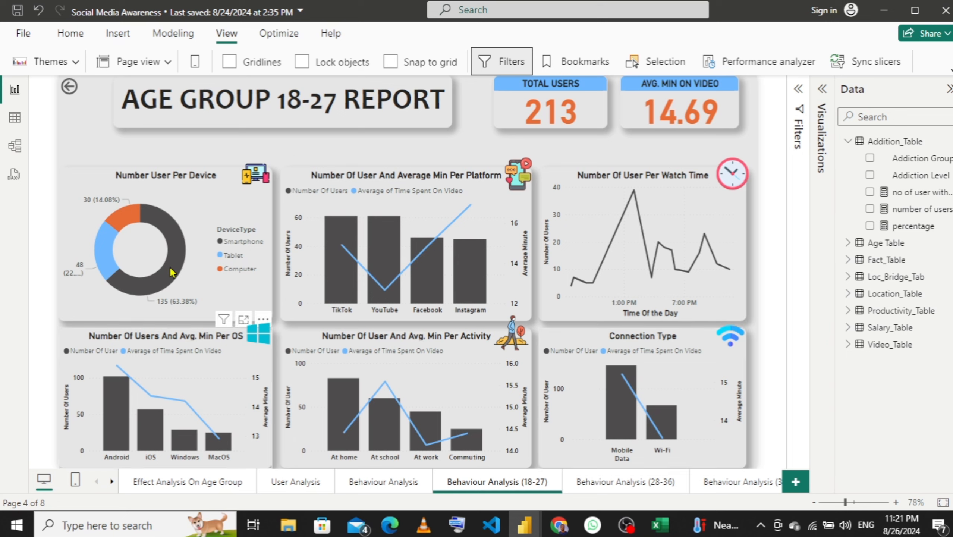
# - Return to the User Analysis page, follow its link to the Effect Analysis page, and collapse the Addition_Table fields
pyautogui.keyDown('ctrl'); pyautogui.click(64, 91); pyautogui.keyUp('ctrl')
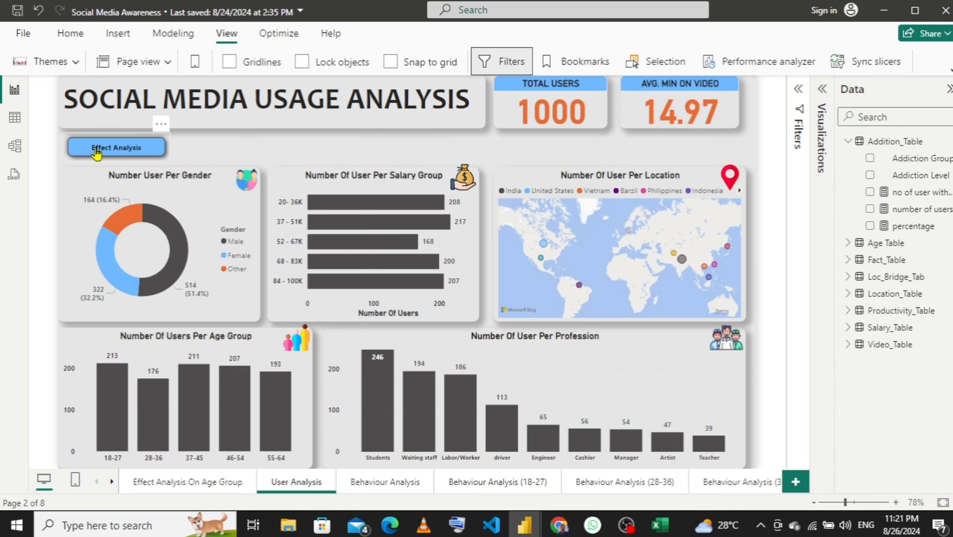
pyautogui.keyDown('ctrl'); pyautogui.click(97, 148); pyautogui.keyUp('ctrl')
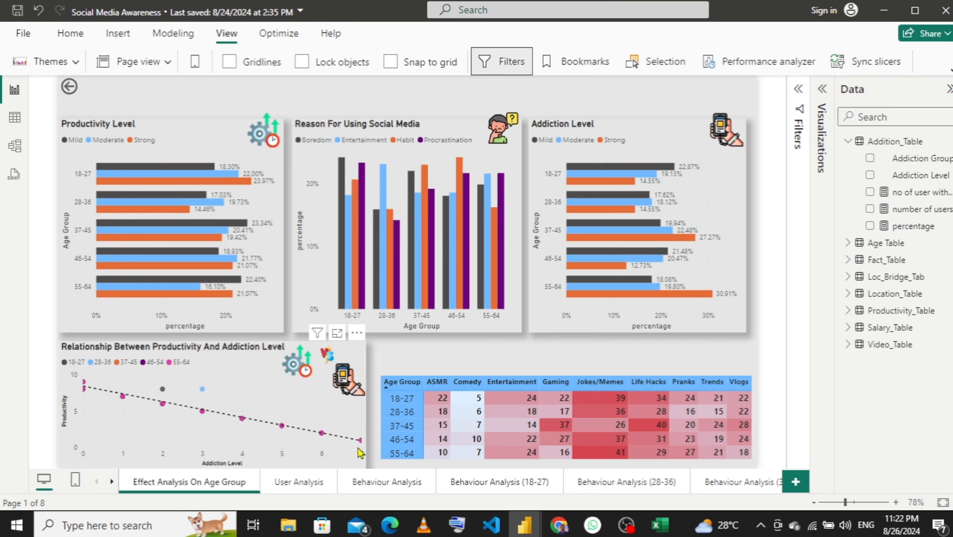
pyautogui.click(852, 144)
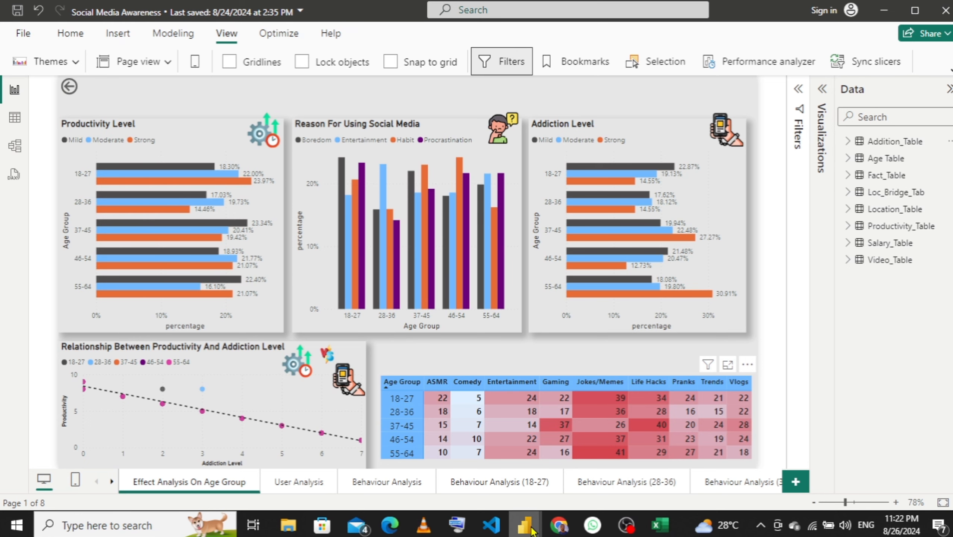
# - Switch to the blank Untitled report and bring the Time-Wasters on Social Media sheet of the TIME-WASTERS ON SOCIAL MEDIA Excel workbook into Power Query
pyautogui.moveTo(528, 533)
pyautogui.click(563, 453)
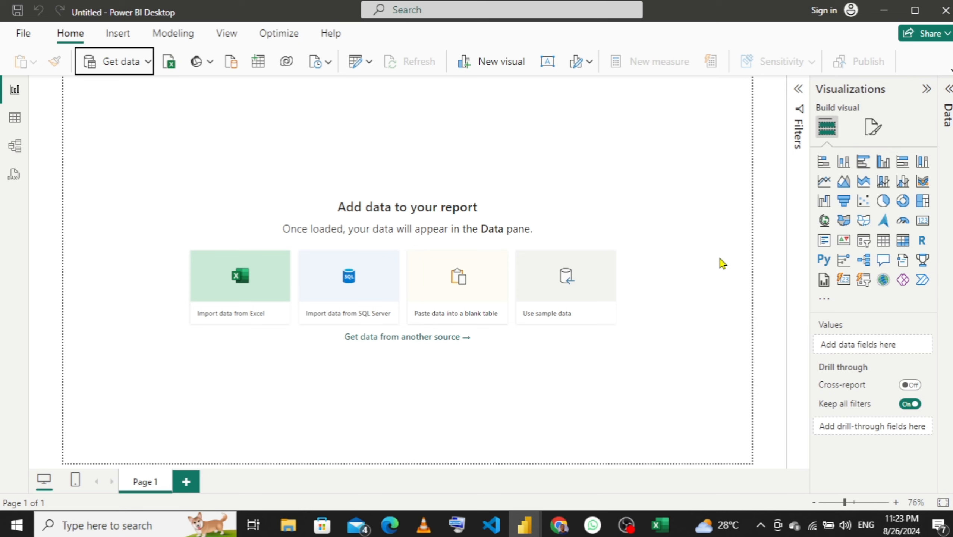
pyautogui.click(147, 68)
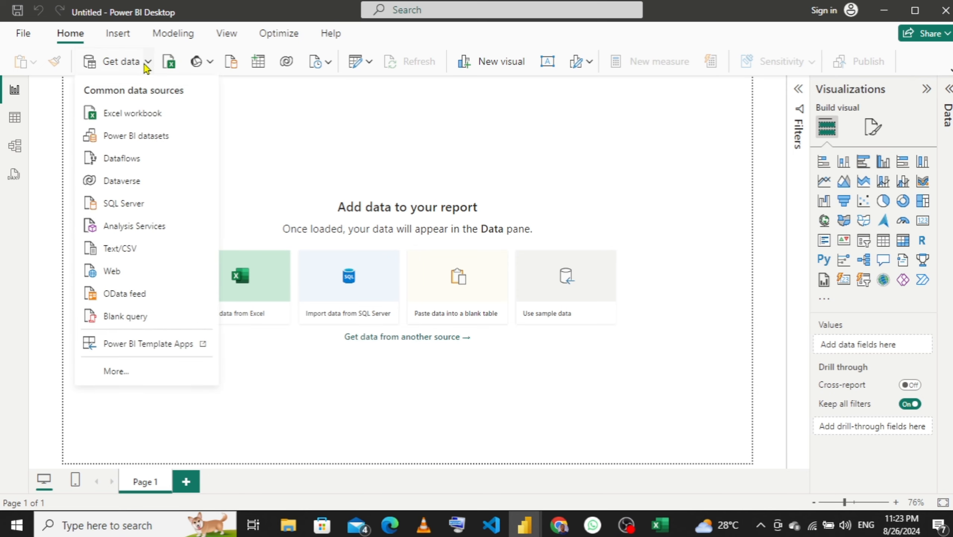
pyautogui.click(132, 114)
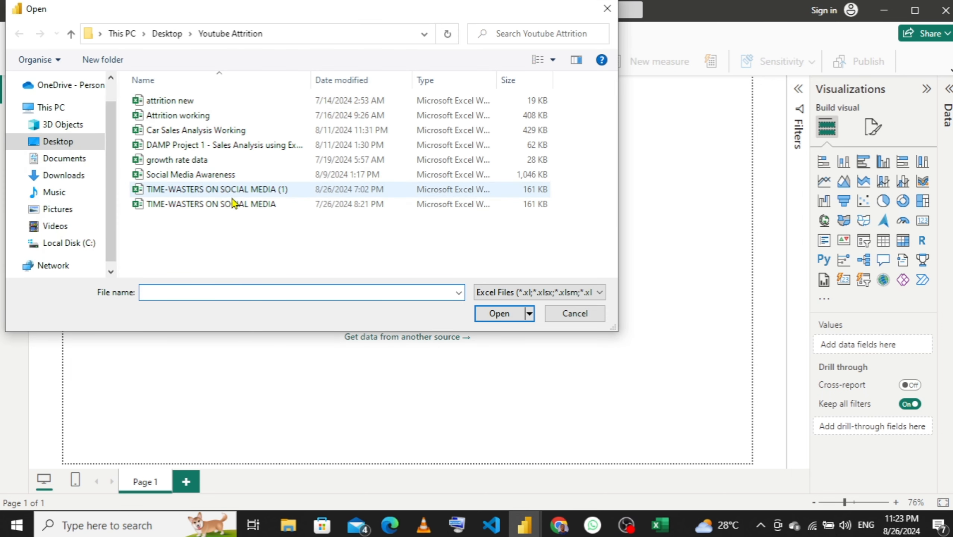
pyautogui.click(234, 205)
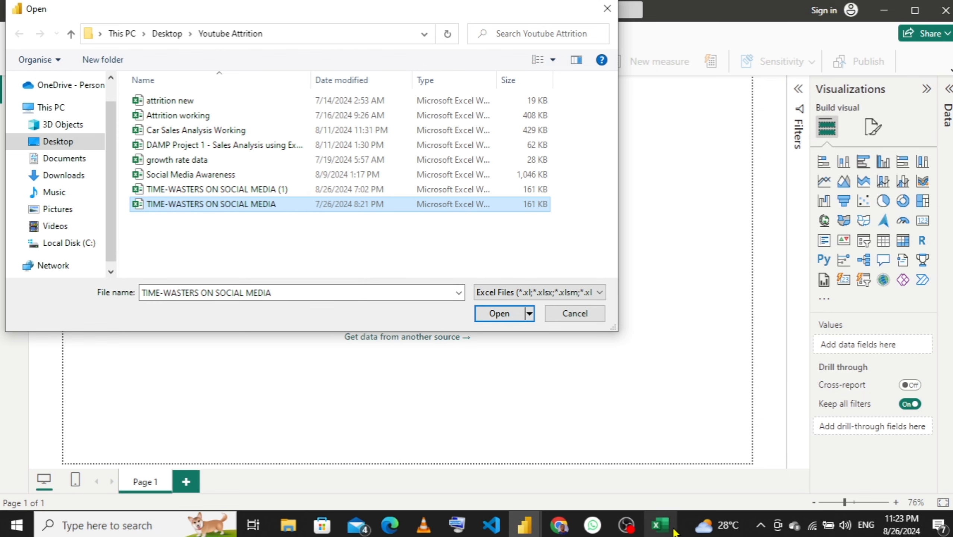
pyautogui.moveTo(676, 532)
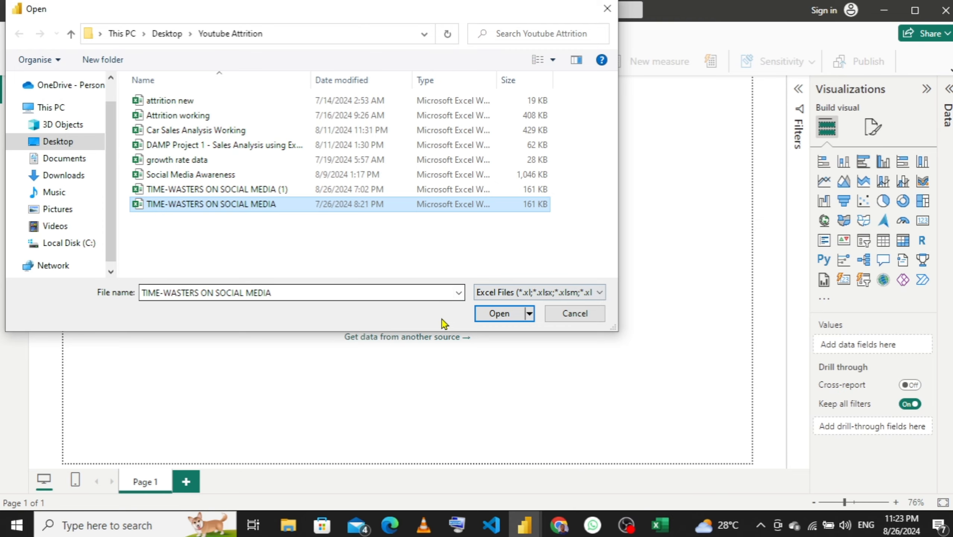
pyautogui.click(483, 313)
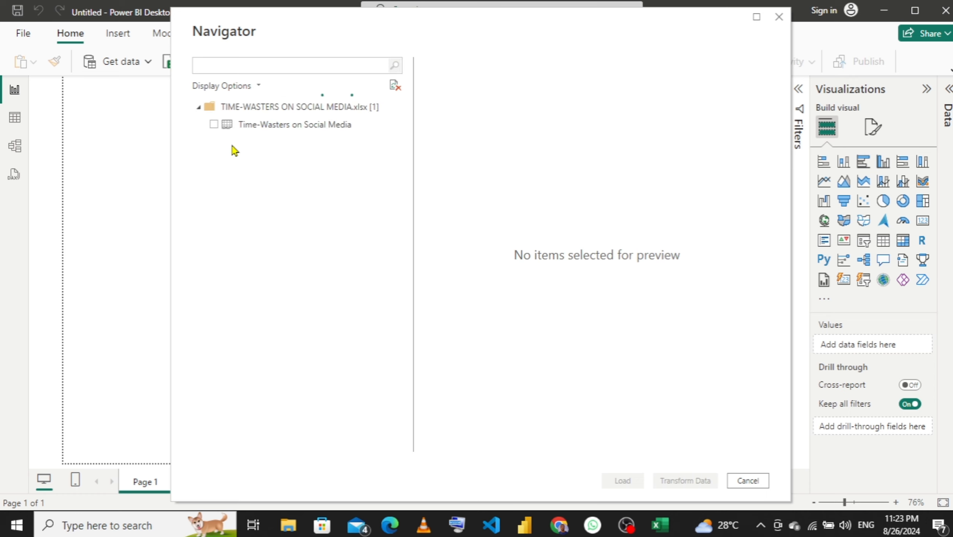
pyautogui.click(214, 126)
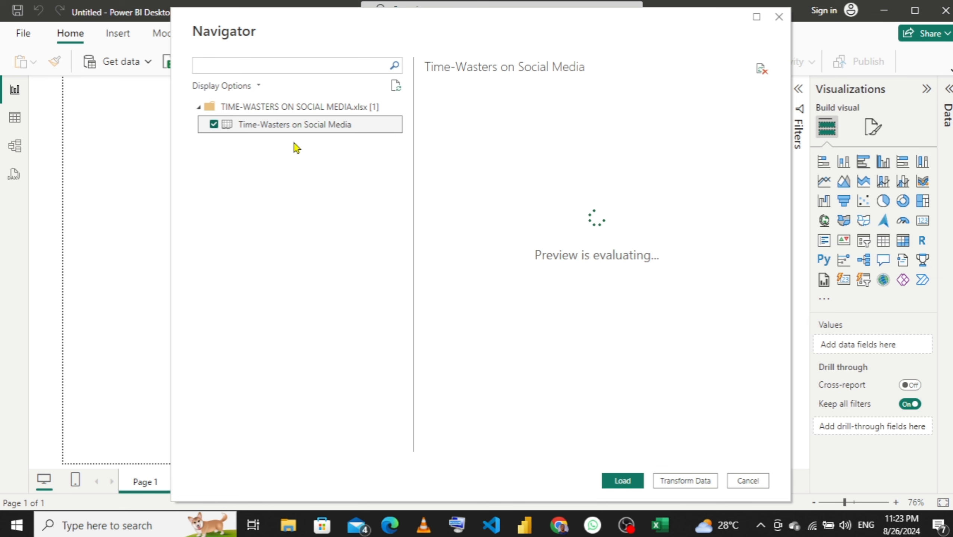
pyautogui.click(684, 480)
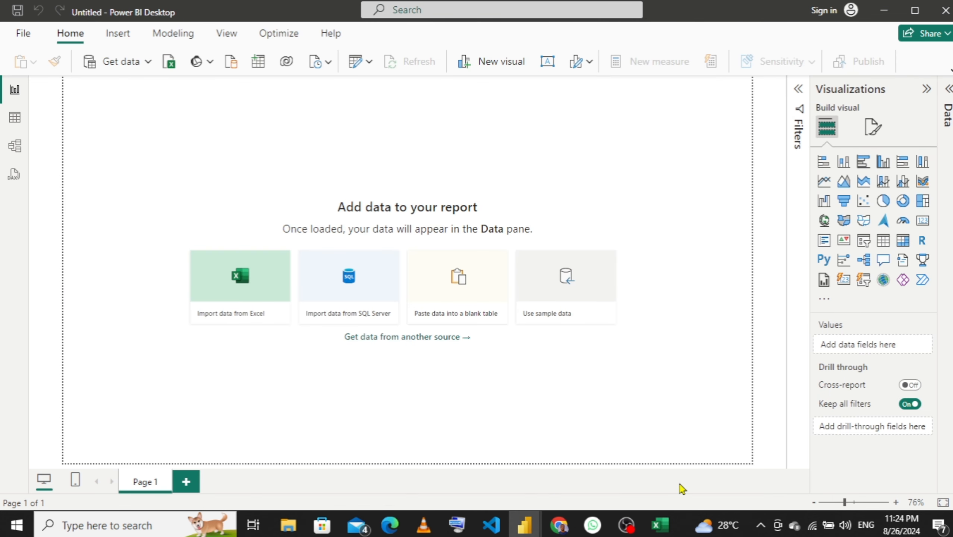
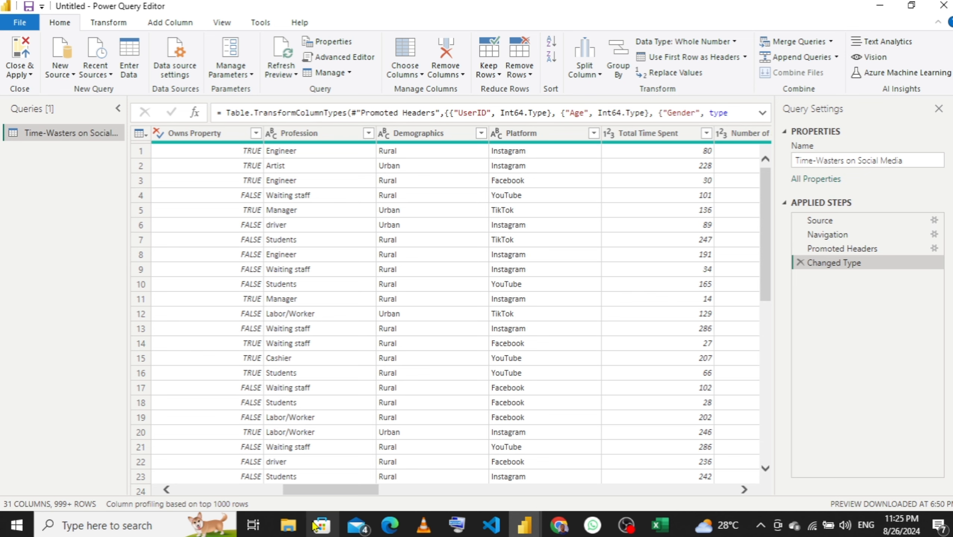
# - Check the UserID column's statistics with the column profile, hide the profile again, and select the Age column
pyautogui.moveTo(354, 494); pyautogui.dragTo(200, 496)
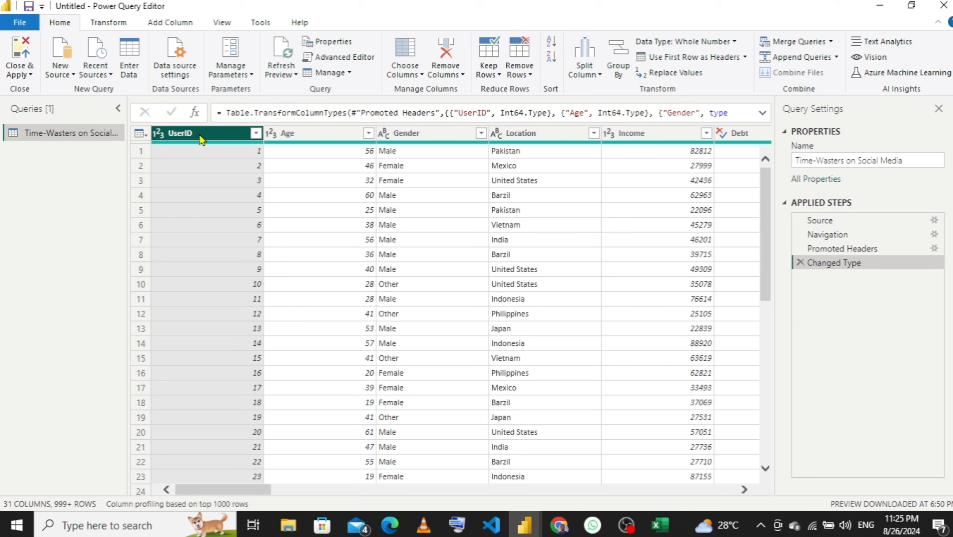
pyautogui.click(224, 24)
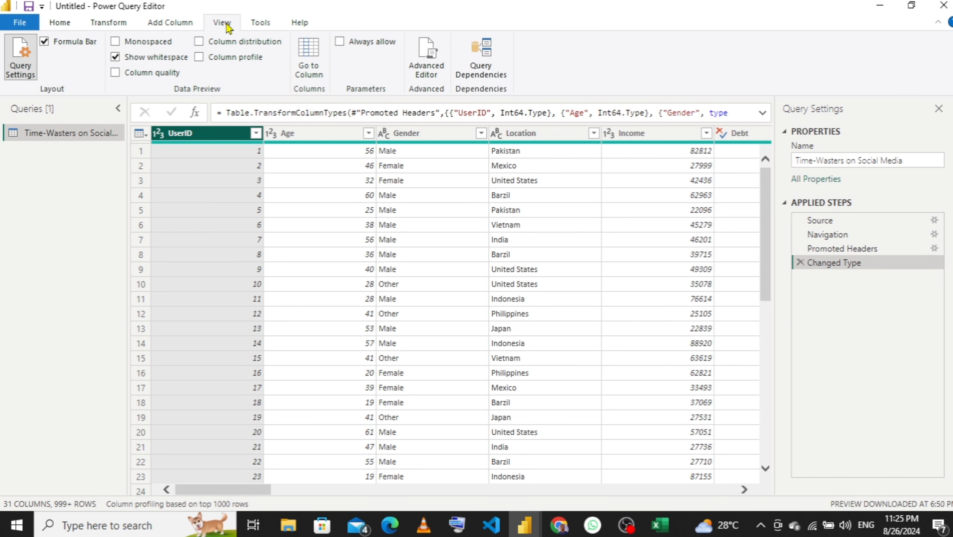
pyautogui.click(200, 57)
pyautogui.click(200, 57)
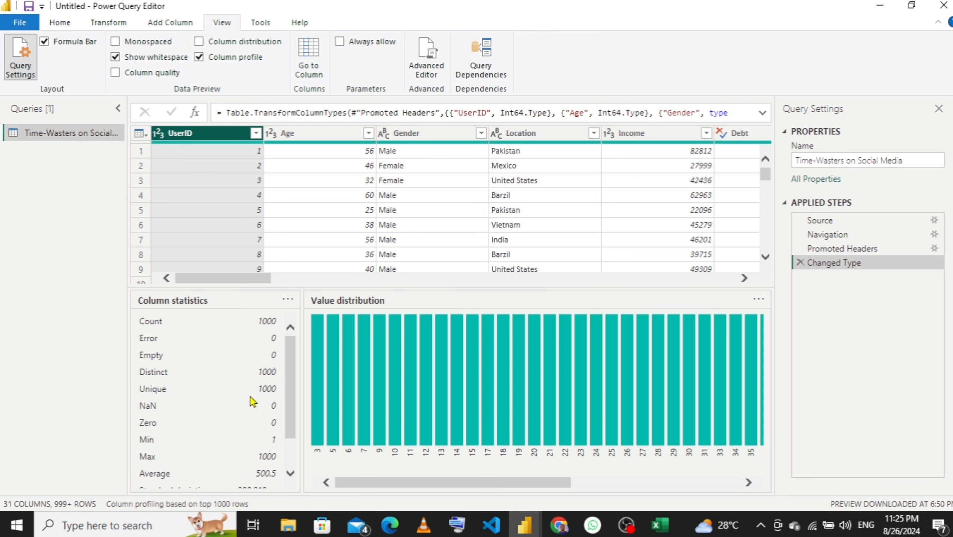
pyautogui.click(199, 57)
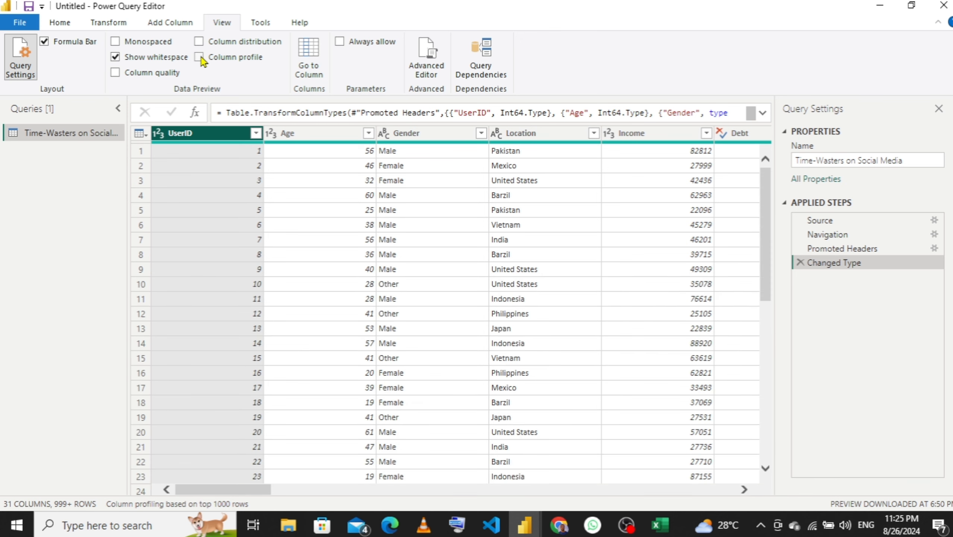
pyautogui.click(299, 138)
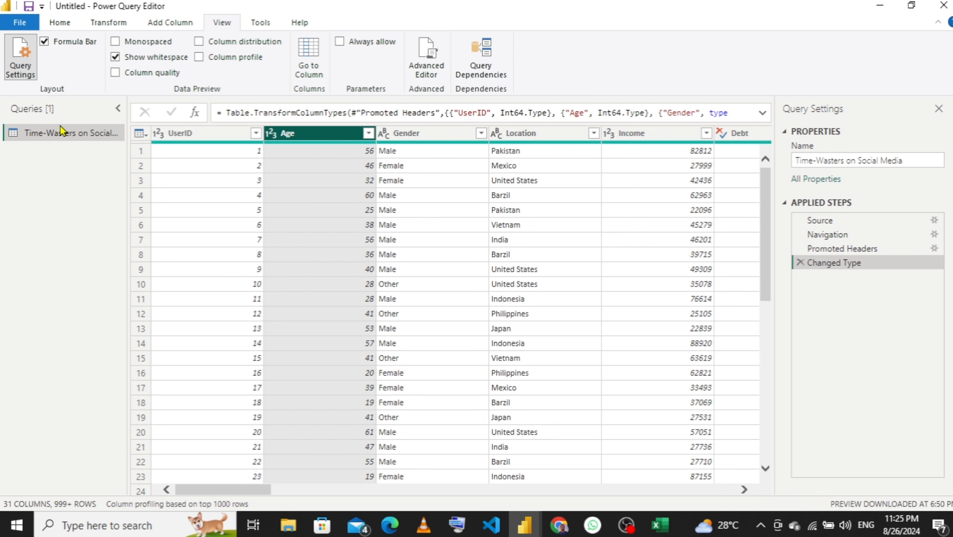
# - Rename the Time-Wasters on Social Media query as Fact_Table
pyautogui.click(907, 159)
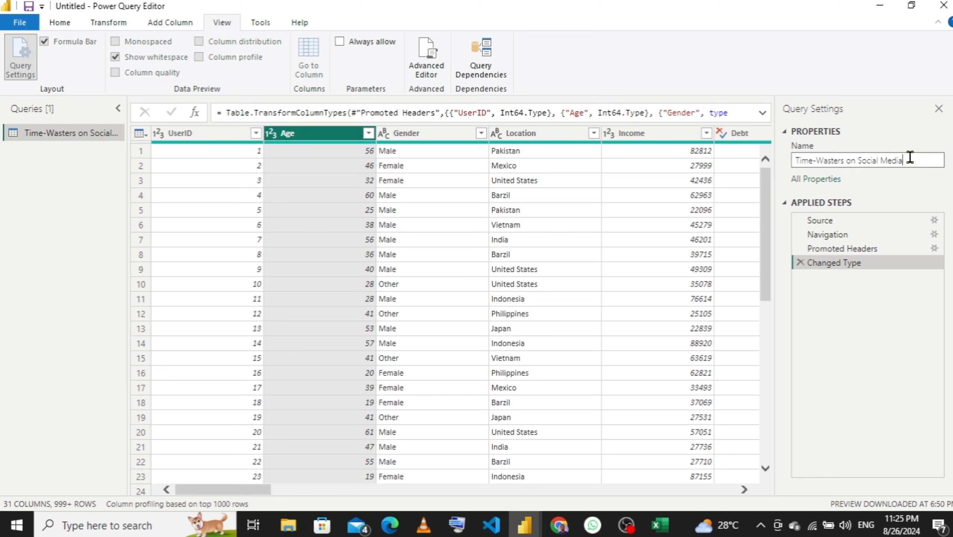
pyautogui.moveTo(885, 158); pyautogui.dragTo(793, 159)
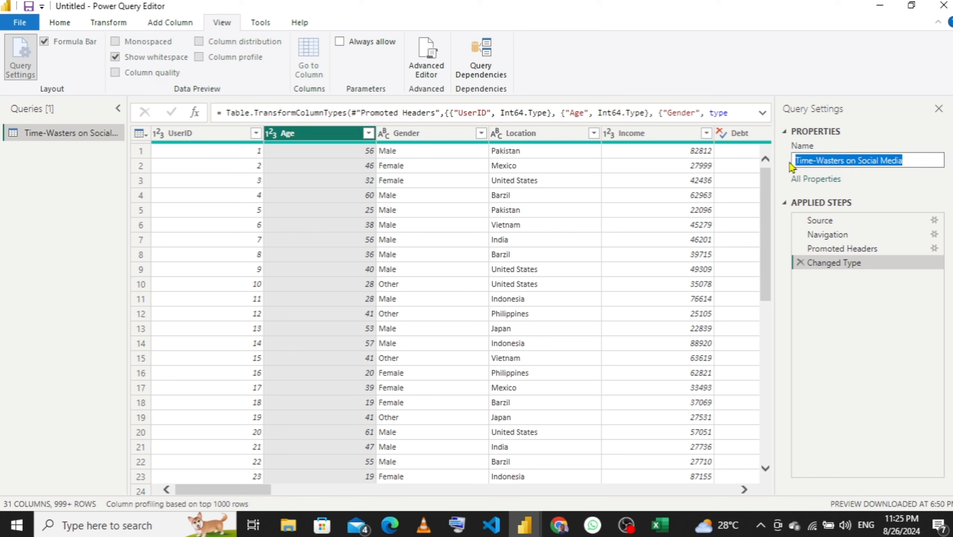
pyautogui.write('F')
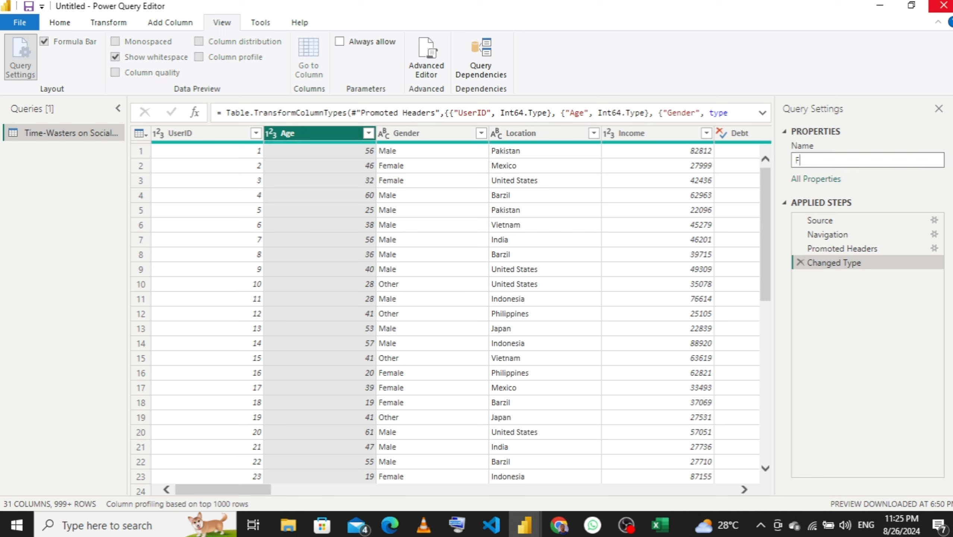
pyautogui.write('act_Table')
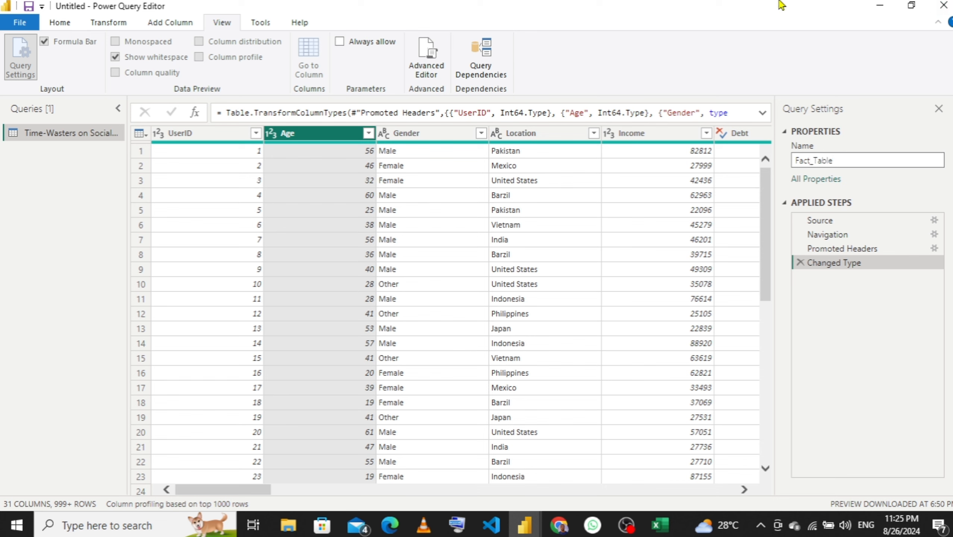
pyautogui.press('Return')
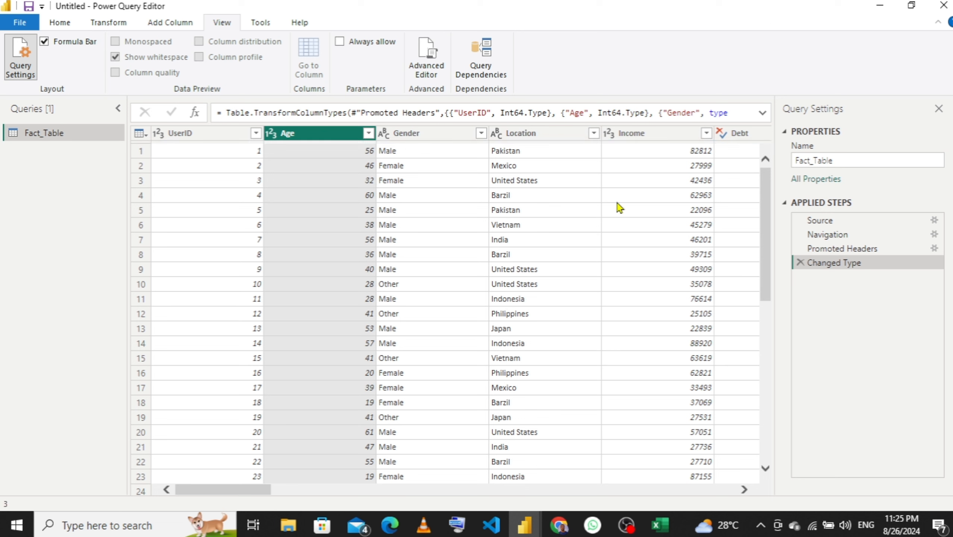
# - Duplicate the Fact_Table query and rename the copy Age_Table
pyautogui.rightClick(66, 134)
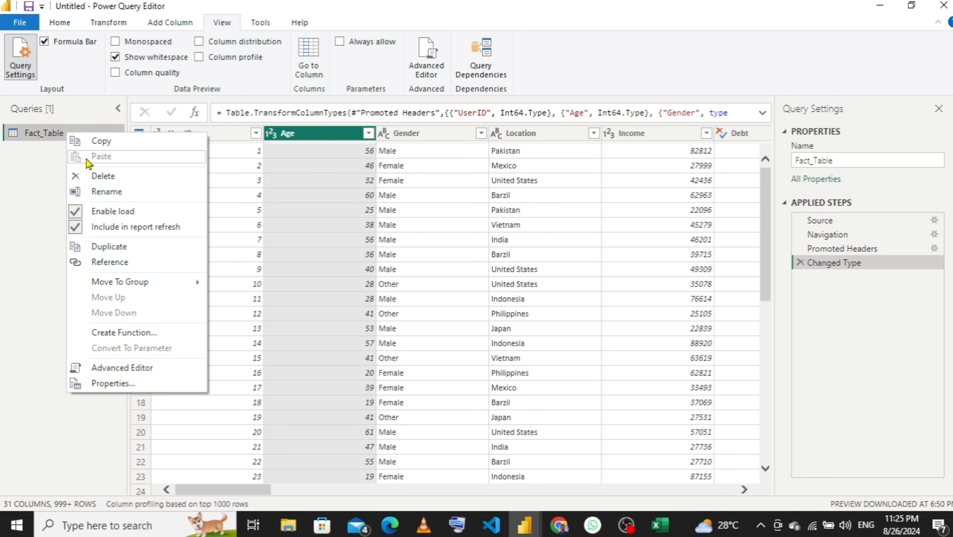
pyautogui.click(120, 250)
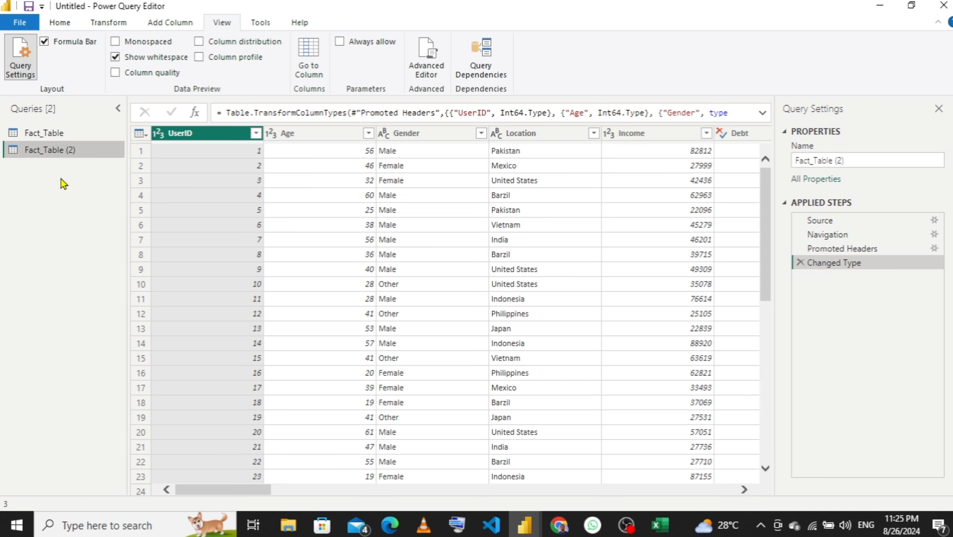
pyautogui.doubleClick(68, 151)
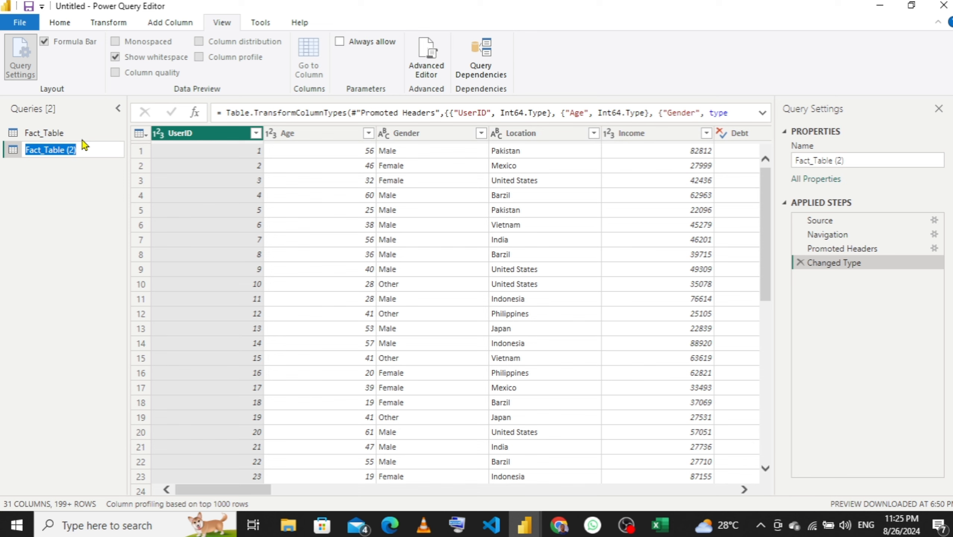
pyautogui.write('Age')
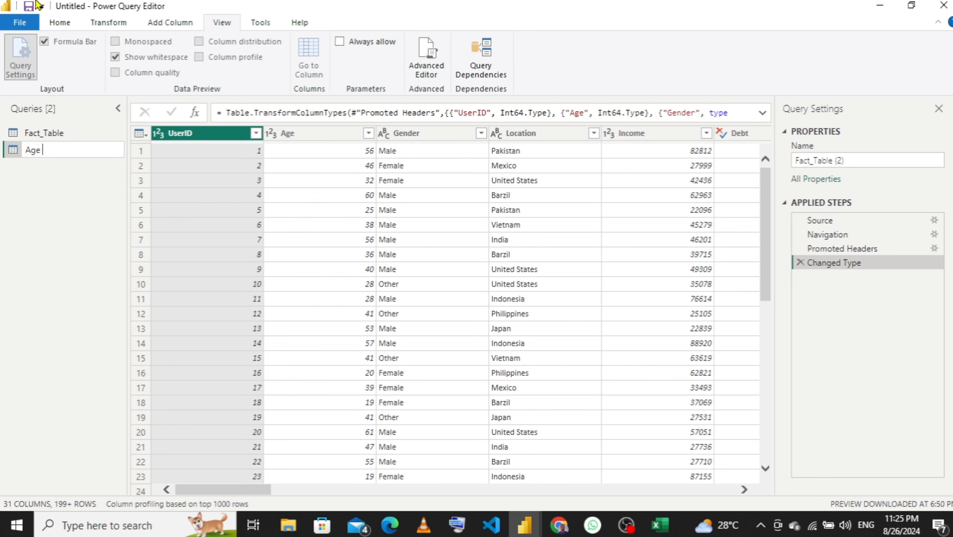
pyautogui.write('_')
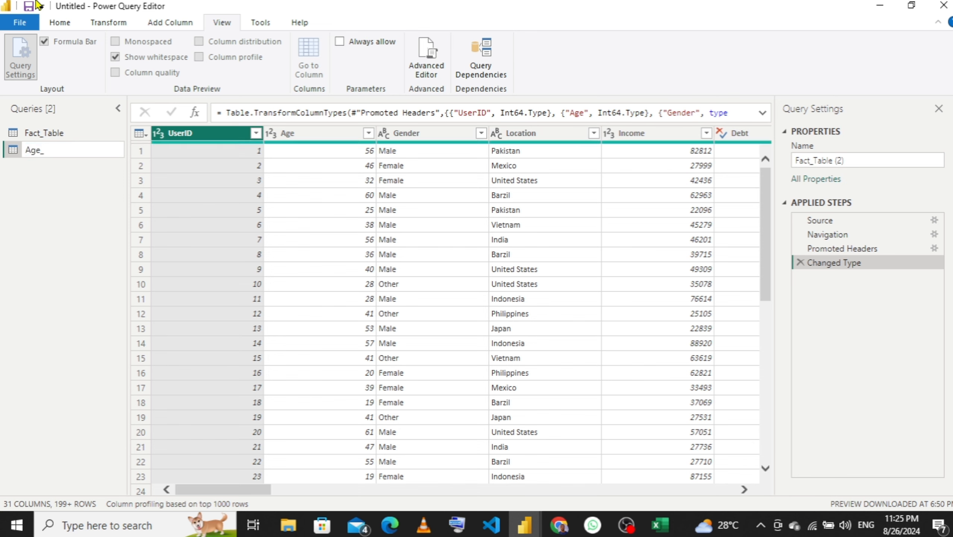
pyautogui.write('Table')
pyautogui.press('Return')
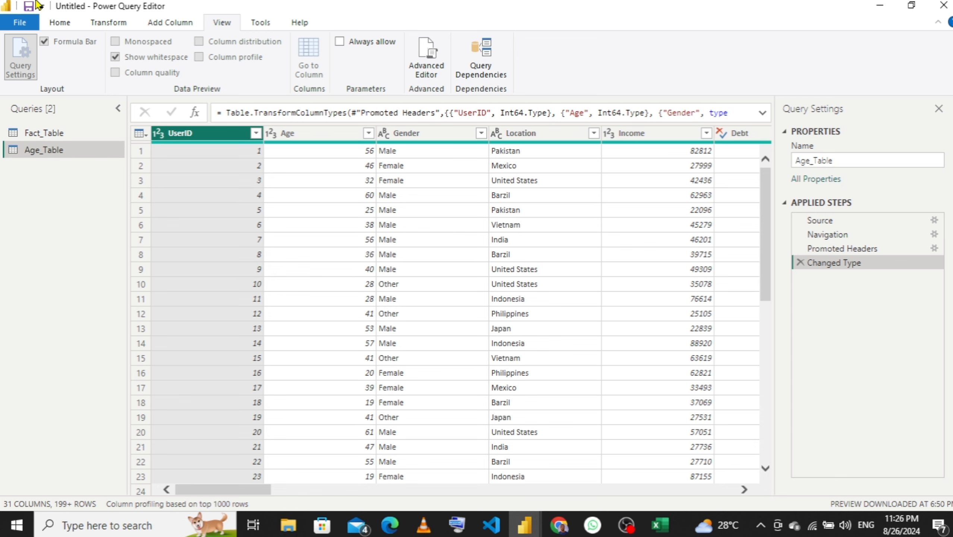
# - Reduce Age_Table to only the Age column and remove its duplicate values
pyautogui.click(315, 138)
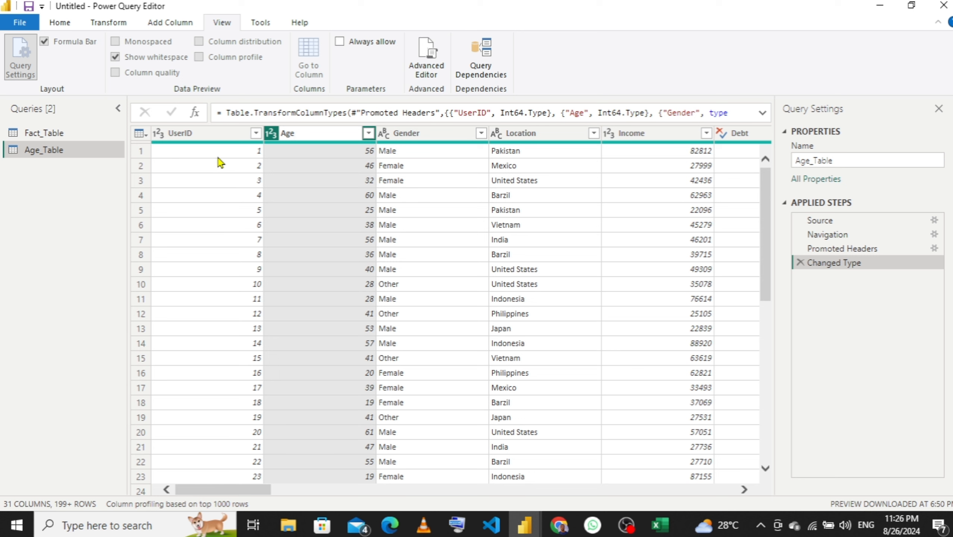
pyautogui.rightClick(301, 135)
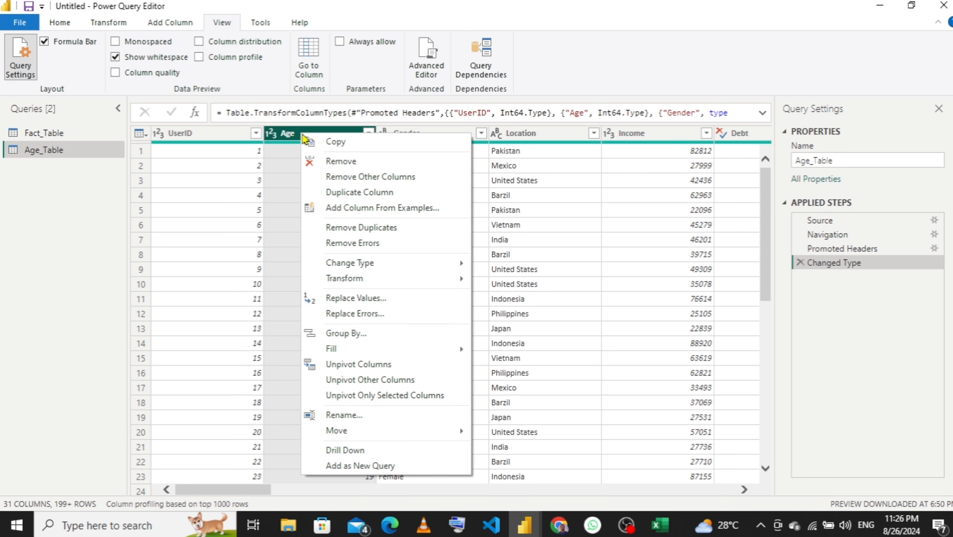
pyautogui.click(362, 180)
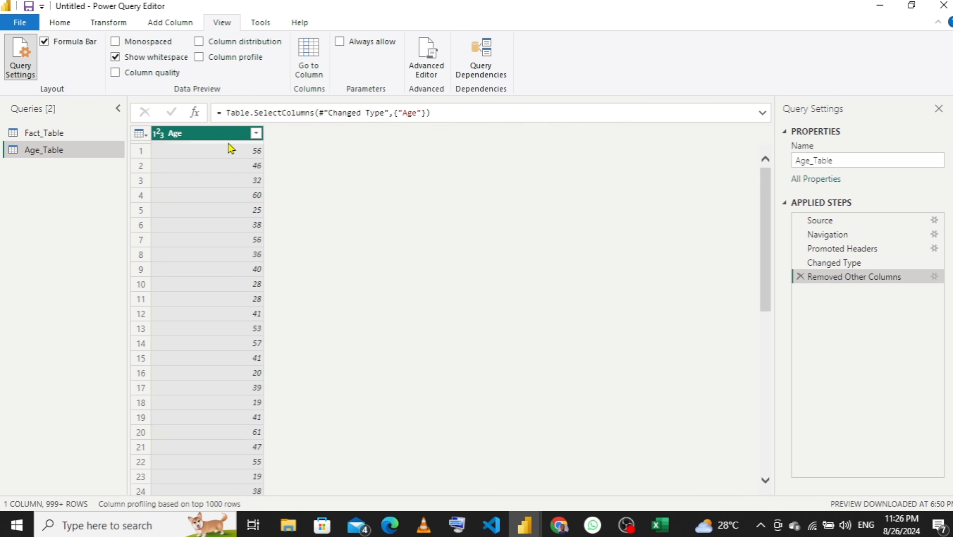
pyautogui.rightClick(190, 134)
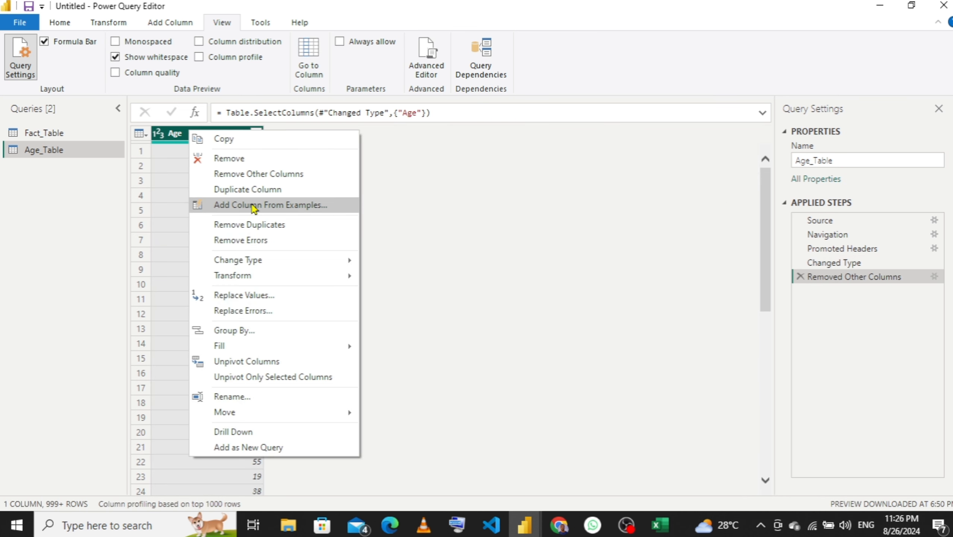
pyautogui.click(269, 237)
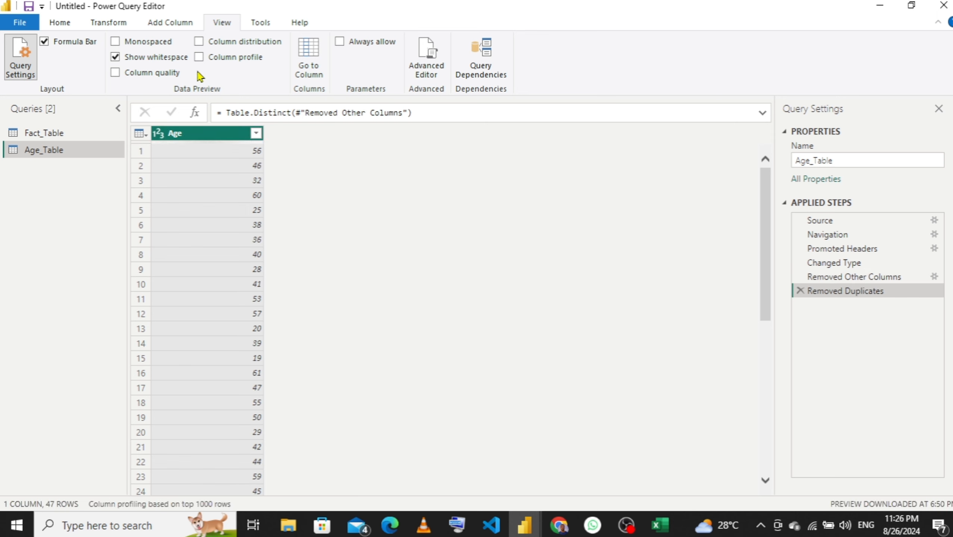
# - Check the range of distinct values in the Age column and start a conditional column named Age Group
pyautogui.click(173, 24)
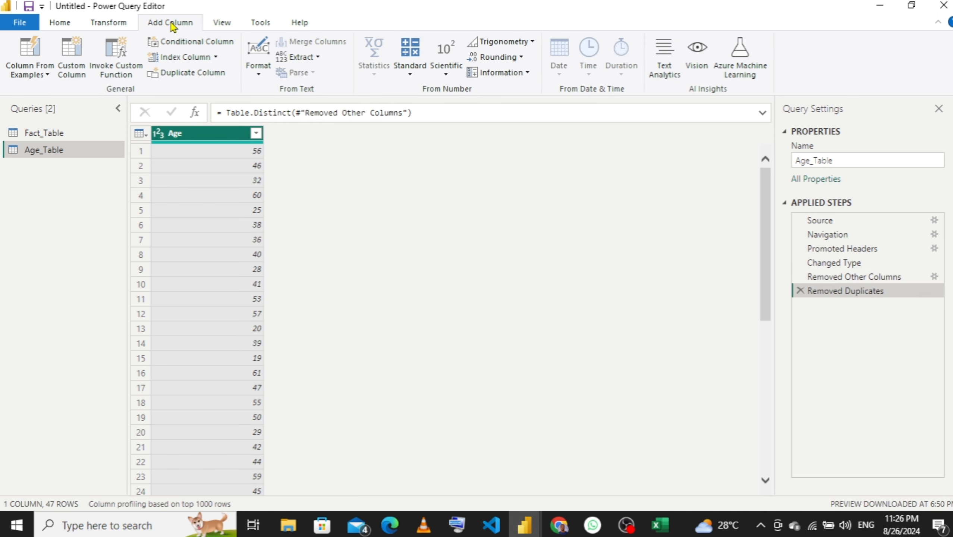
pyautogui.click(256, 135)
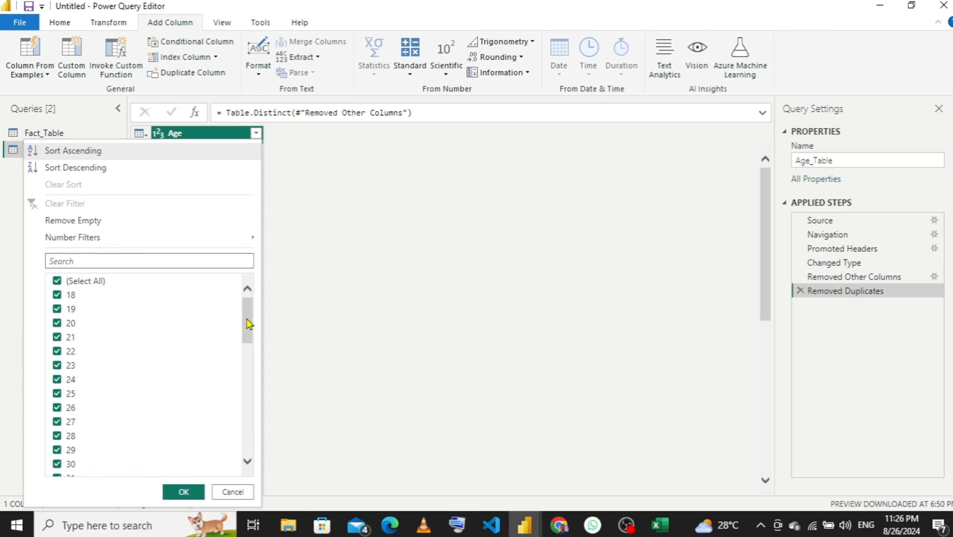
pyautogui.moveTo(248, 323); pyautogui.dragTo(249, 472)
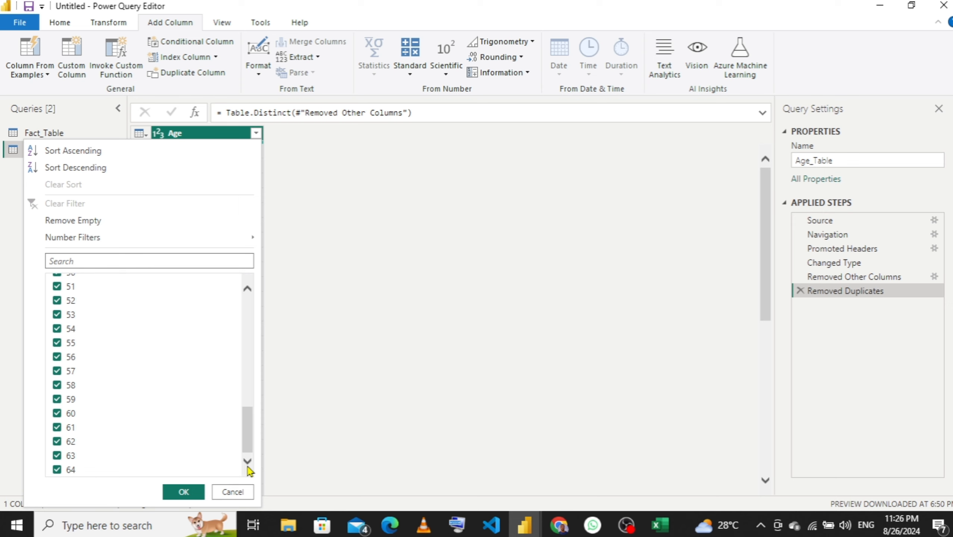
pyautogui.click(236, 493)
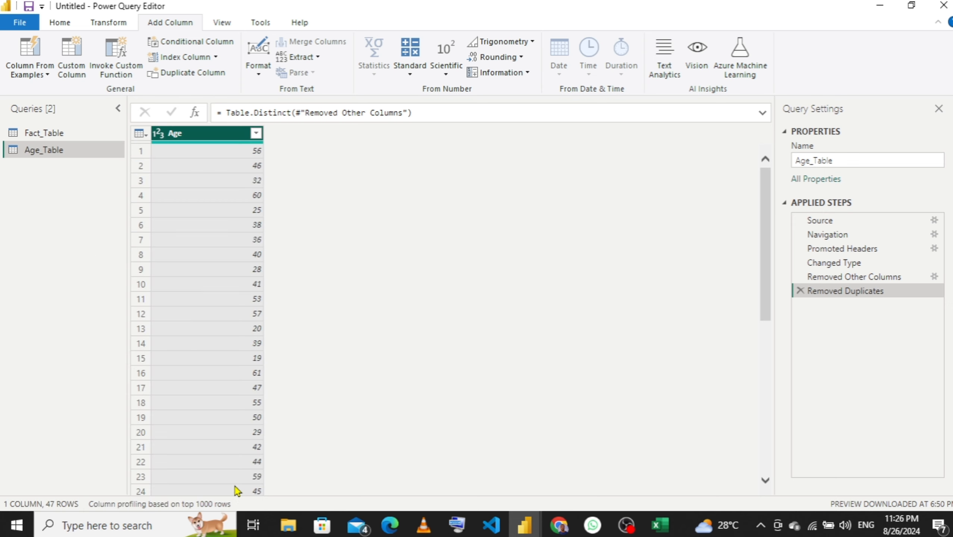
pyautogui.click(190, 45)
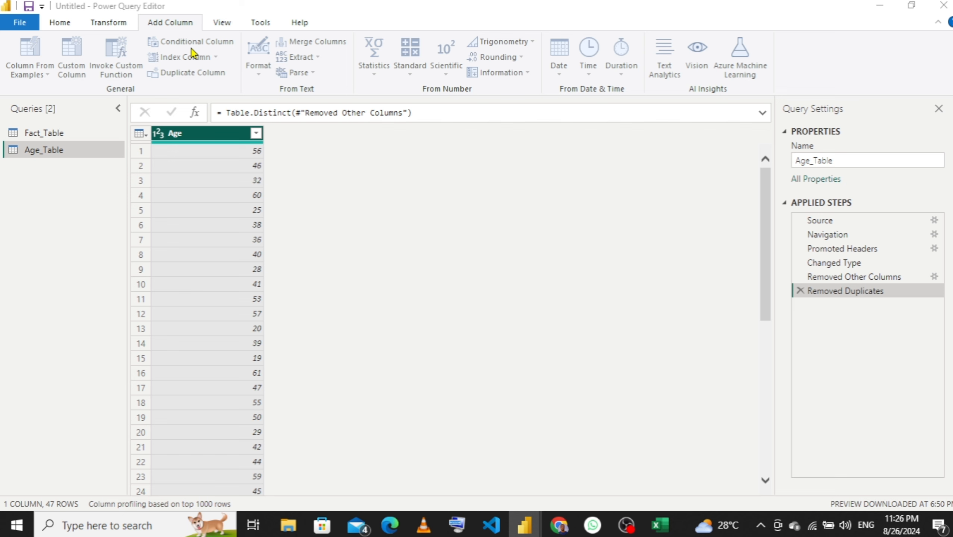
pyautogui.click(192, 48)
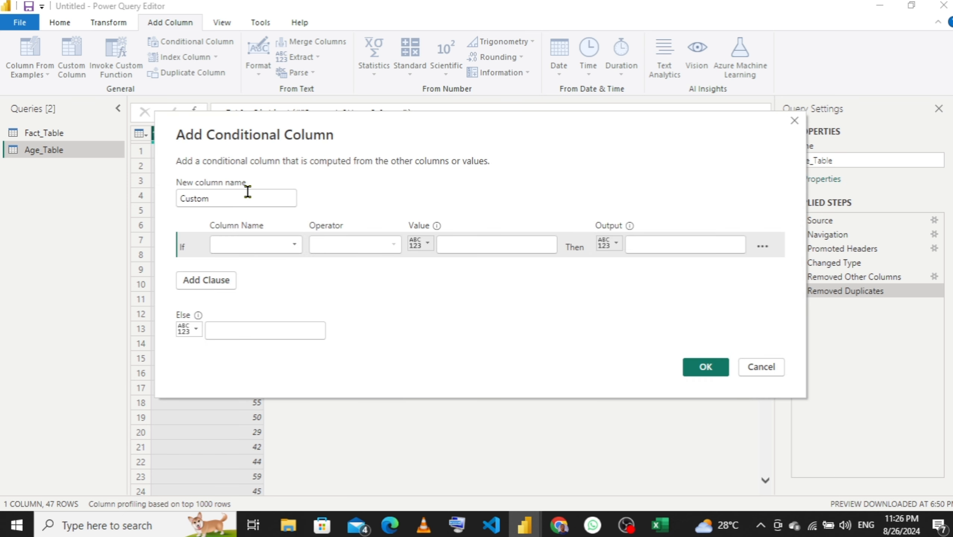
pyautogui.click(277, 199)
pyautogui.press('BackSpace')
pyautogui.press('BackSpace')
pyautogui.press('BackSpace')
pyautogui.press('BackSpace')
pyautogui.press('BackSpace')
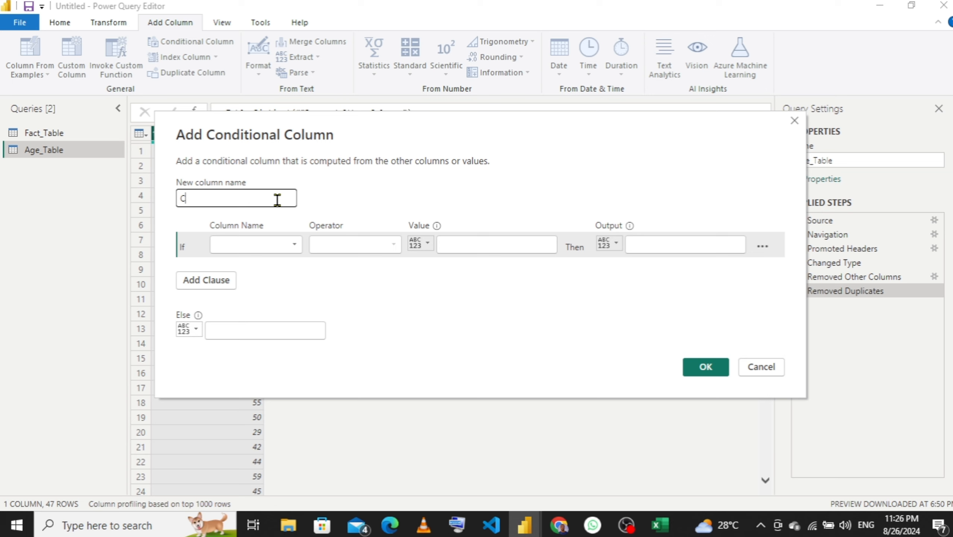
pyautogui.write('Age Group')
# - Define the first Age Group condition: Age is less than or equal to 27 outputs 18-27
pyautogui.click(286, 251)
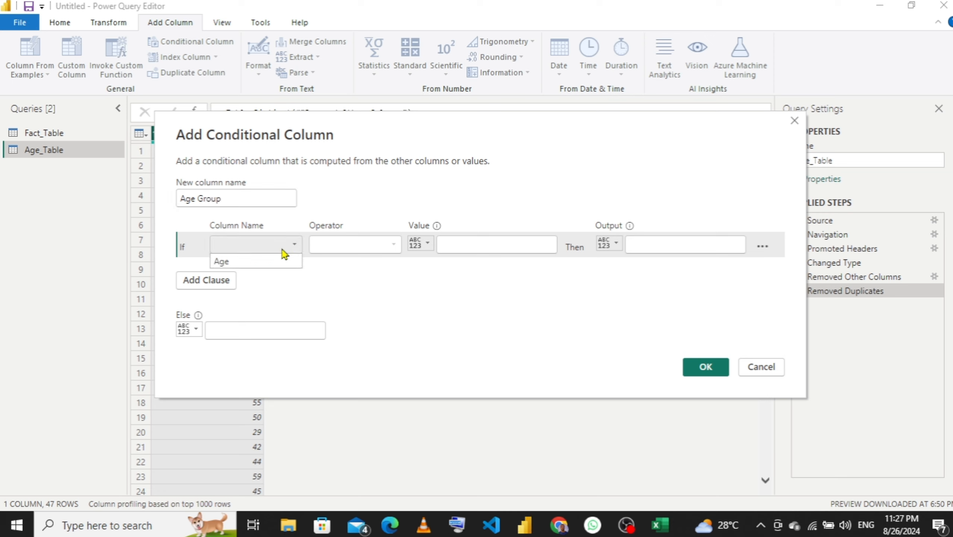
pyautogui.click(273, 266)
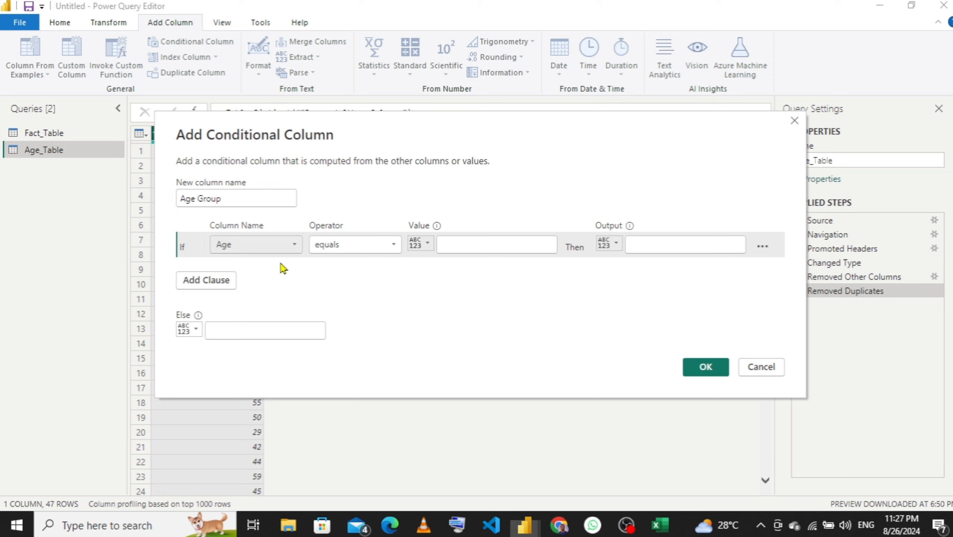
pyautogui.click(334, 244)
pyautogui.click(345, 330)
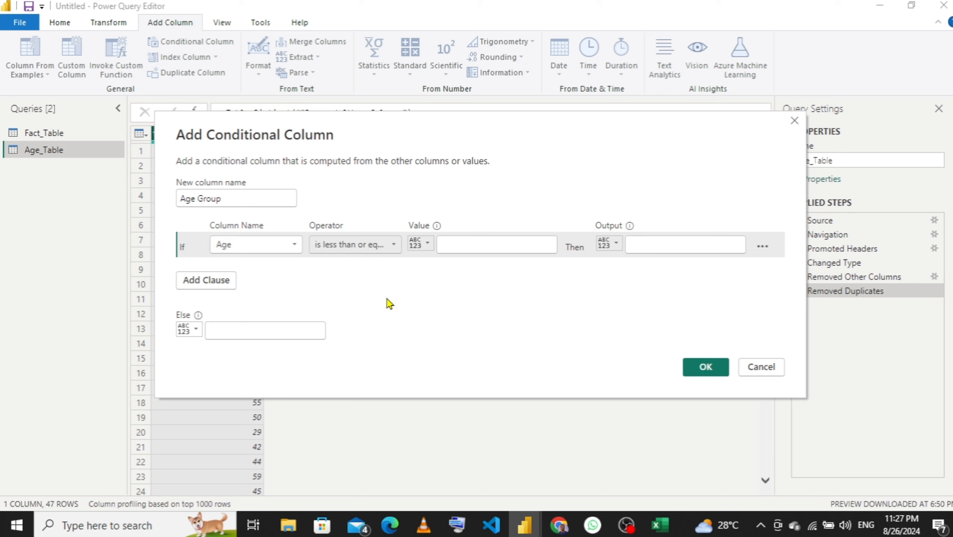
pyautogui.click(466, 244)
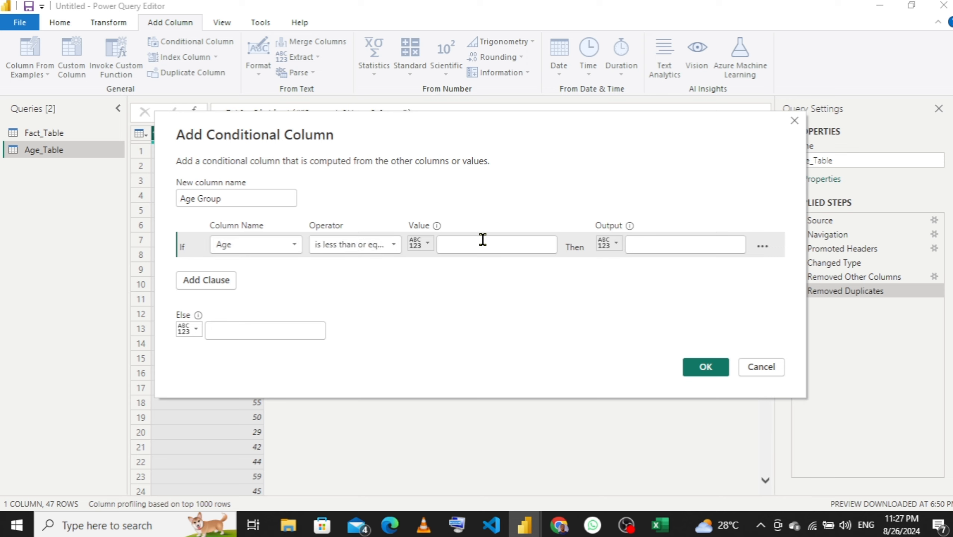
pyautogui.write('27')
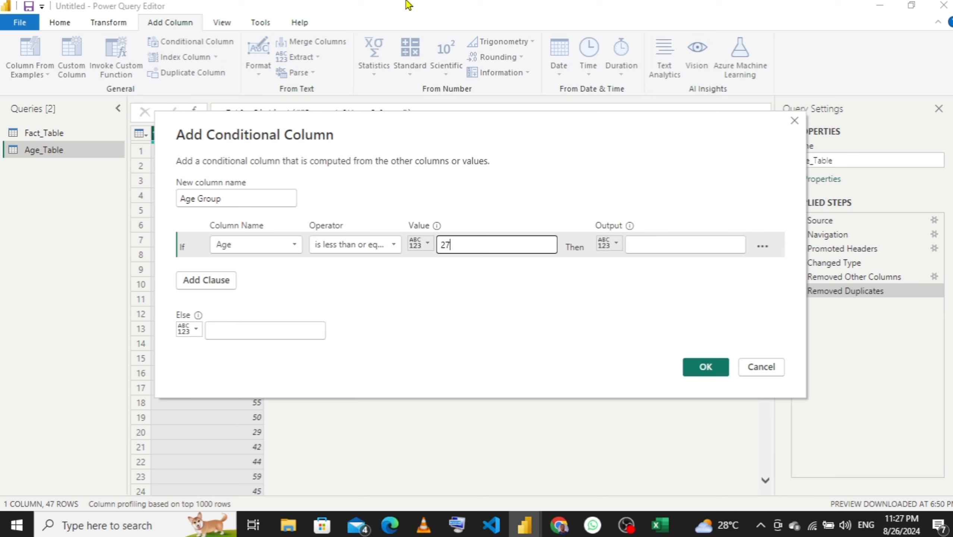
pyautogui.click(677, 244)
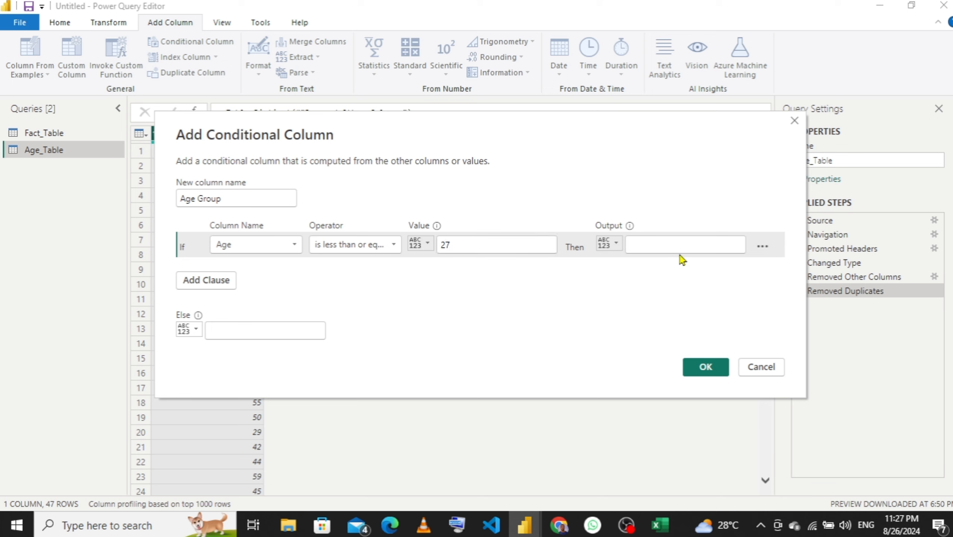
pyautogui.write('18-27')
# - Add a second Age Group clause: Age is less than or equal to 36 outputs 28-36
pyautogui.click(206, 280)
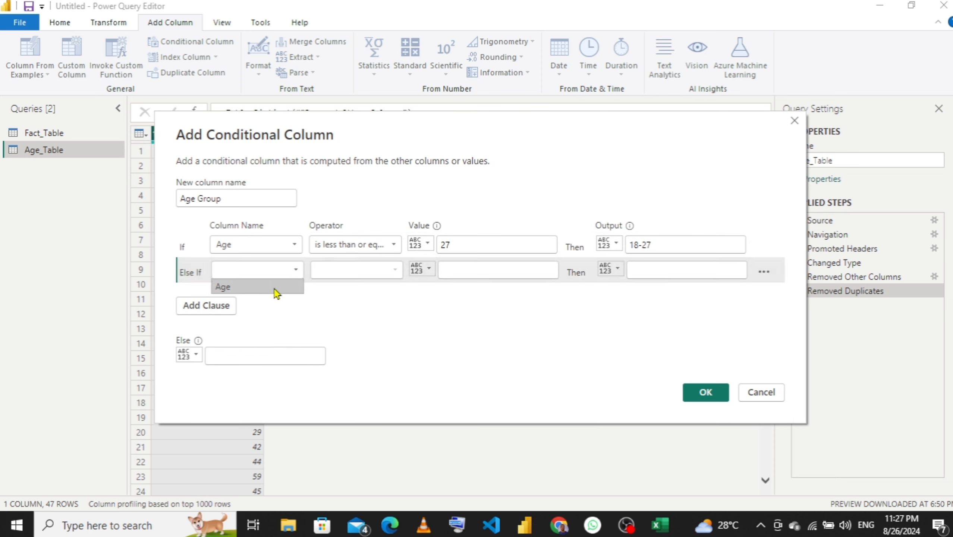
pyautogui.click(291, 285)
pyautogui.click(337, 275)
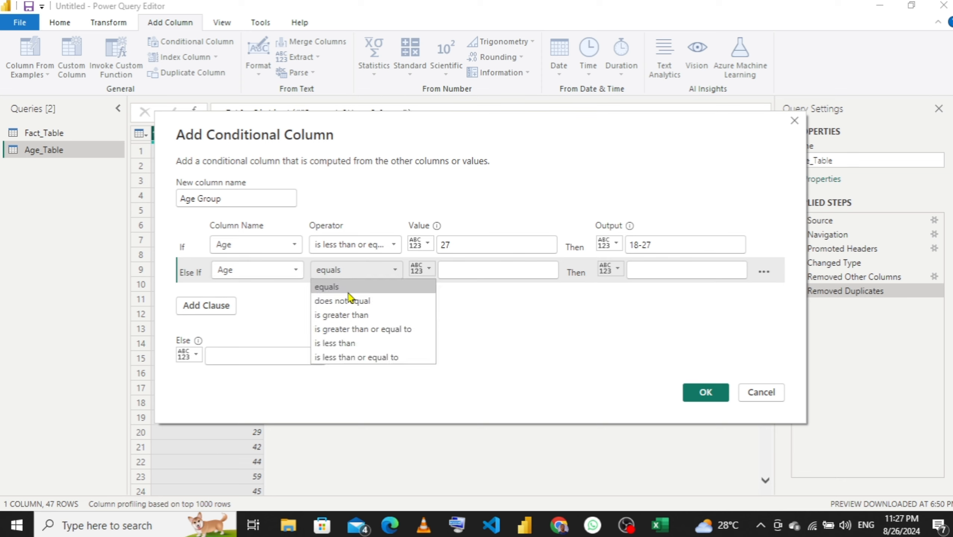
pyautogui.click(367, 362)
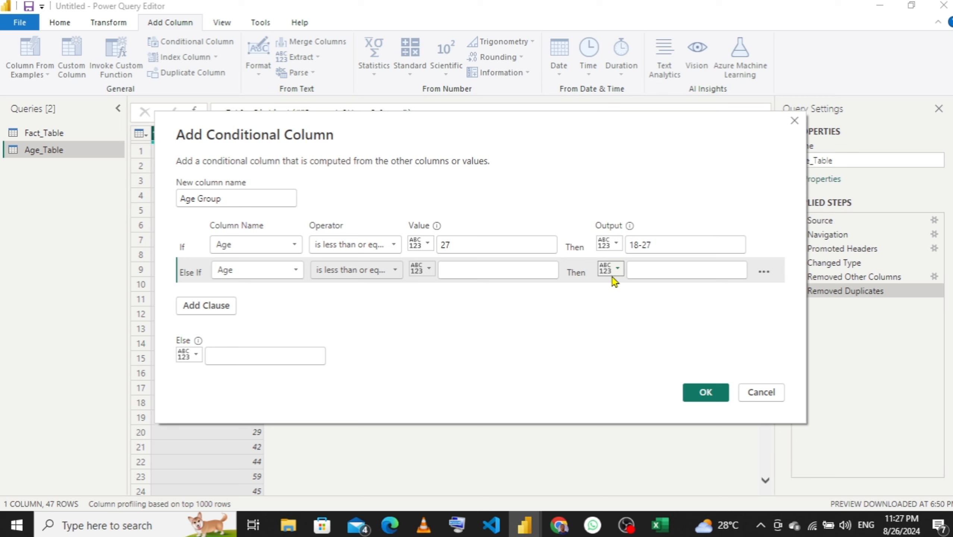
pyautogui.click(488, 276)
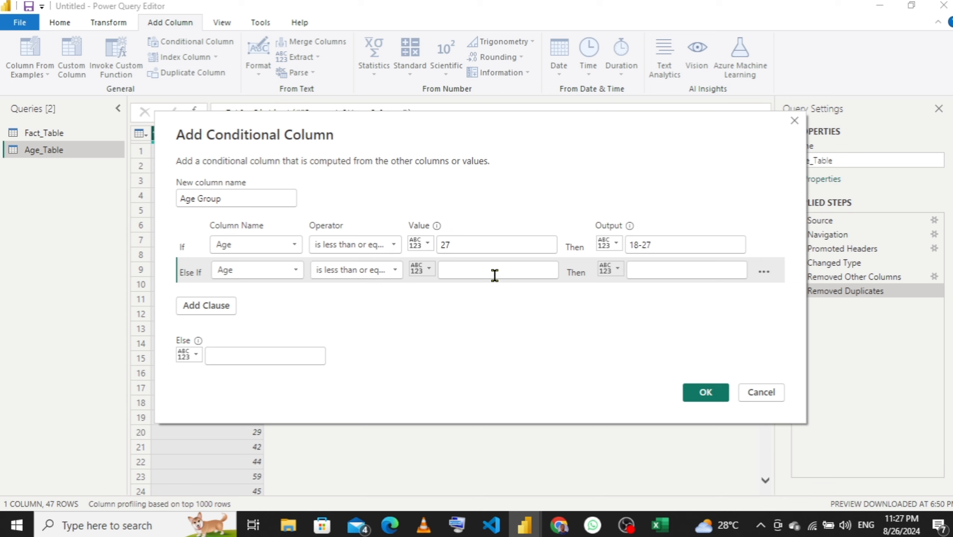
pyautogui.write('36')
pyautogui.click(658, 269)
pyautogui.write('28-36')
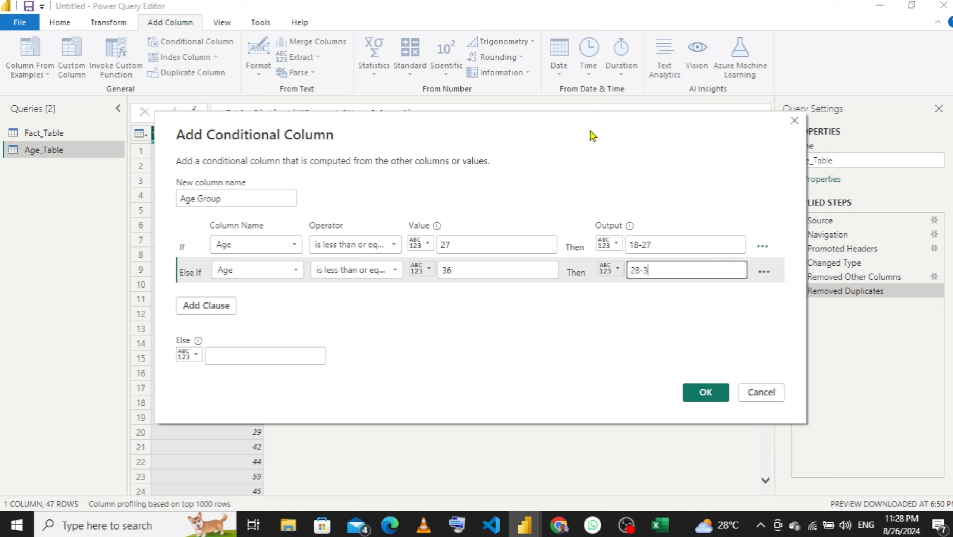
# - Add a third Age Group clause: Age is less than or equal to 45 outputs 37-45
pyautogui.click(205, 305)
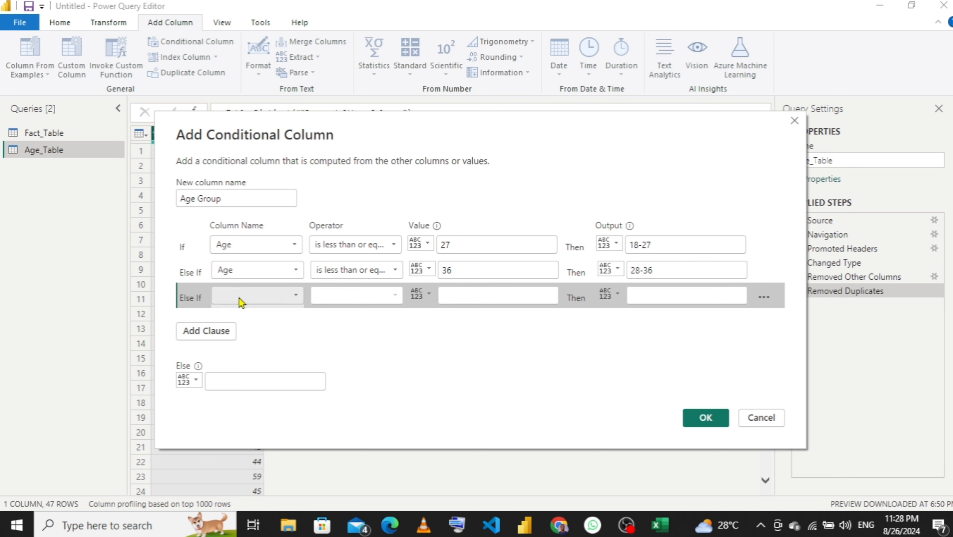
pyautogui.click(242, 299)
pyautogui.click(249, 323)
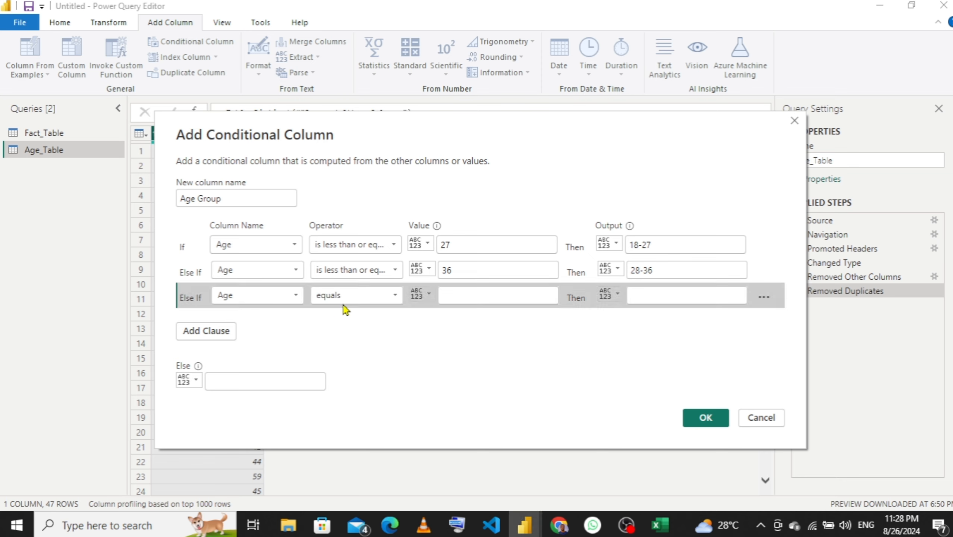
pyautogui.click(346, 297)
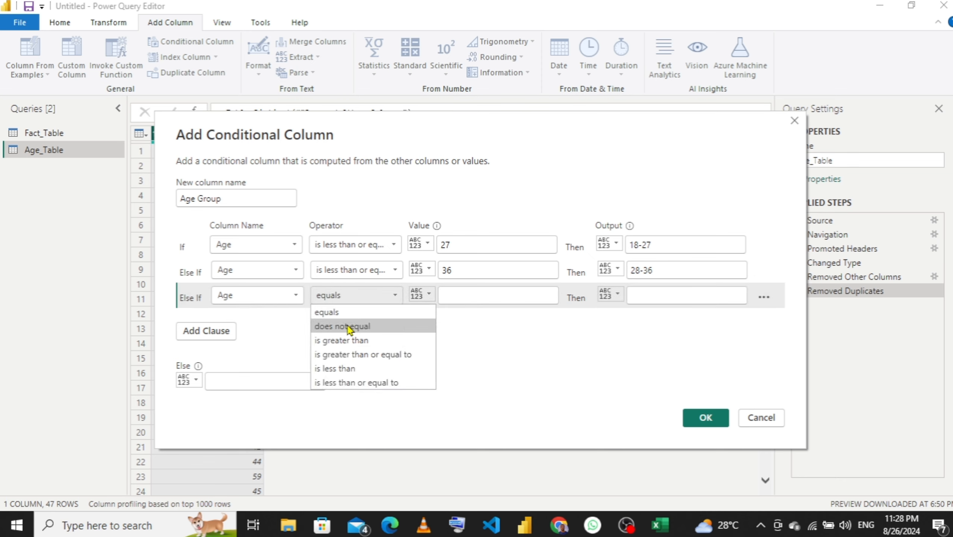
pyautogui.click(350, 383)
pyautogui.click(504, 290)
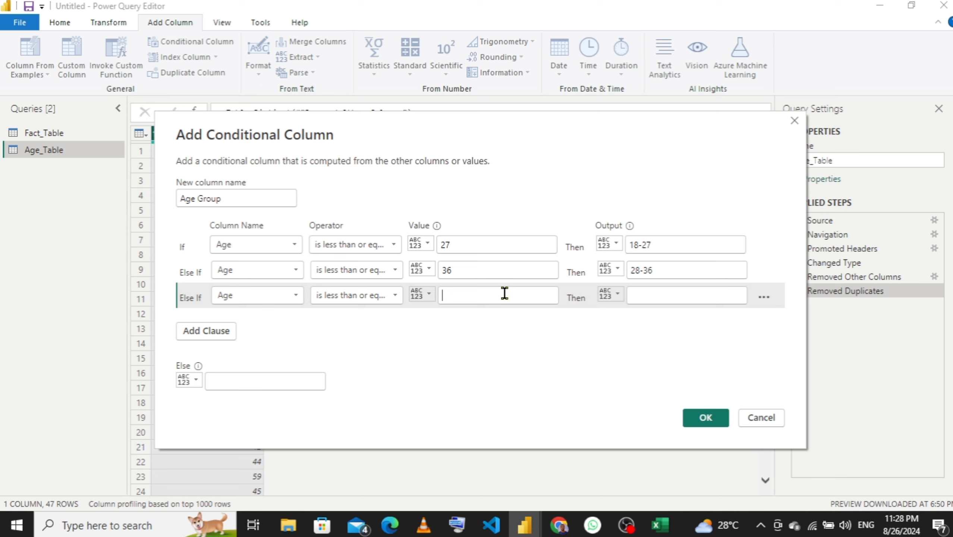
pyautogui.write('5')
pyautogui.click(670, 298)
pyautogui.write('37')
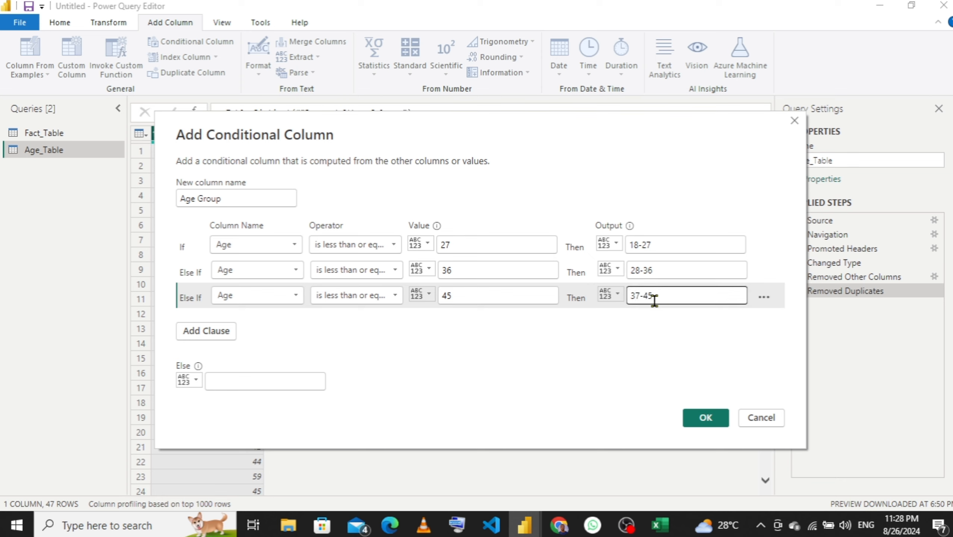
# - Add a fourth Age Group clause: Age is less than or equal to 54 outputs 46-54
pyautogui.click(224, 332)
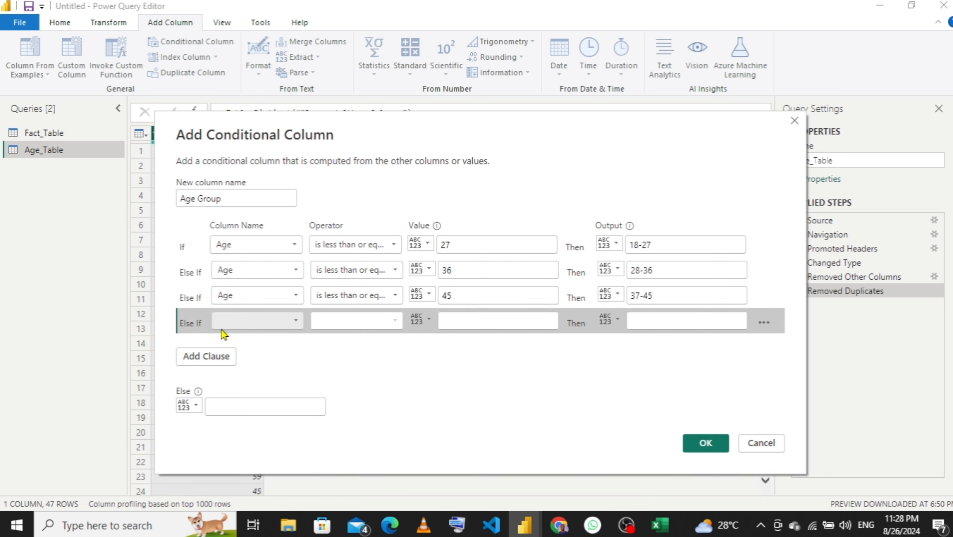
pyautogui.click(251, 320)
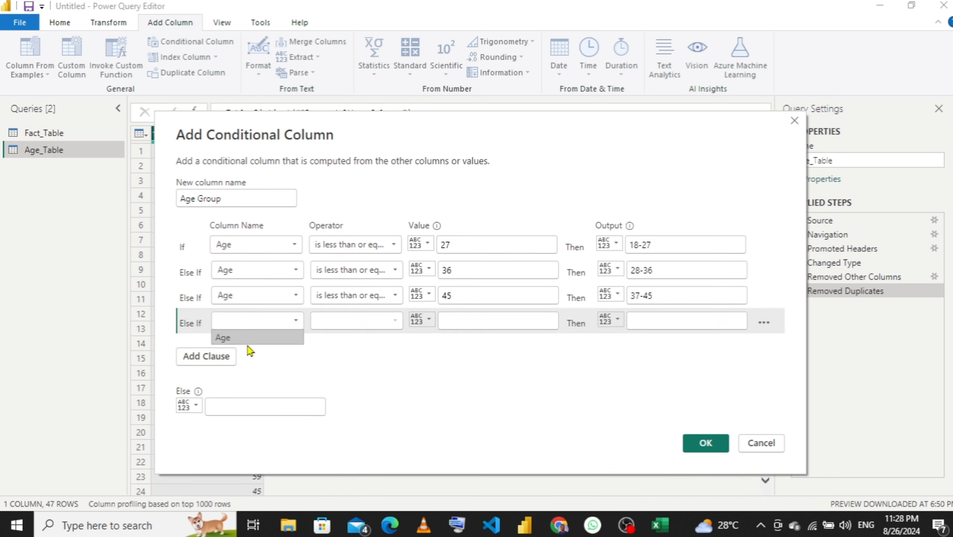
pyautogui.click(249, 350)
pyautogui.click(264, 323)
pyautogui.click(259, 342)
pyautogui.click(318, 323)
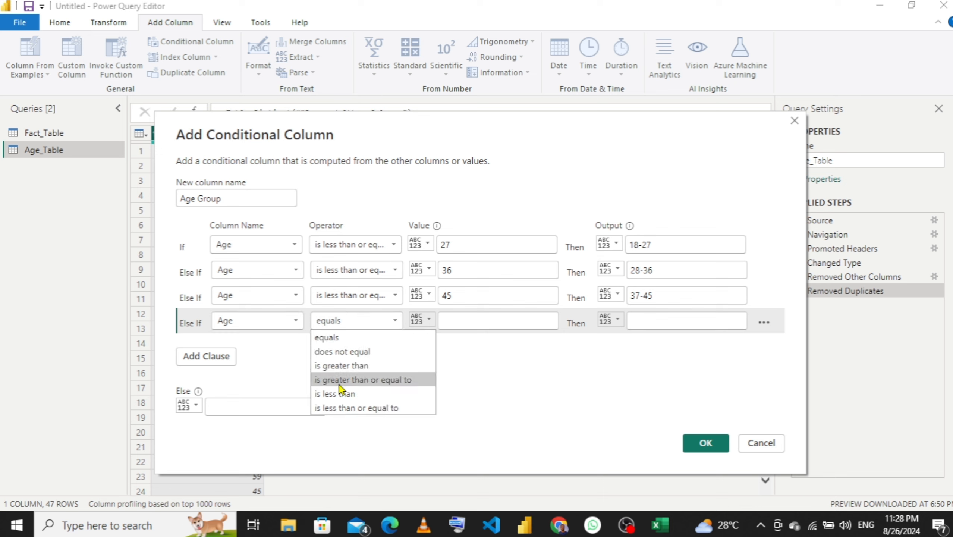
pyautogui.click(346, 409)
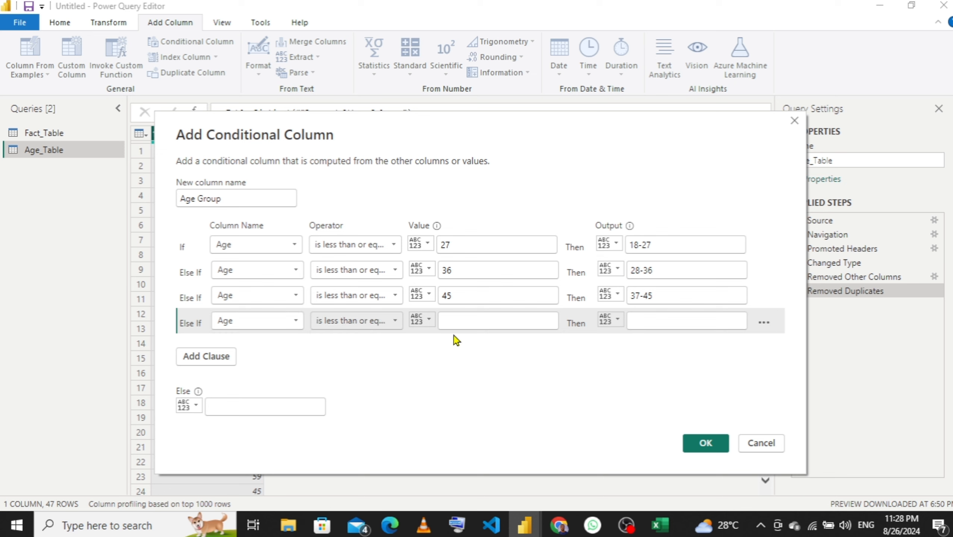
pyautogui.click(469, 316)
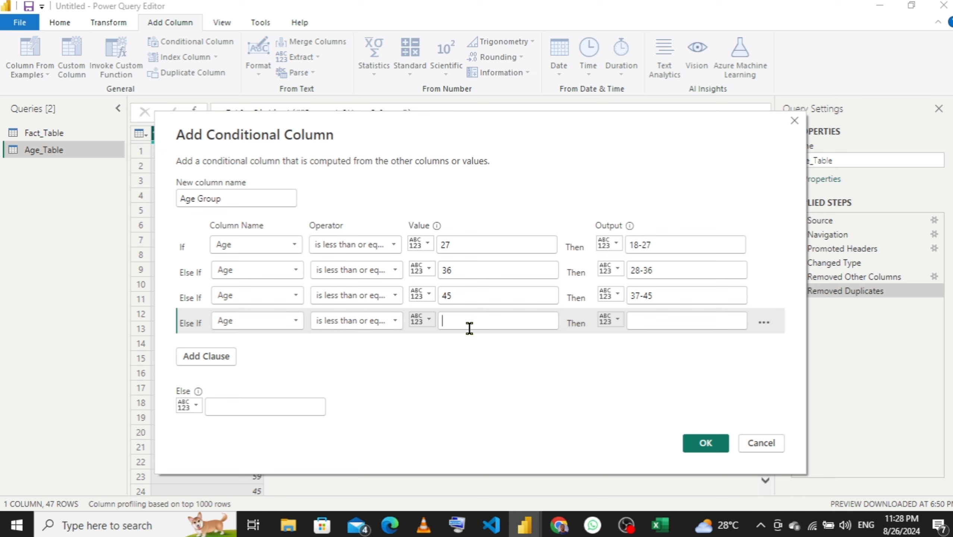
pyautogui.write('54')
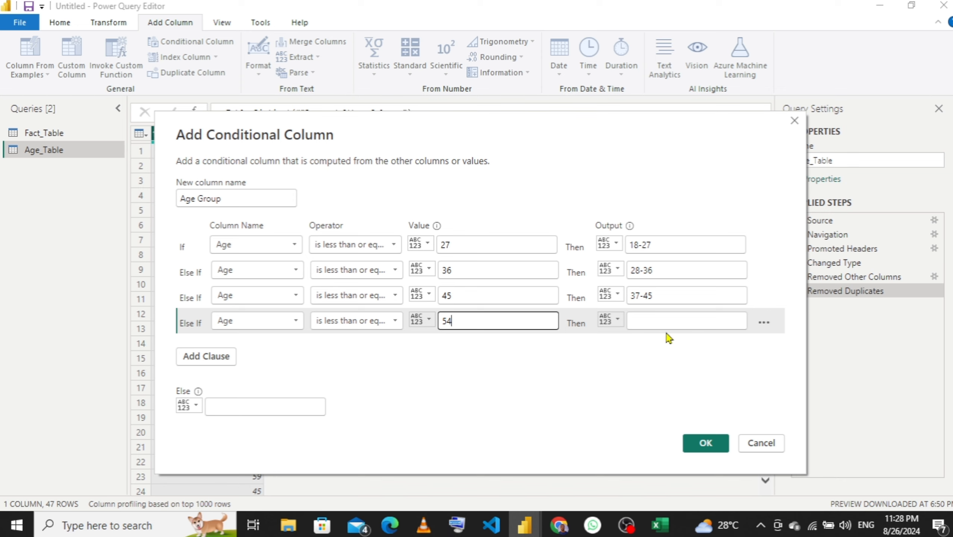
pyautogui.click(675, 319)
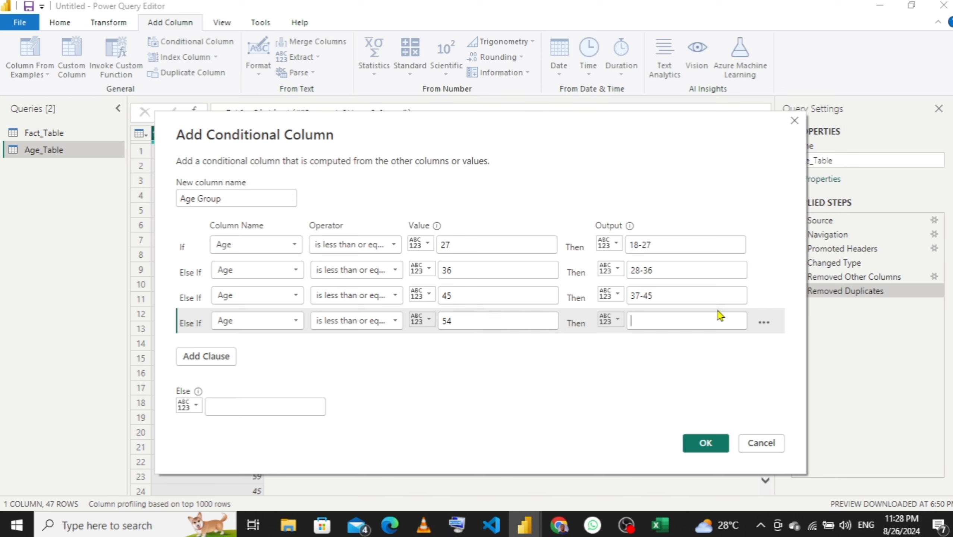
pyautogui.write('46-54')
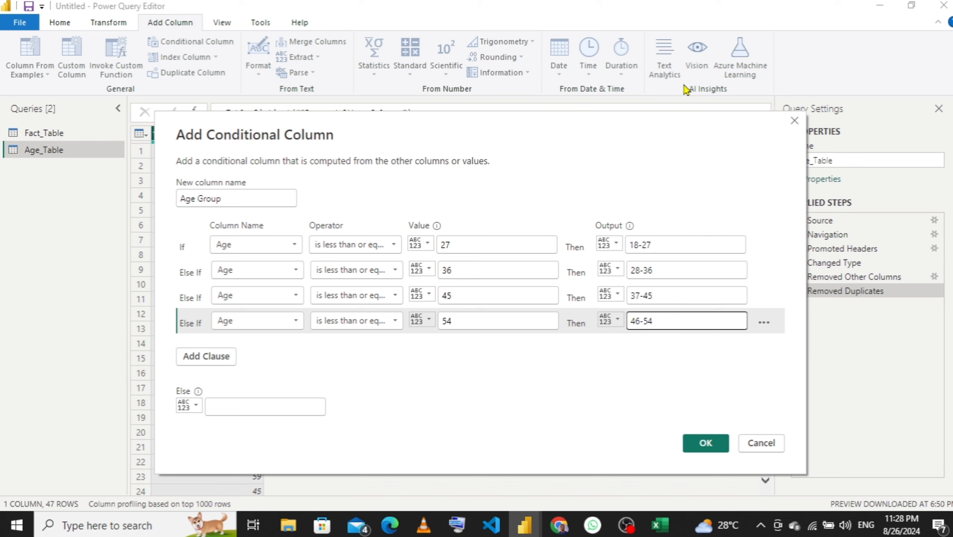
# - Set the Else output to 55-64, create the Age Group column and set its data type to Text
pyautogui.click(278, 404)
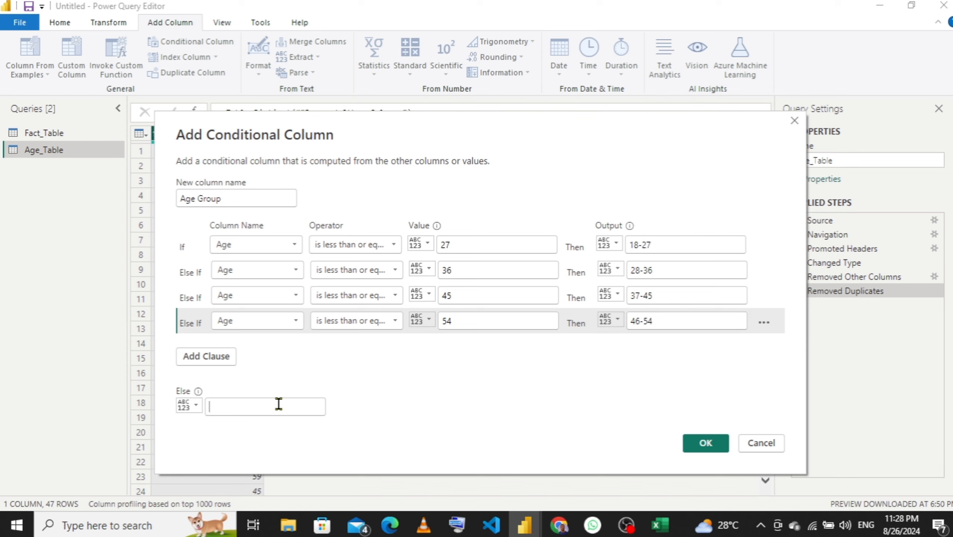
pyautogui.write('55-64')
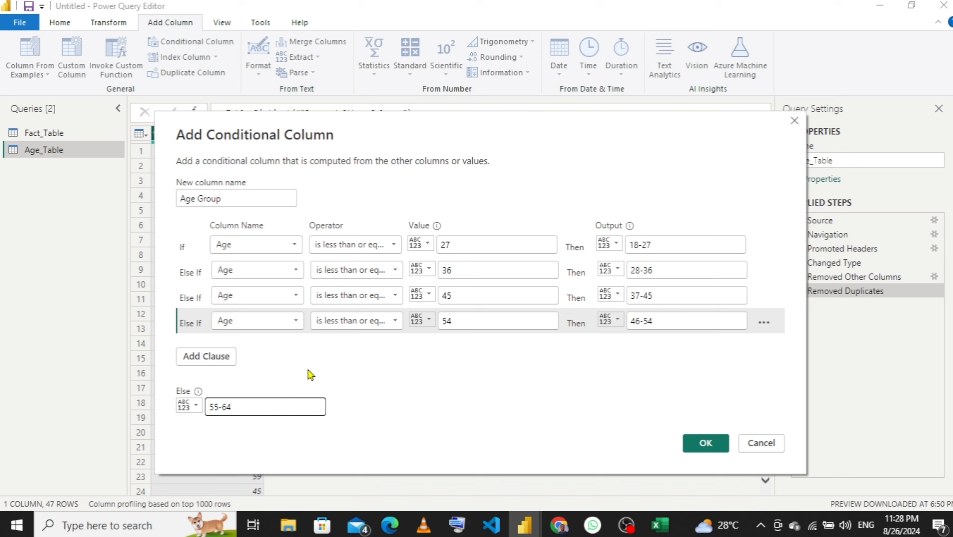
pyautogui.click(704, 451)
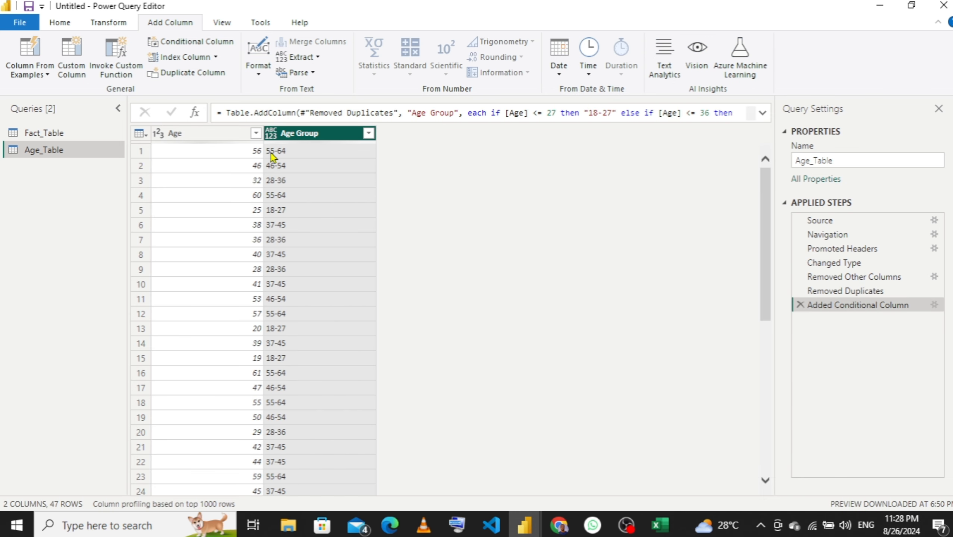
pyautogui.click(271, 133)
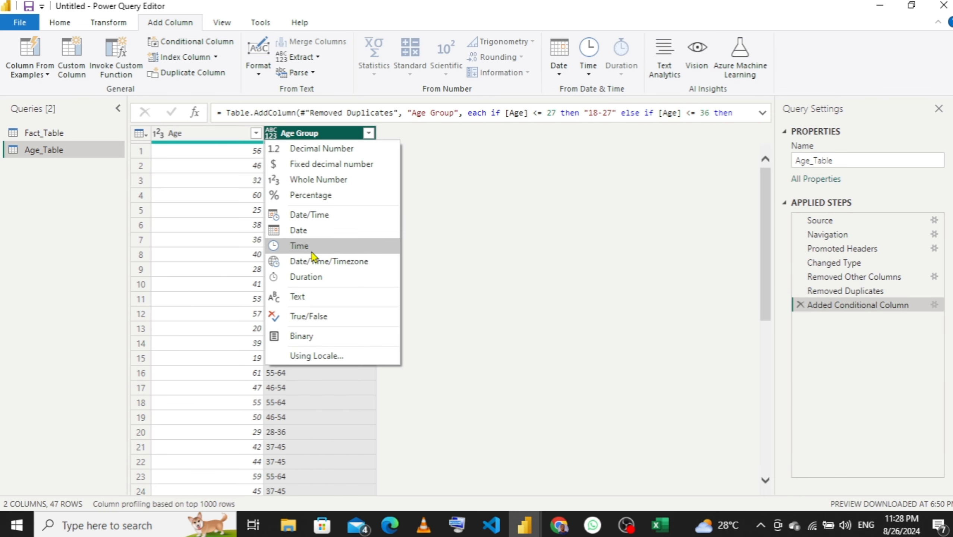
pyautogui.click(307, 303)
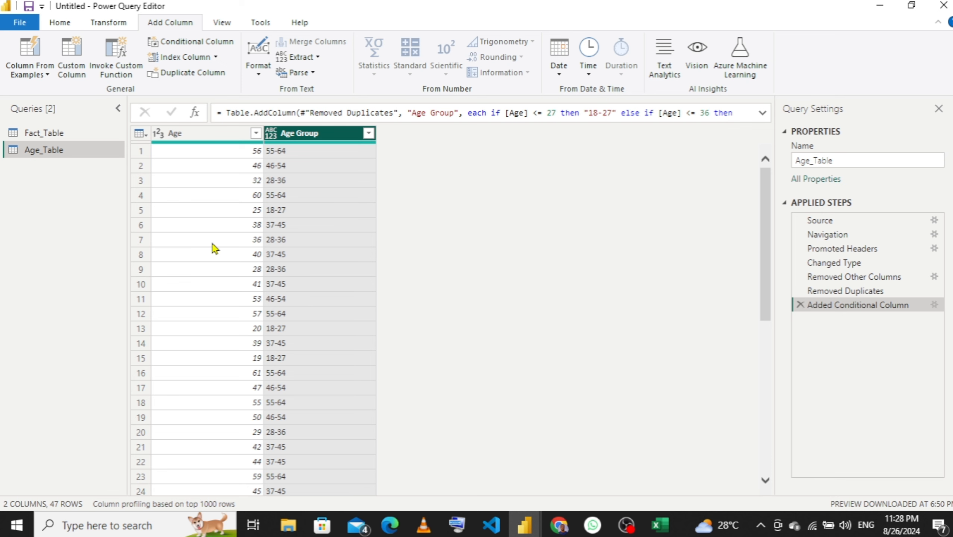
# - Open the Fact_Table query and select its Debt column
pyautogui.click(61, 134)
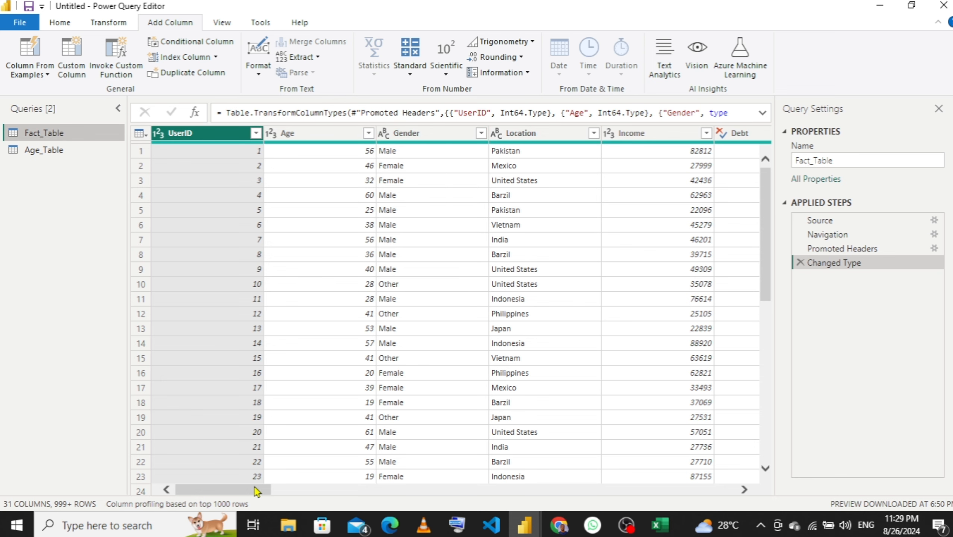
pyautogui.moveTo(255, 490); pyautogui.dragTo(317, 496)
pyautogui.click(411, 132)
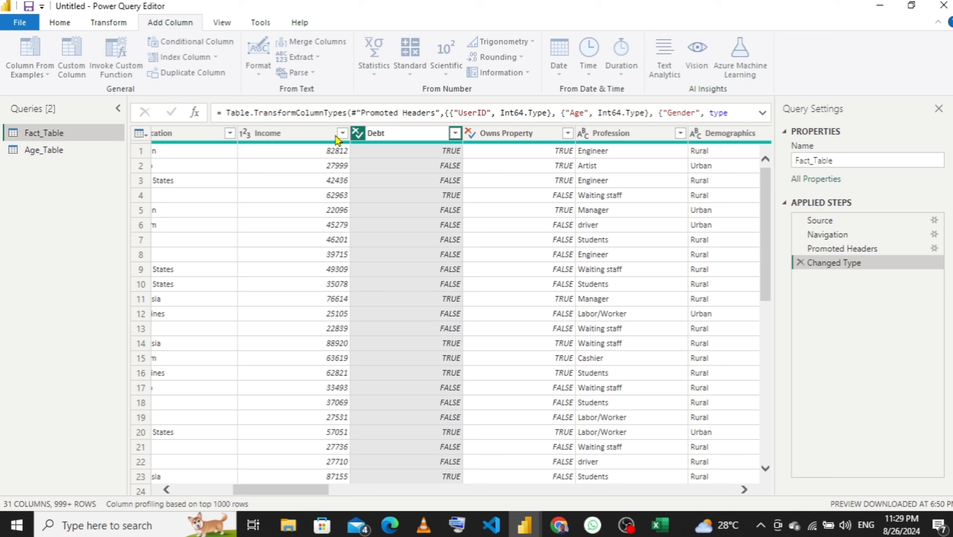
# - Try removing the Debt and Owns Property columns together, and delete the combined Removed Columns step from the query
pyautogui.click(375, 135)
pyautogui.rightClick(389, 131)
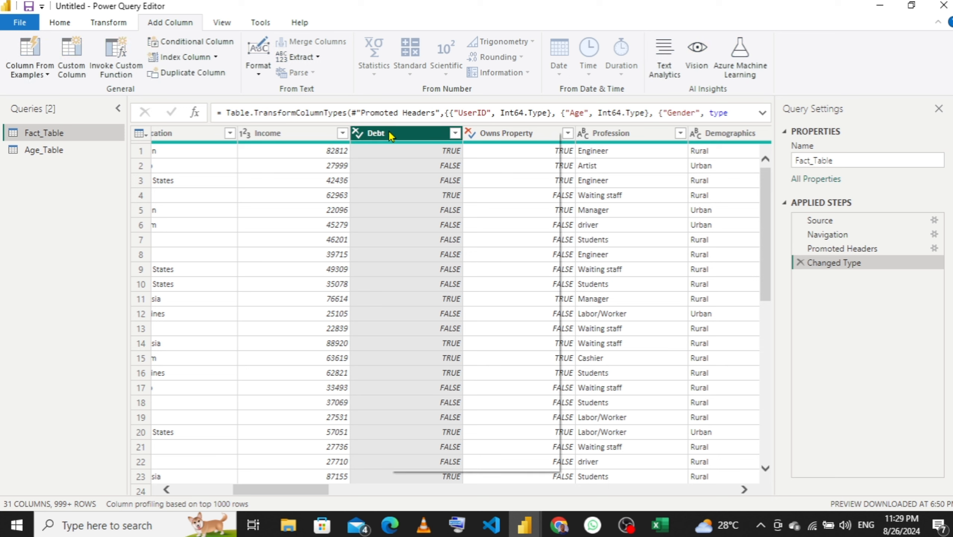
pyautogui.click(421, 159)
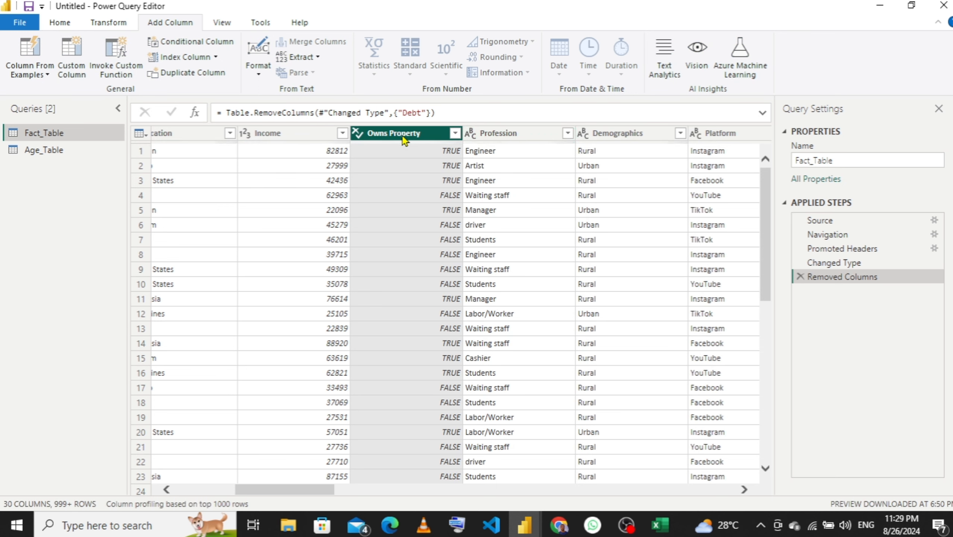
pyautogui.rightClick(403, 140)
pyautogui.click(431, 159)
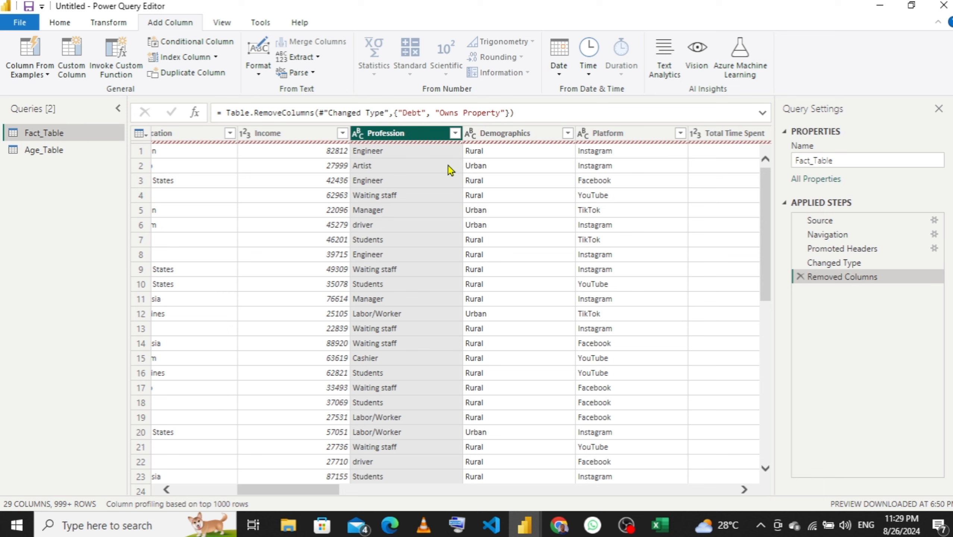
pyautogui.click(800, 277)
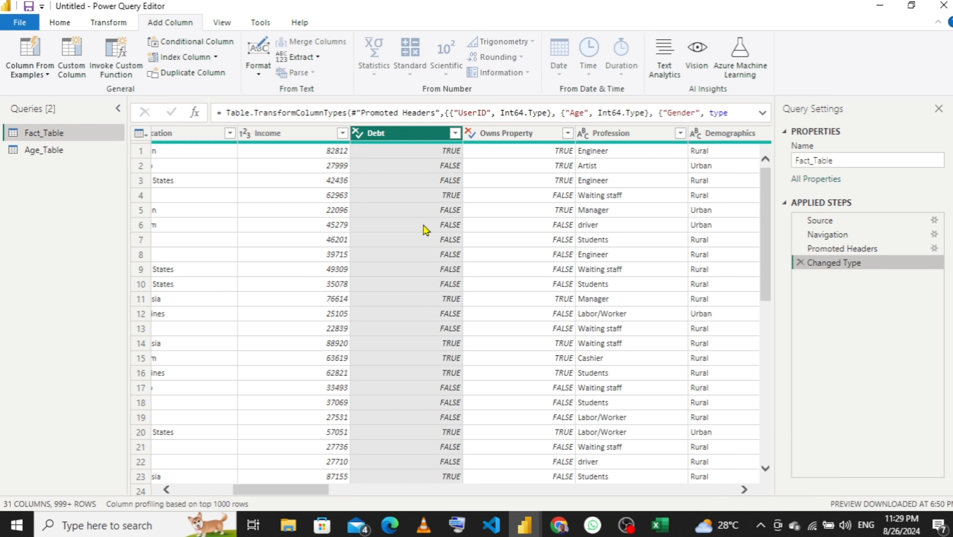
# - Remove the Debt column from Fact_Table
pyautogui.rightClick(377, 138)
pyautogui.click(418, 168)
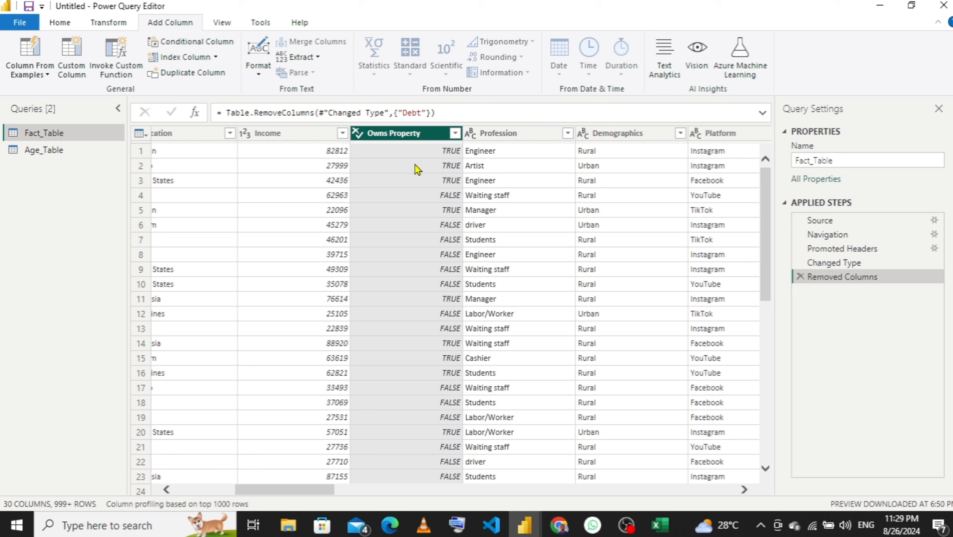
# - Change the Owns Property column's data type to Text and remove that column from Fact_Table
pyautogui.rightClick(409, 135)
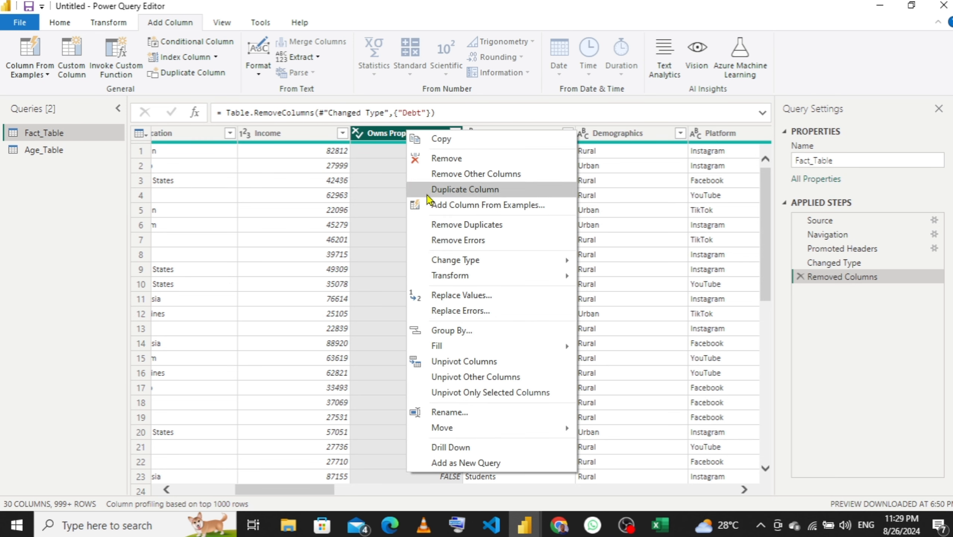
pyautogui.moveTo(470, 264)
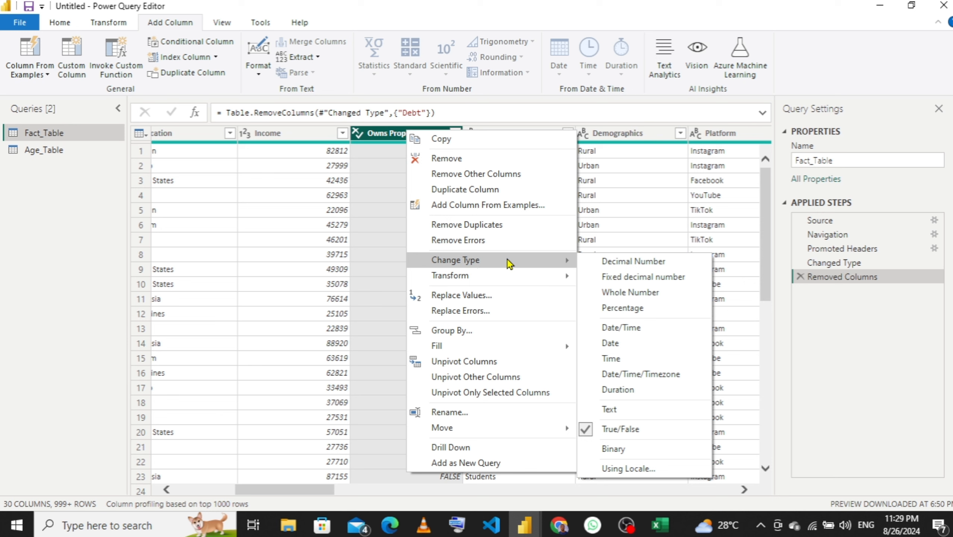
pyautogui.click(611, 410)
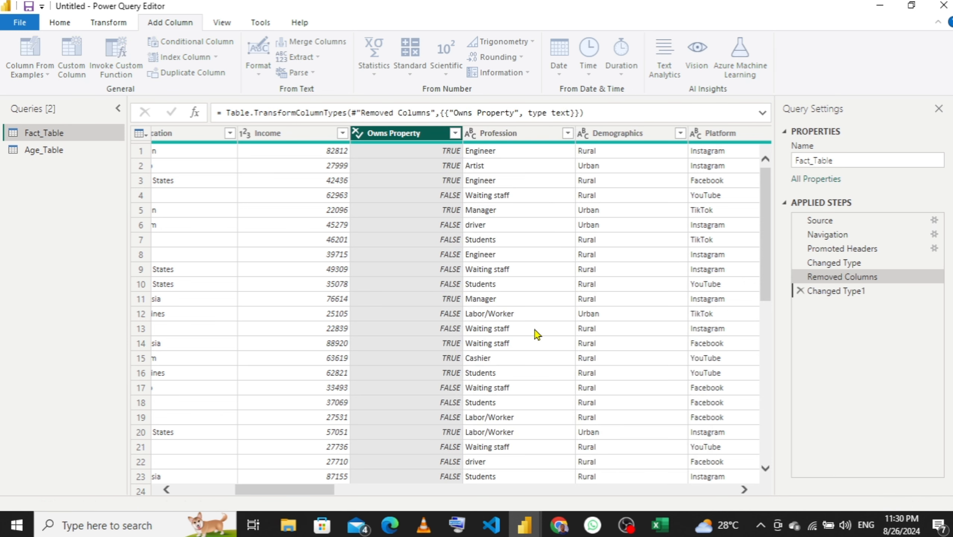
pyautogui.rightClick(411, 138)
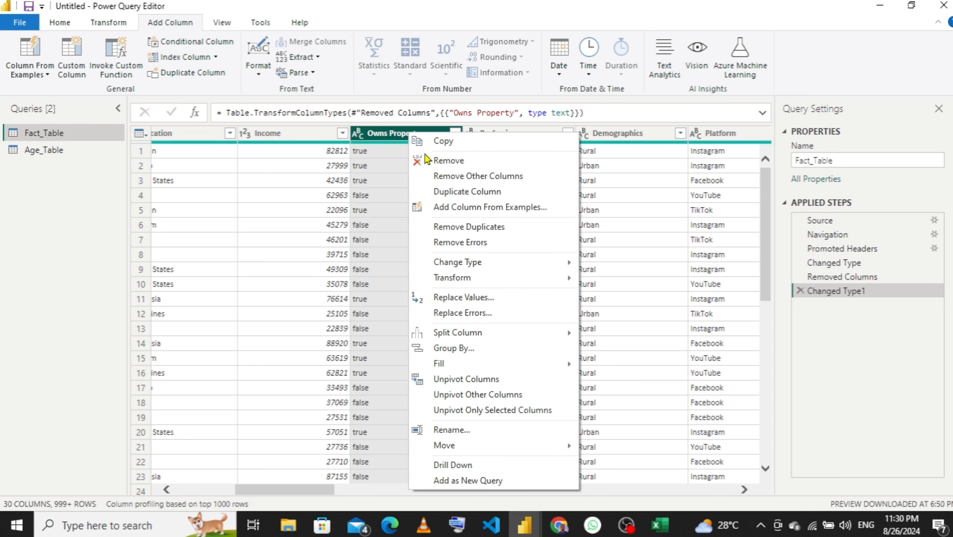
pyautogui.click(436, 161)
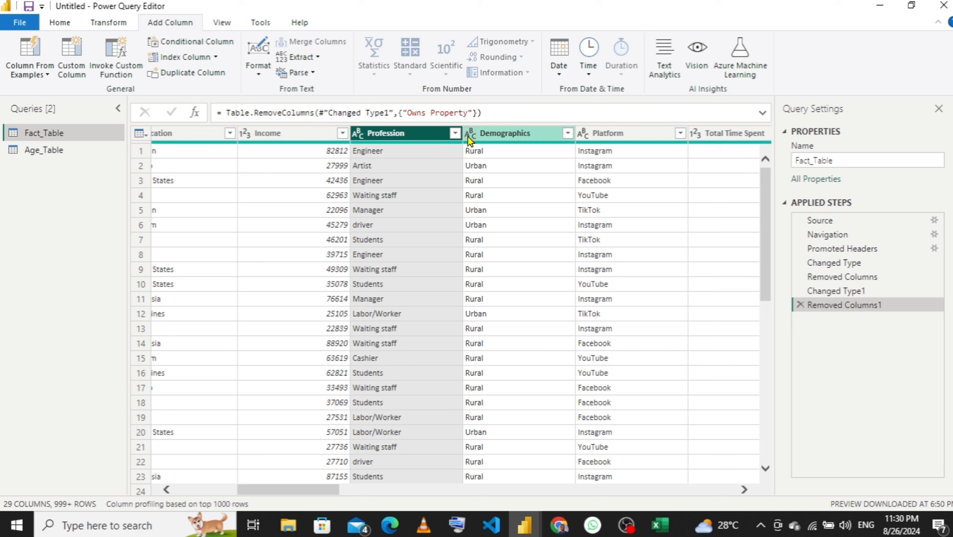
# - Load and review the full lists of distinct values in Fact_Table's Profession and Demographics columns without filtering them
pyautogui.click(455, 137)
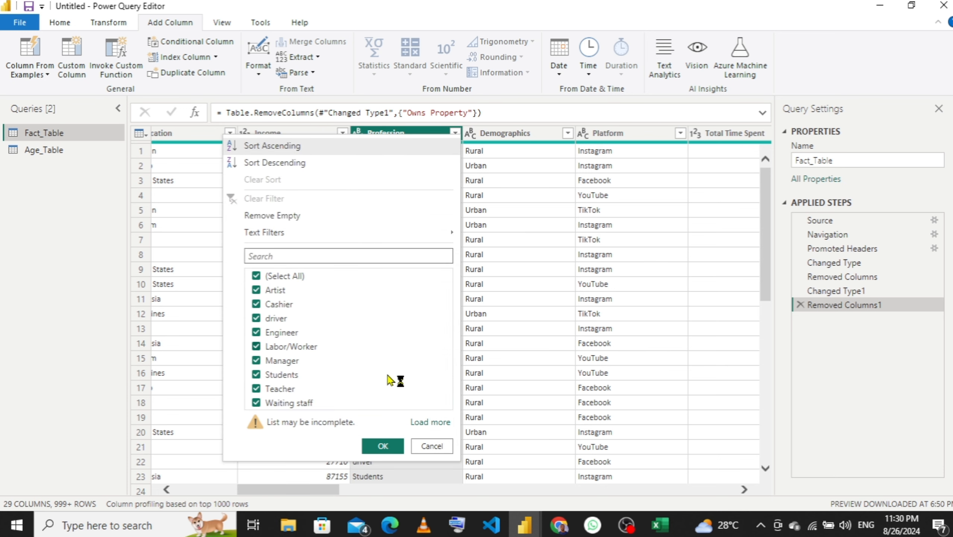
pyautogui.click(439, 422)
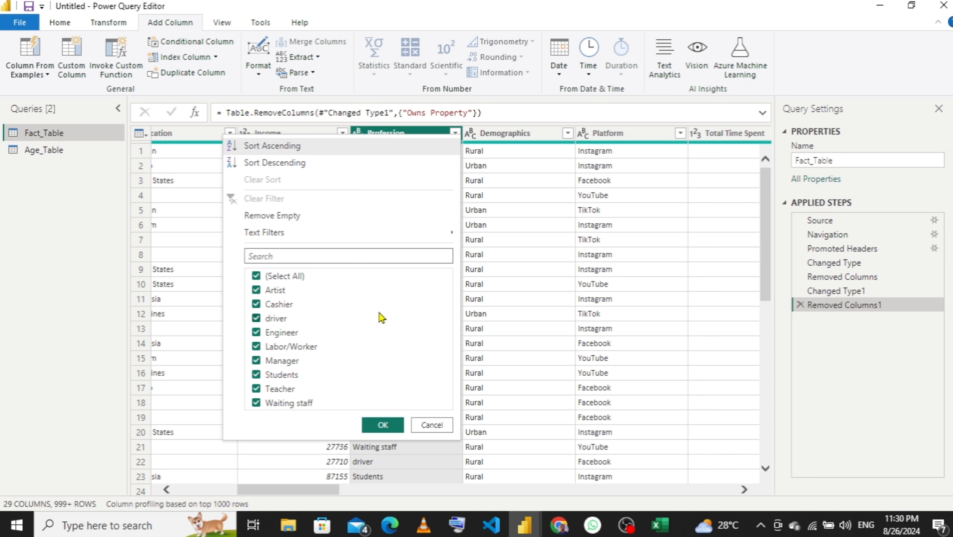
pyautogui.click(428, 431)
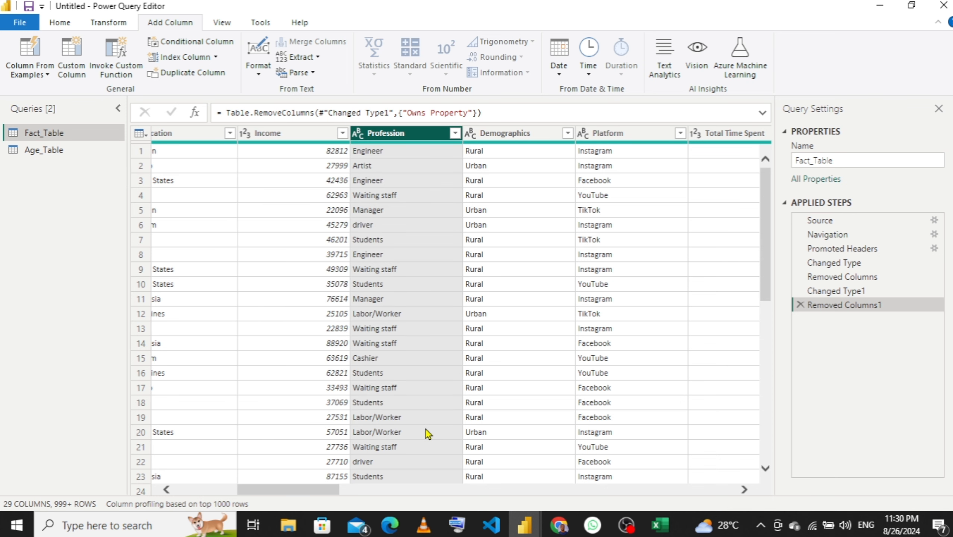
pyautogui.moveTo(334, 490); pyautogui.dragTo(372, 491)
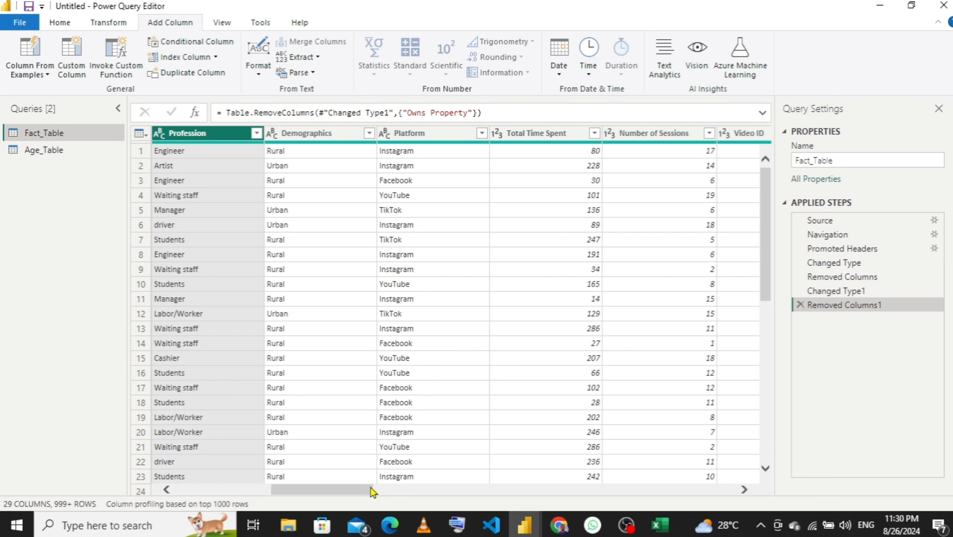
pyautogui.click(369, 134)
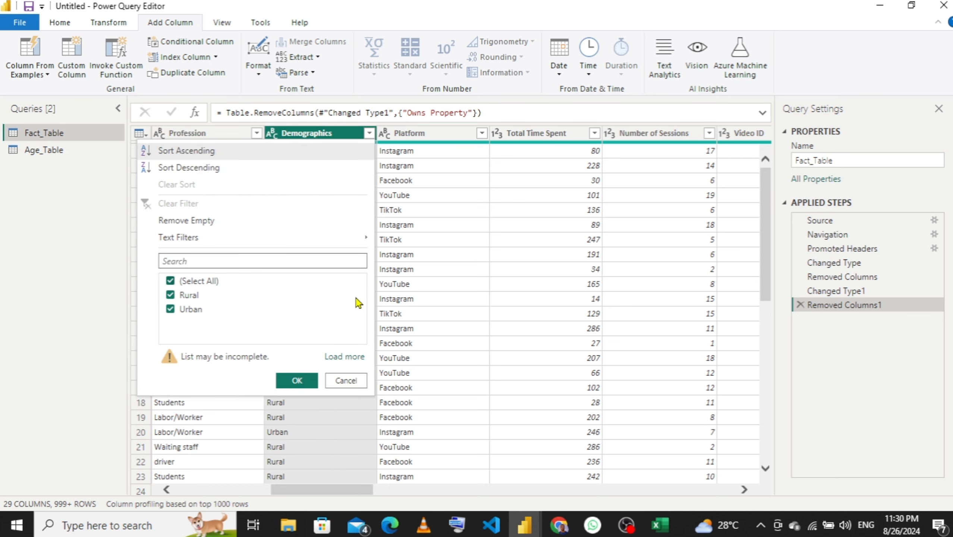
pyautogui.click(344, 356)
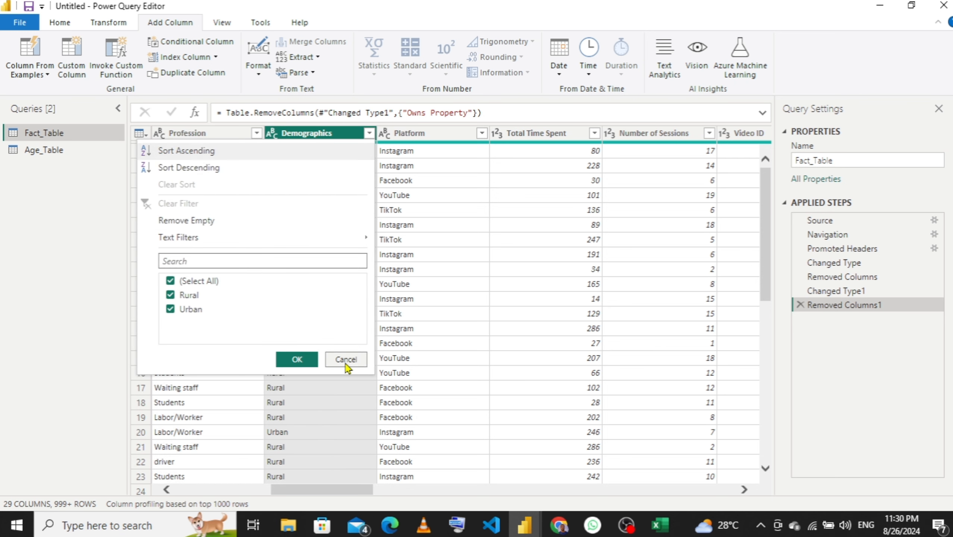
pyautogui.click(343, 364)
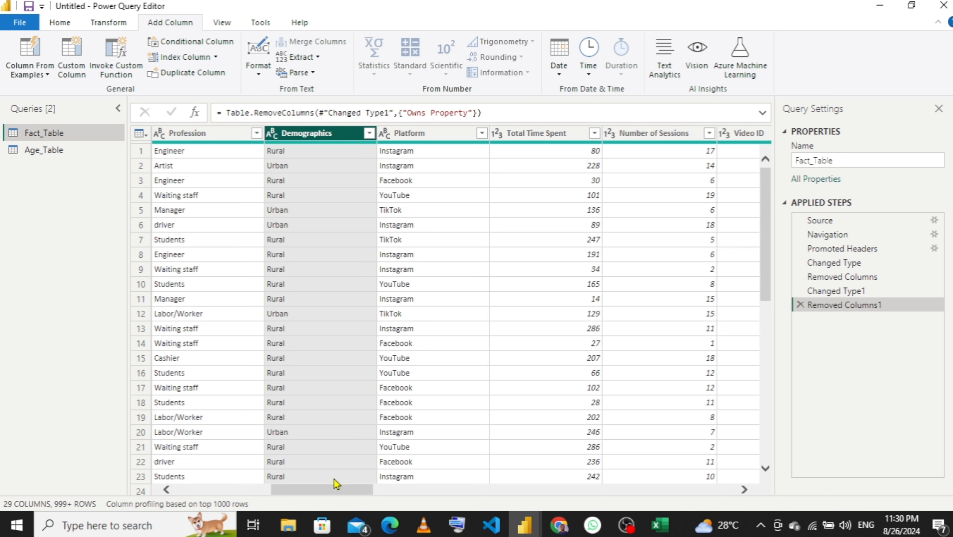
# - Load and review the complete list of distinct Platform values in Fact_Table without applying a filter
pyautogui.moveTo(337, 494); pyautogui.dragTo(363, 494)
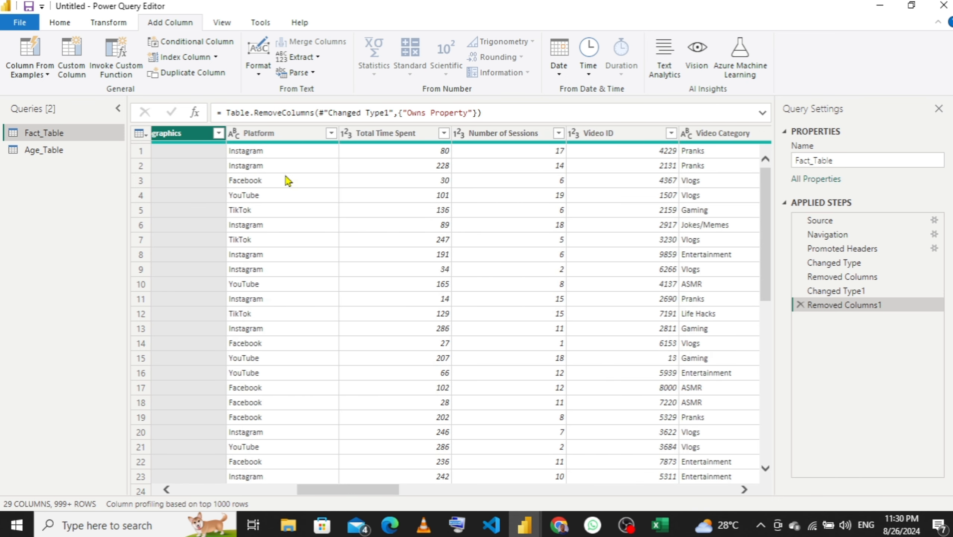
pyautogui.click(331, 133)
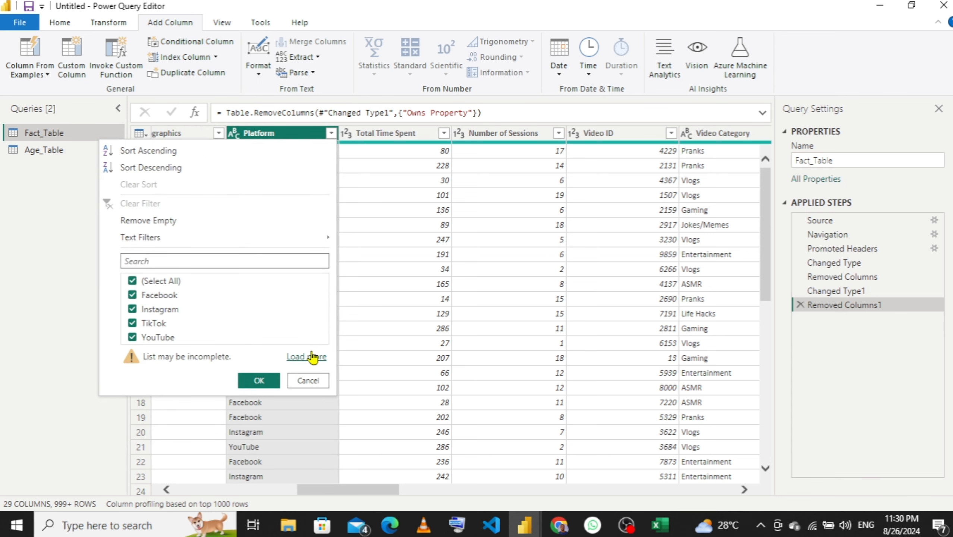
pyautogui.click(312, 356)
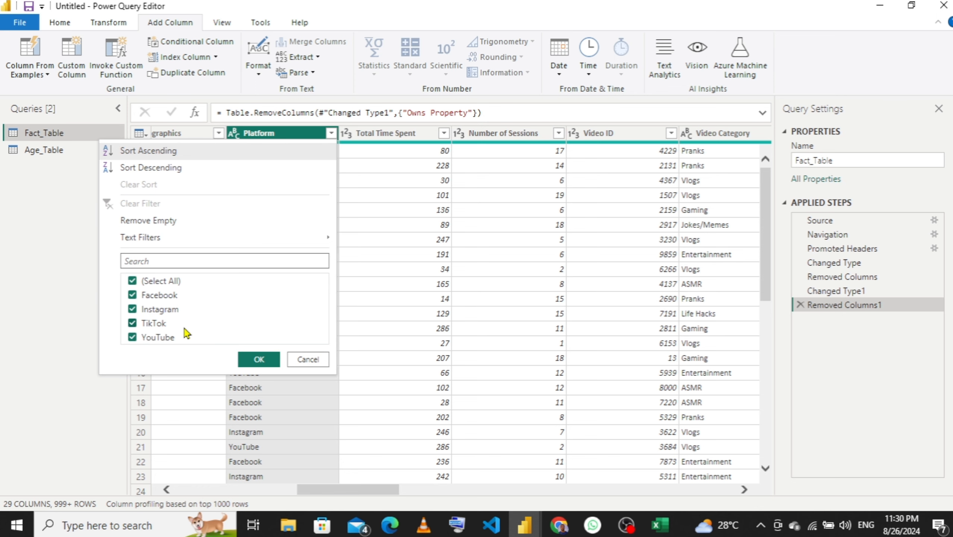
pyautogui.click(308, 360)
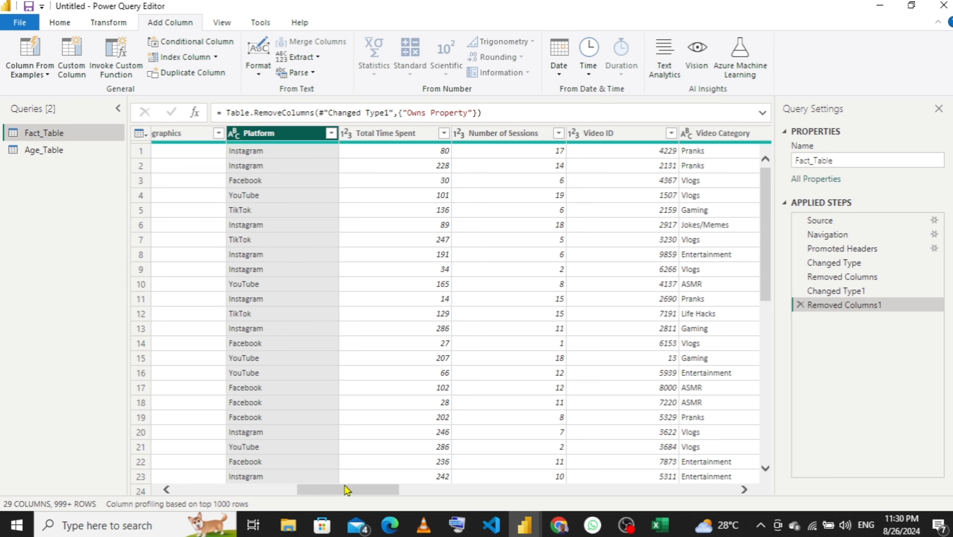
# - Load the complete list of distinct Video ID values, look through it, and close it without filtering
pyautogui.moveTo(347, 489); pyautogui.dragTo(382, 485)
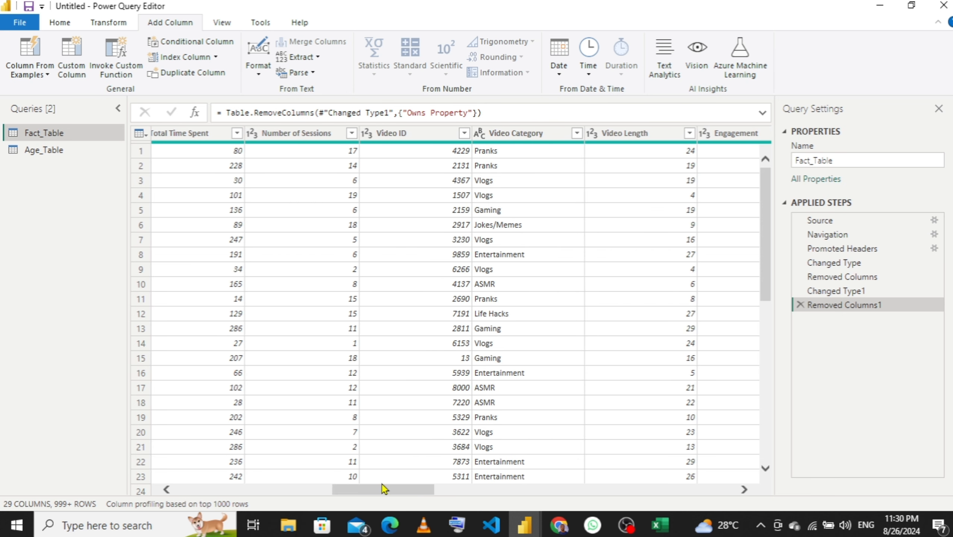
pyautogui.click(464, 136)
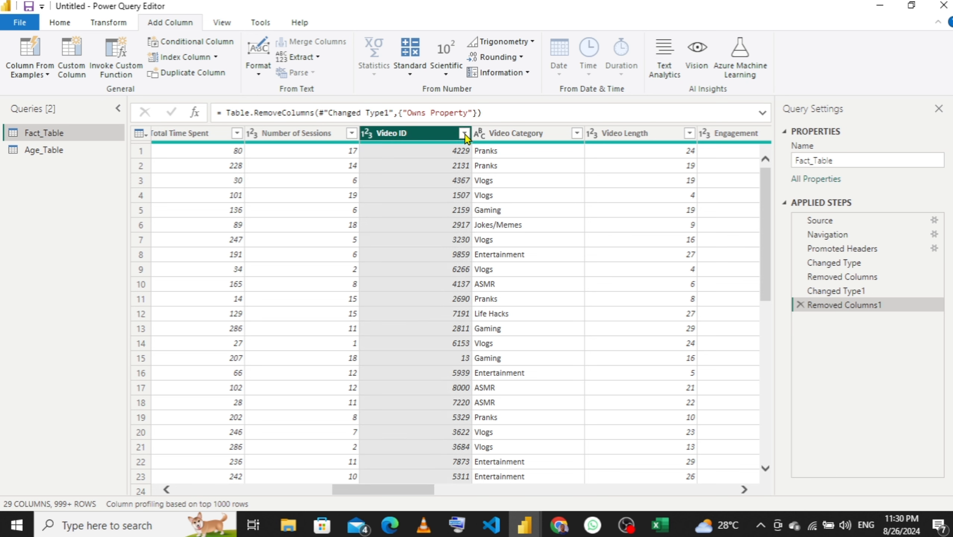
pyautogui.click(464, 133)
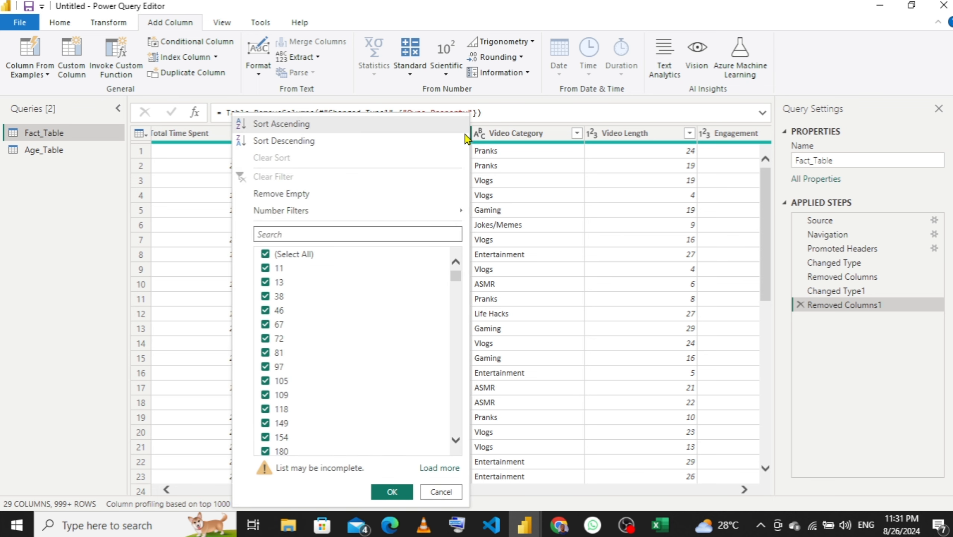
pyautogui.click(430, 467)
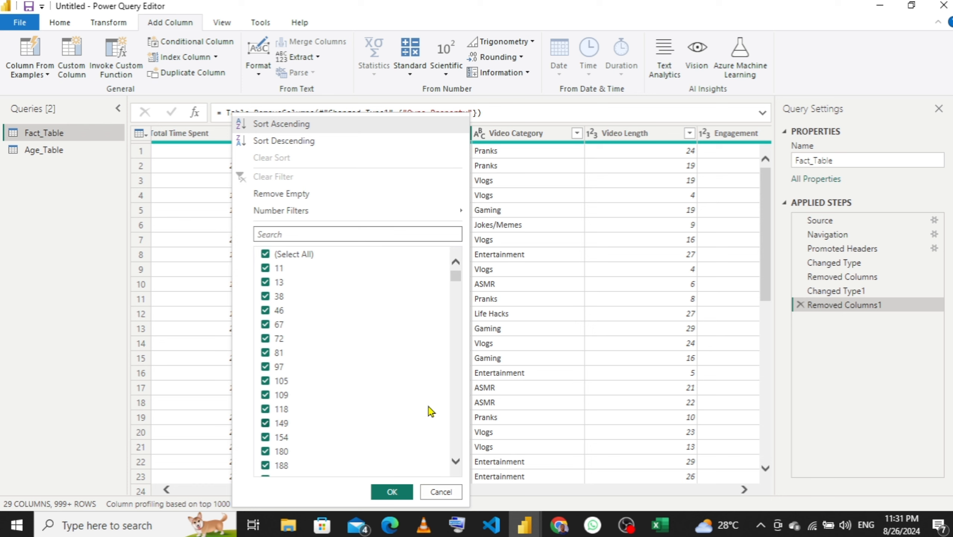
pyautogui.moveTo(457, 277); pyautogui.dragTo(455, 293)
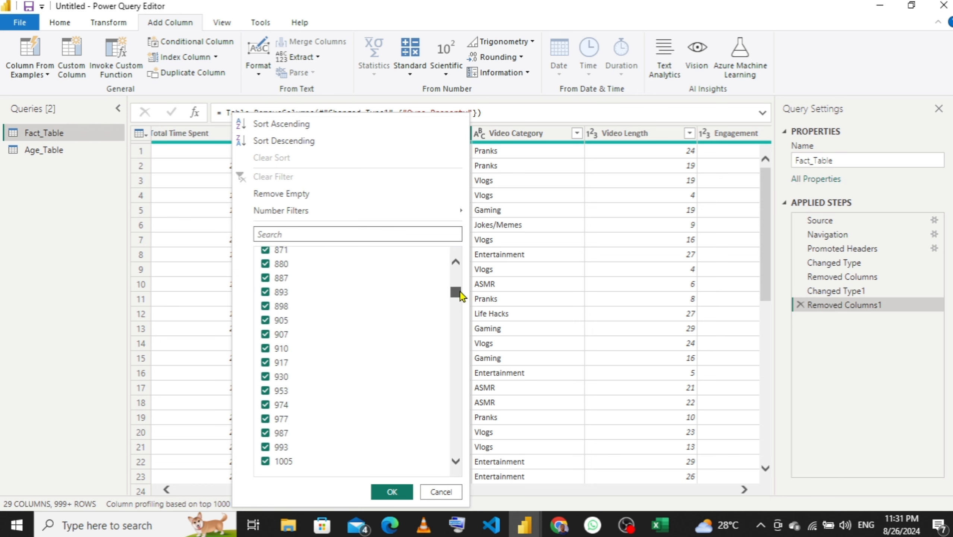
pyautogui.click(440, 492)
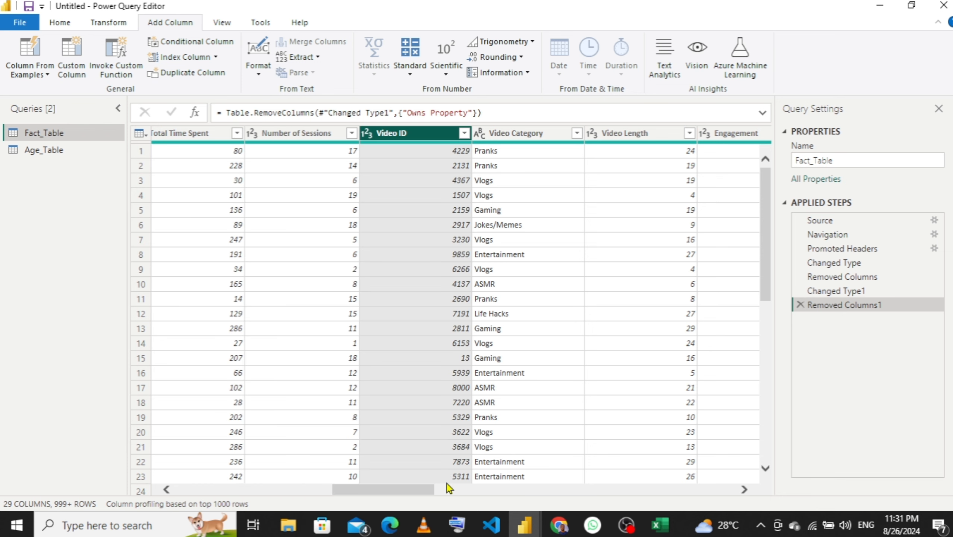
# - Review the full list of distinct Video Category values and compare it with the Video ID values, leaving both columns unfiltered
pyautogui.click(577, 133)
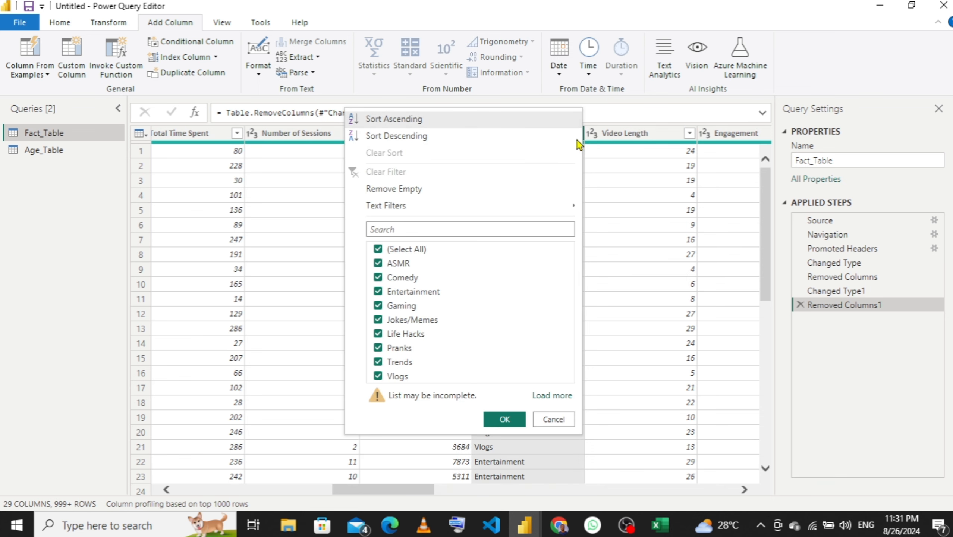
pyautogui.click(544, 395)
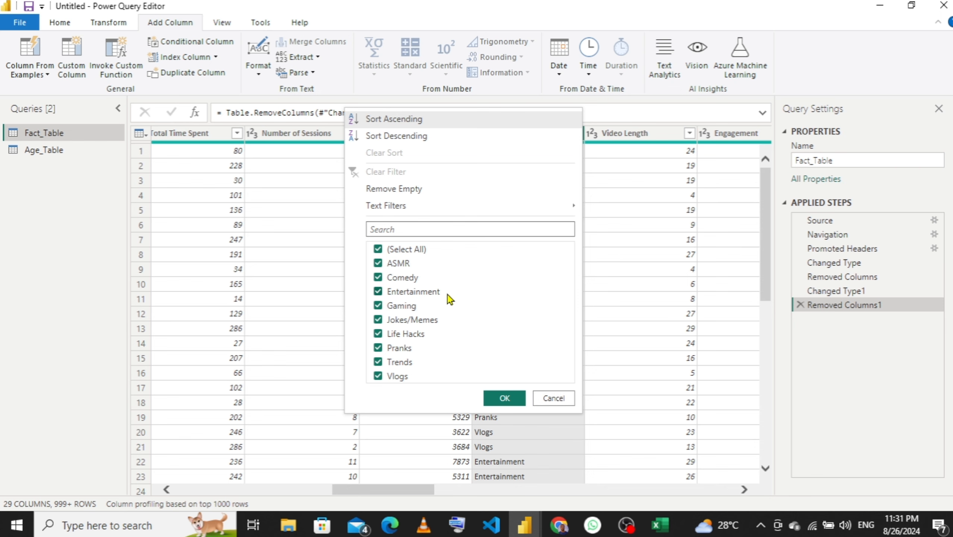
pyautogui.click(553, 398)
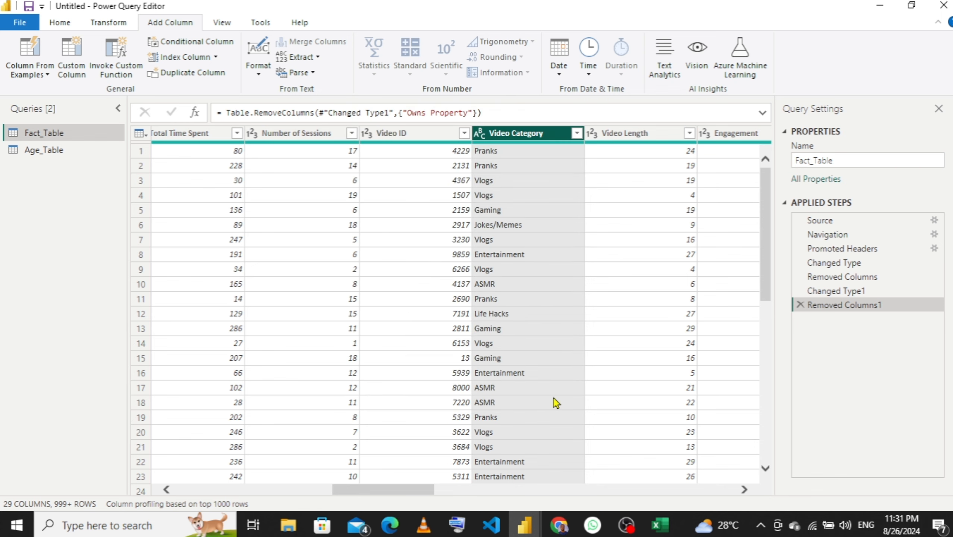
pyautogui.click(465, 134)
pyautogui.scroll(-15, 414, 322)
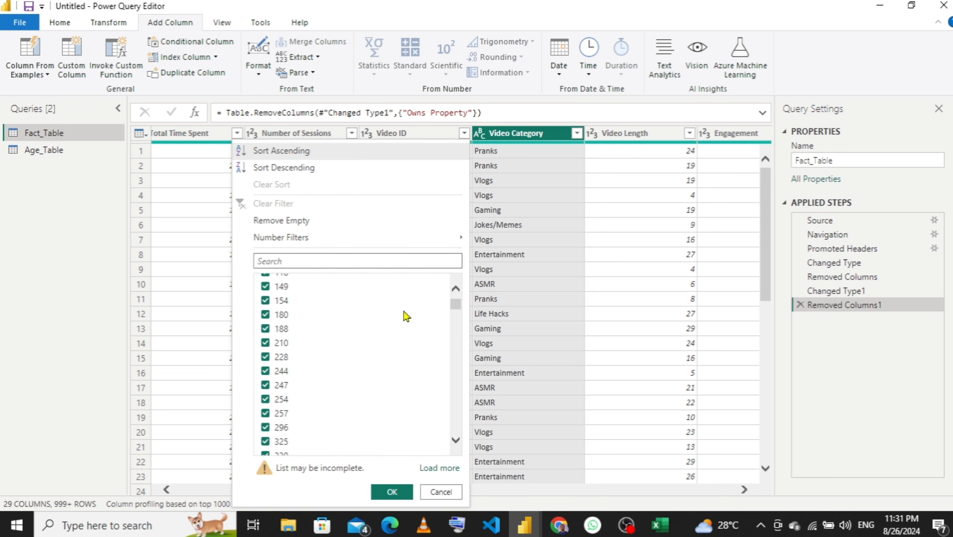
pyautogui.scroll(-3, 410, 327)
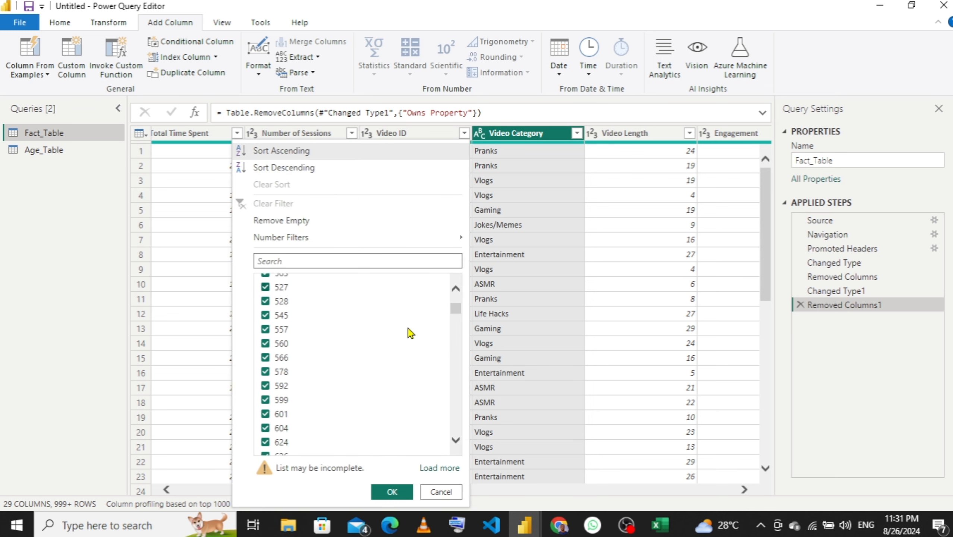
pyautogui.click(440, 492)
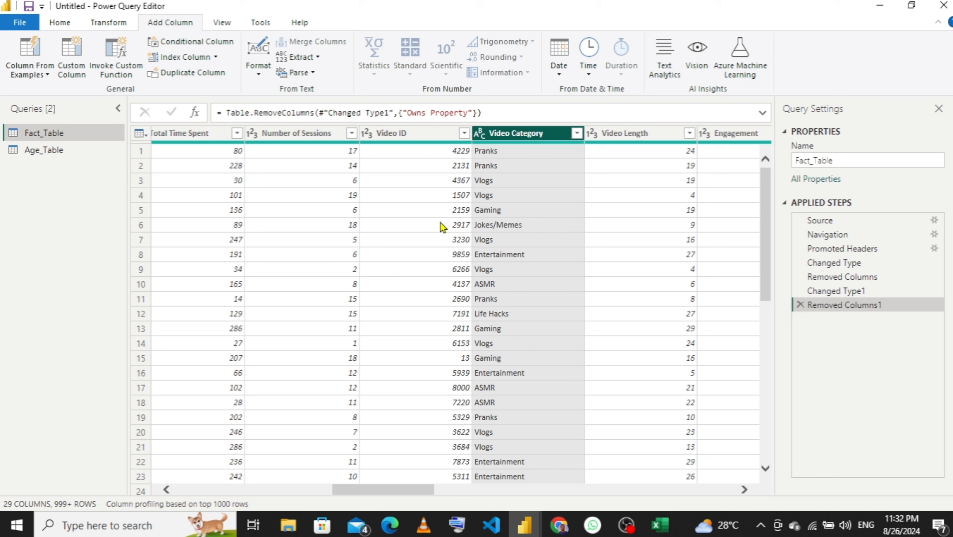
# - Sort Fact_Table in ascending order by Video Category and, within each category, by Video ID
pyautogui.click(59, 23)
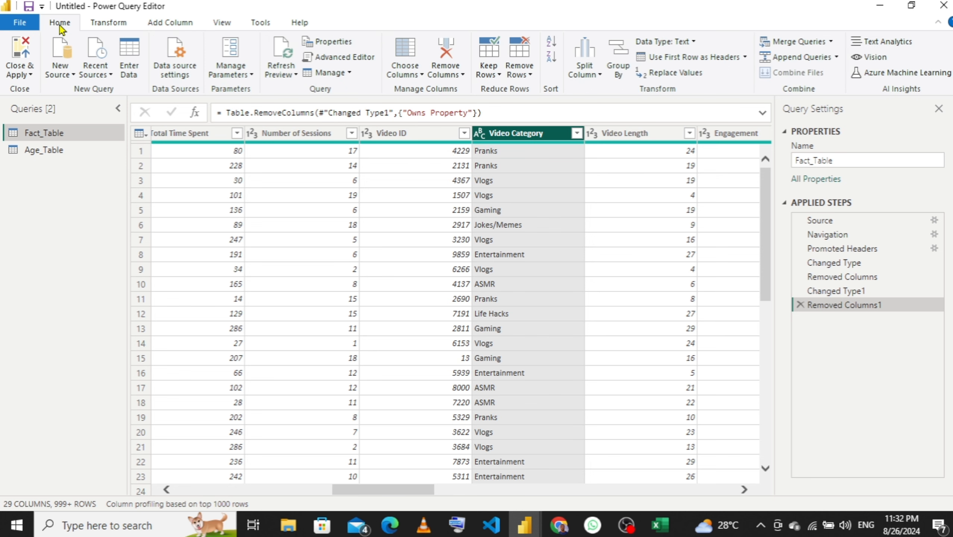
pyautogui.click(552, 42)
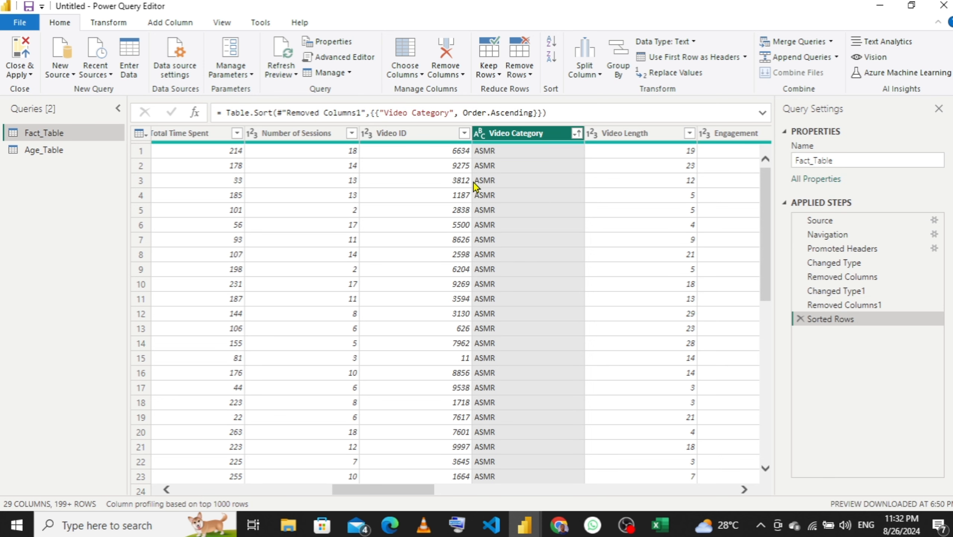
pyautogui.click(428, 129)
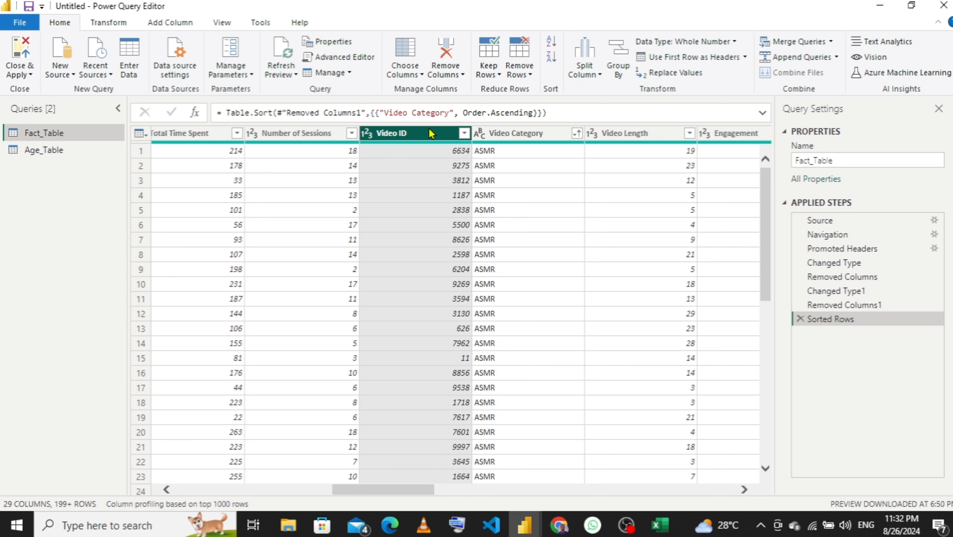
pyautogui.click(550, 45)
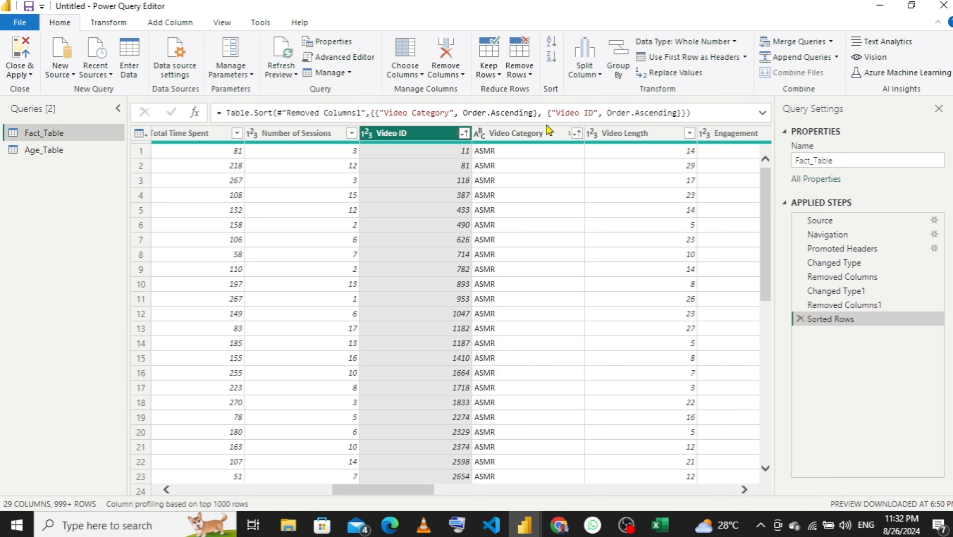
# - Examine the sorted rows to see how Video IDs are distributed within each Video Category, including the change from ASMR to Comedy
pyautogui.scroll(-6, 477, 226)
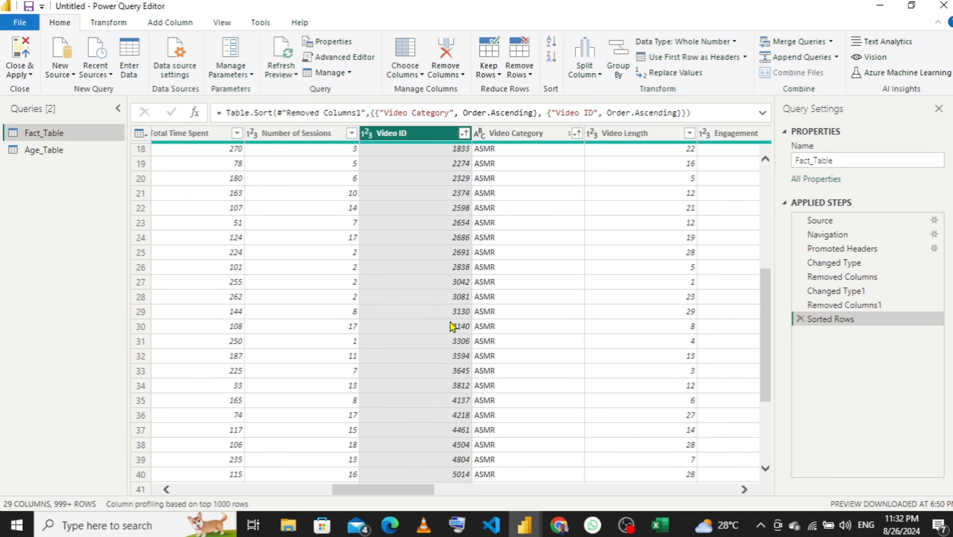
pyautogui.scroll(-3, 465, 333)
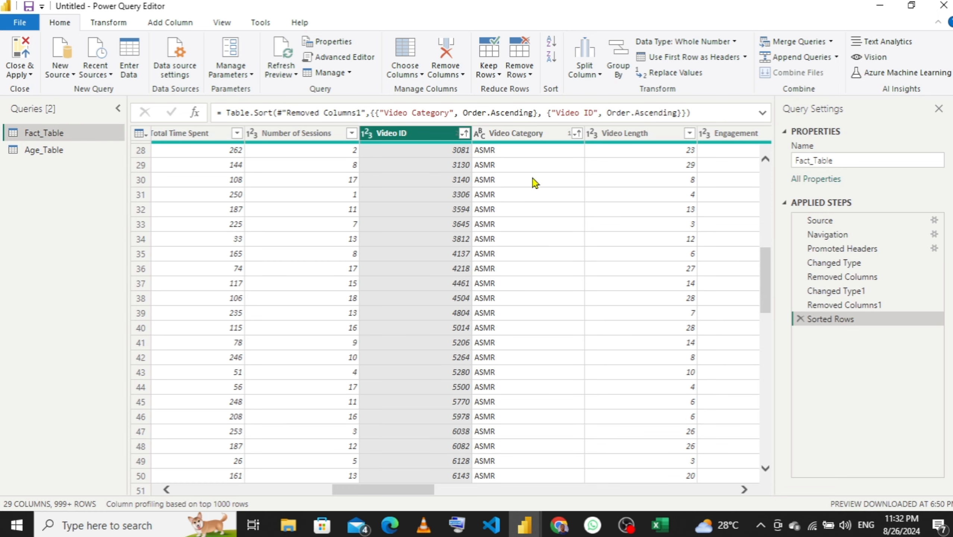
pyautogui.click(577, 132)
pyautogui.click(576, 132)
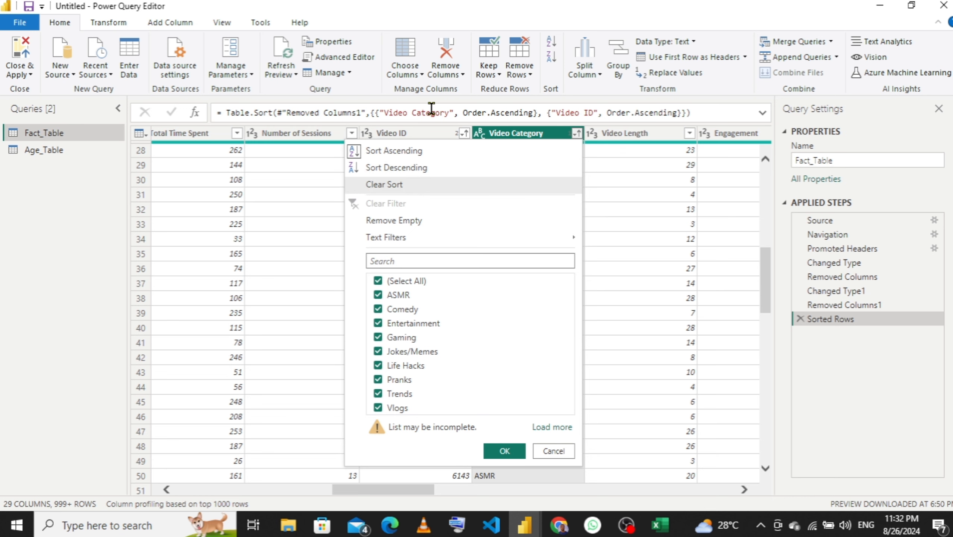
pyautogui.click(305, 214)
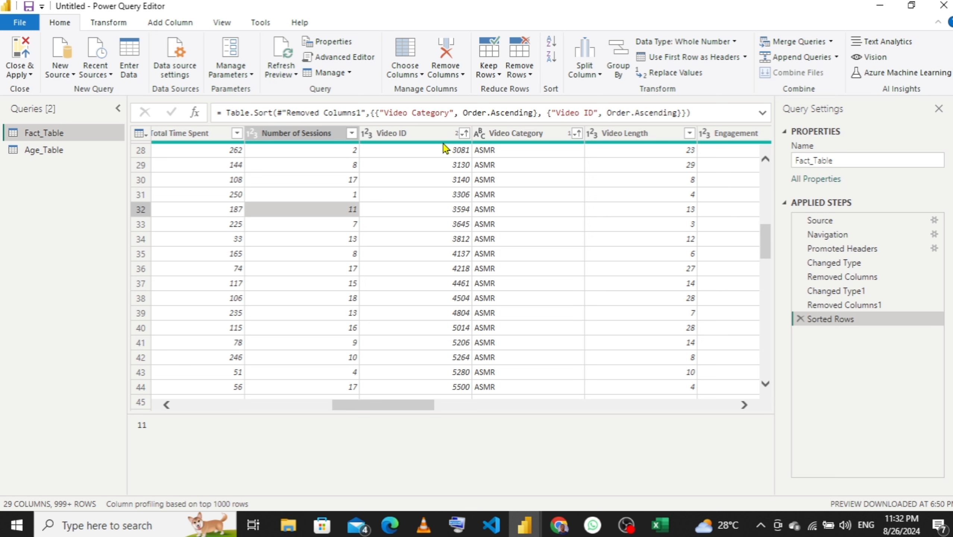
pyautogui.click(431, 135)
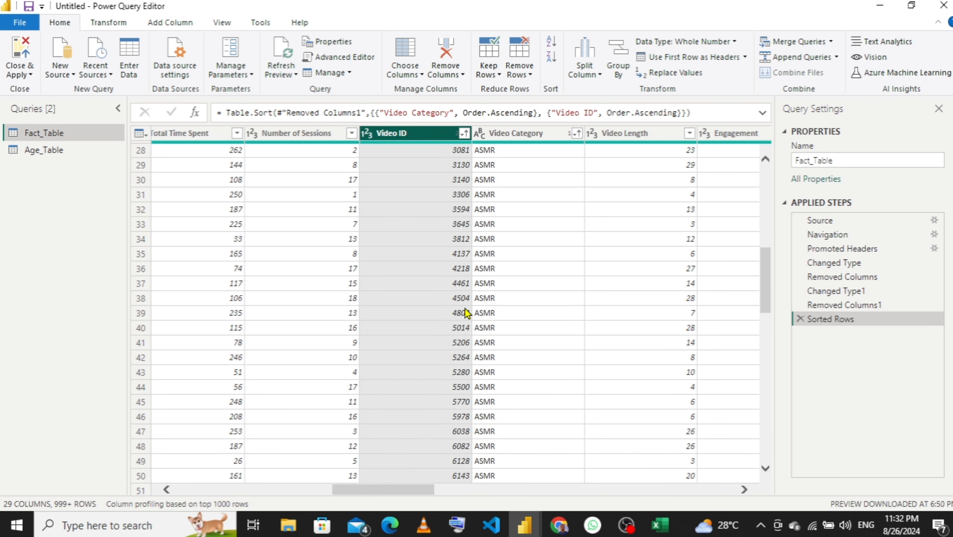
pyautogui.scroll(9, 457, 329)
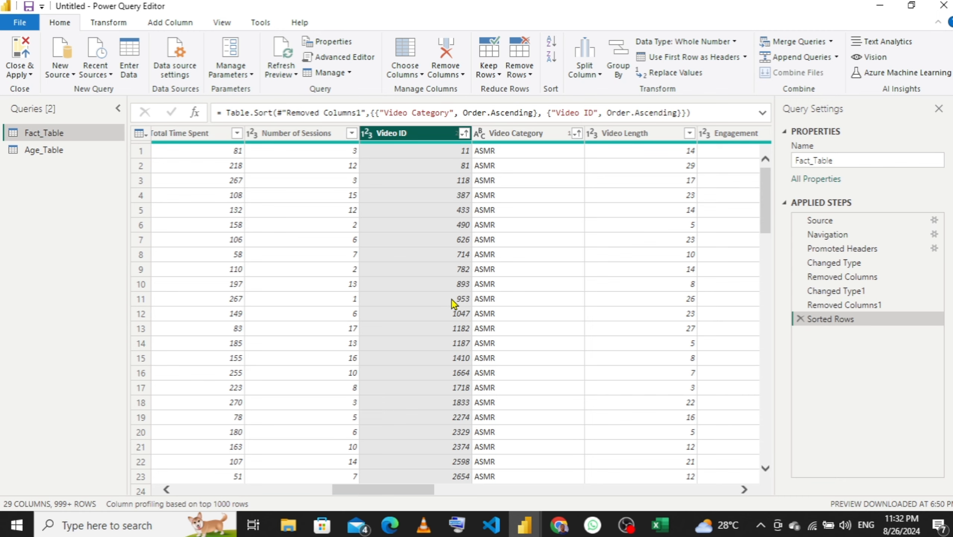
pyautogui.scroll(-20, 451, 299)
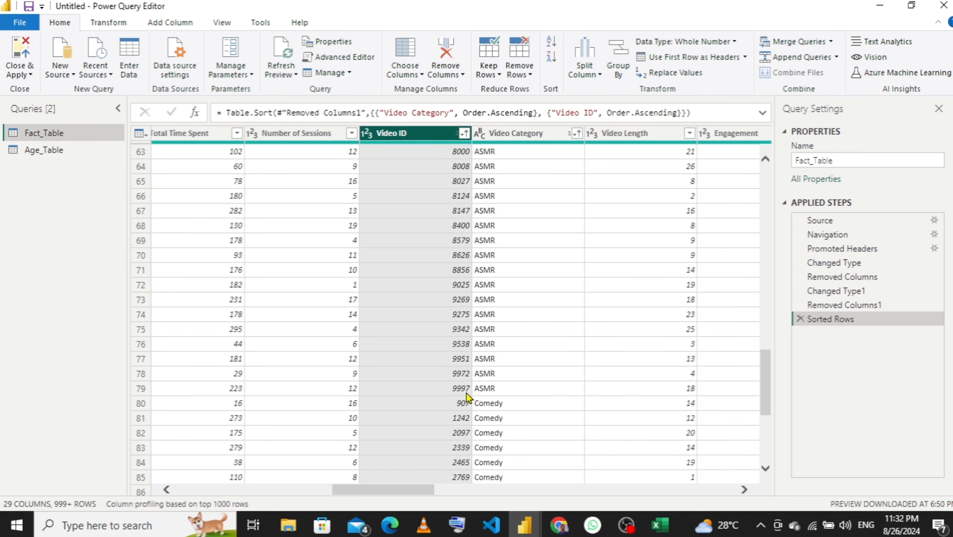
pyautogui.scroll(-3, 462, 391)
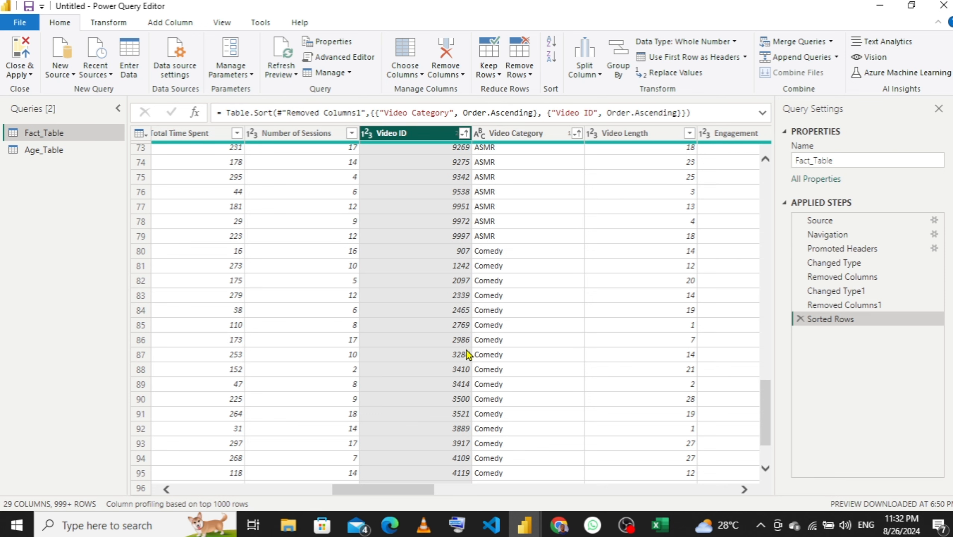
# - Duplicate the Fact_Table query to serve as the basis for a video dimension table
pyautogui.scroll(20, 463, 289)
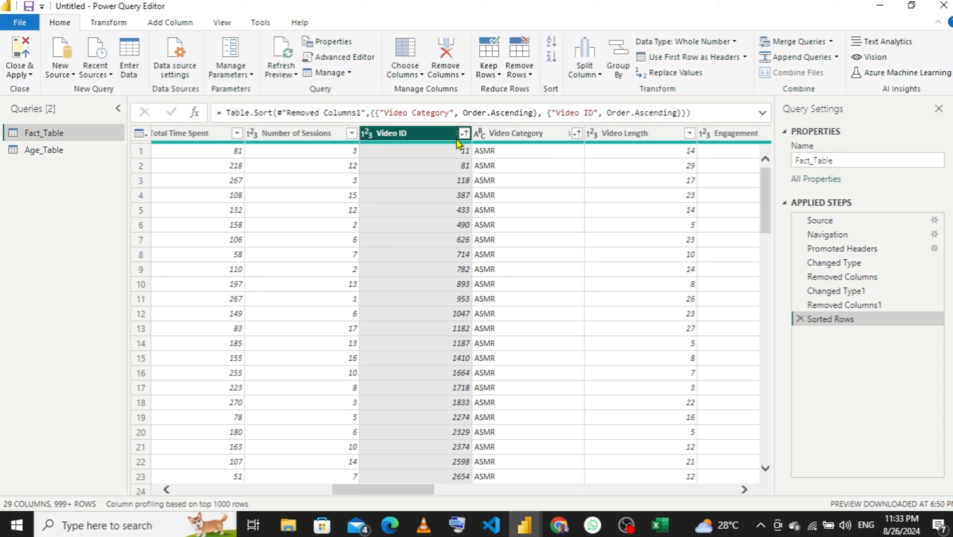
pyautogui.rightClick(74, 133)
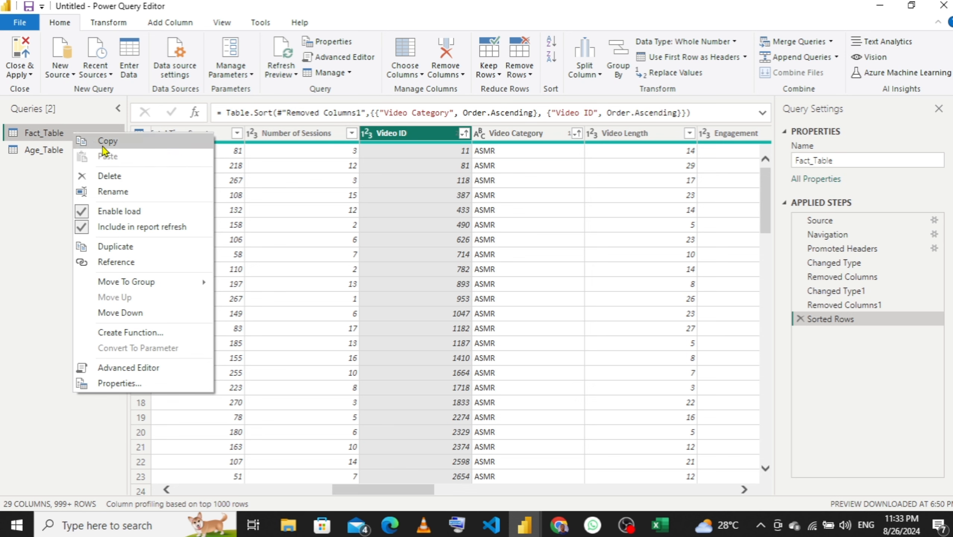
pyautogui.click(124, 252)
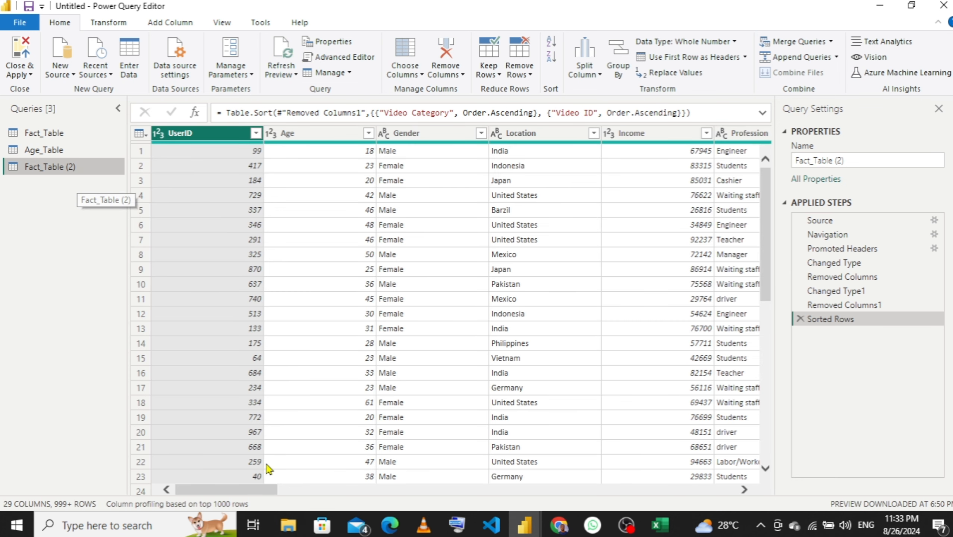
# - Keep only the Video Category column in the duplicated query and remove its duplicate values
pyautogui.moveTo(253, 490); pyautogui.dragTo(395, 510)
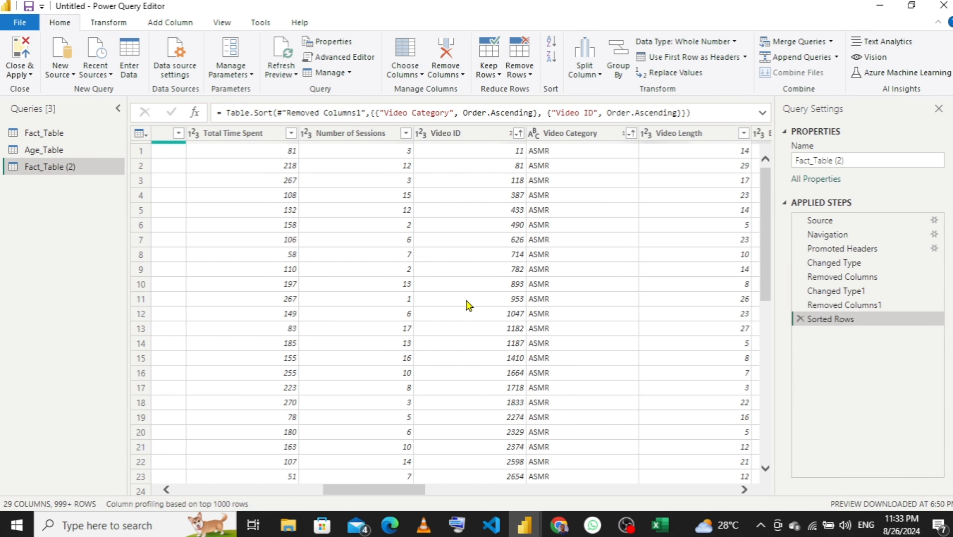
pyautogui.click(470, 133)
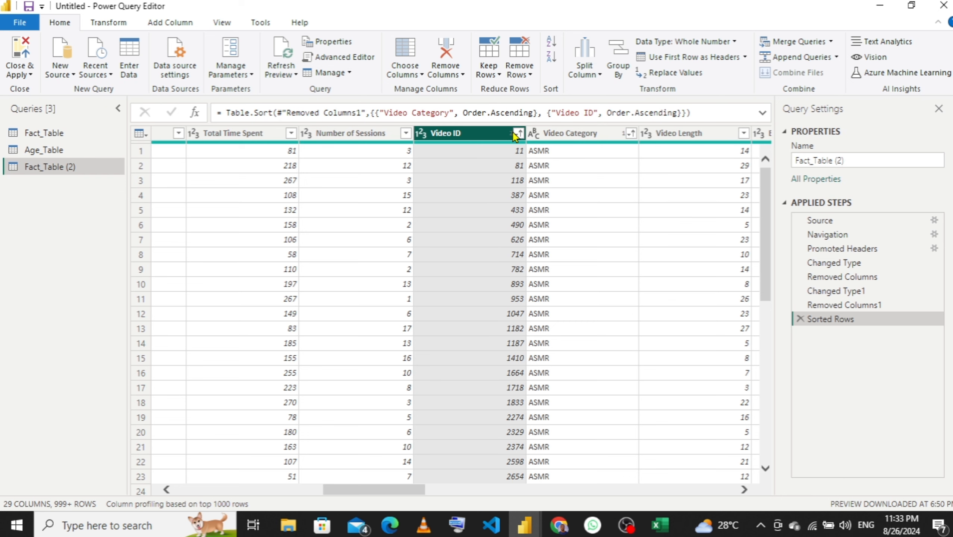
pyautogui.click(582, 134)
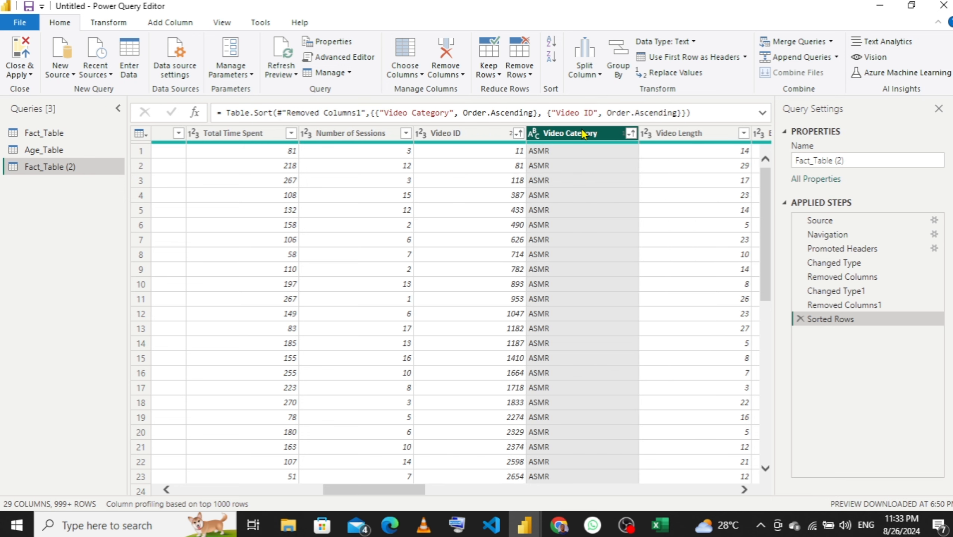
pyautogui.rightClick(574, 142)
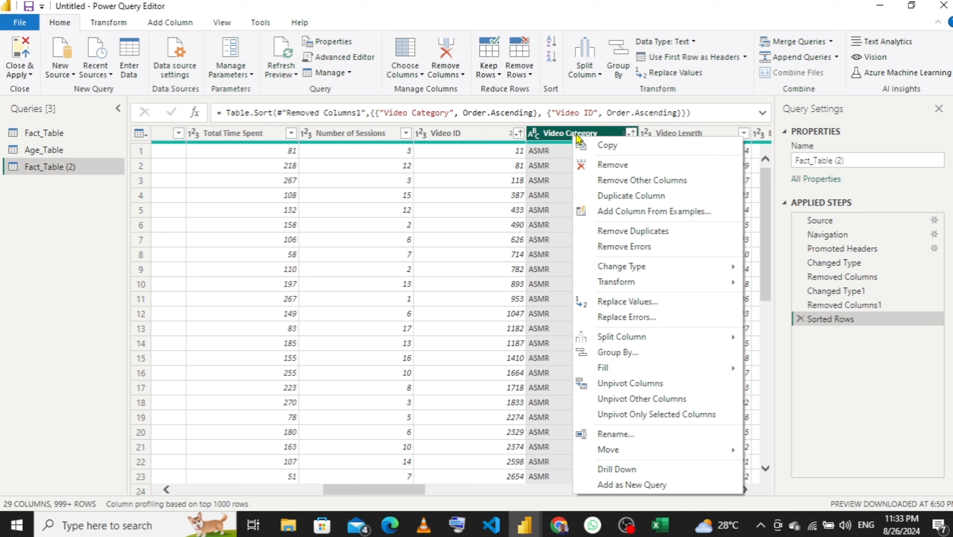
pyautogui.click(628, 182)
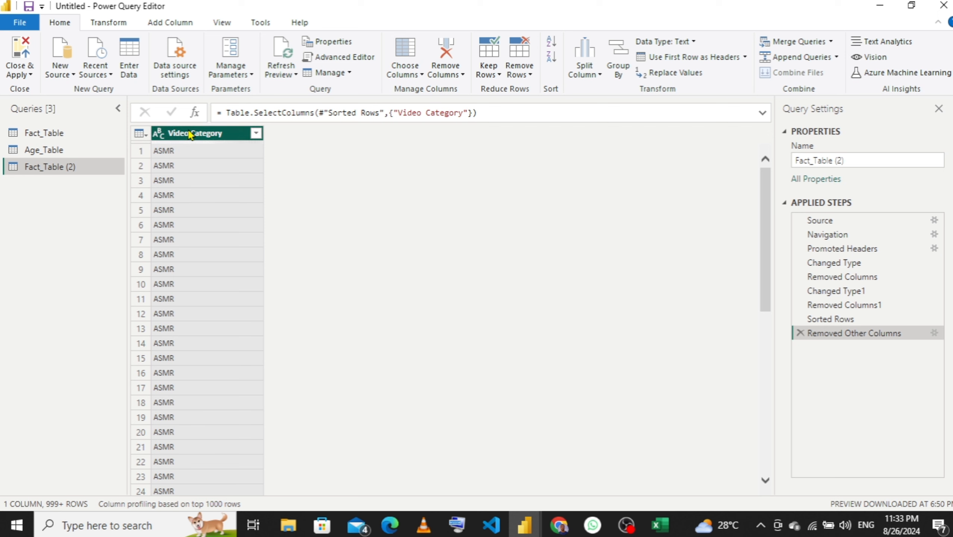
pyautogui.rightClick(191, 136)
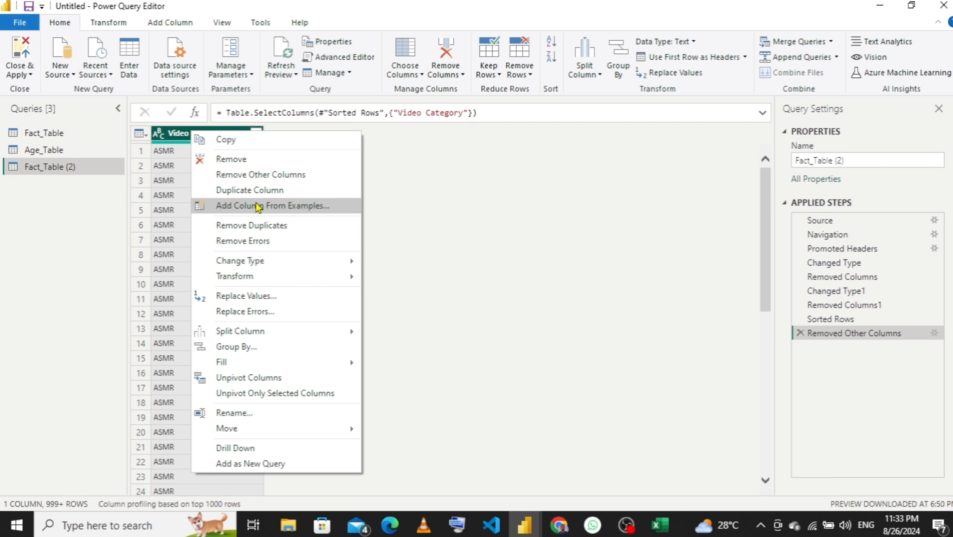
pyautogui.click(266, 230)
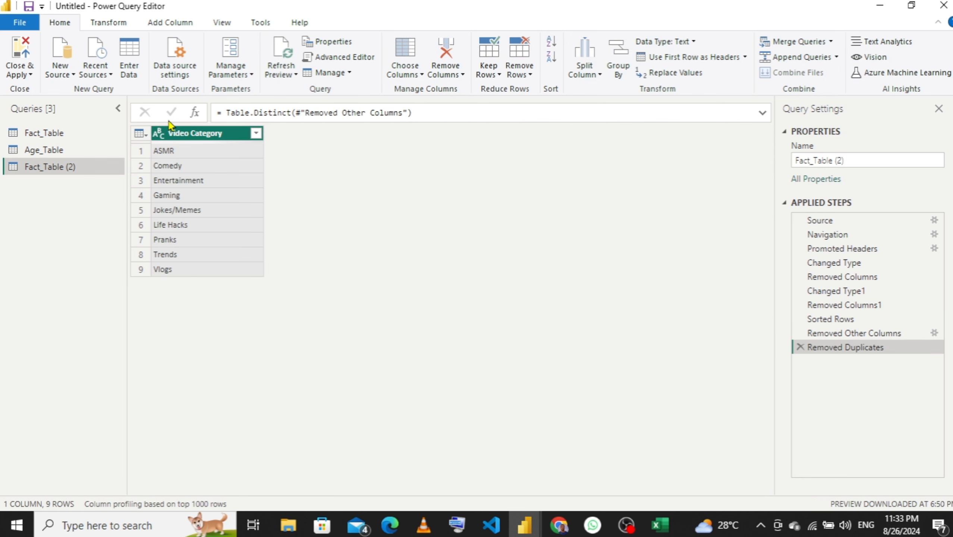
# - Add an index column starting from 1 to the distinct video categories and rename it Video_ID
pyautogui.click(177, 23)
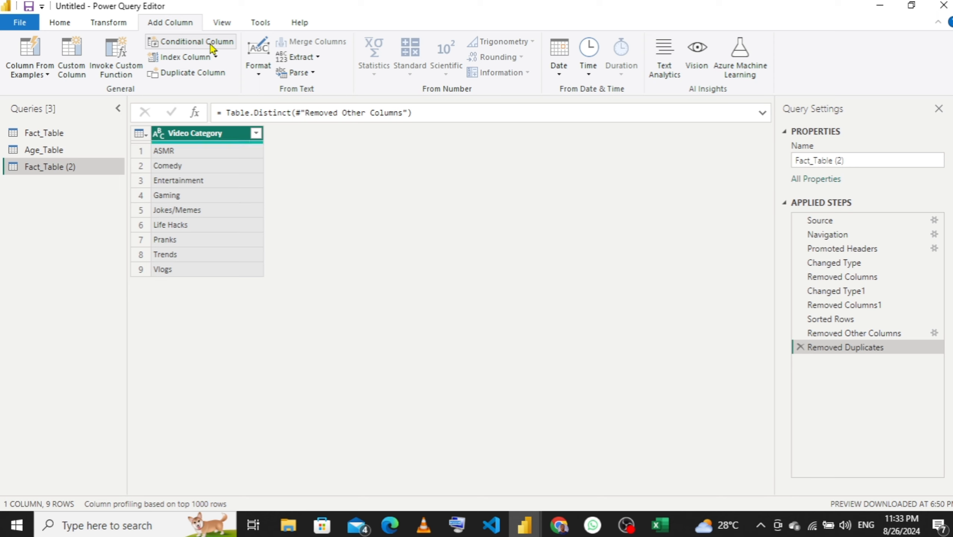
pyautogui.click(216, 57)
pyautogui.click(215, 56)
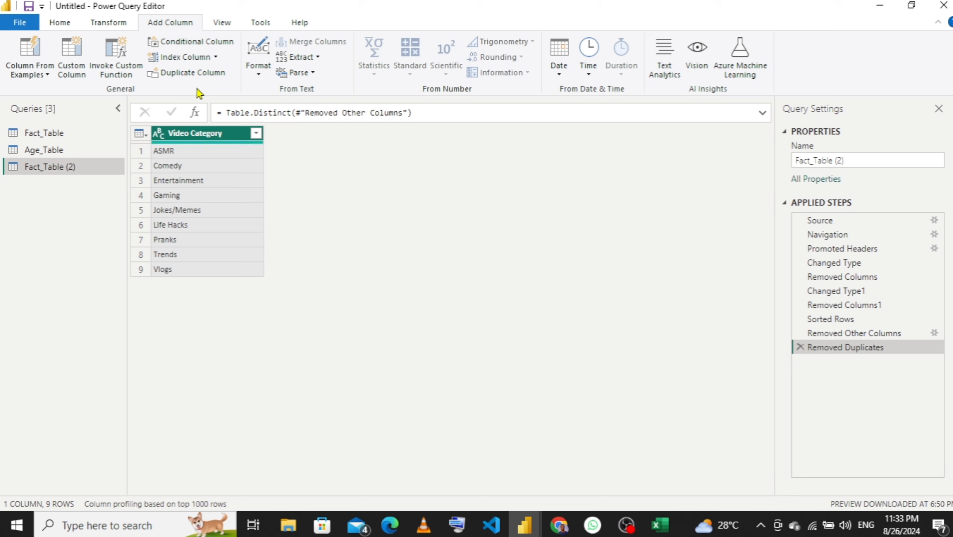
pyautogui.click(215, 56)
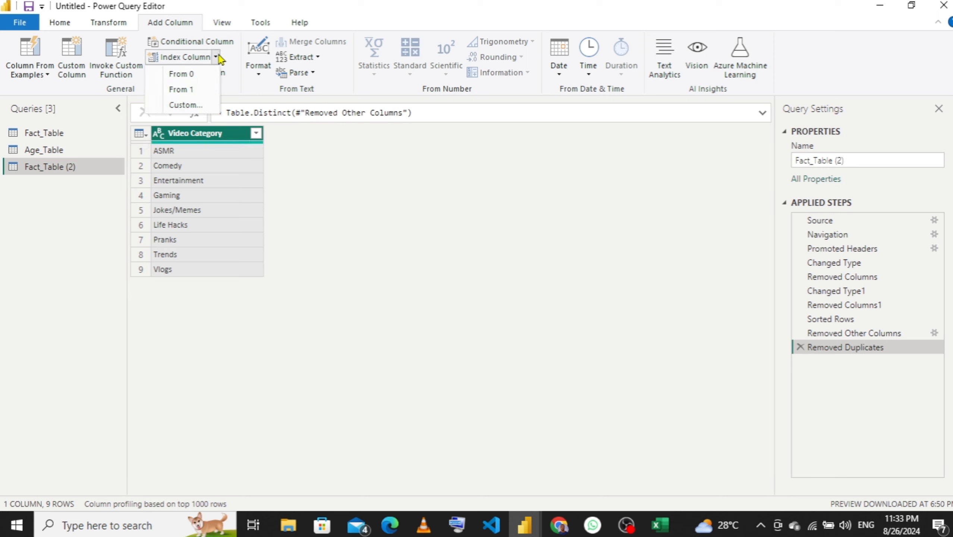
pyautogui.click(195, 91)
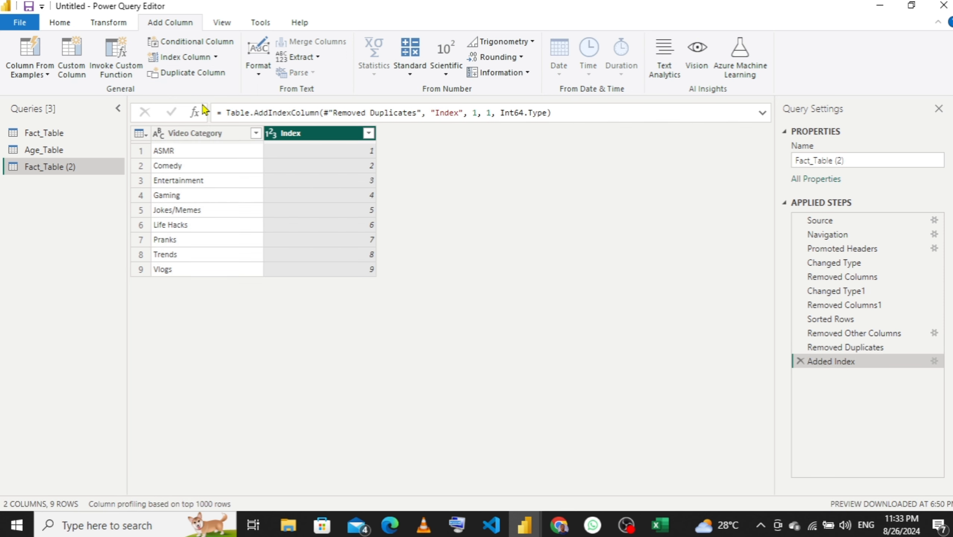
pyautogui.doubleClick(305, 133)
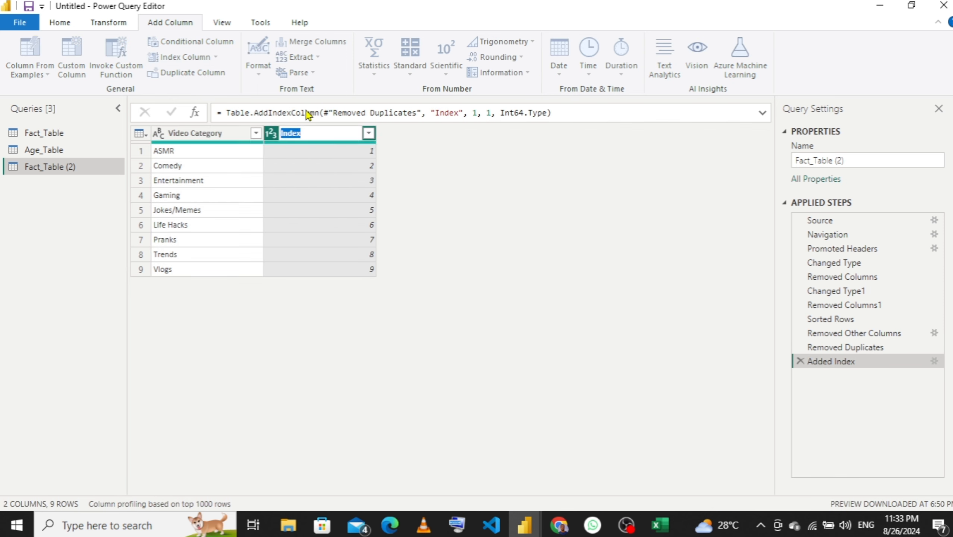
pyautogui.write('Video_ID')
pyautogui.press('Return')
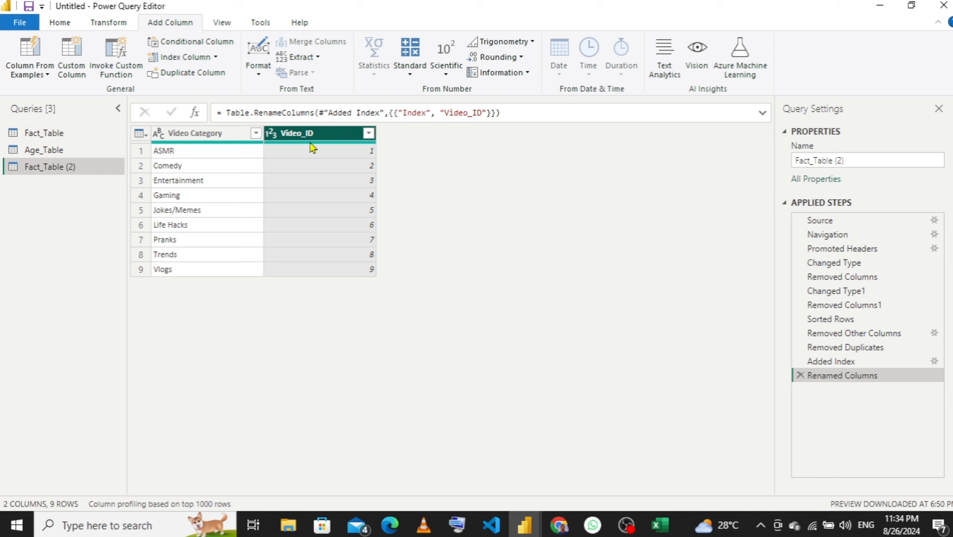
# - Remove the Video ID column from Fact_Table
pyautogui.click(68, 133)
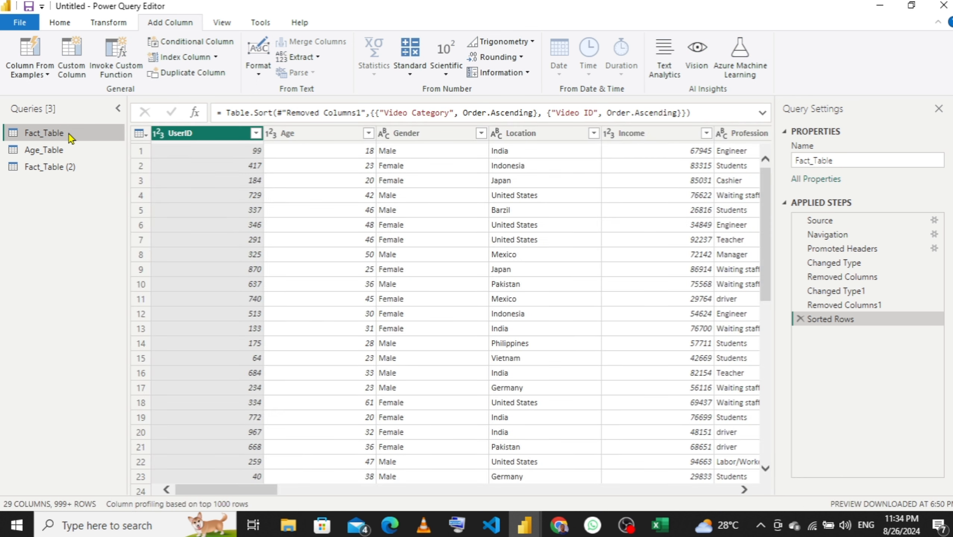
pyautogui.moveTo(259, 490); pyautogui.dragTo(432, 488)
pyautogui.click(376, 135)
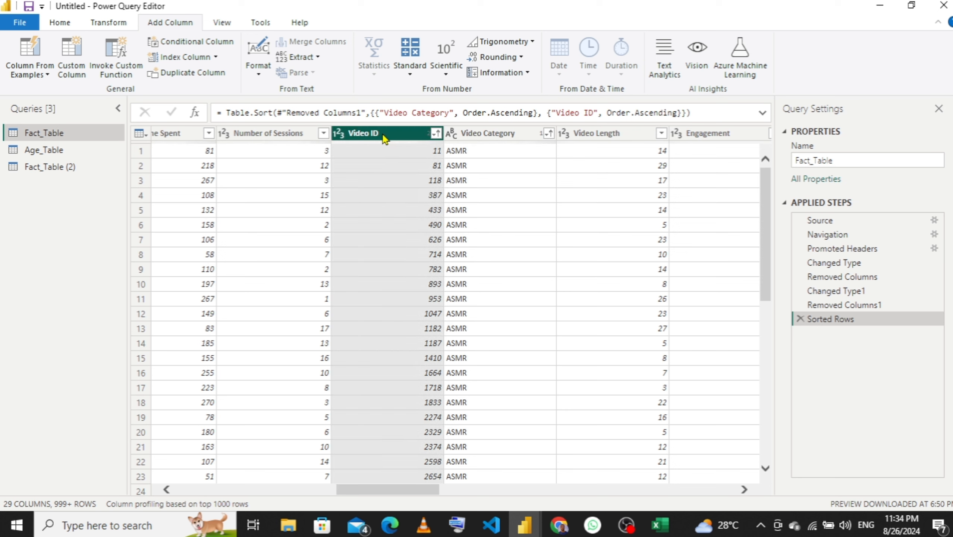
pyautogui.rightClick(383, 136)
pyautogui.click(416, 162)
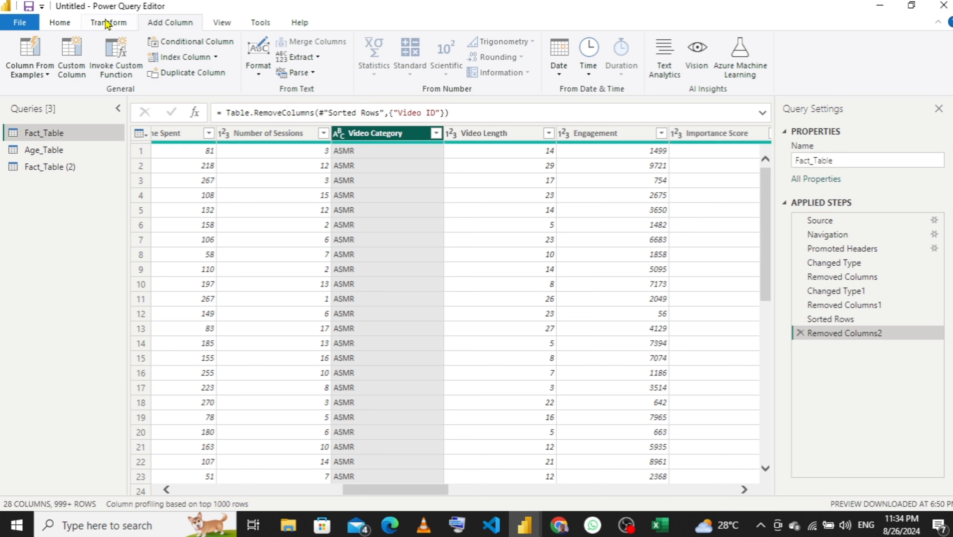
pyautogui.click(60, 23)
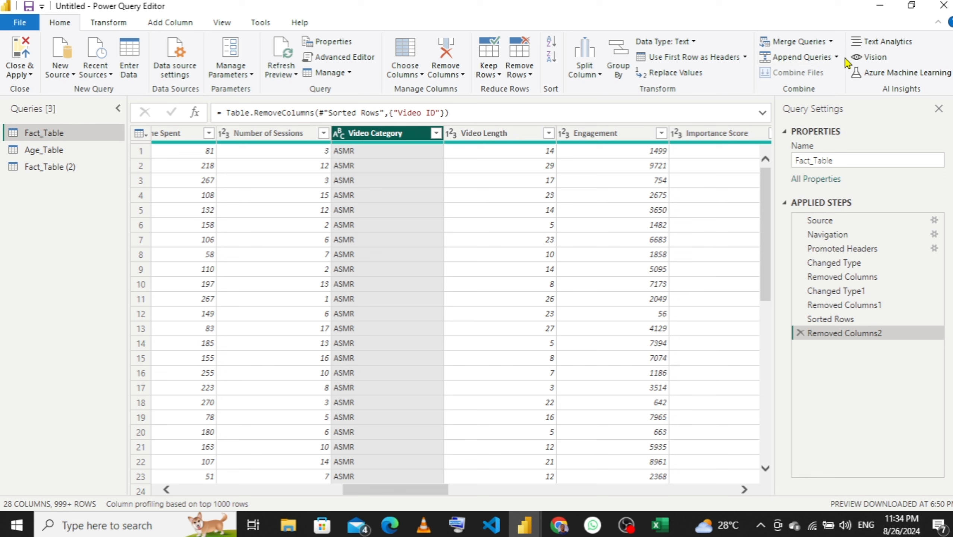
pyautogui.click(831, 42)
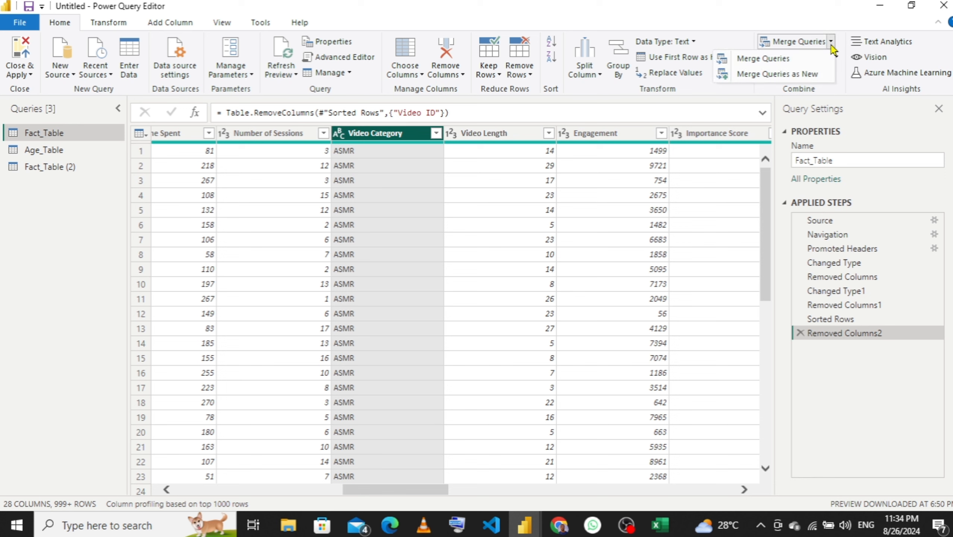
pyautogui.click(779, 66)
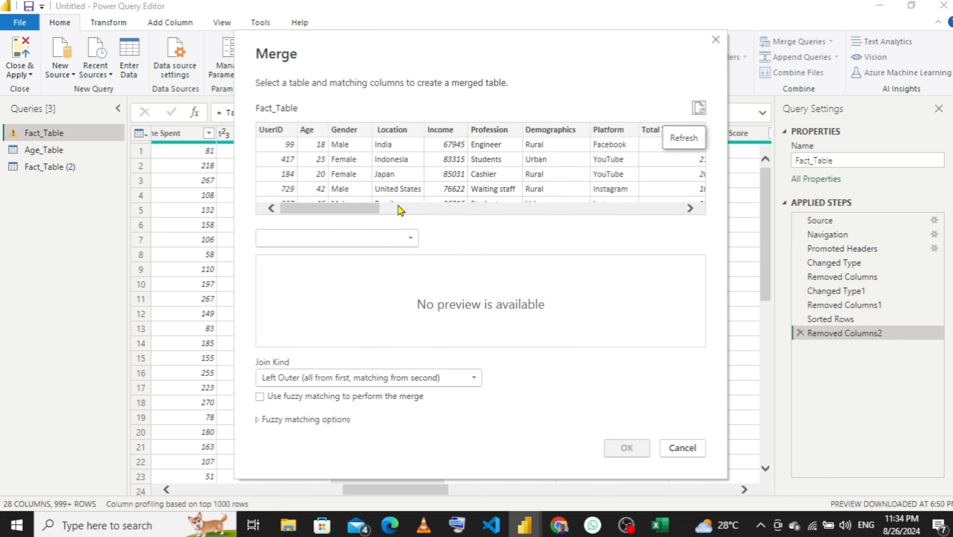
pyautogui.moveTo(356, 214); pyautogui.dragTo(423, 207)
pyautogui.click(545, 132)
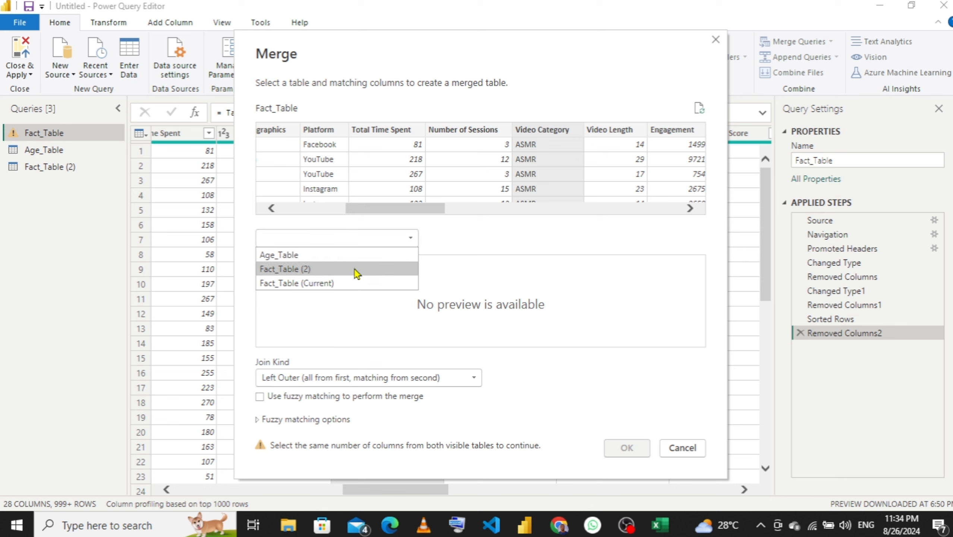
pyautogui.click(334, 285)
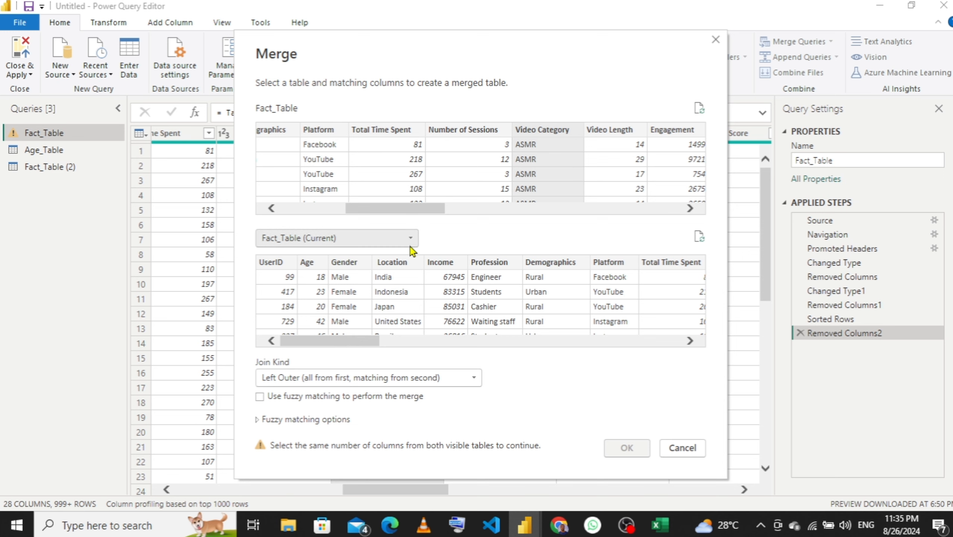
pyautogui.click(680, 449)
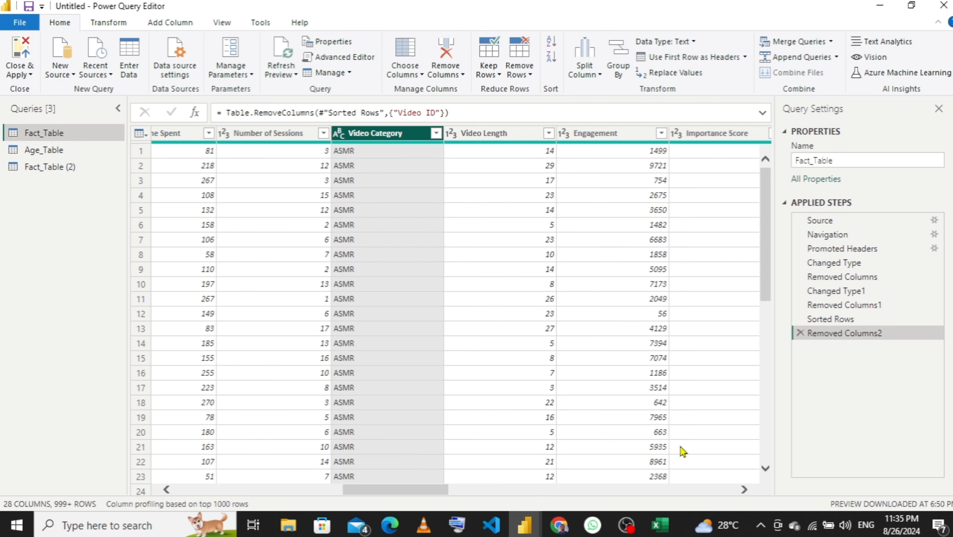
# - Rename the duplicated query holding the video categories as Video_Table
pyautogui.click(92, 177)
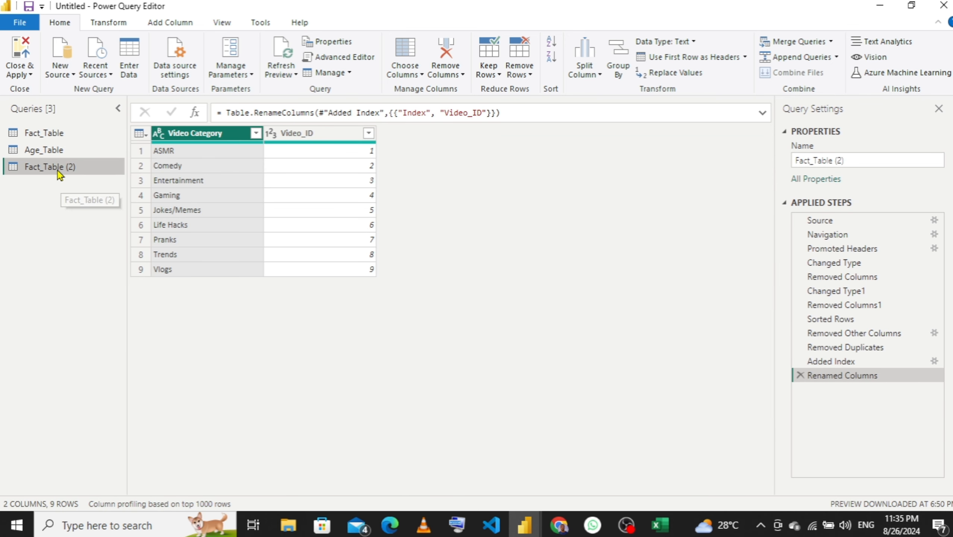
pyautogui.doubleClick(60, 167)
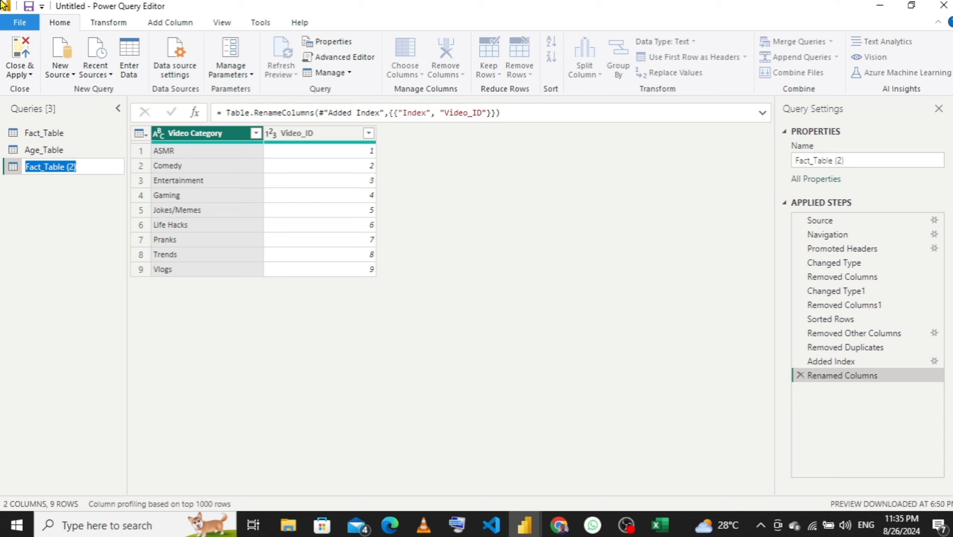
pyautogui.write('Video_Table')
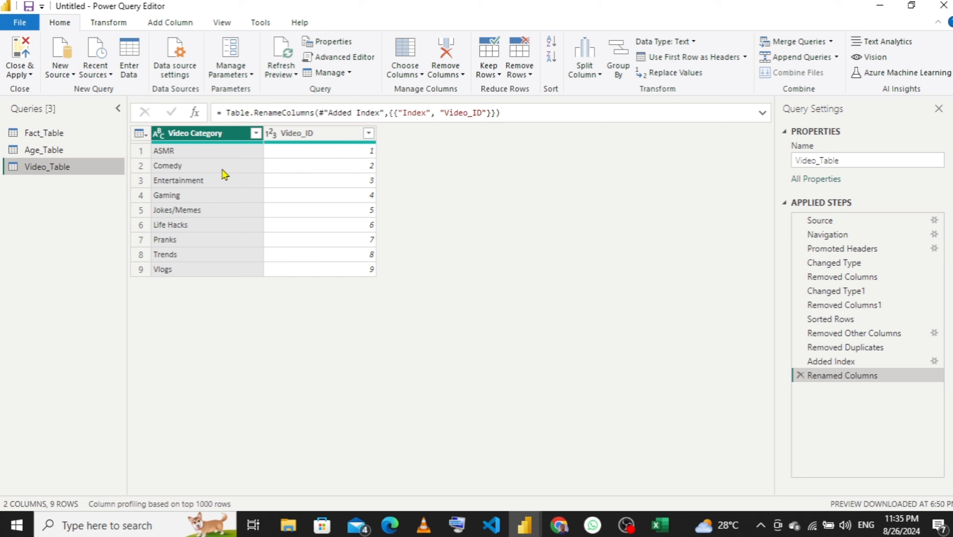
# - Undo the removal of the Video ID column in Fact_Table by deleting that applied step
pyautogui.moveTo(300, 145)
pyautogui.click(64, 136)
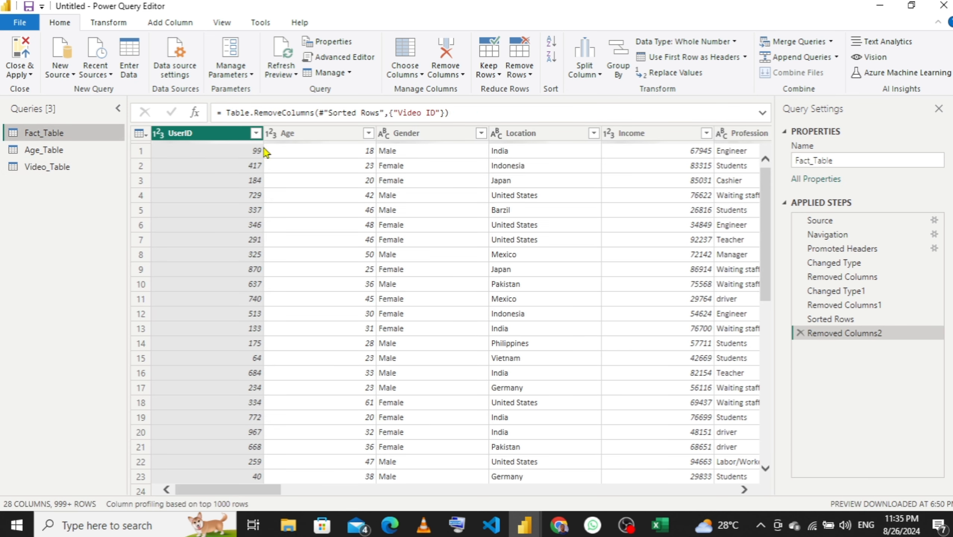
pyautogui.click(800, 332)
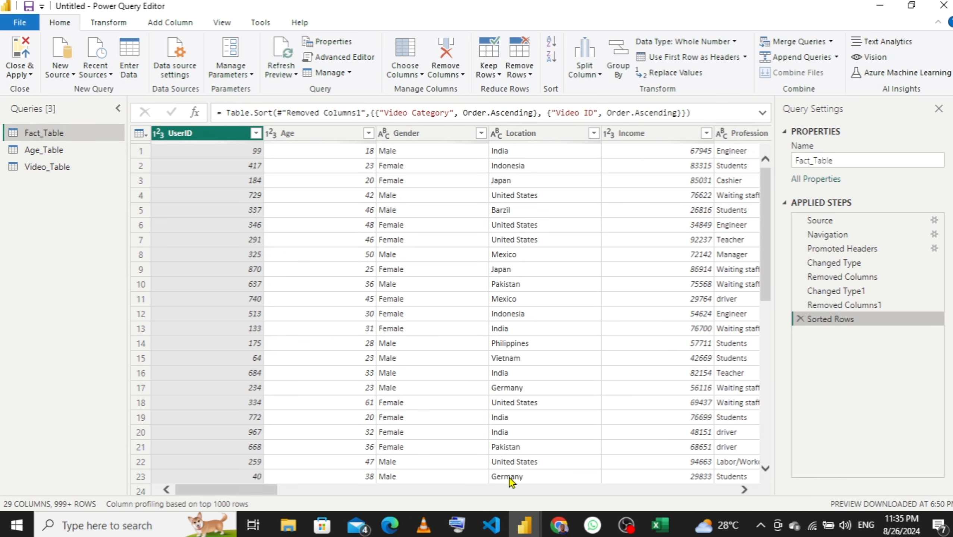
# - Examine the Video ID and Video Category columns in Fact_Table to see how video IDs are assigned across categories
pyautogui.moveTo(270, 489); pyautogui.dragTo(317, 491)
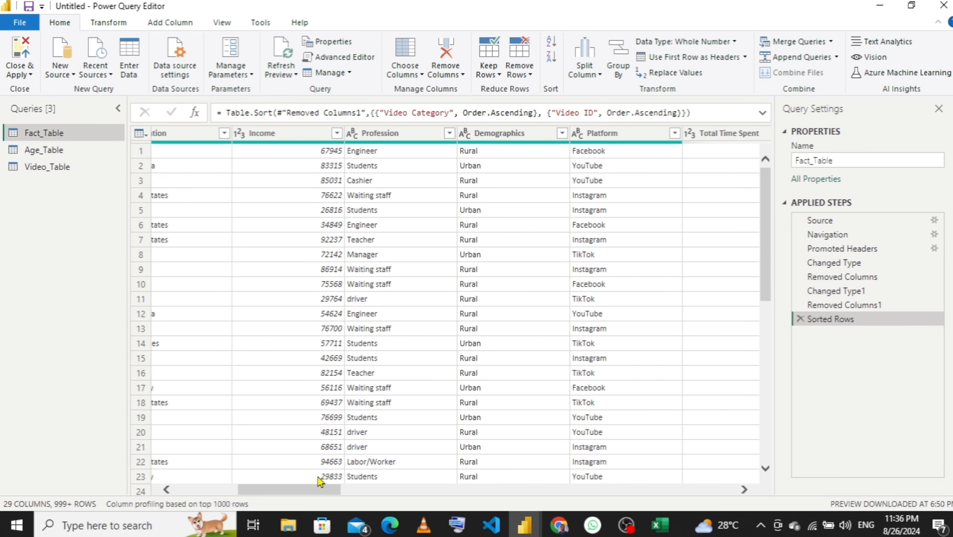
pyautogui.moveTo(326, 493); pyautogui.dragTo(411, 492)
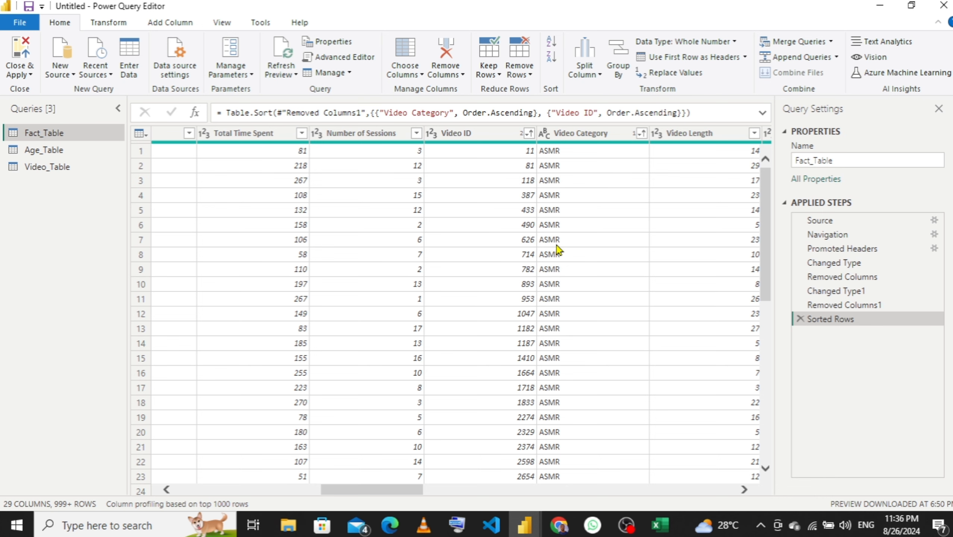
pyautogui.scroll(-3, 557, 278)
pyautogui.scroll(-4, 556, 289)
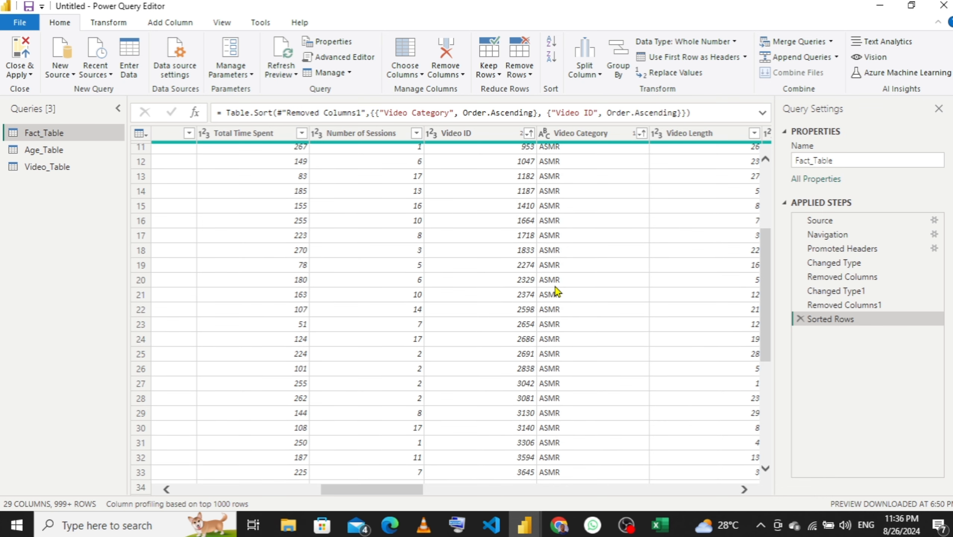
pyautogui.scroll(-4, 559, 296)
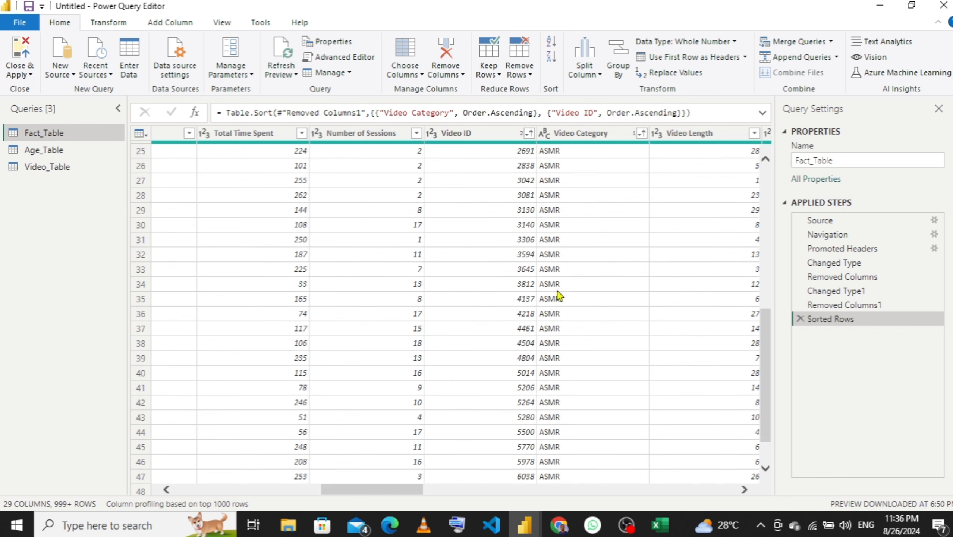
pyautogui.scroll(-7, 560, 301)
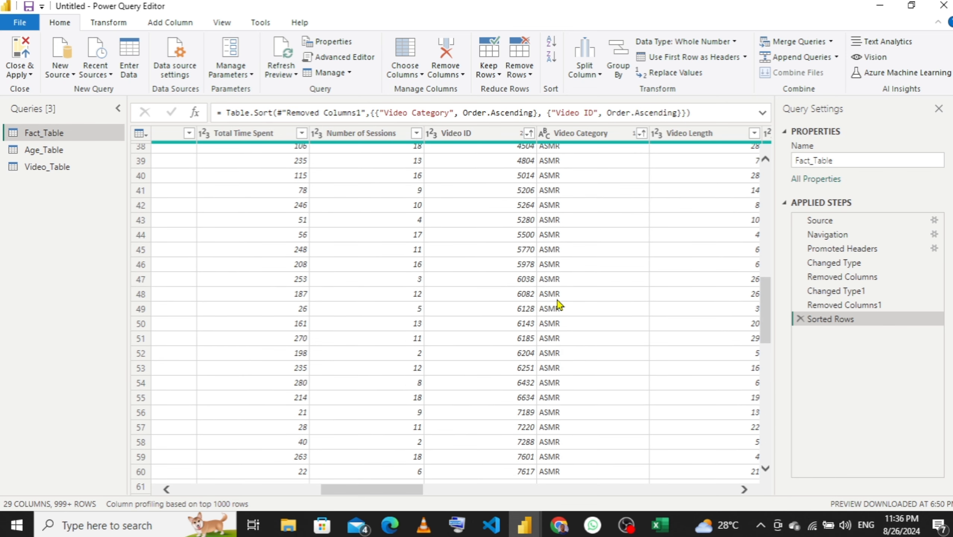
pyautogui.scroll(-7, 560, 304)
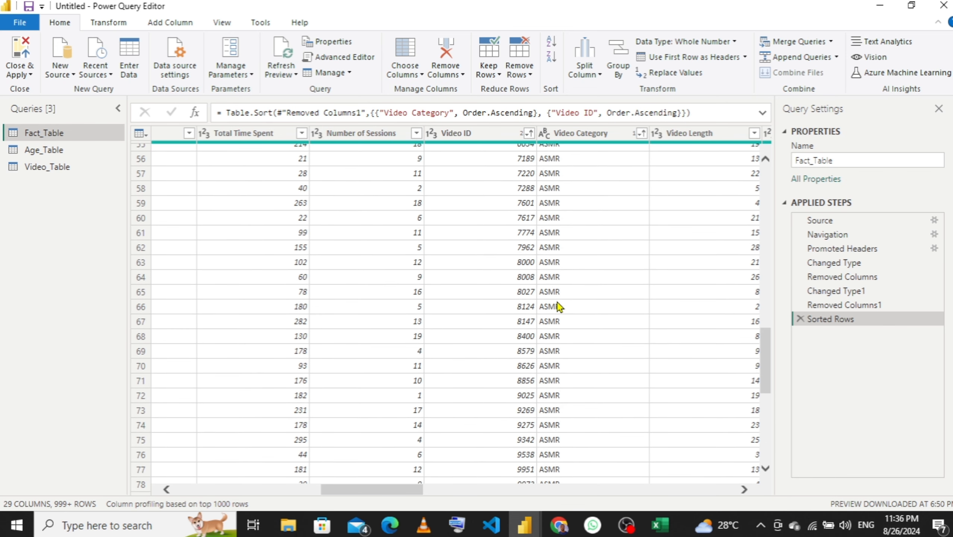
pyautogui.scroll(-6, 559, 309)
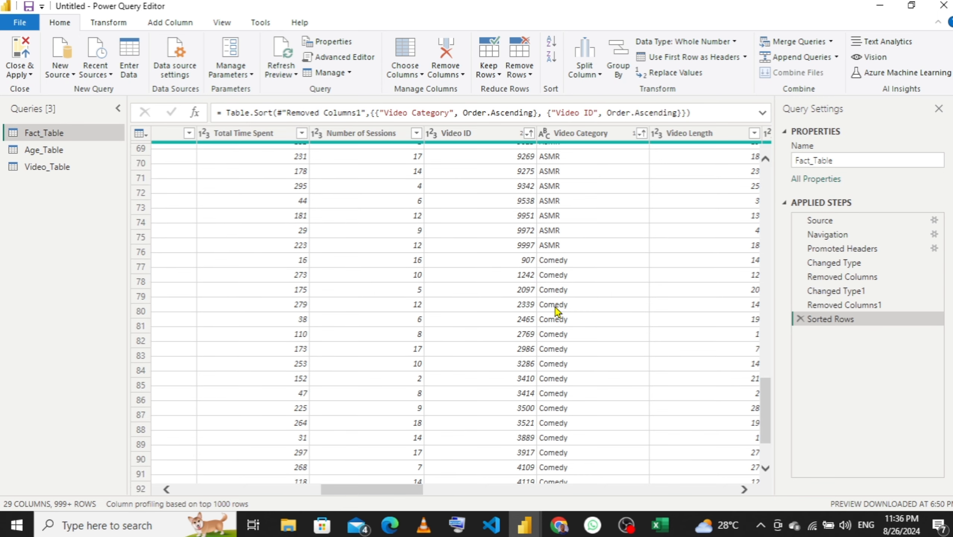
pyautogui.scroll(-1, 557, 312)
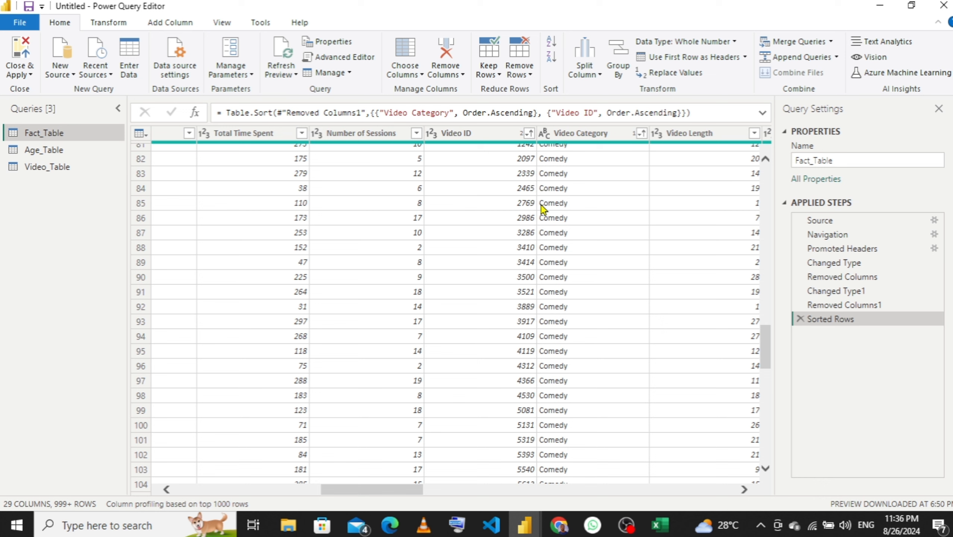
# - Turn on the column profile and inspect the value distribution of the Video ID column in Fact_Table
pyautogui.click(223, 23)
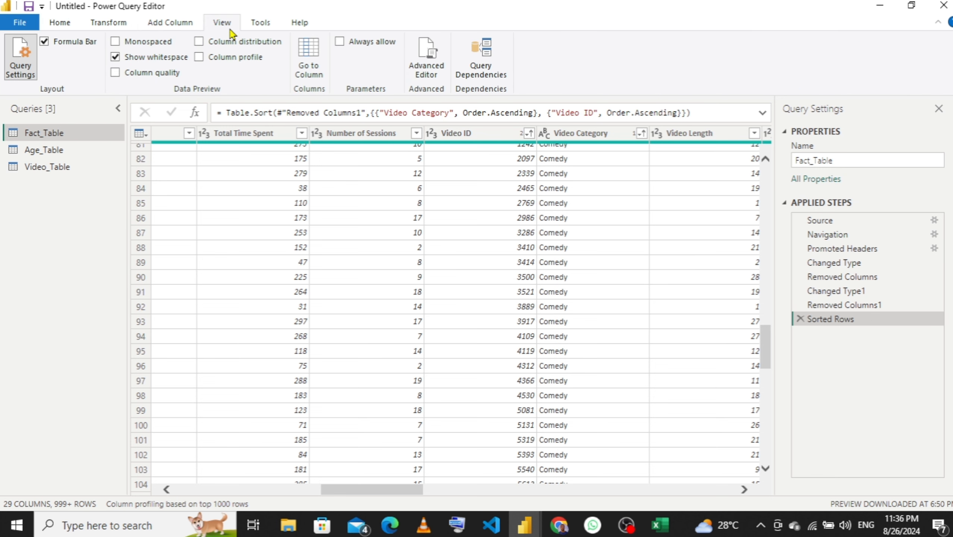
pyautogui.click(197, 58)
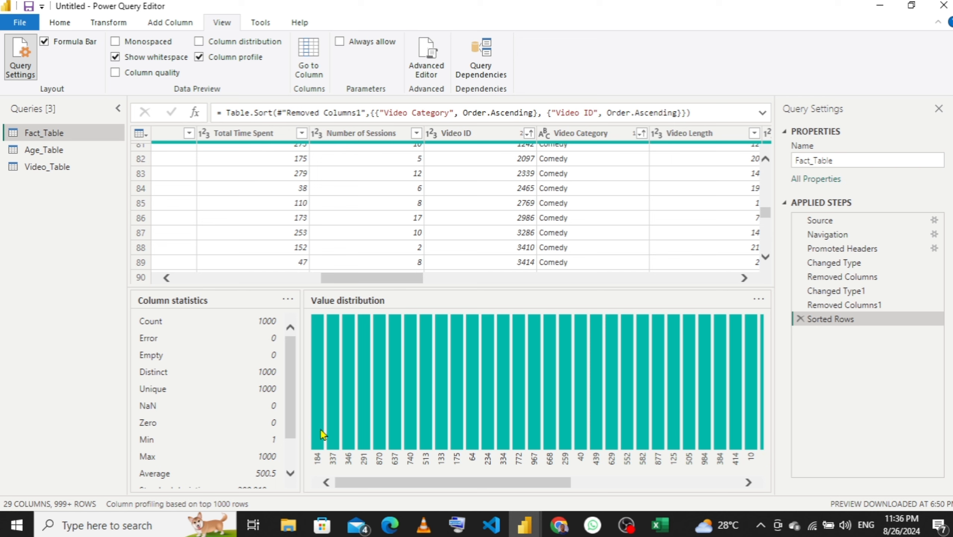
pyautogui.moveTo(323, 434)
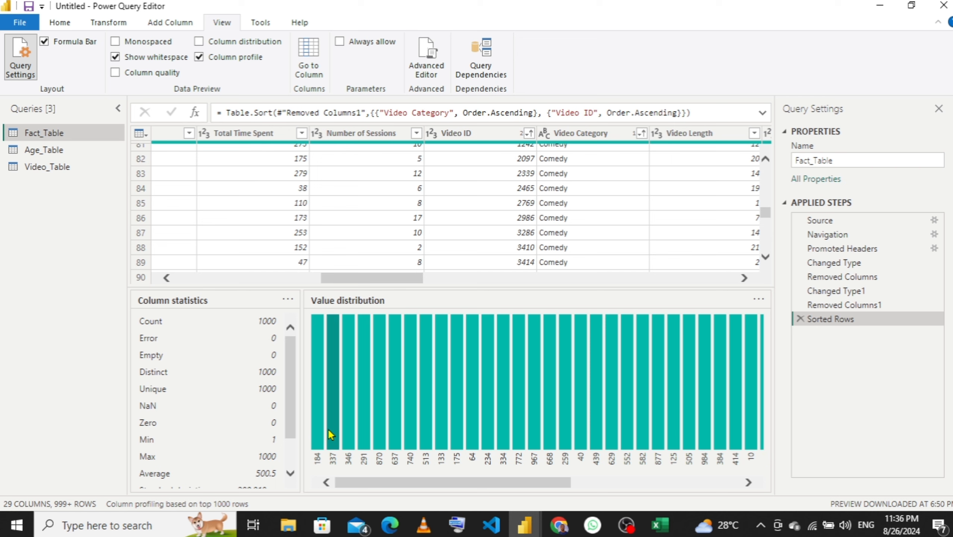
pyautogui.click(481, 133)
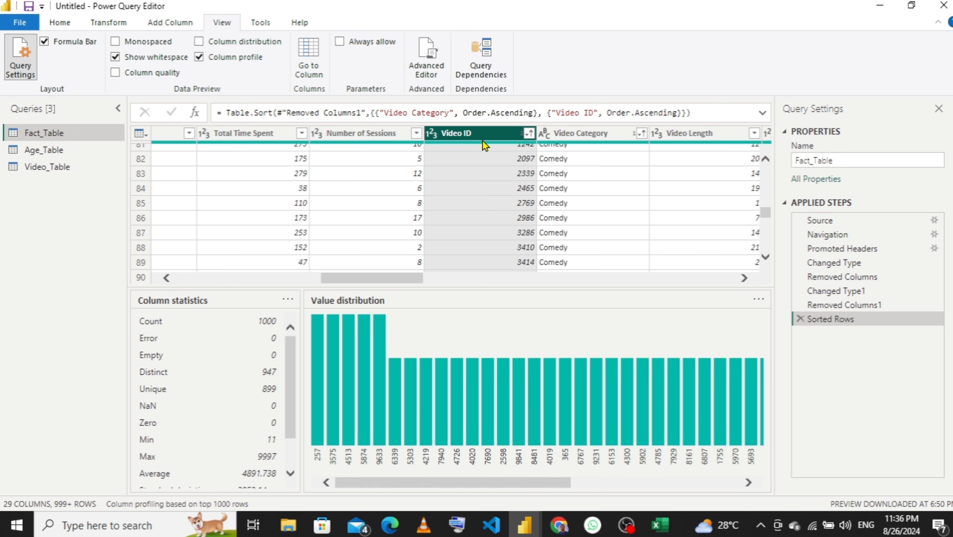
pyautogui.moveTo(319, 393)
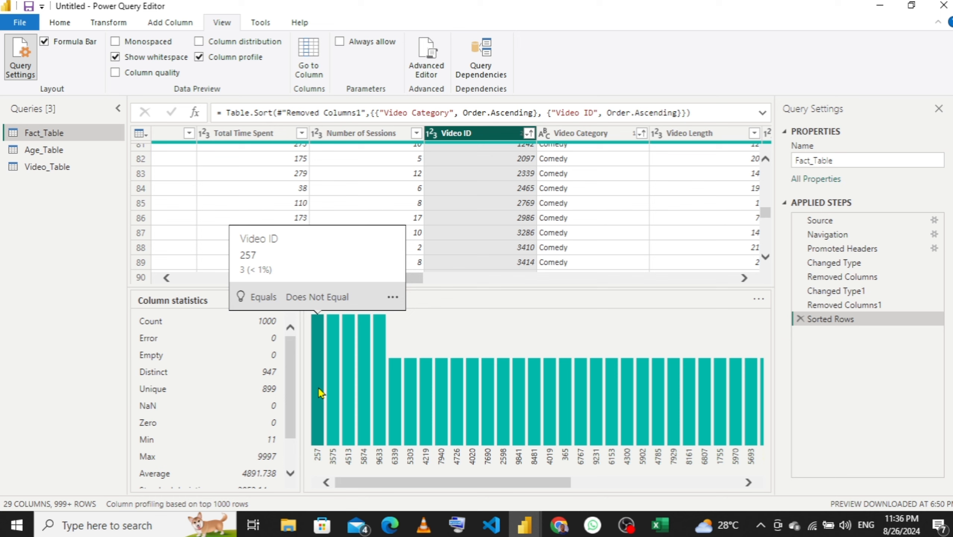
# - Filter Fact_Table to show only the rows whose Video ID is 257
pyautogui.click(529, 134)
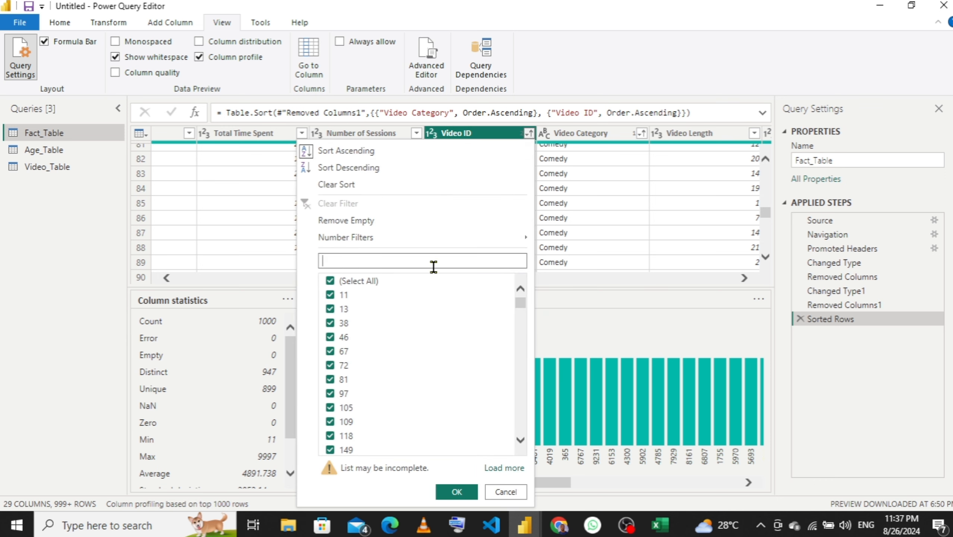
pyautogui.write('257')
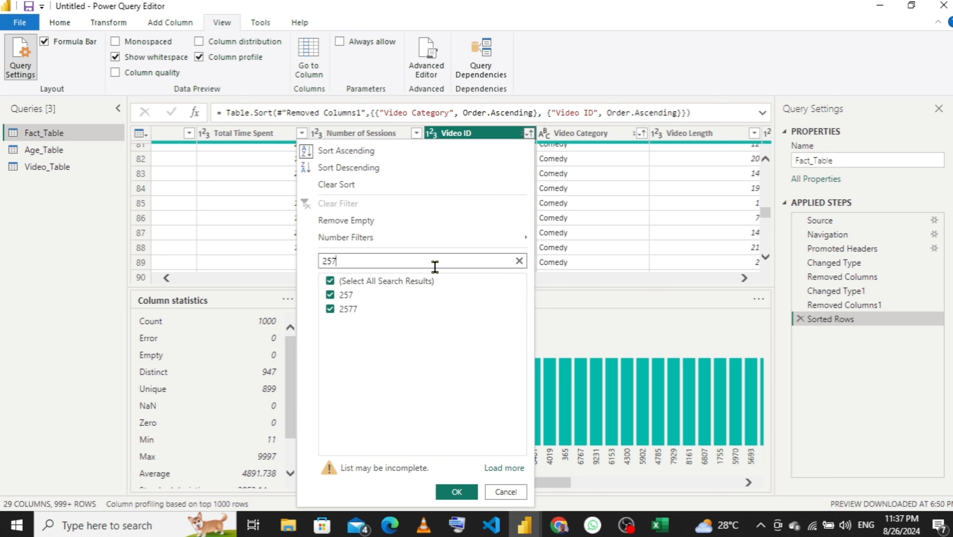
pyautogui.click(330, 281)
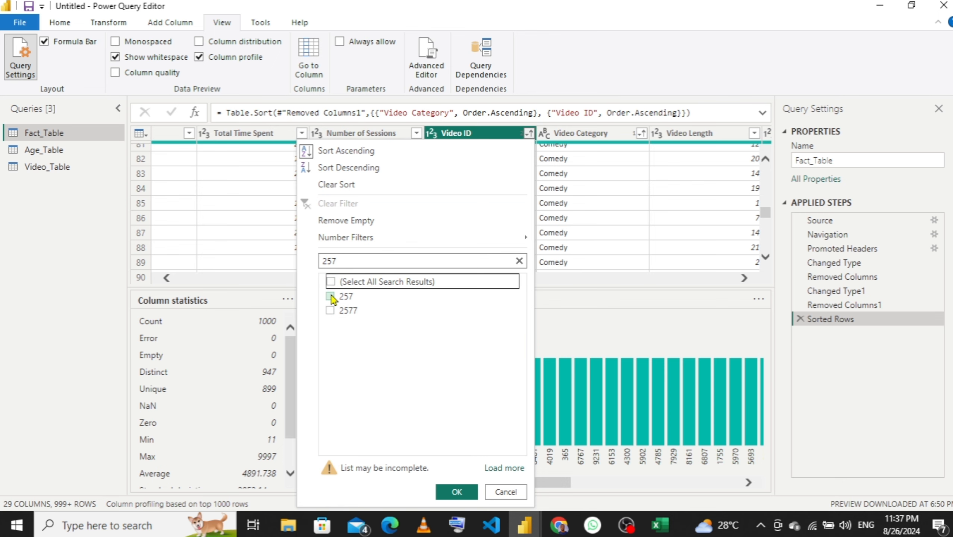
pyautogui.click(330, 296)
pyautogui.click(456, 496)
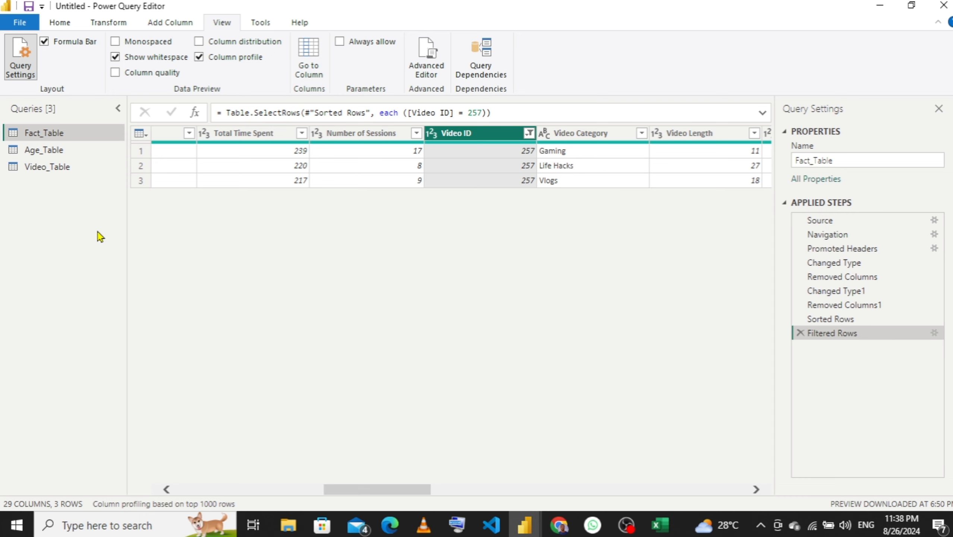
# - Check the category IDs in Video_Table, and delete the Filtered Rows step from Fact_Table
pyautogui.click(64, 169)
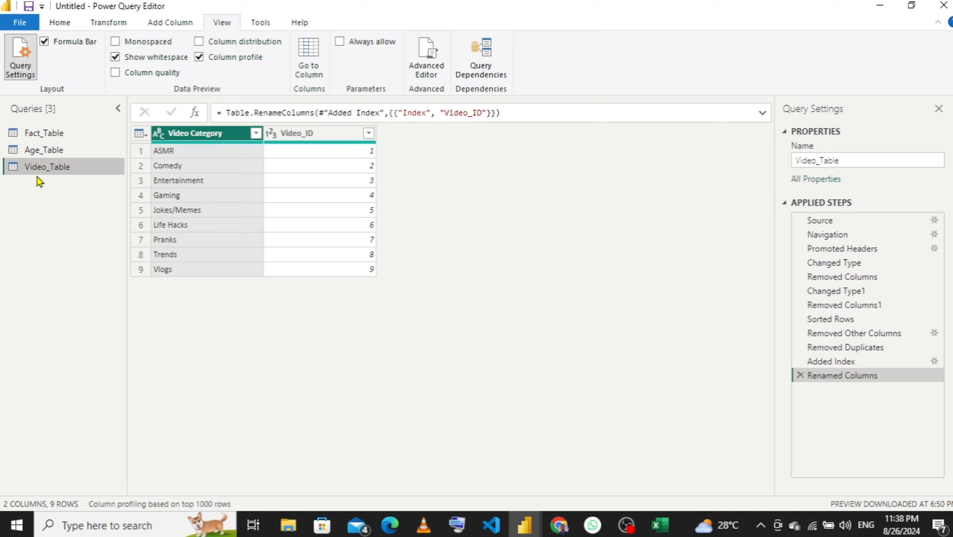
pyautogui.click(60, 133)
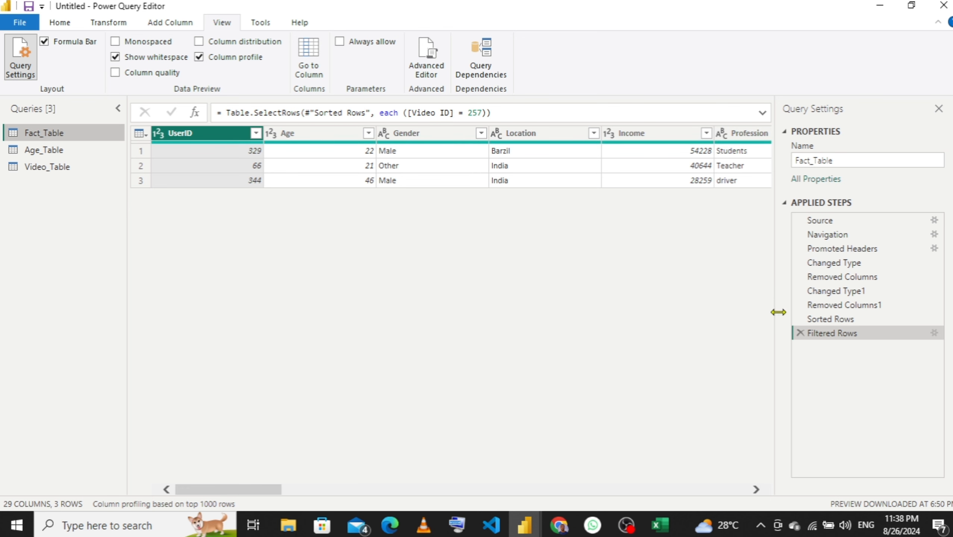
pyautogui.click(800, 334)
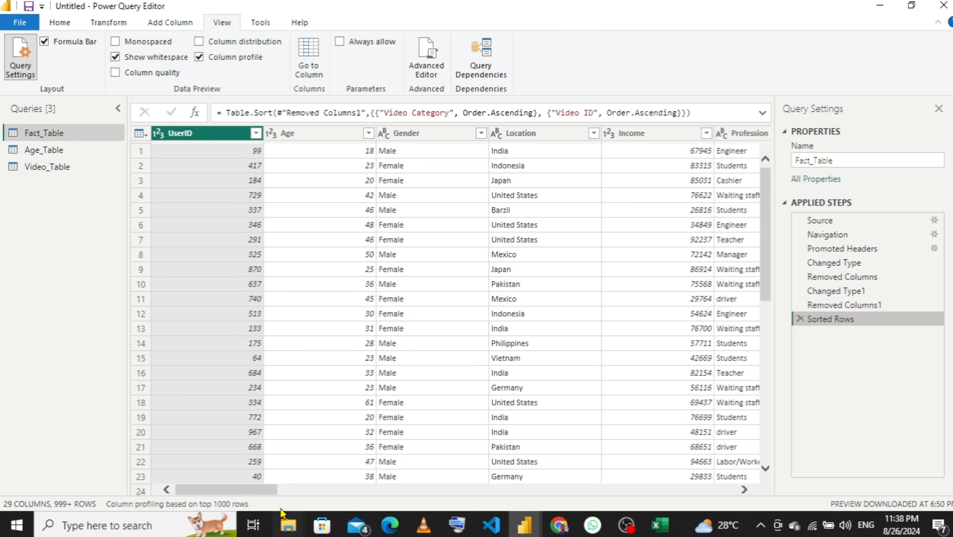
# - Remove the Video ID column from Fact_Table
pyautogui.moveTo(277, 490); pyautogui.dragTo(423, 509)
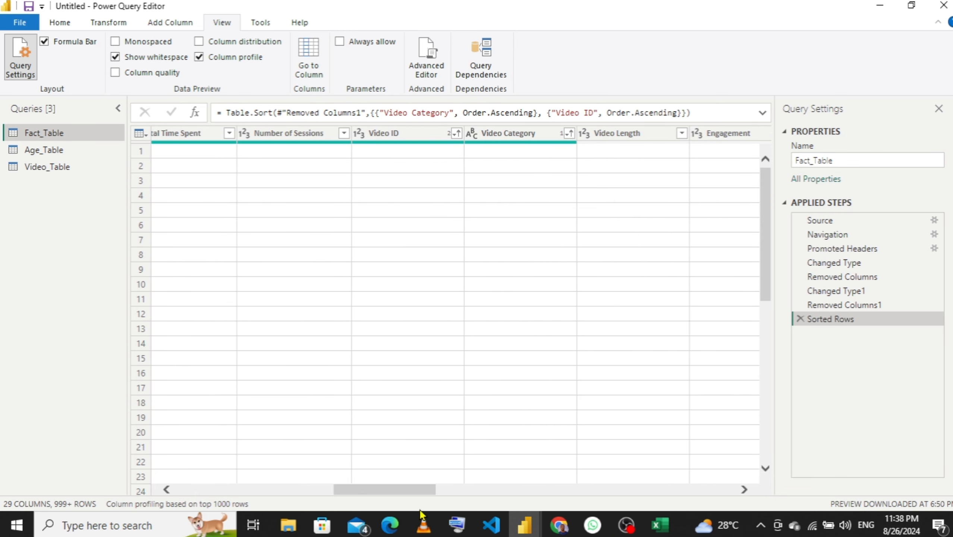
pyautogui.click(419, 137)
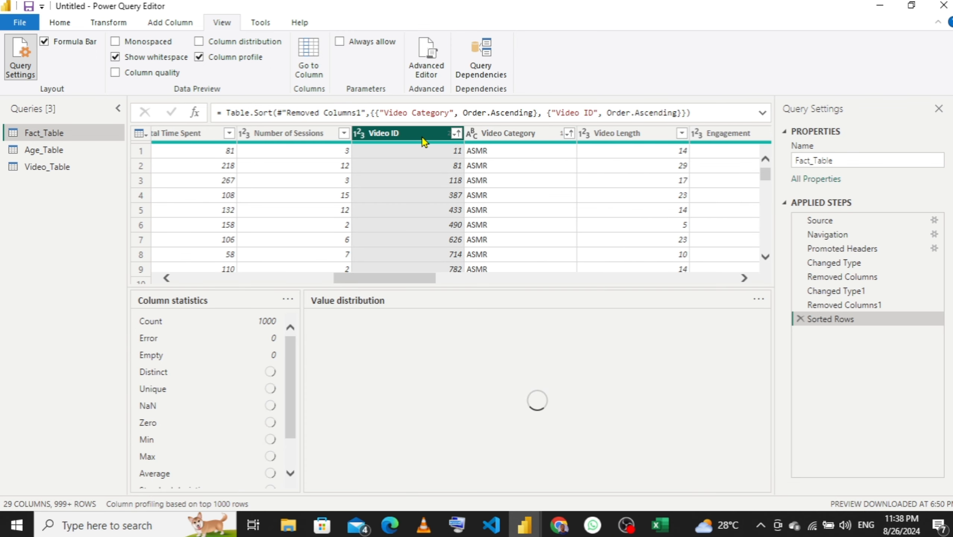
pyautogui.rightClick(425, 141)
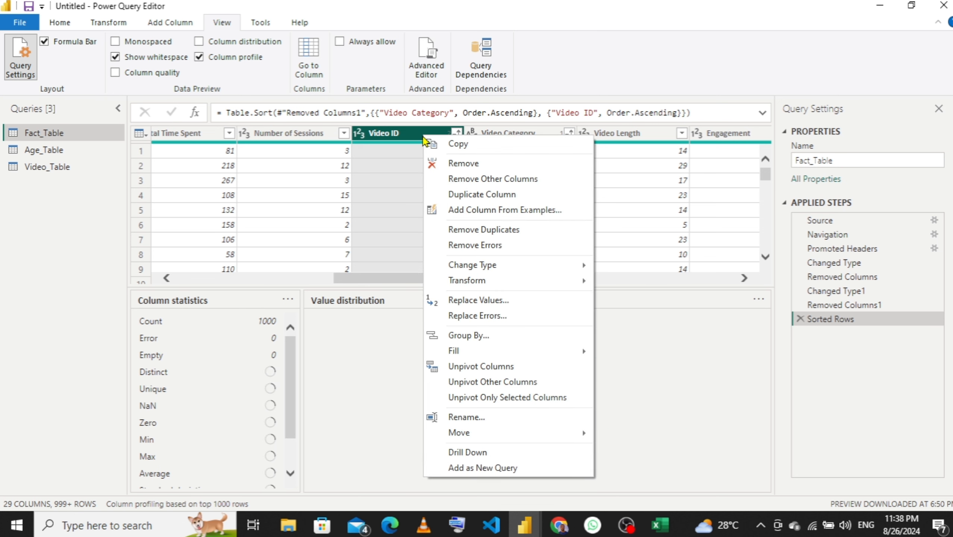
pyautogui.click(448, 166)
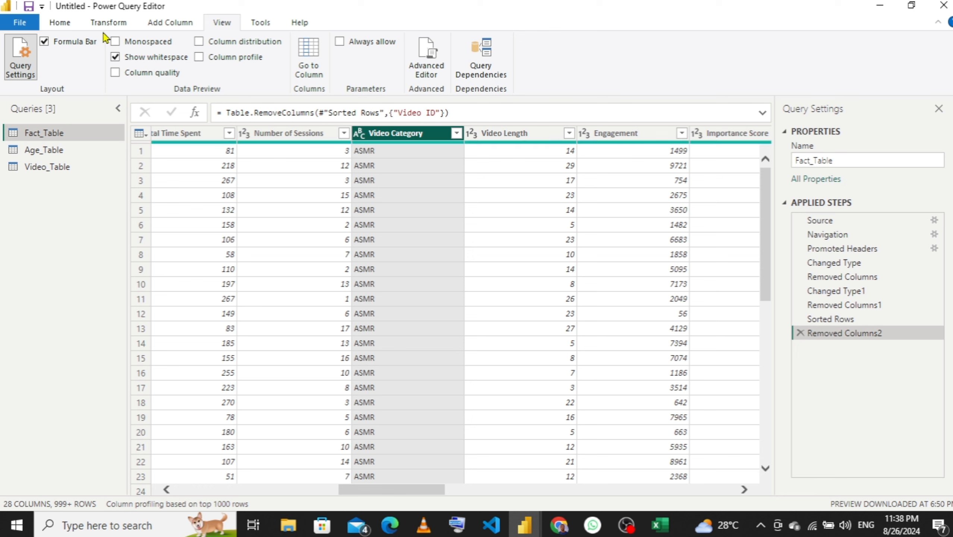
# - Merge Video_Table into Fact_Table, matching on Video Category in both tables with a Left Outer join
pyautogui.click(62, 23)
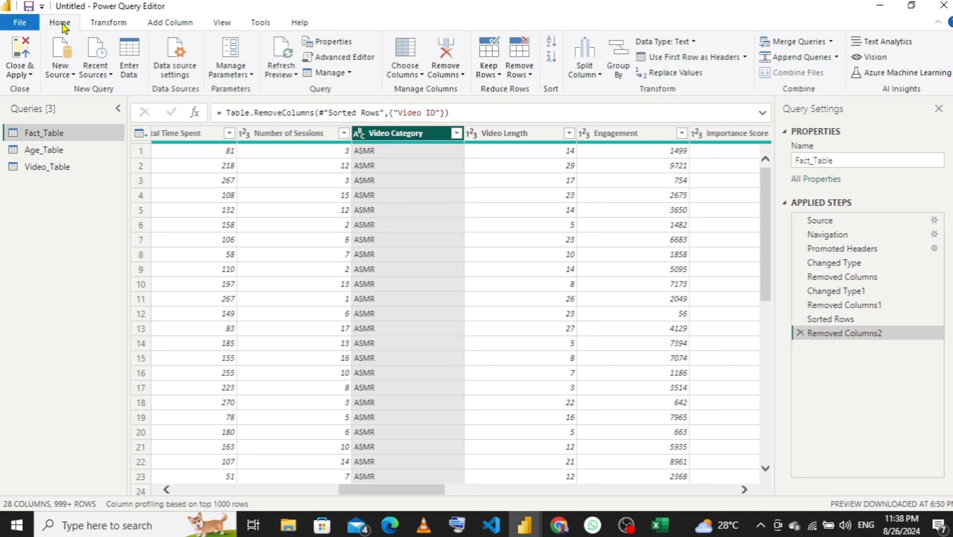
pyautogui.click(830, 41)
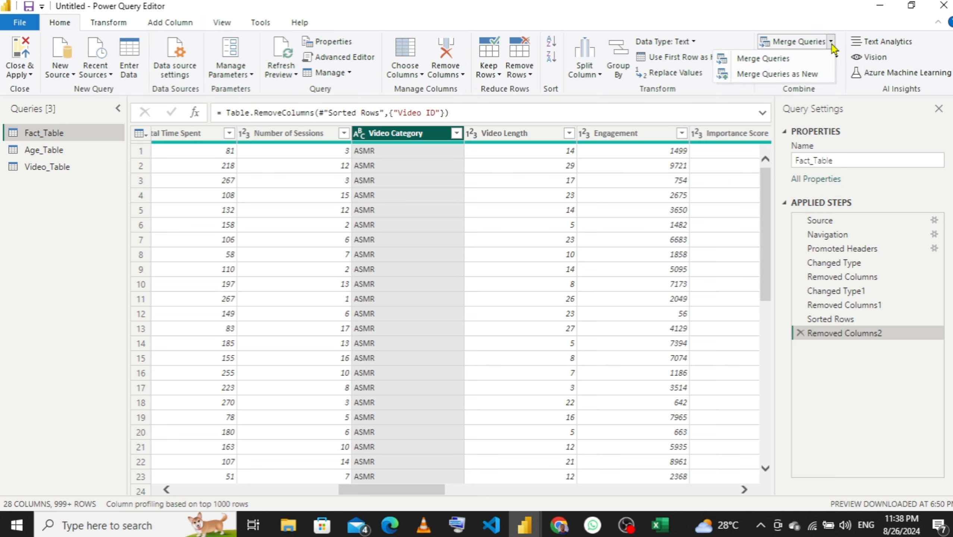
pyautogui.click(775, 63)
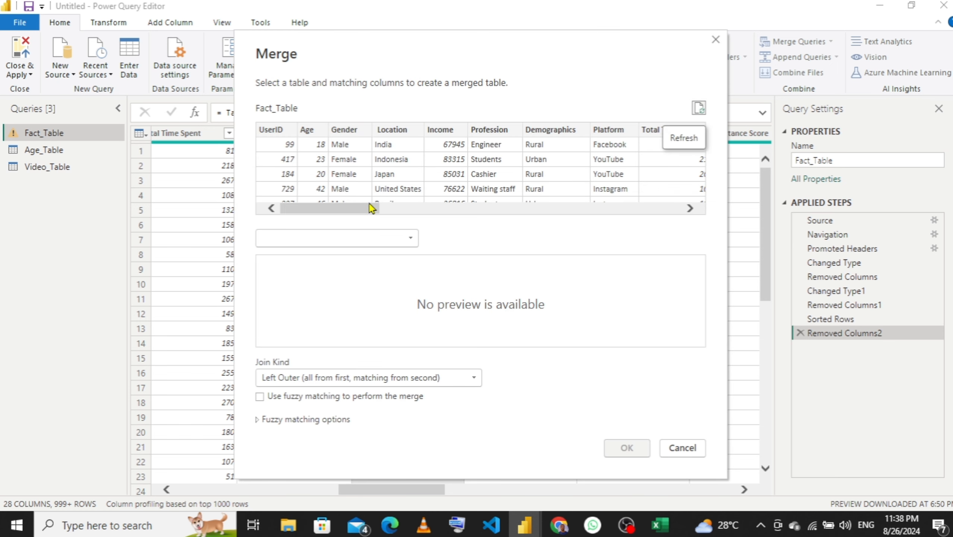
pyautogui.moveTo(372, 208); pyautogui.dragTo(442, 211)
pyautogui.click(486, 136)
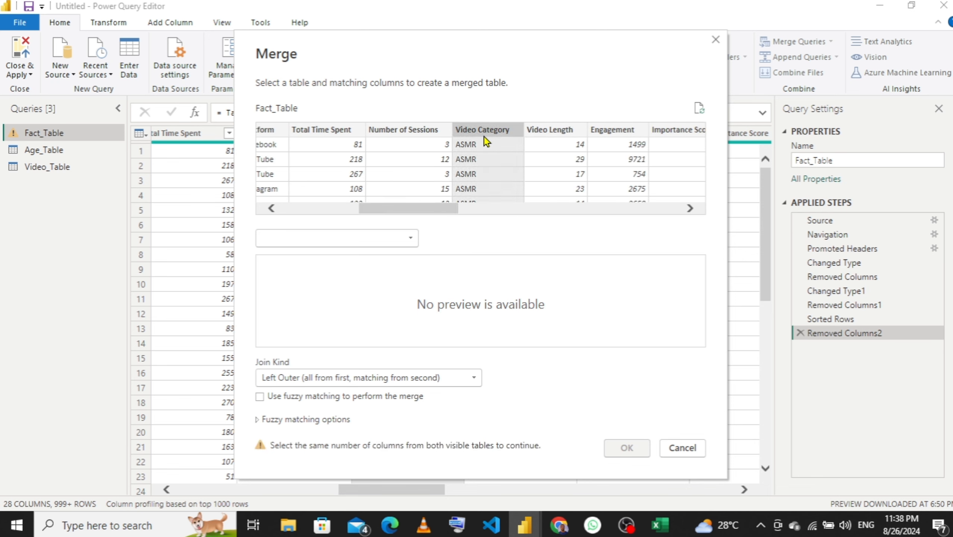
pyautogui.click(405, 240)
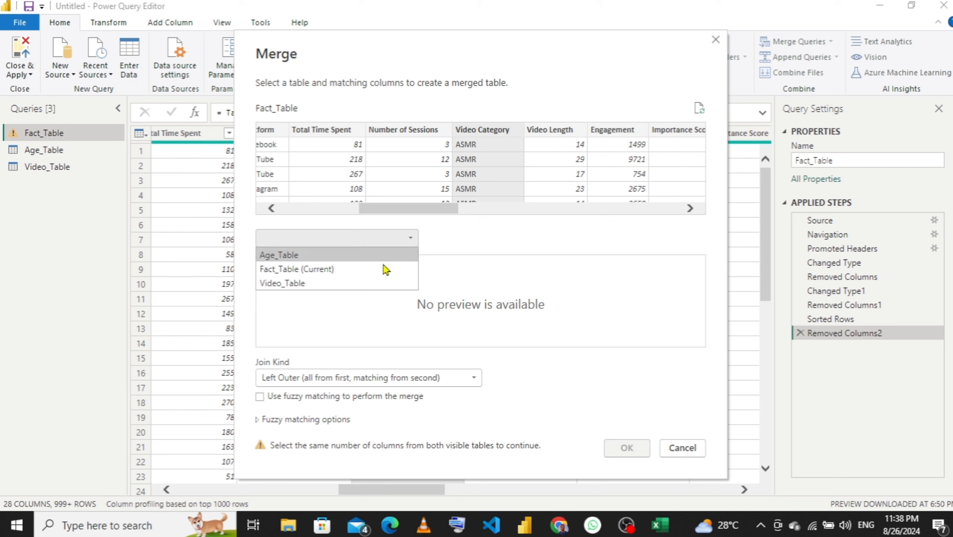
pyautogui.click(341, 288)
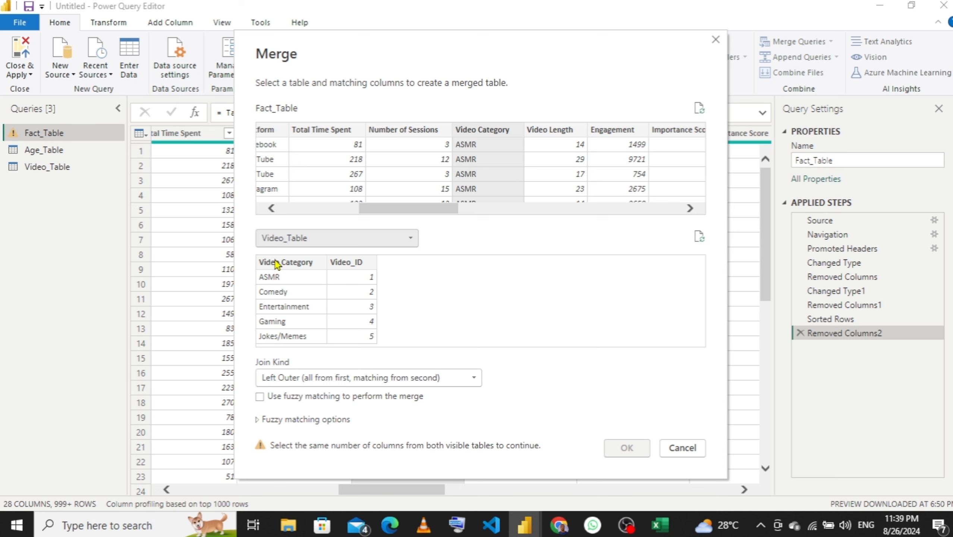
pyautogui.click(277, 262)
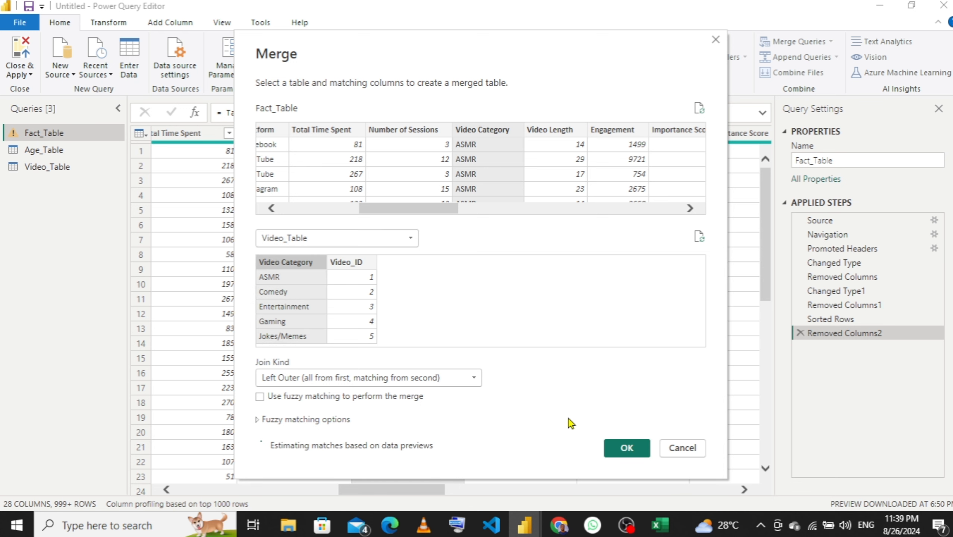
pyautogui.click(627, 447)
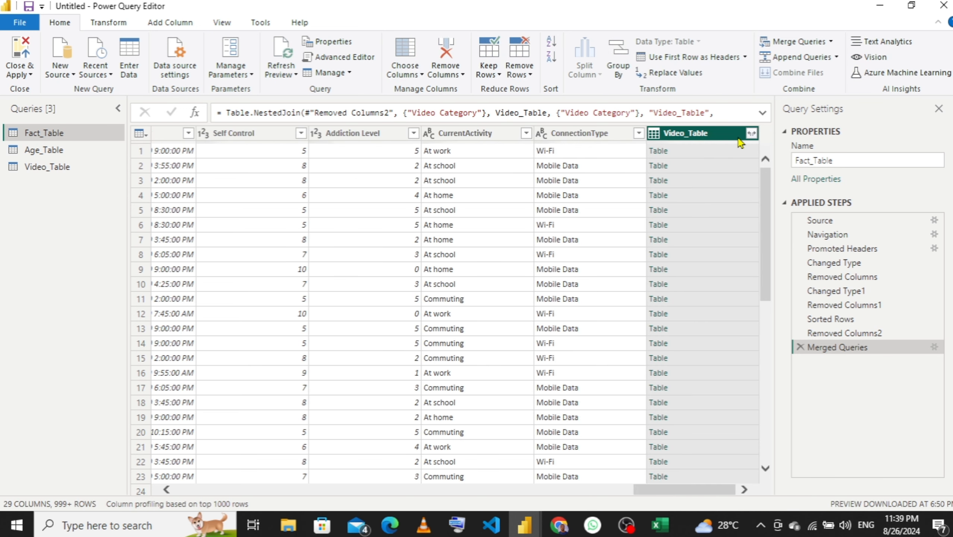
# - Expand the merged Video_Table column in Fact_Table to only Video_ID, without using the original column name as prefix
pyautogui.click(751, 133)
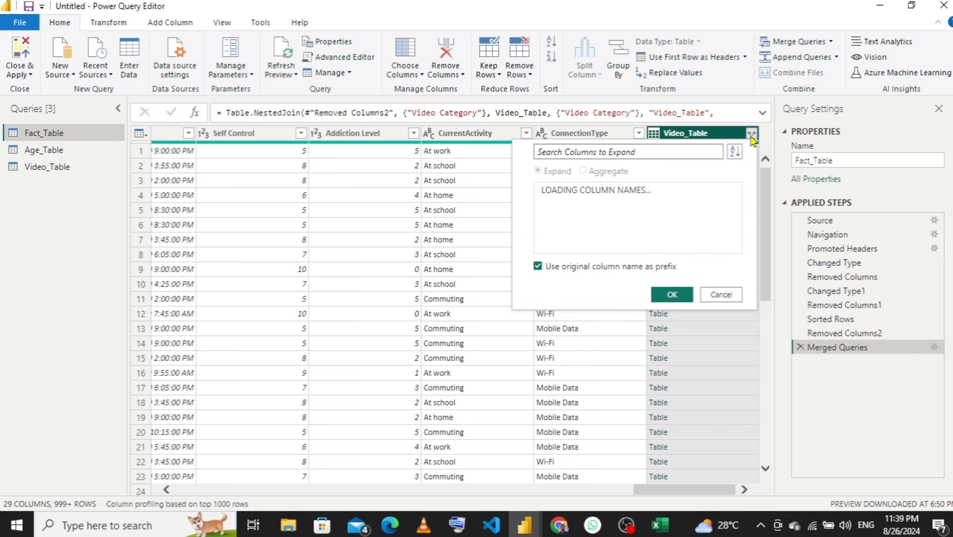
pyautogui.click(546, 274)
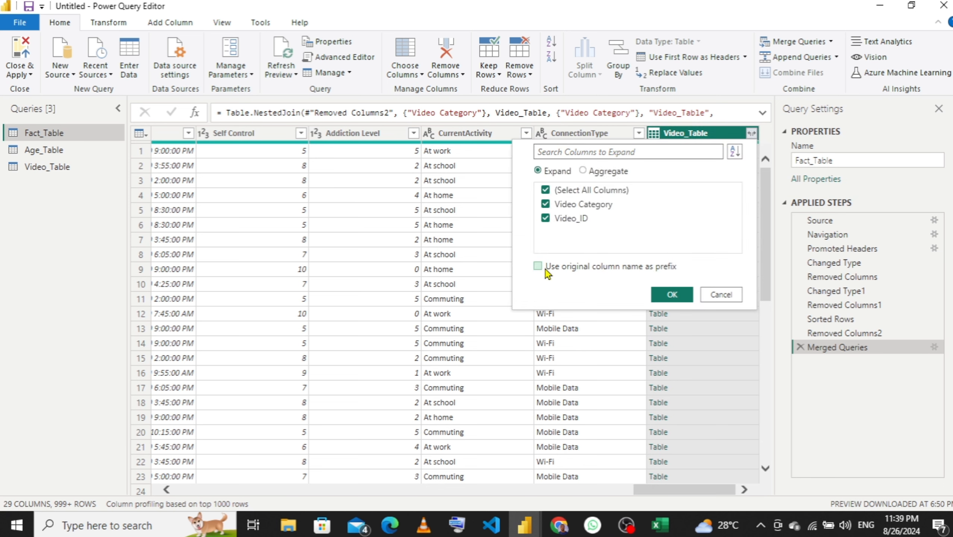
pyautogui.click(545, 190)
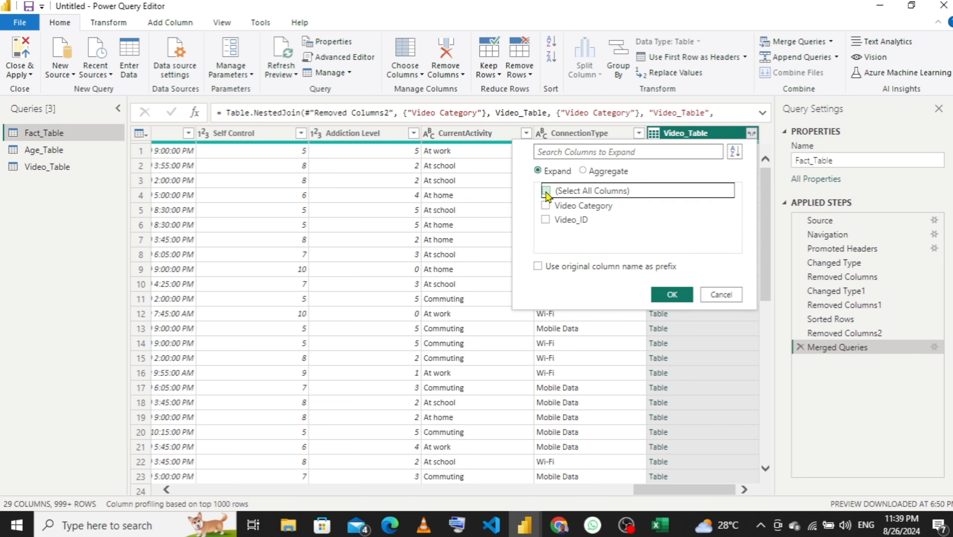
pyautogui.click(546, 220)
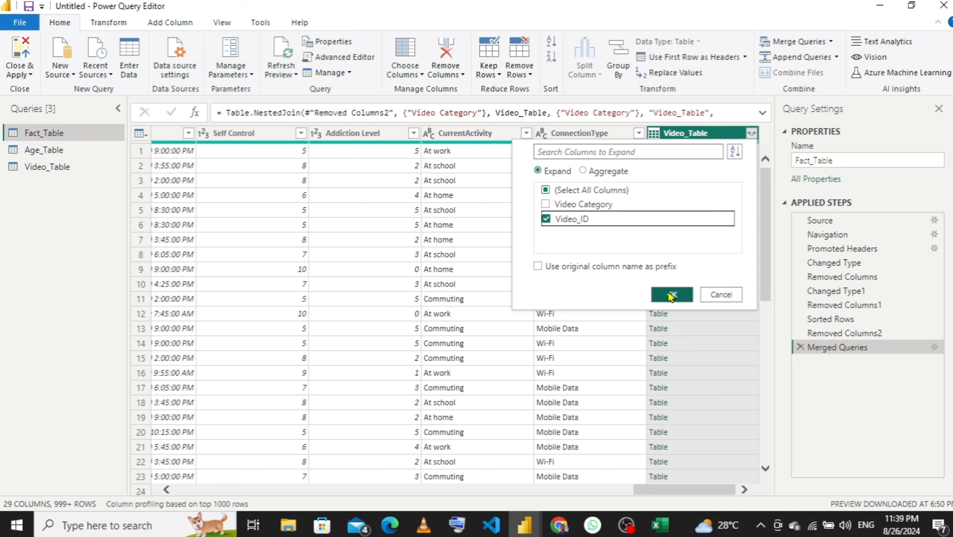
pyautogui.click(673, 294)
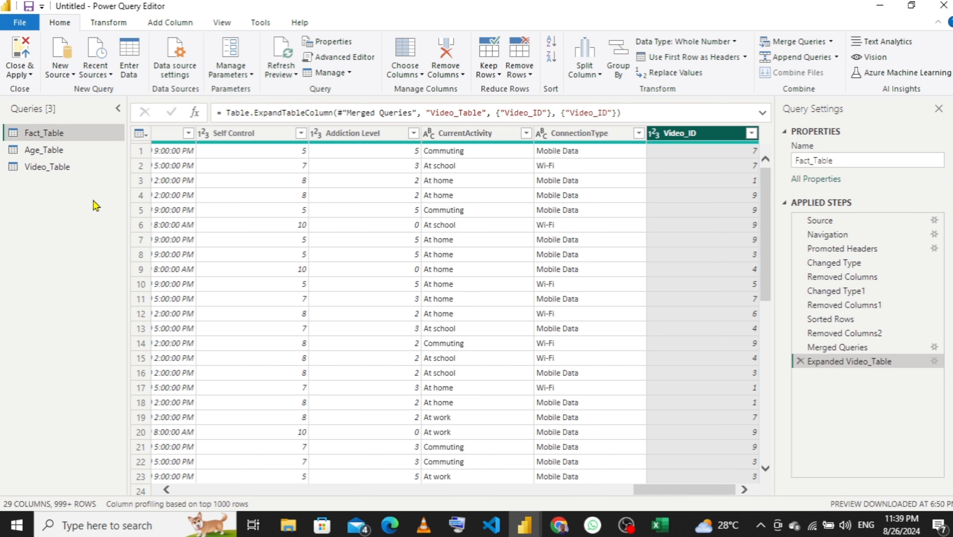
# - Change the Video_ID column in Video_Table to the Text data type, and check the column's type in Fact_Table
pyautogui.click(65, 172)
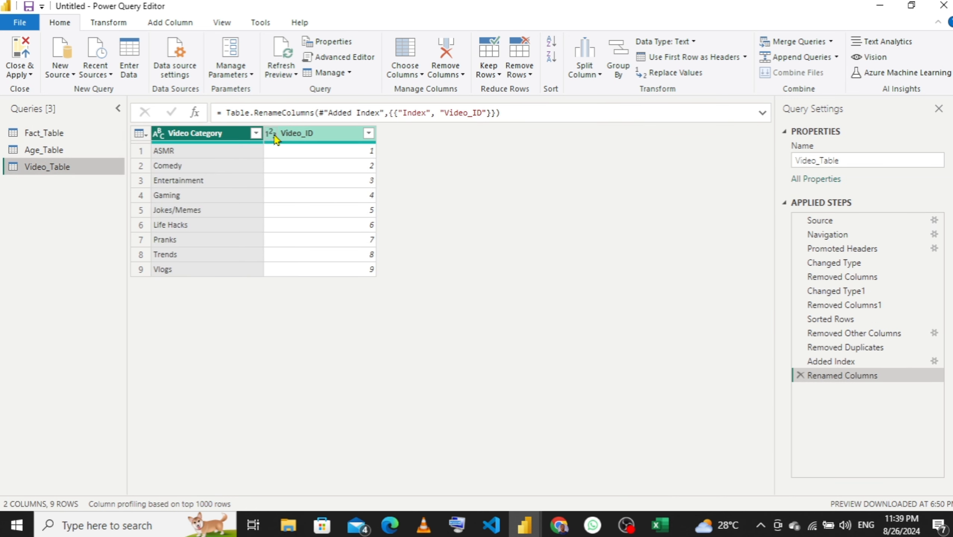
pyautogui.click(273, 136)
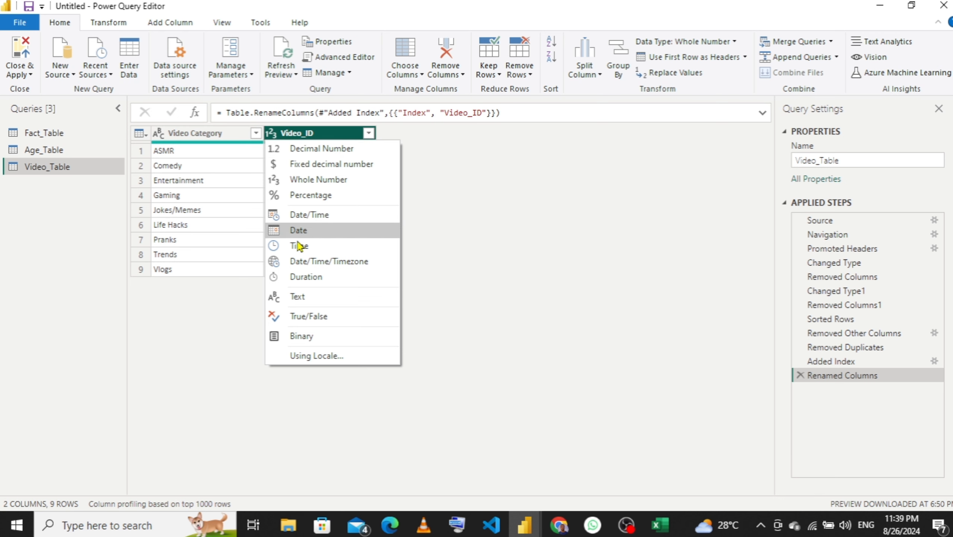
pyautogui.click(306, 297)
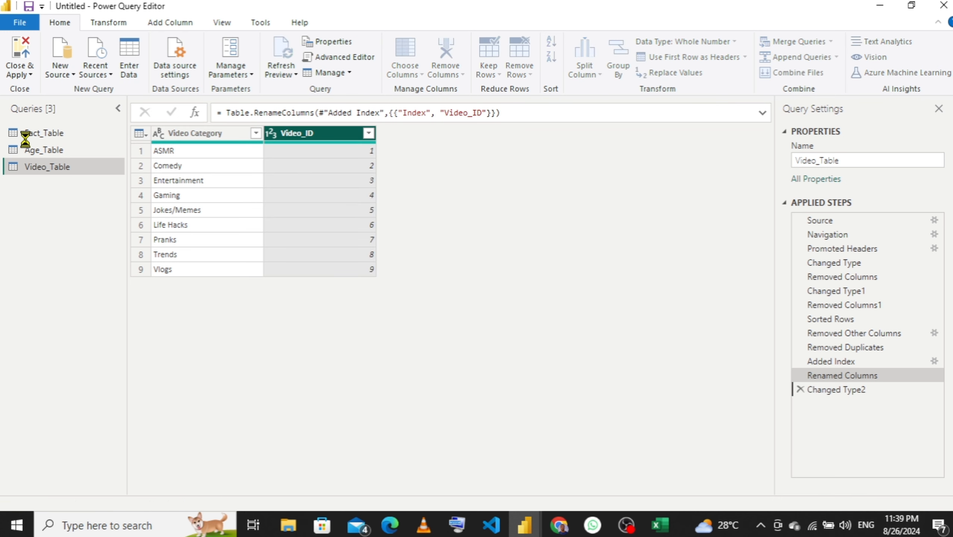
pyautogui.click(48, 135)
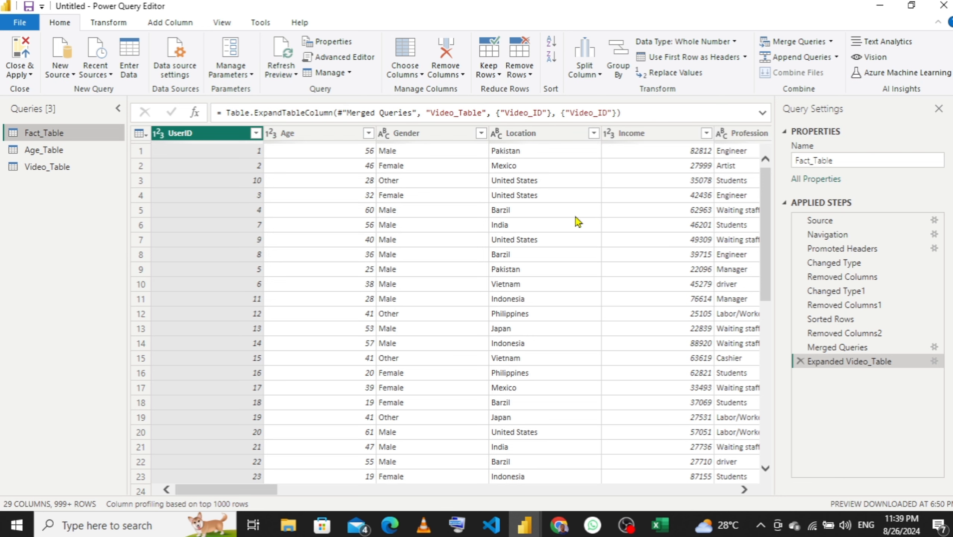
pyautogui.moveTo(271, 493); pyautogui.dragTo(729, 490)
pyautogui.click(656, 136)
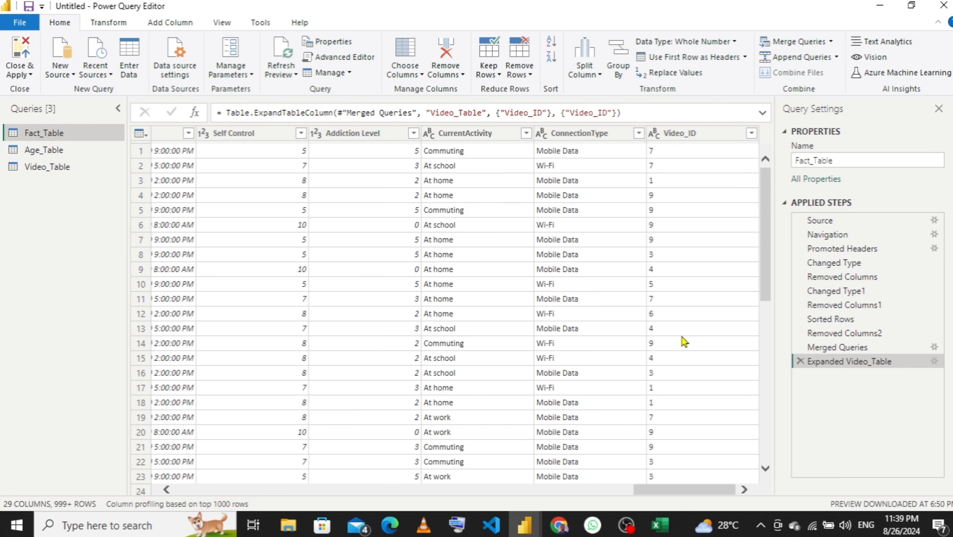
# - Remove the Engagement column from Fact_Table
pyautogui.moveTo(667, 489); pyautogui.dragTo(398, 496)
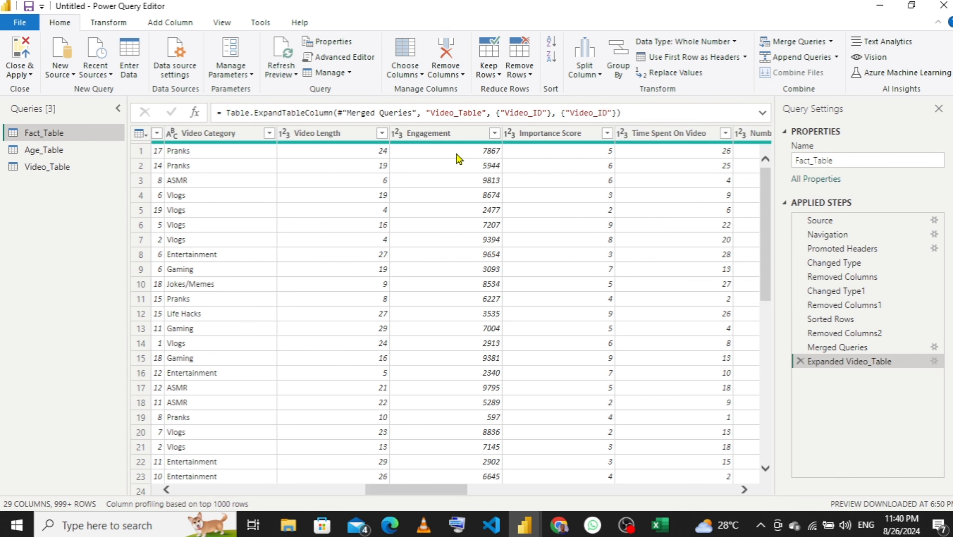
pyautogui.click(454, 134)
pyautogui.rightClick(454, 137)
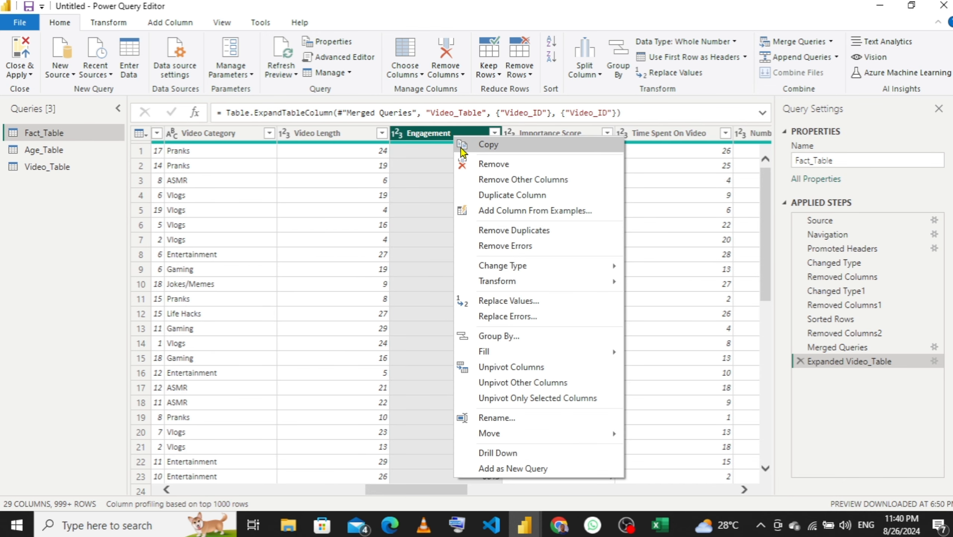
pyautogui.press('Escape')
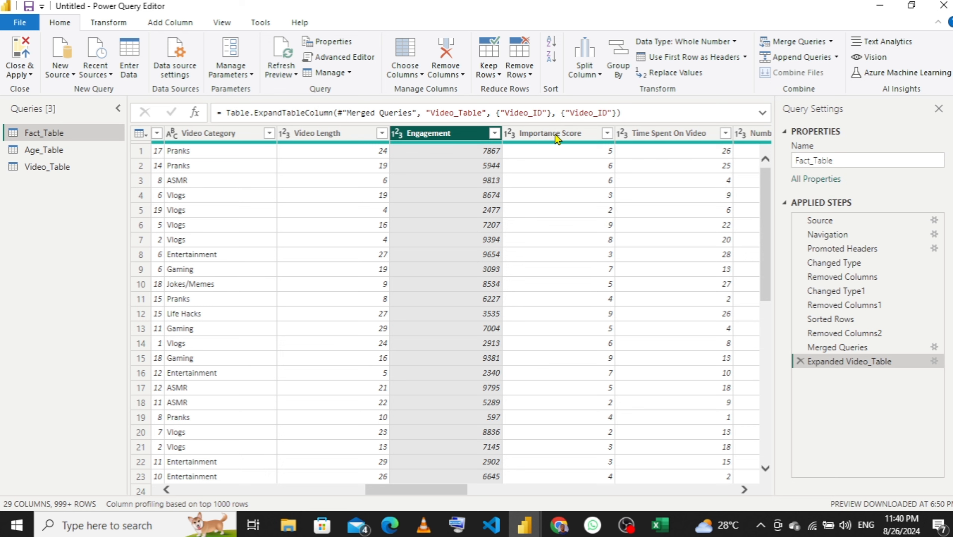
pyautogui.press('Delete')
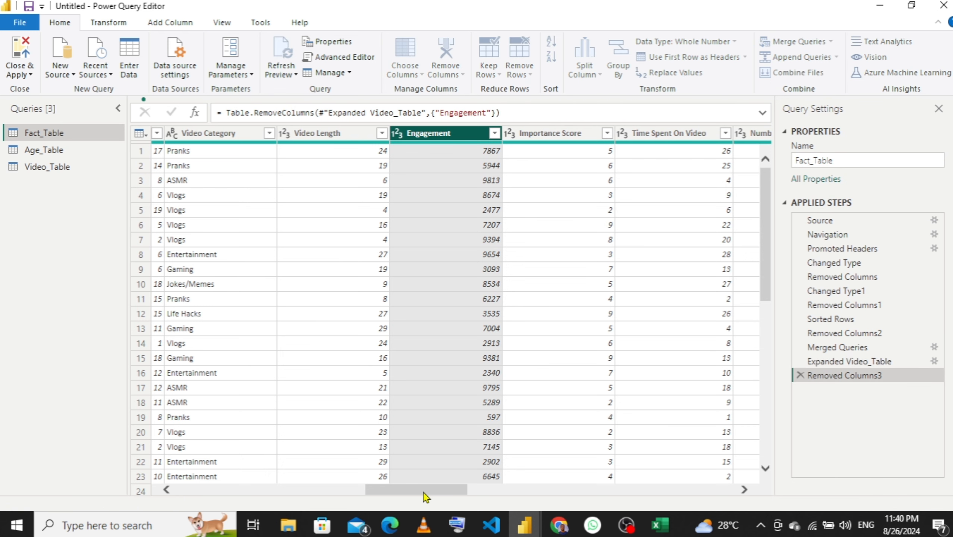
# - Rename the ProductivityLoss column in Fact_Table as Productivity
pyautogui.moveTo(423, 492); pyautogui.dragTo(433, 494)
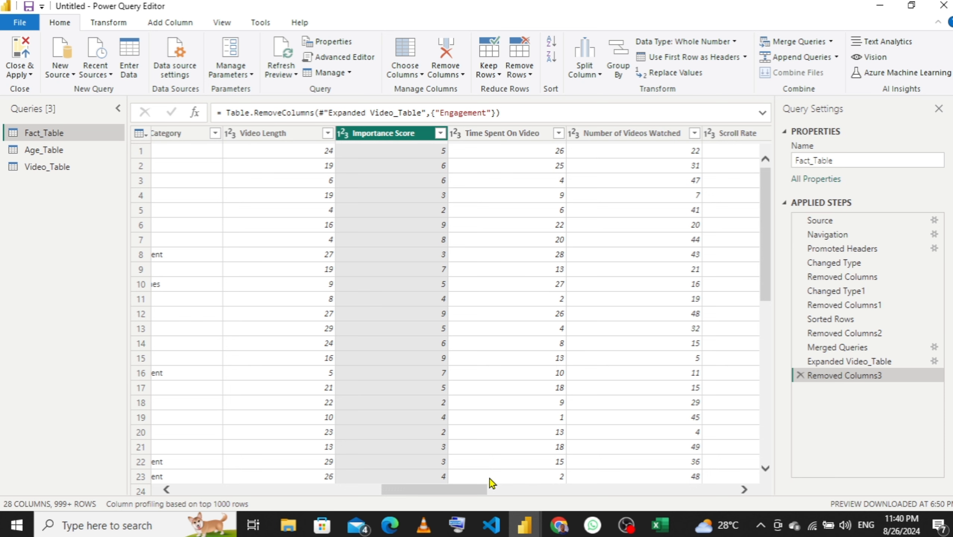
pyautogui.moveTo(474, 494); pyautogui.dragTo(568, 503)
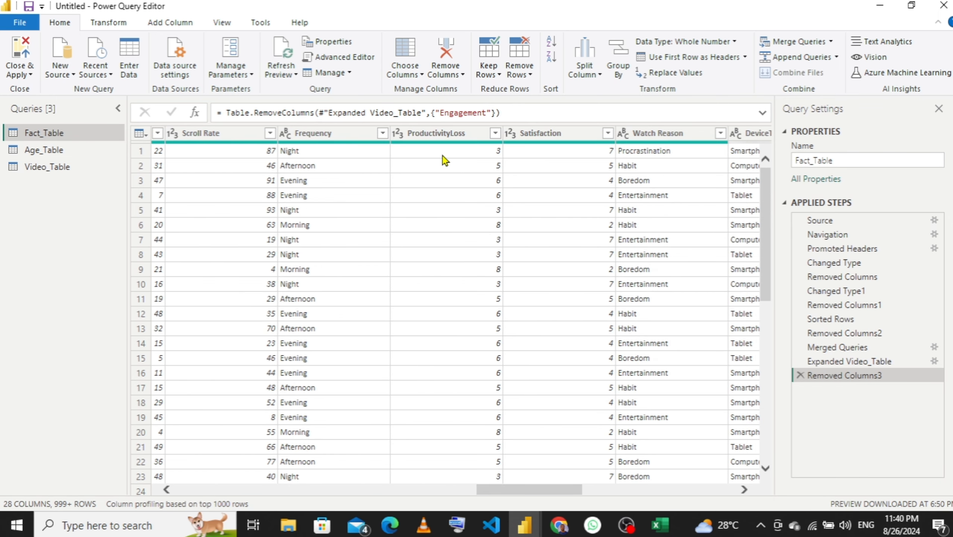
pyautogui.doubleClick(464, 133)
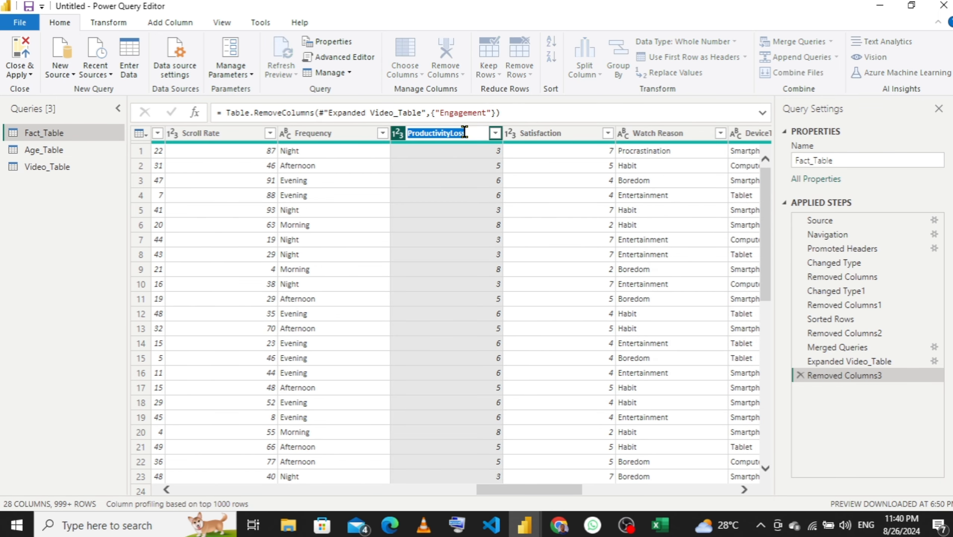
pyautogui.click(466, 133)
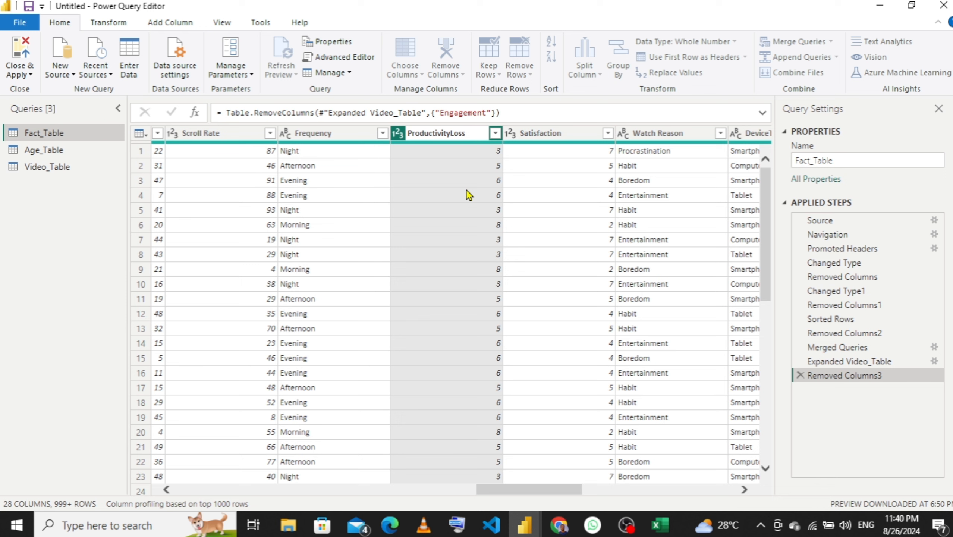
pyautogui.press('BackSpace')
pyautogui.press('BackSpace')
pyautogui.press('BackSpace')
pyautogui.press('BackSpace')
pyautogui.write('Loss')
pyautogui.press('Return')
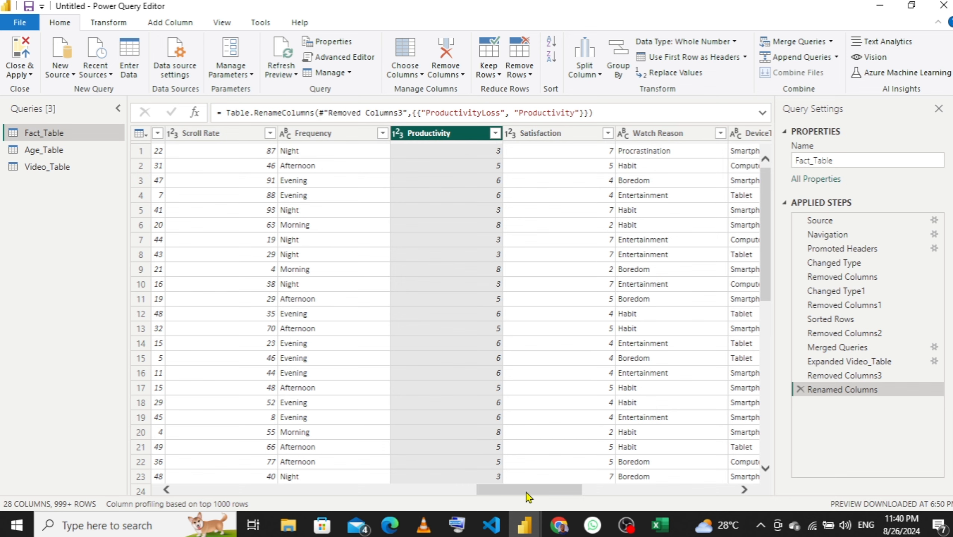
# - Duplicate the Fact_Table query and rename the copy as Productivity_Table
pyautogui.moveTo(527, 492); pyautogui.dragTo(547, 493)
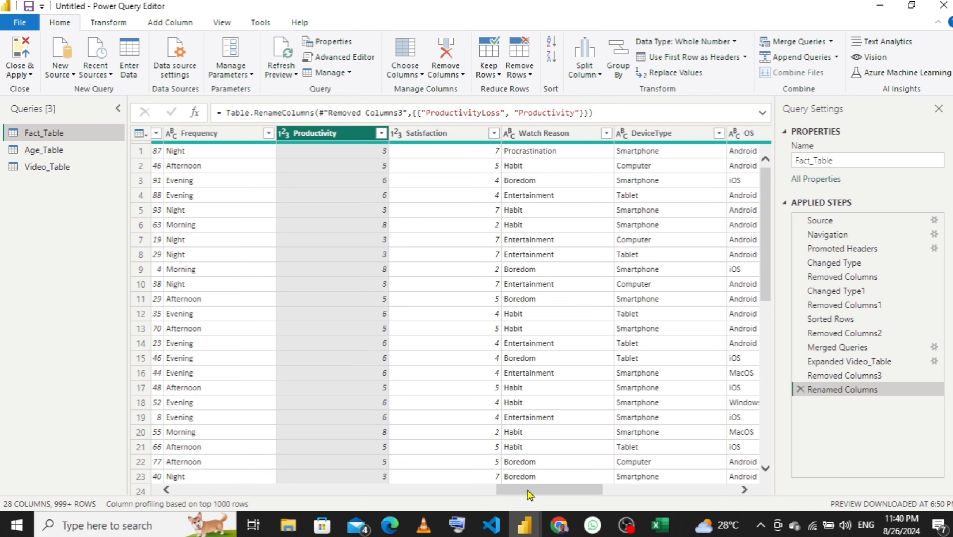
pyautogui.moveTo(528, 491)
pyautogui.mouseDown()
pyautogui.moveTo(547, 493)
pyautogui.moveTo(536, 495)
pyautogui.mouseUp()
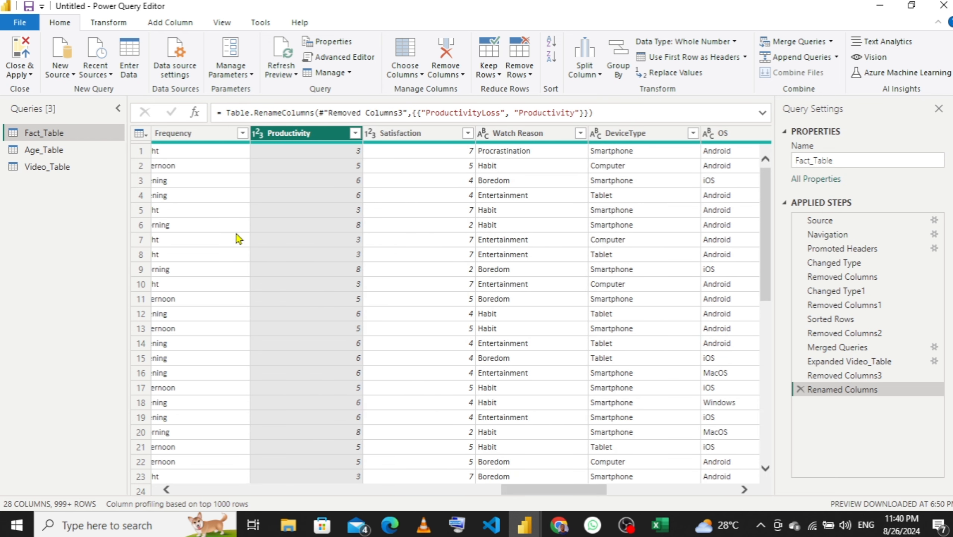
pyautogui.rightClick(89, 136)
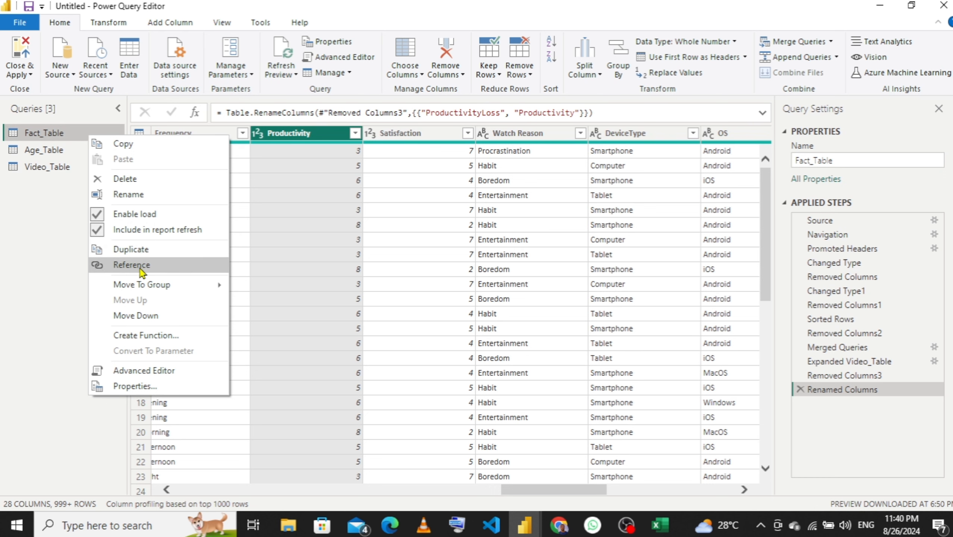
pyautogui.click(131, 250)
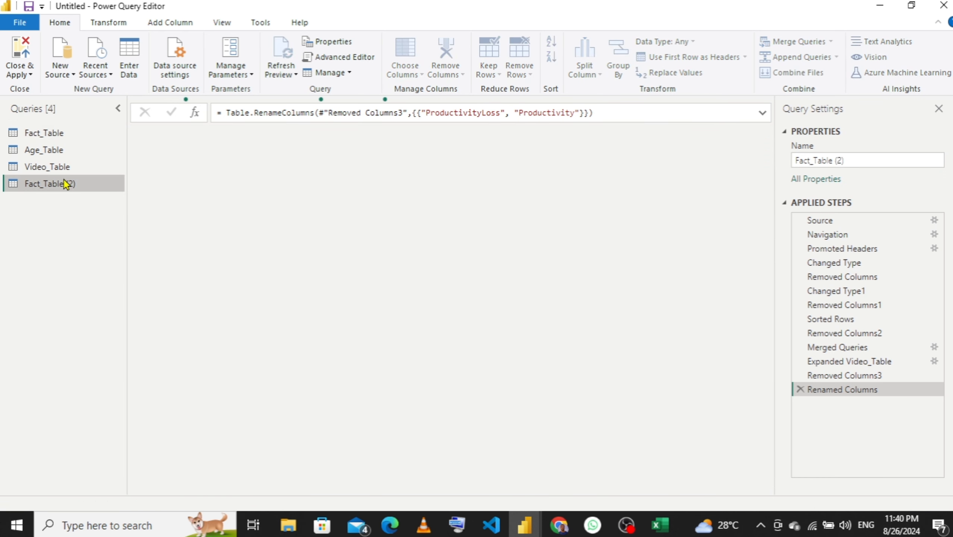
pyautogui.doubleClick(73, 182)
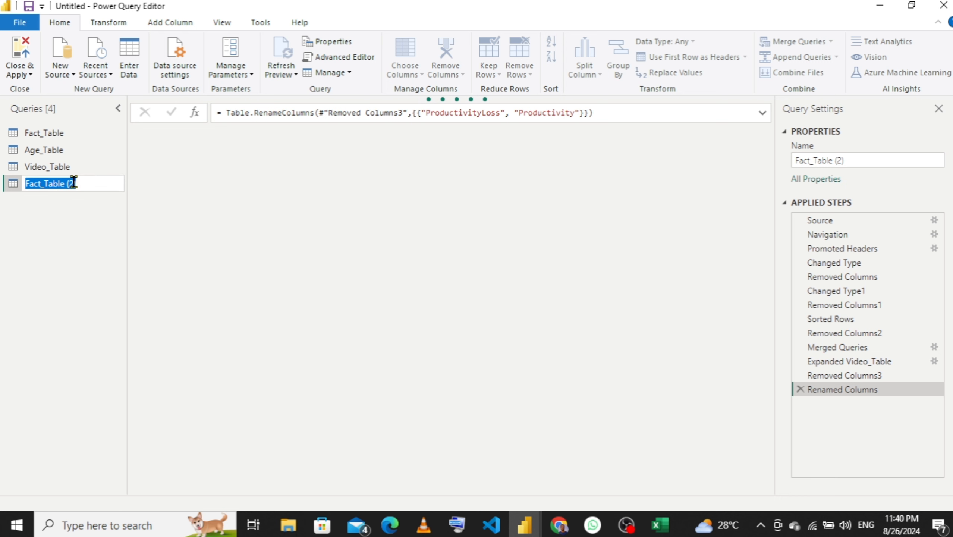
pyautogui.write('D')
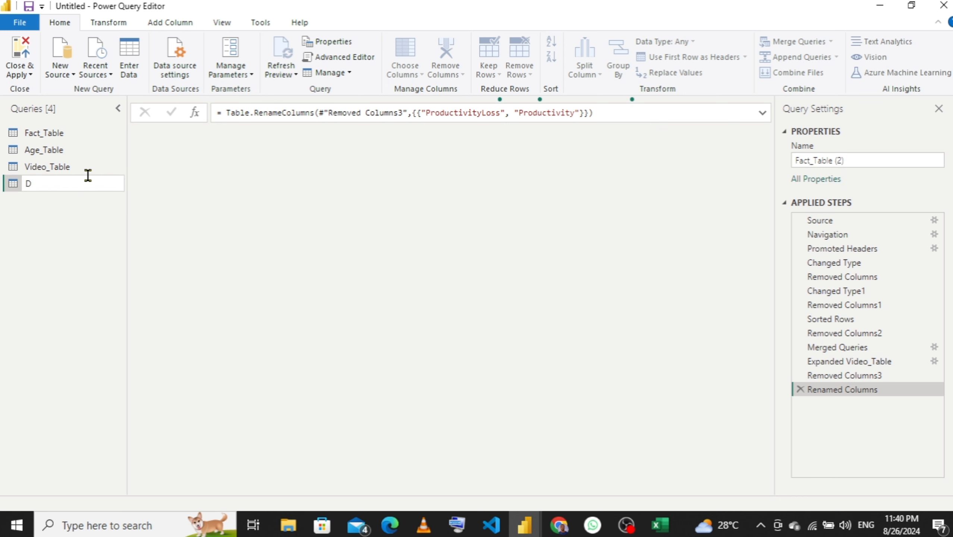
pyautogui.press('BackSpace')
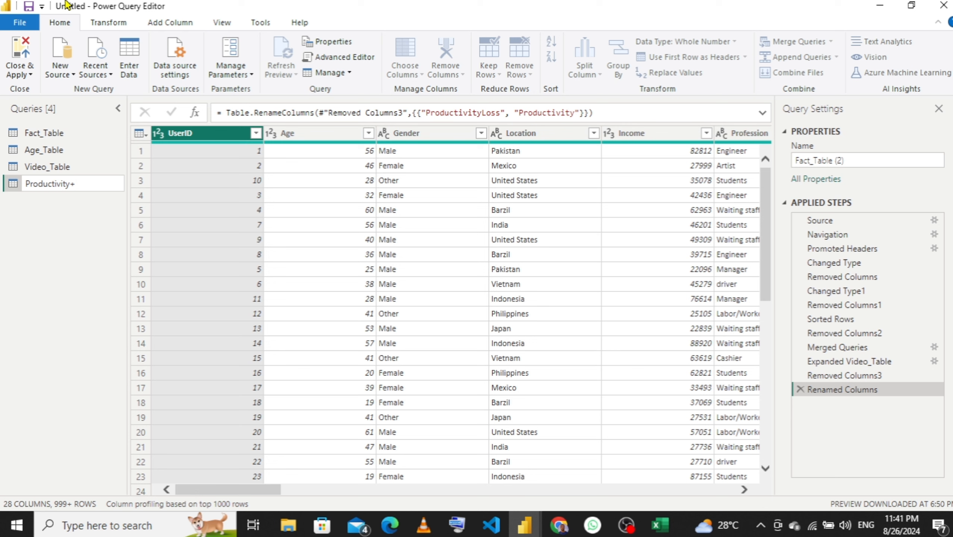
pyautogui.write('Table')
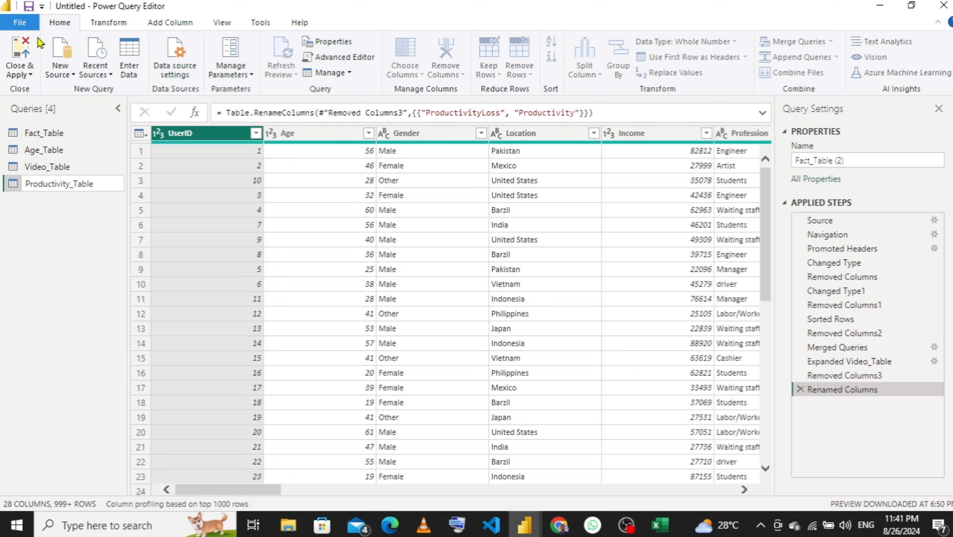
pyautogui.press('Return')
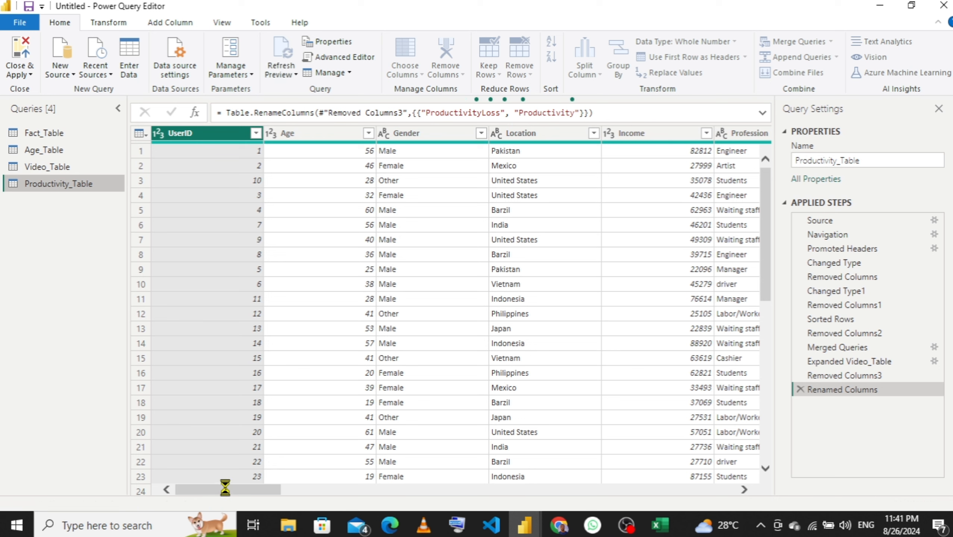
# - Keep only the Productivity column in Productivity_Table and remove its duplicate values
pyautogui.moveTo(227, 488); pyautogui.dragTo(552, 489)
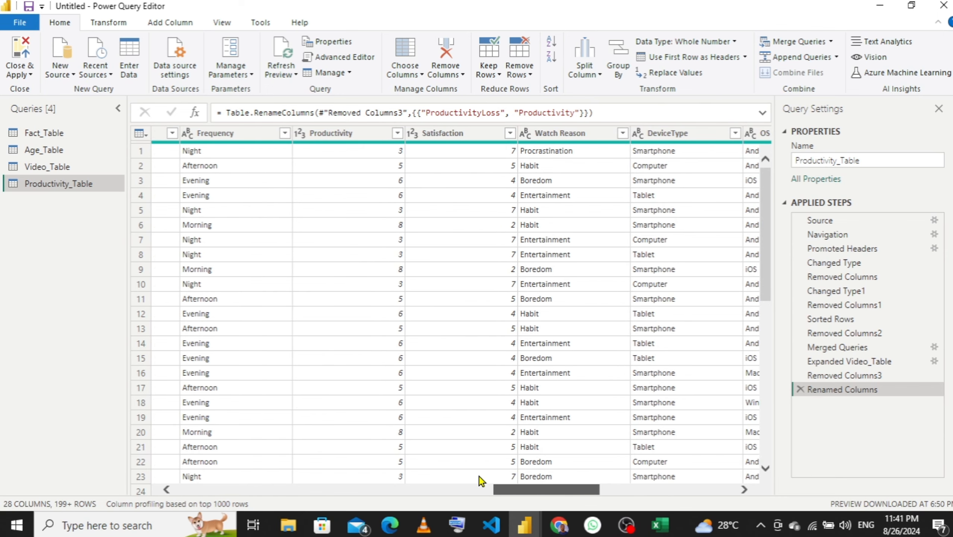
pyautogui.click(385, 139)
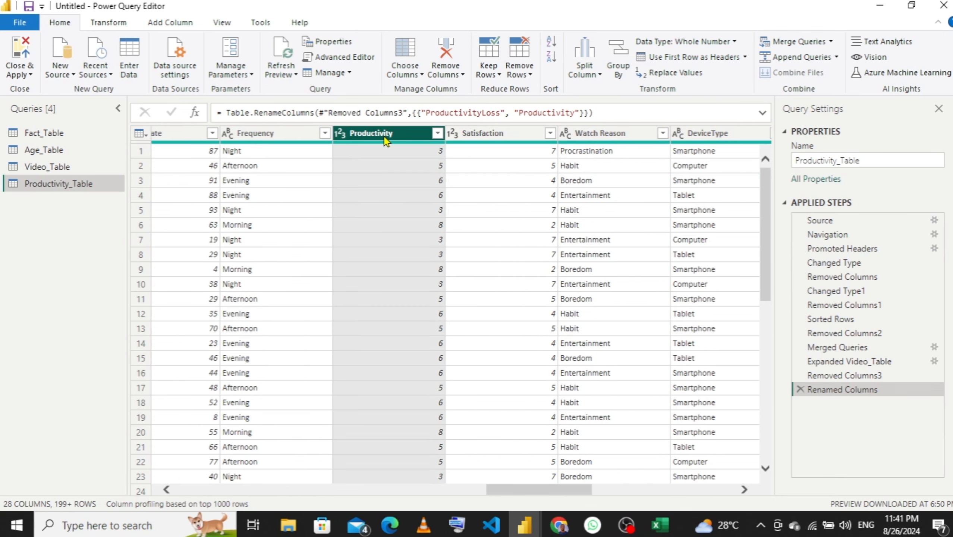
pyautogui.rightClick(385, 137)
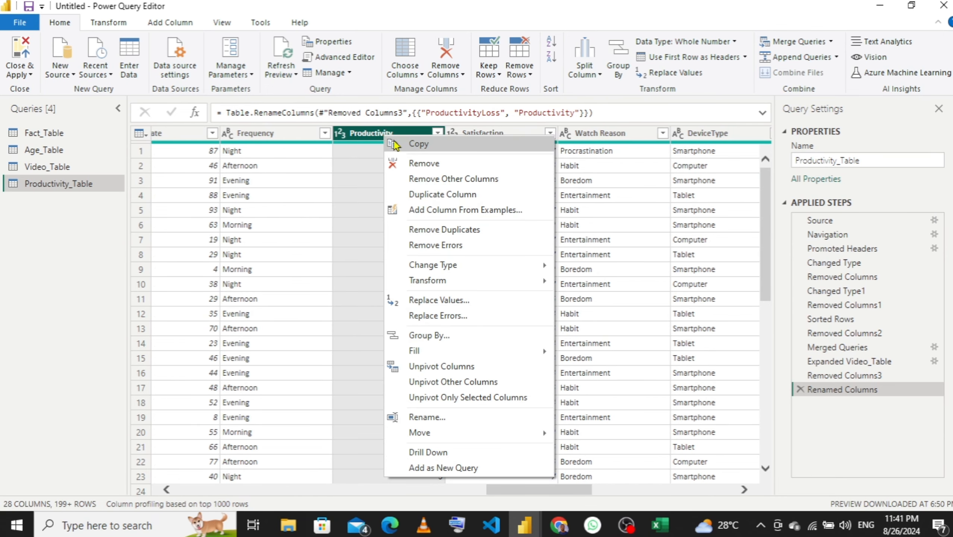
pyautogui.click(427, 178)
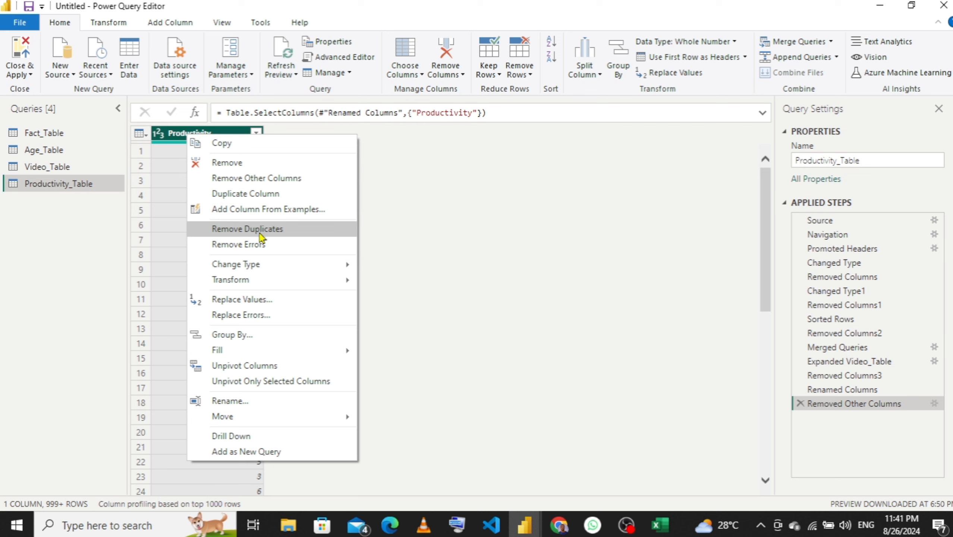
pyautogui.click(259, 230)
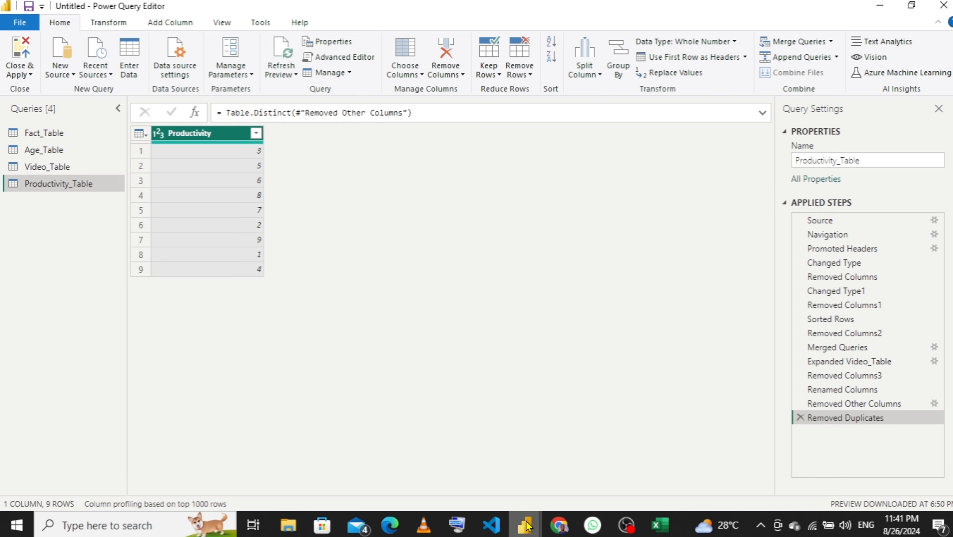
# - Switch to the Social Media Awareness report and examine the ProductivityLoss and Productivity_Group data in its Productivity_Table
pyautogui.moveTo(525, 525)
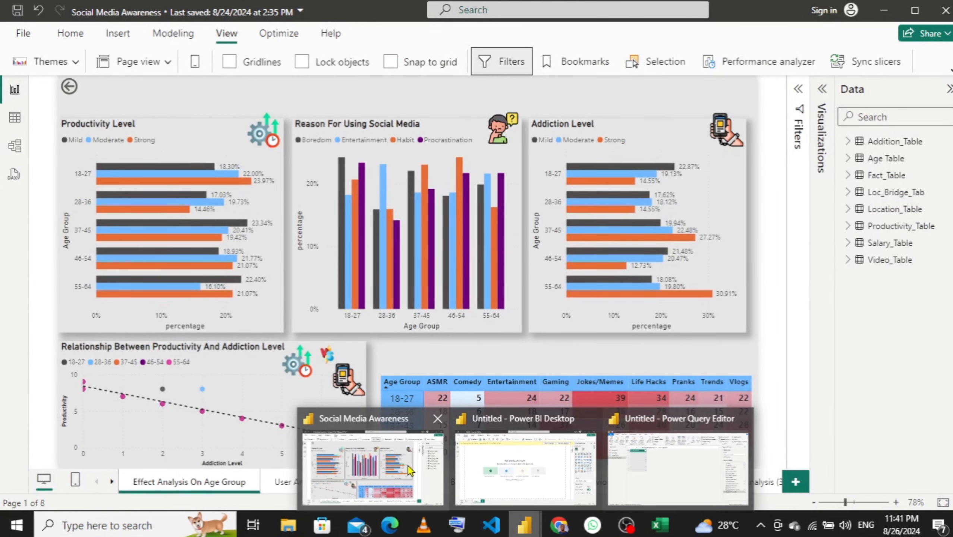
pyautogui.click(372, 466)
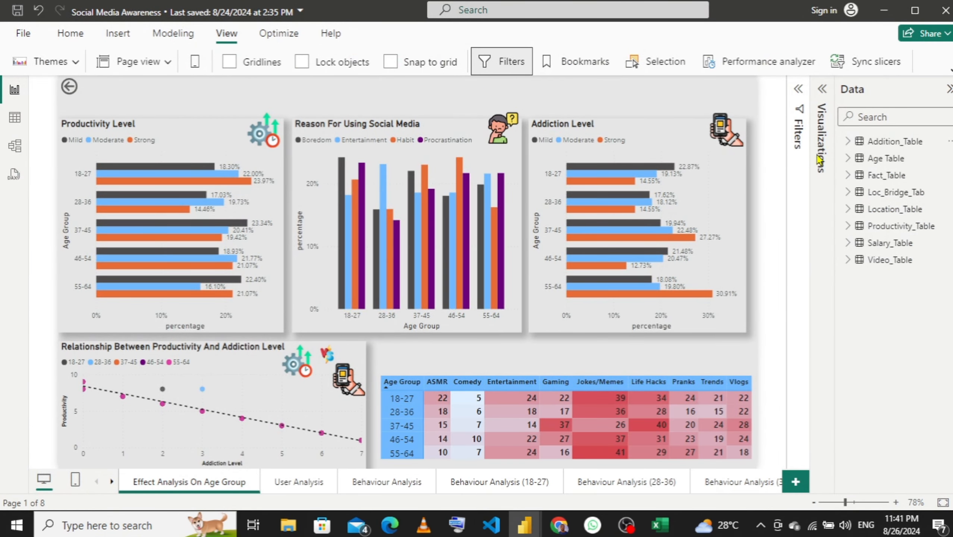
pyautogui.click(848, 141)
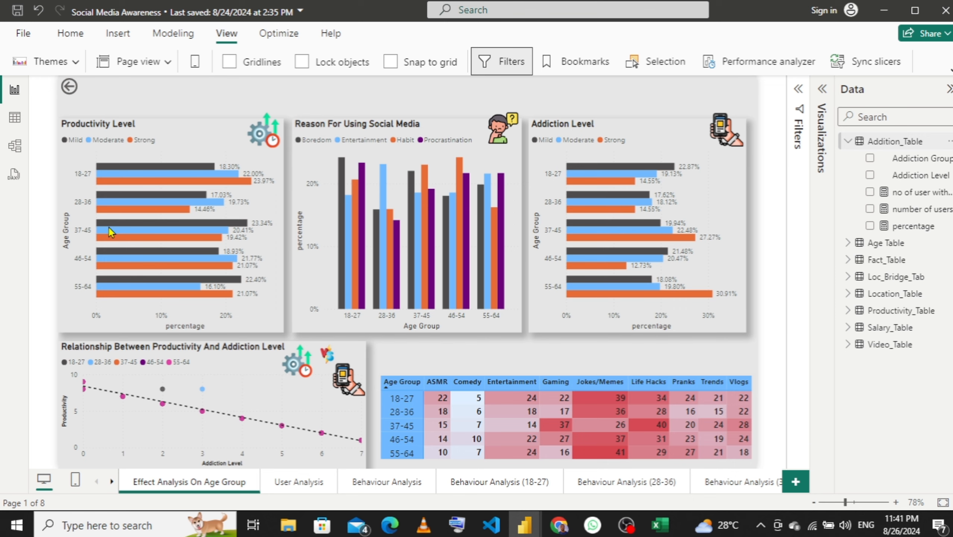
pyautogui.click(15, 119)
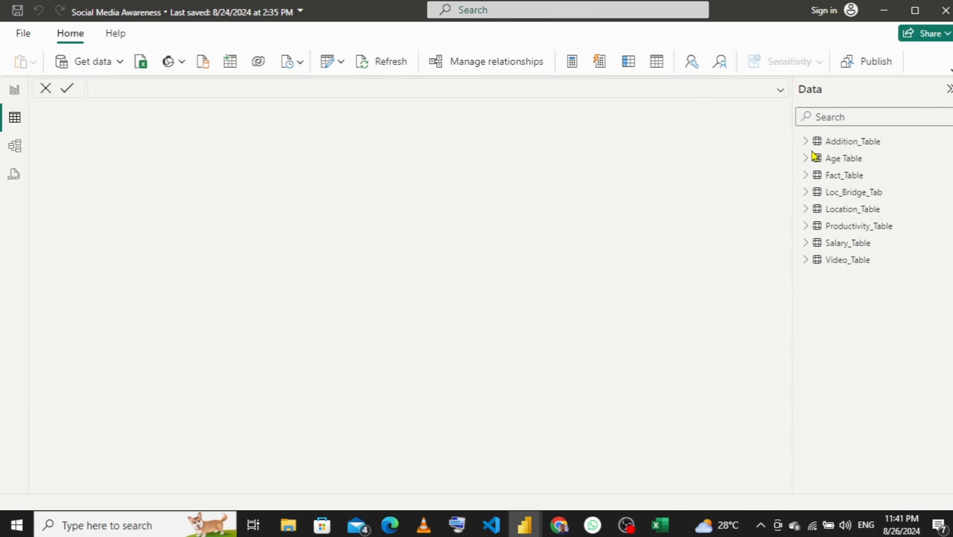
pyautogui.click(851, 230)
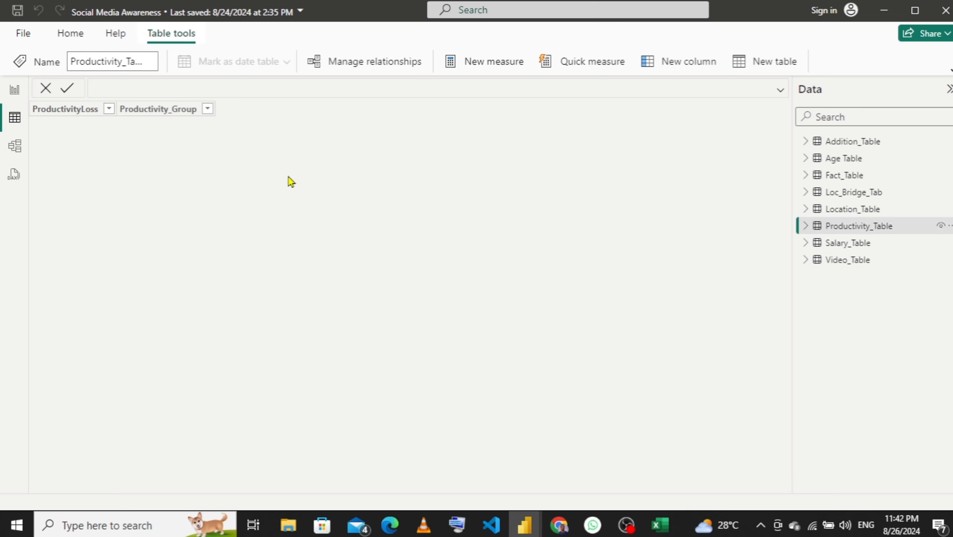
pyautogui.click(850, 211)
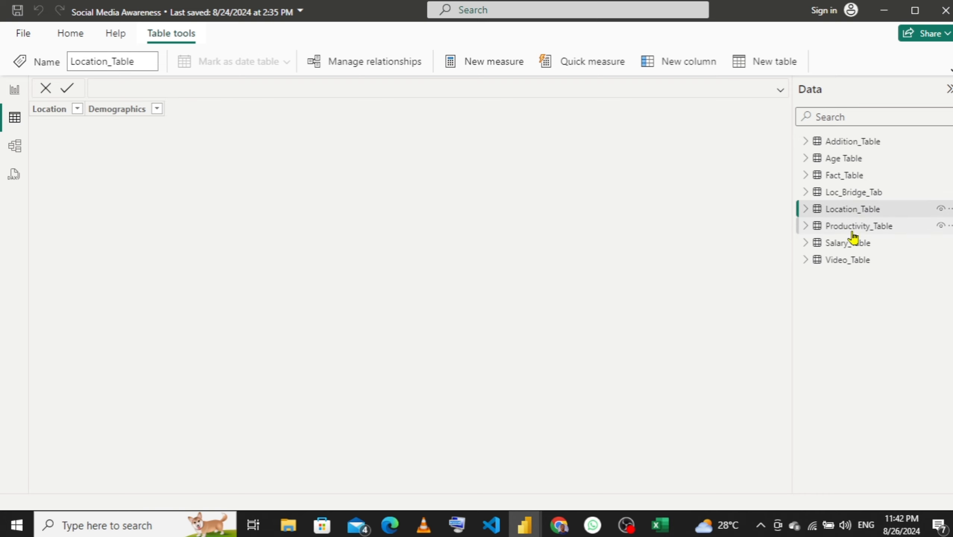
pyautogui.click(854, 227)
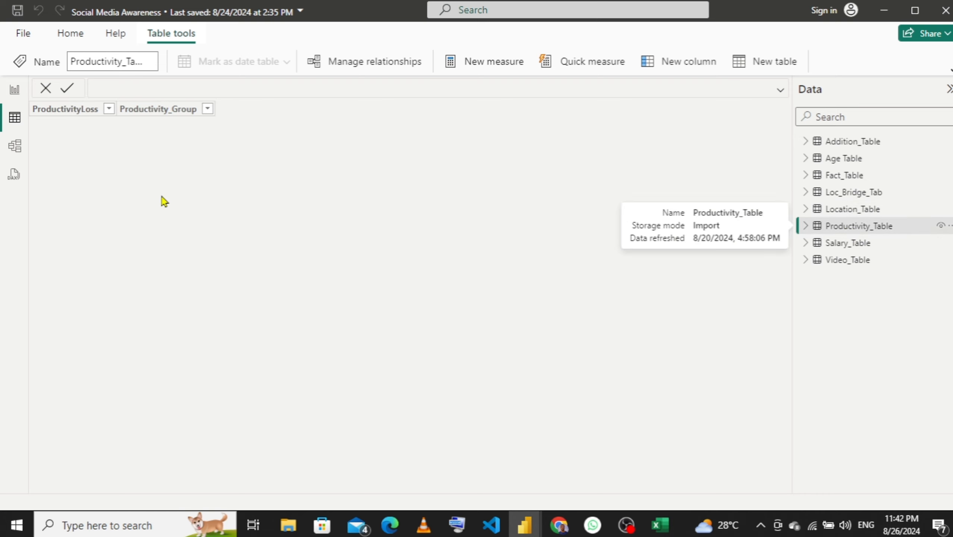
pyautogui.click(80, 113)
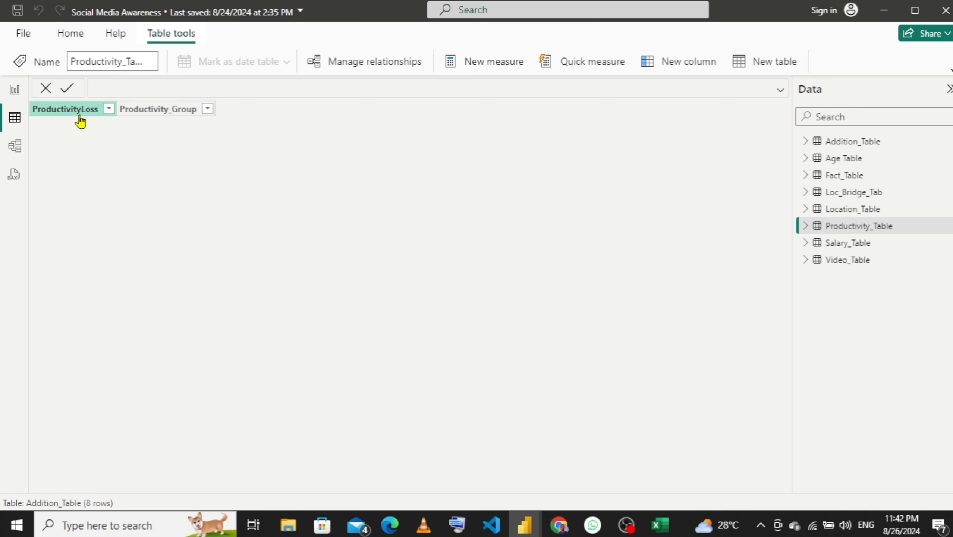
pyautogui.click(109, 110)
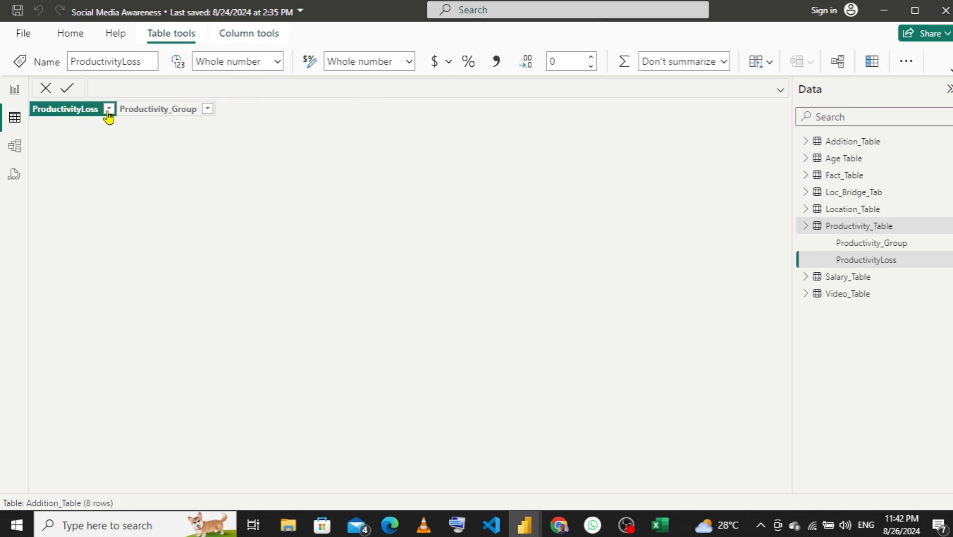
pyautogui.click(324, 260)
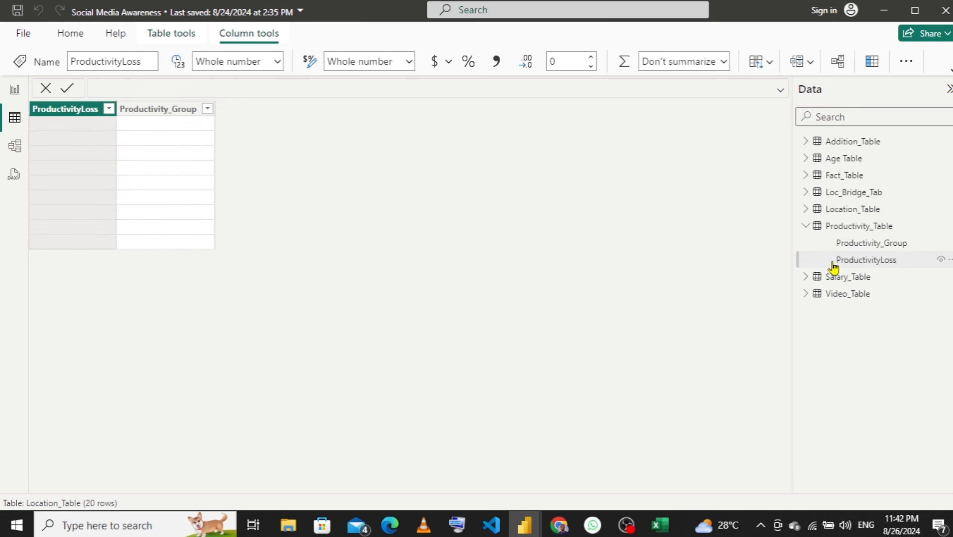
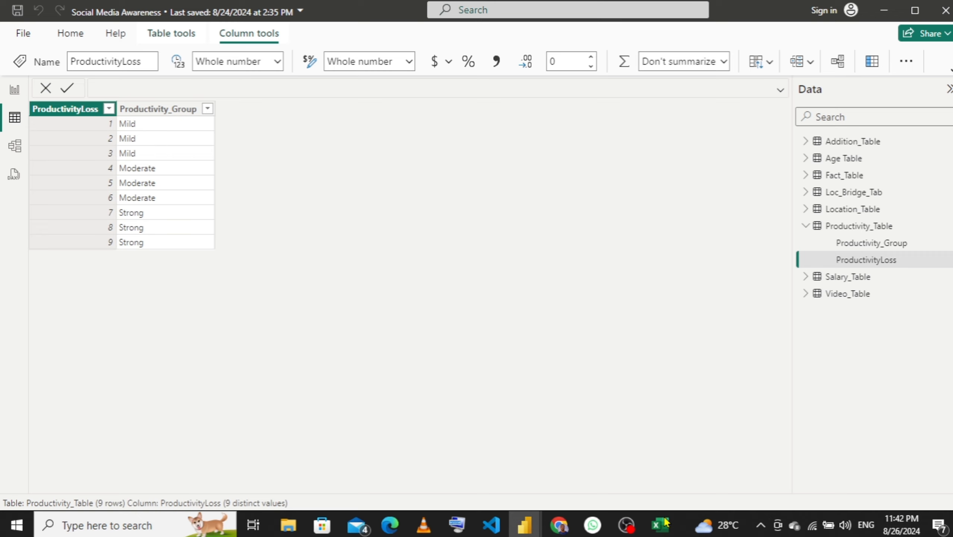
# - Return to the Power Query Editor and start a conditional column named Productivity_Range in Productivity_Table
pyautogui.moveTo(524, 524)
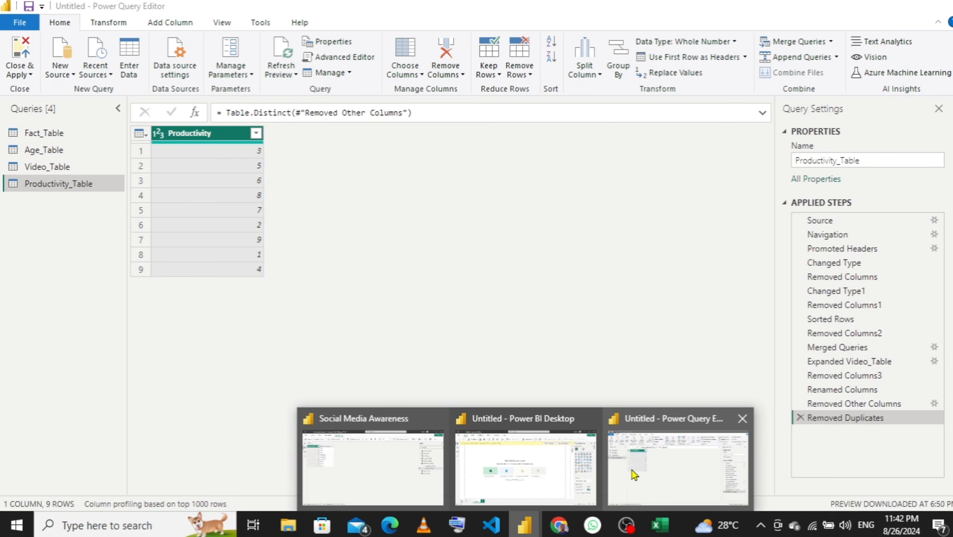
pyautogui.click(634, 475)
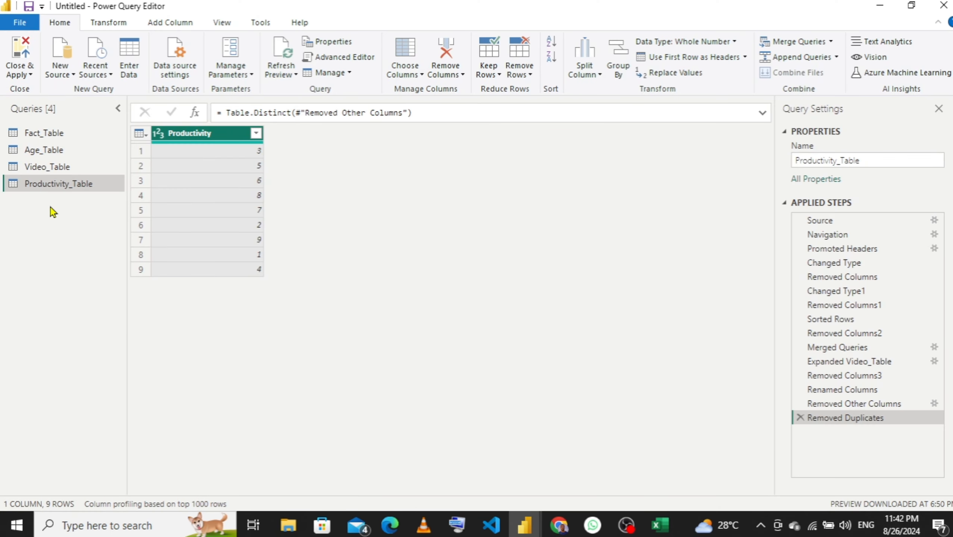
pyautogui.click(172, 24)
pyautogui.click(189, 45)
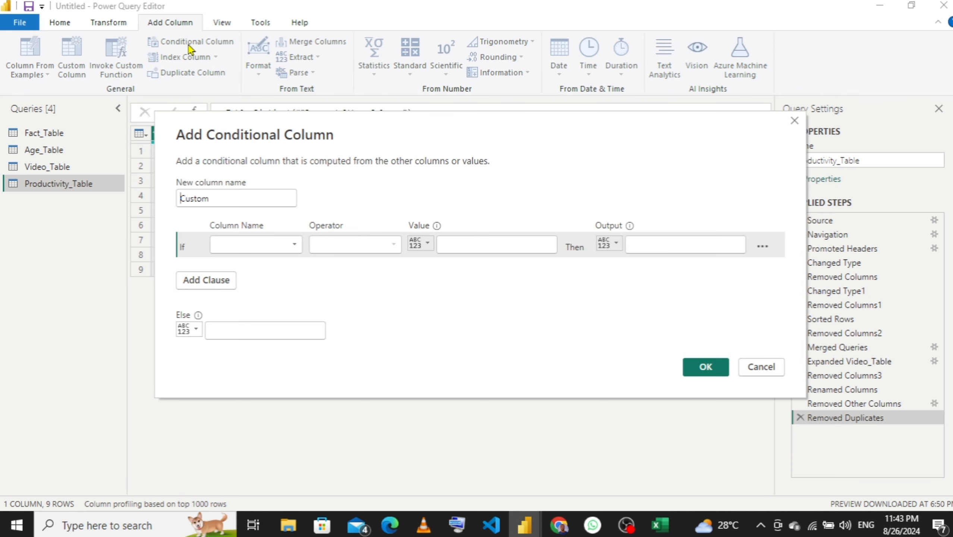
pyautogui.click(236, 197)
pyautogui.press('BackSpace')
pyautogui.press('BackSpace')
pyautogui.press('BackSpace')
pyautogui.press('BackSpace')
pyautogui.press('BackSpace')
pyautogui.press('BackSpace')
pyautogui.write('A')
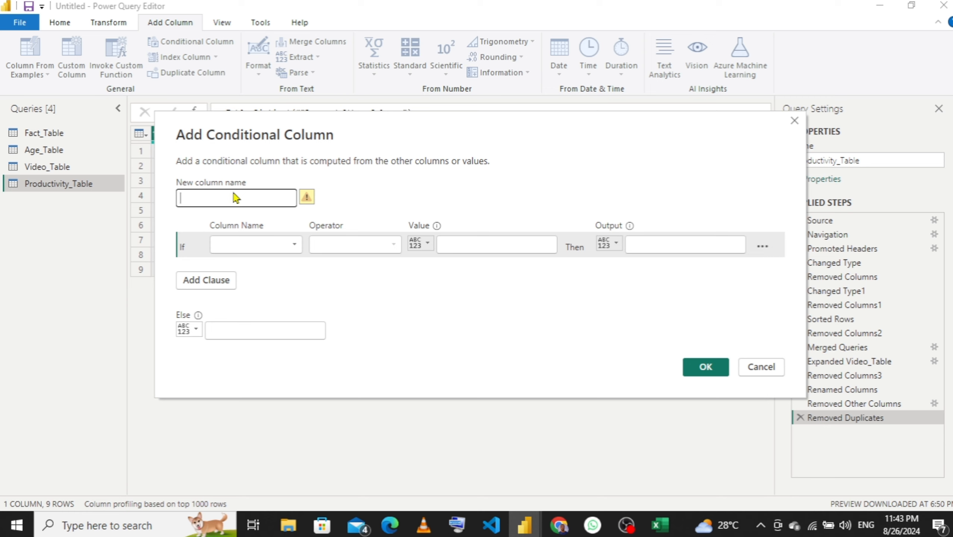
pyautogui.write('Producti')
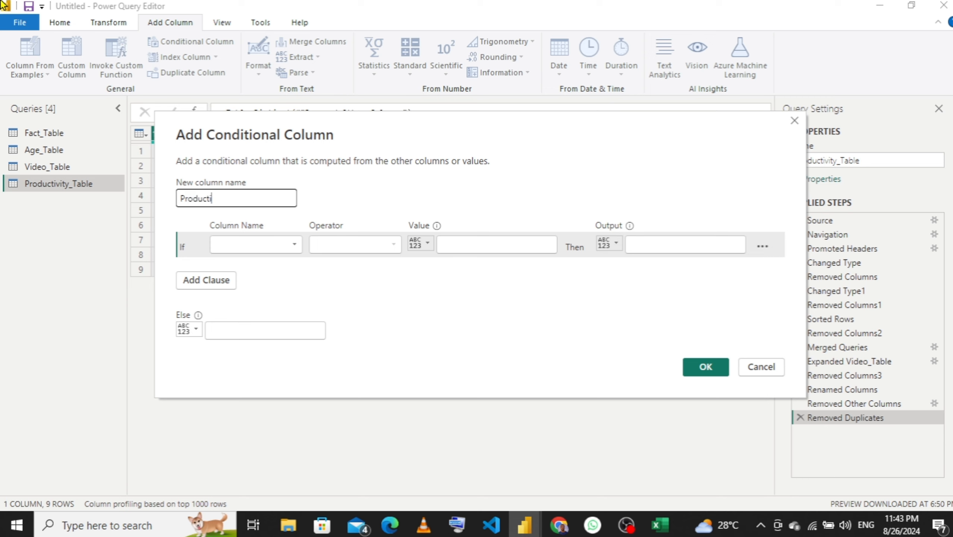
pyautogui.write('vity_Range')
# - Define the first condition so that Productivity less than or equal to 3 outputs Mild
pyautogui.click(294, 244)
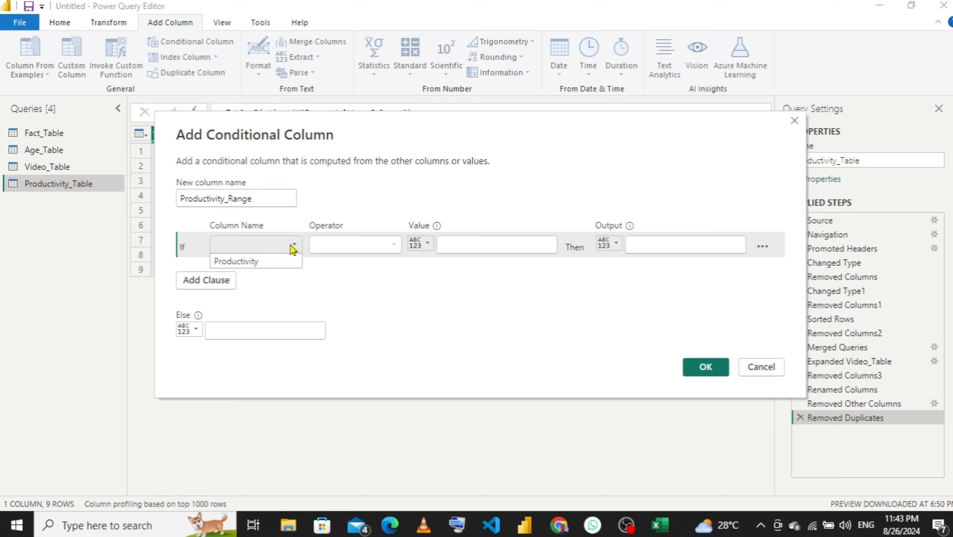
pyautogui.click(272, 265)
pyautogui.click(362, 247)
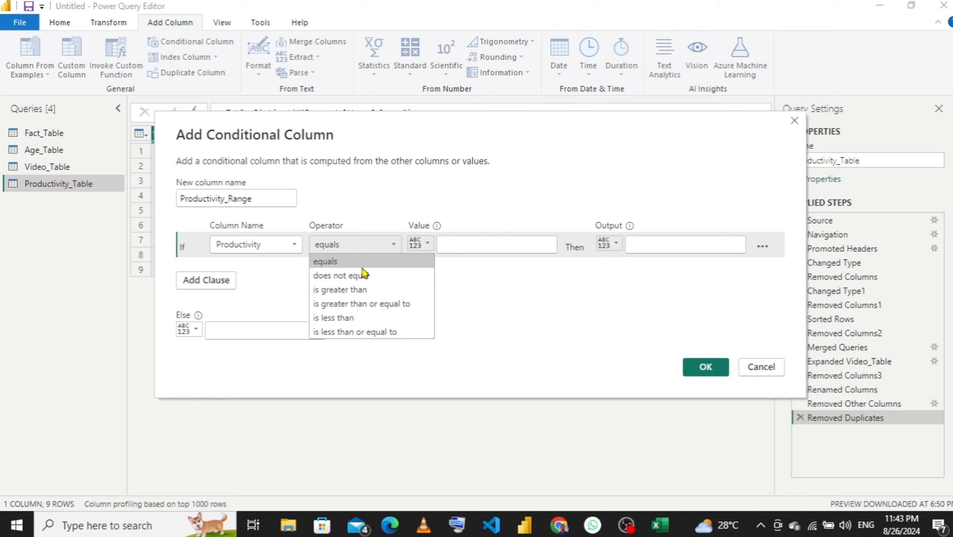
pyautogui.click(364, 332)
pyautogui.click(477, 240)
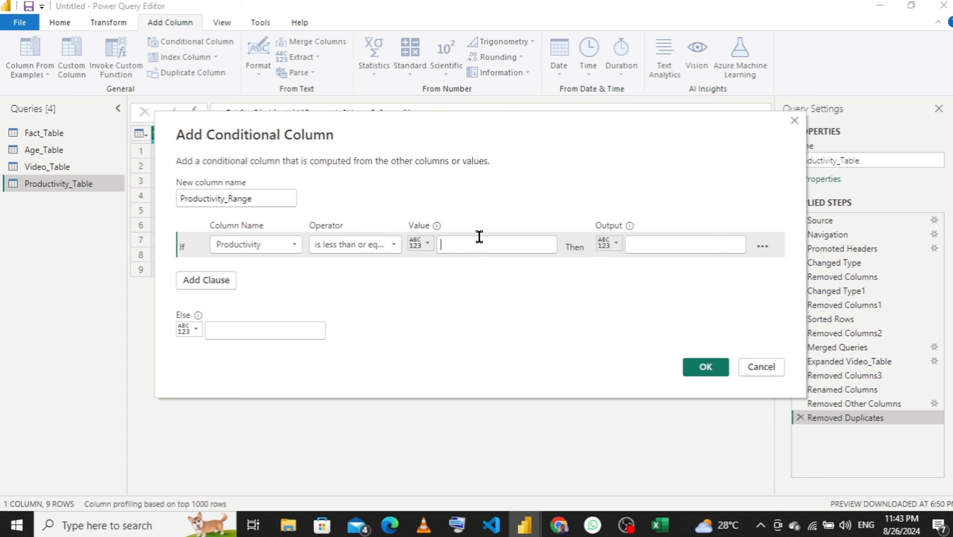
pyautogui.write('3')
pyautogui.click(674, 241)
pyautogui.write('M')
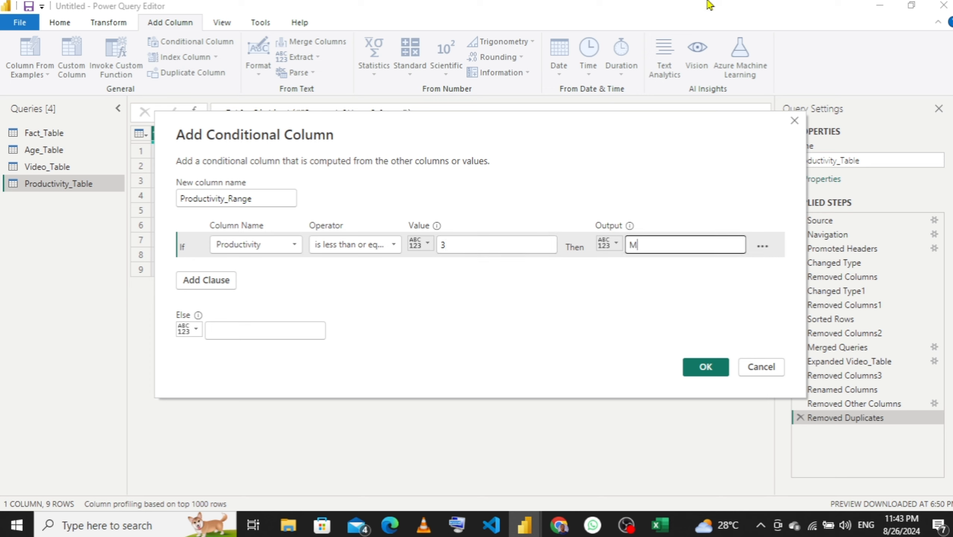
pyautogui.write('ild')
# - Add a second clause so that Productivity less than or equal to 6 outputs Moderate
pyautogui.click(226, 284)
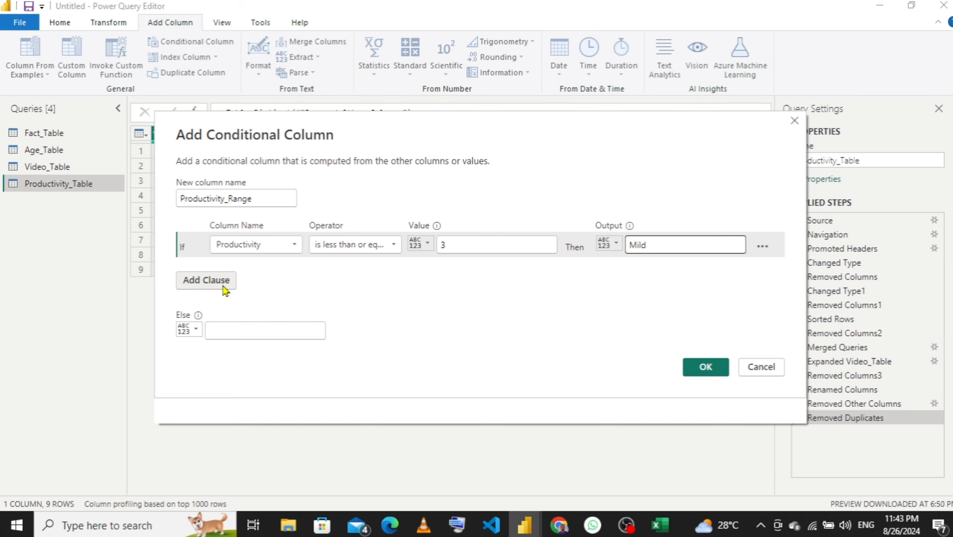
pyautogui.click(255, 272)
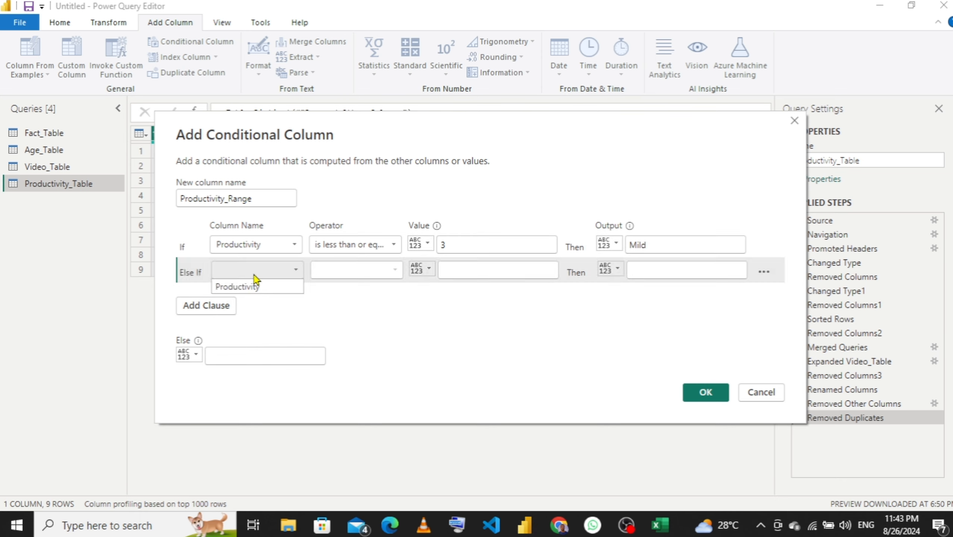
pyautogui.click(260, 295)
pyautogui.click(259, 271)
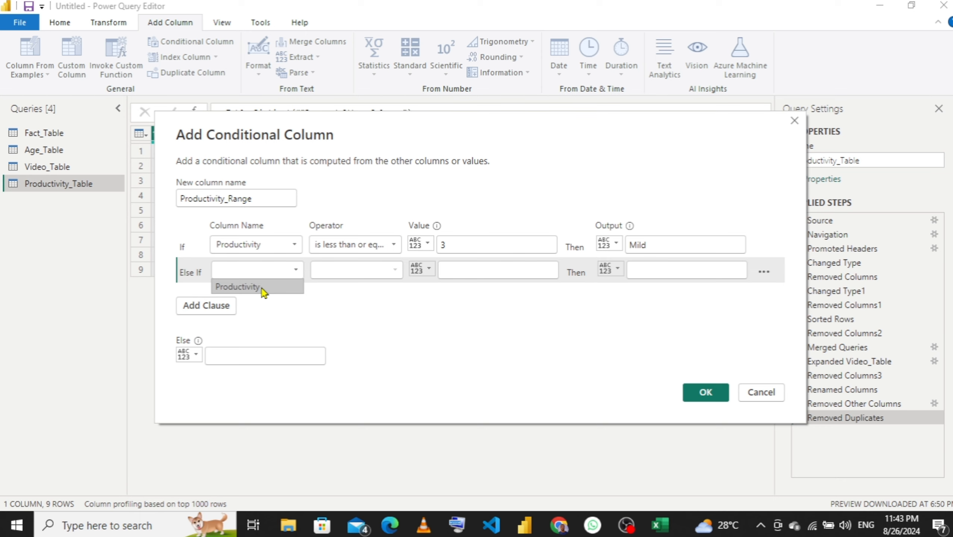
pyautogui.click(261, 287)
pyautogui.click(336, 271)
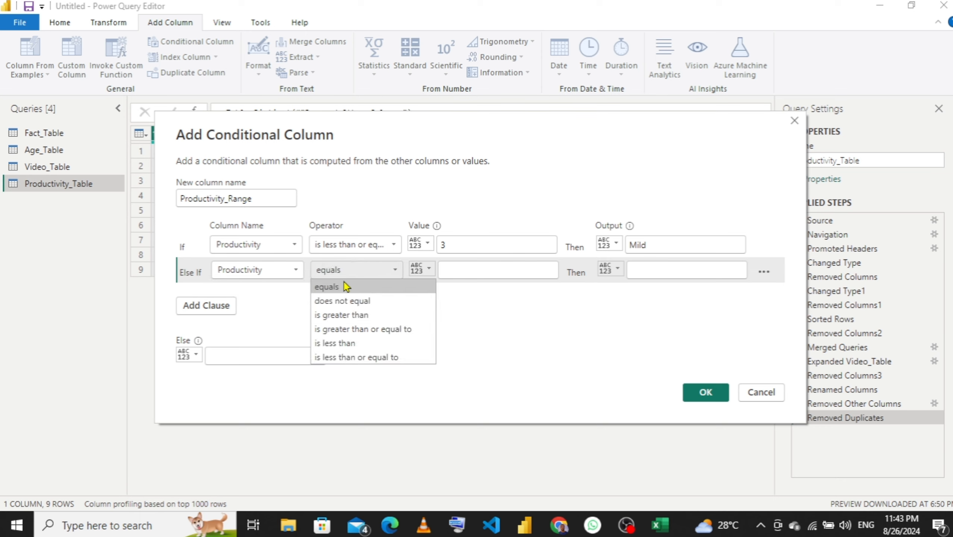
pyautogui.click(370, 359)
pyautogui.click(476, 267)
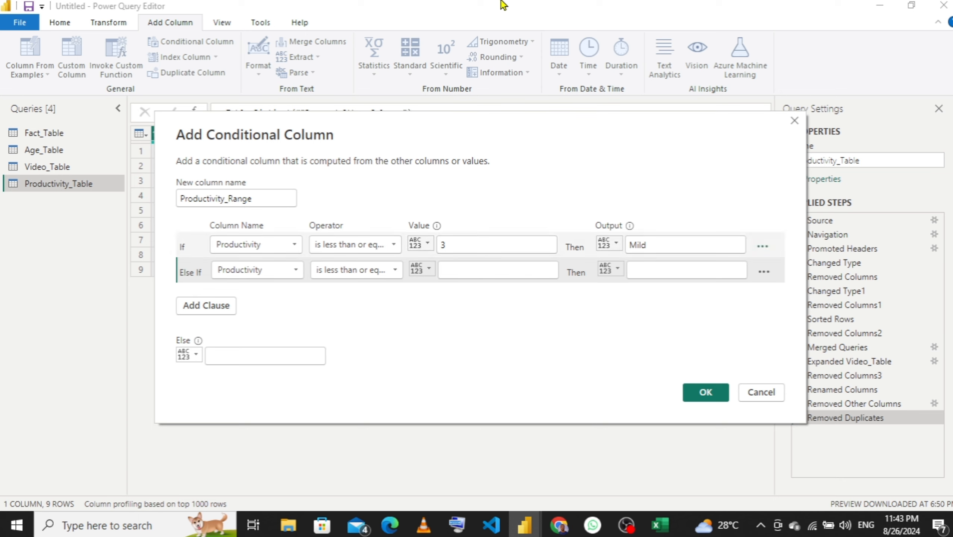
pyautogui.write('6')
pyautogui.click(682, 270)
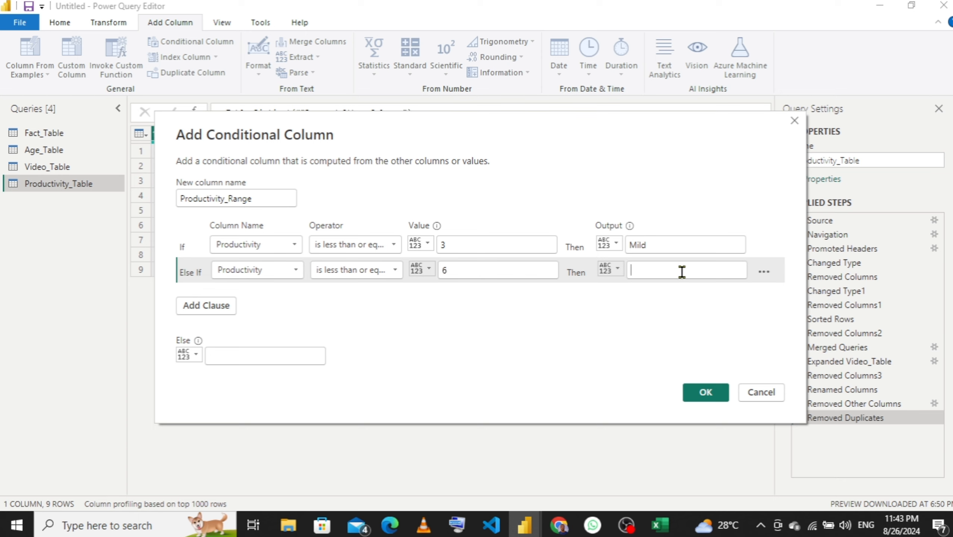
pyautogui.write('M')
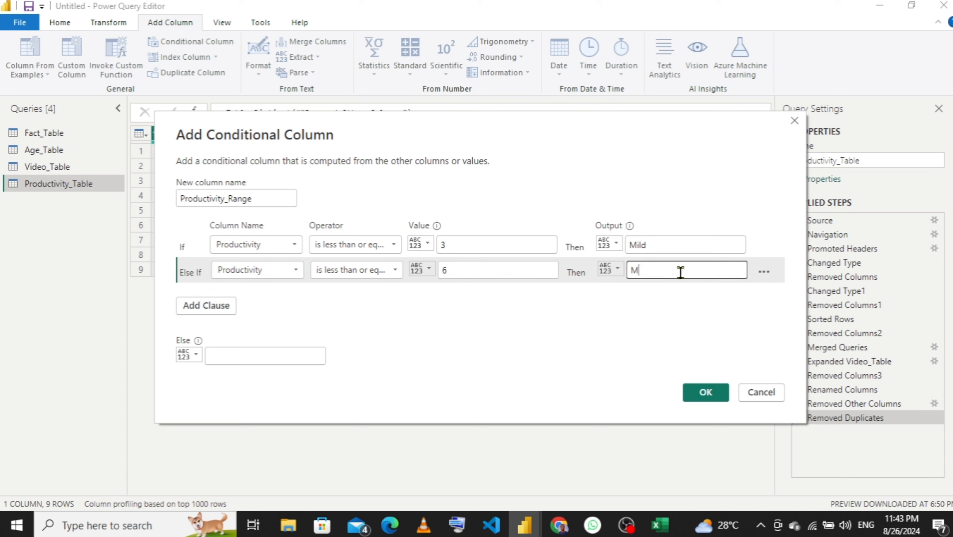
pyautogui.write('oderate')
# - Add a third clause so that Productivity less than or equal to 9 outputs Strong
pyautogui.click(204, 312)
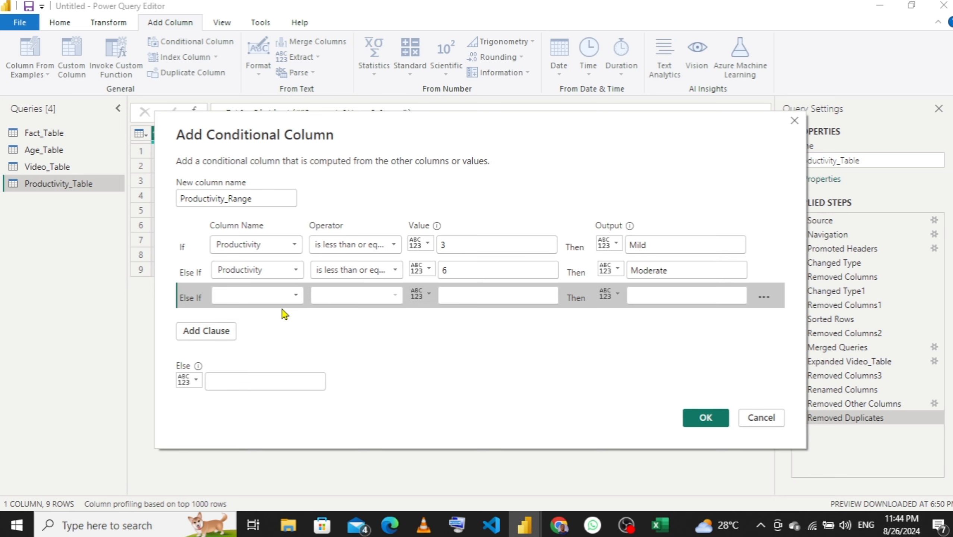
pyautogui.click(284, 302)
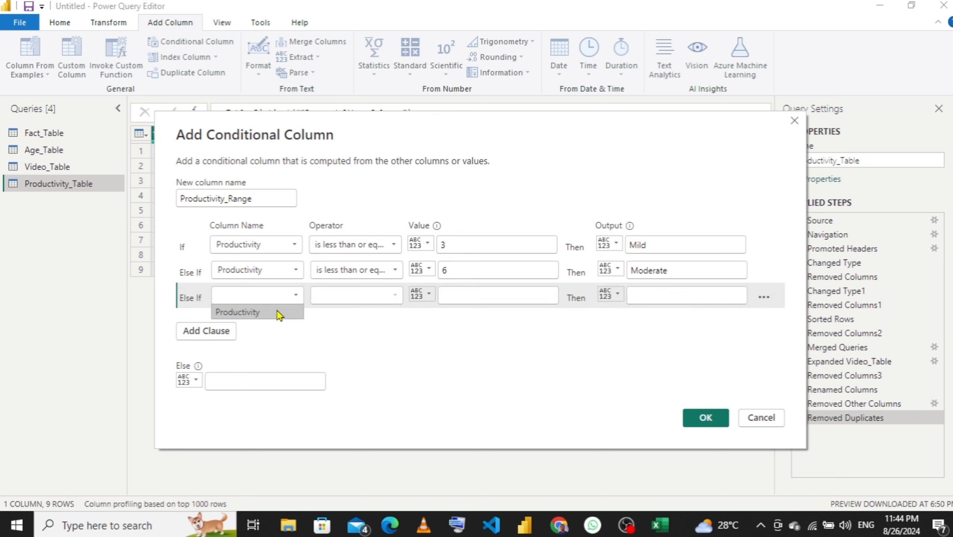
pyautogui.click(282, 313)
pyautogui.click(324, 300)
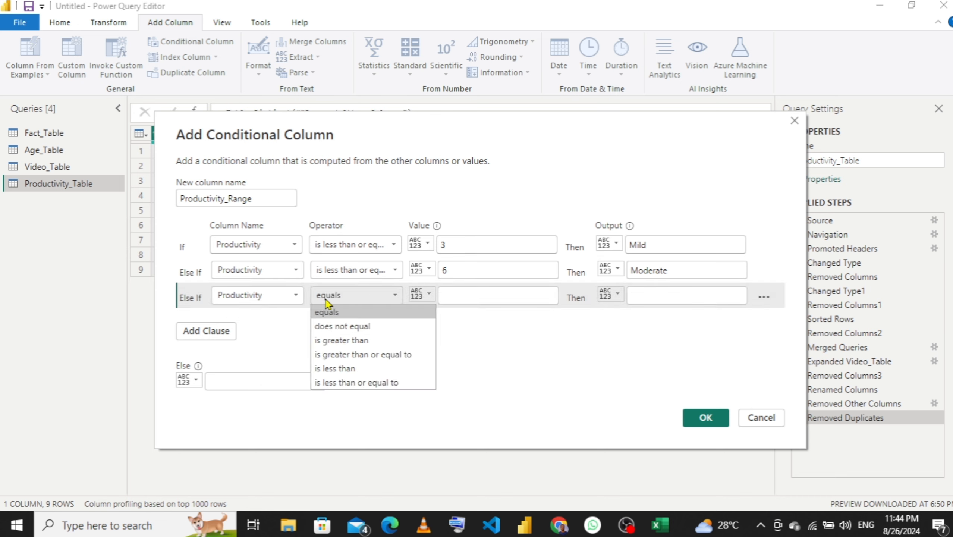
pyautogui.click(353, 383)
pyautogui.click(494, 287)
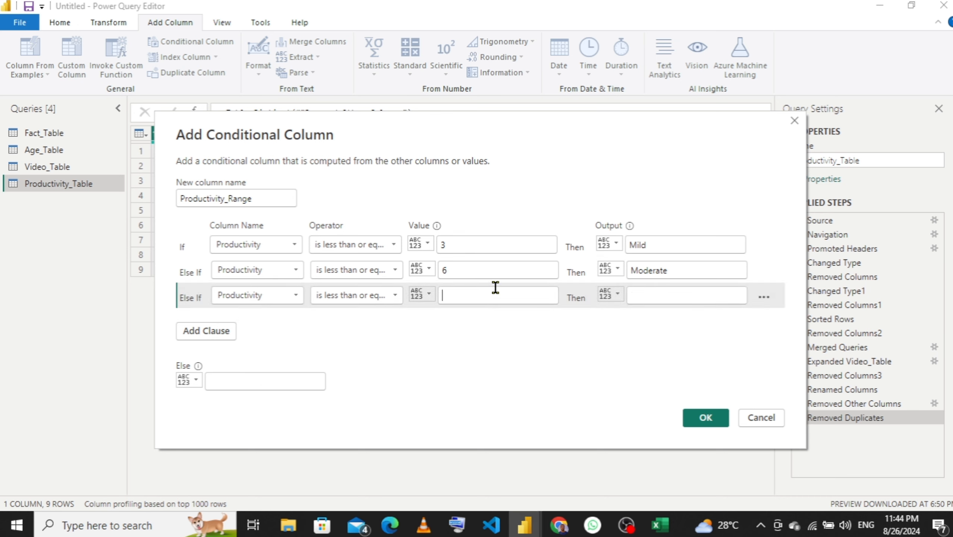
pyautogui.write('9')
pyautogui.click(685, 299)
pyautogui.write('S')
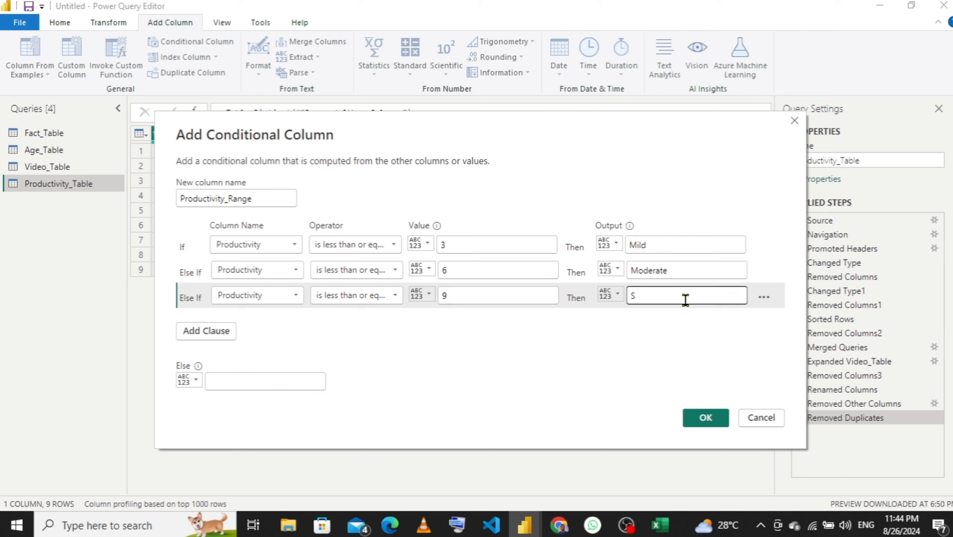
pyautogui.write('trong')
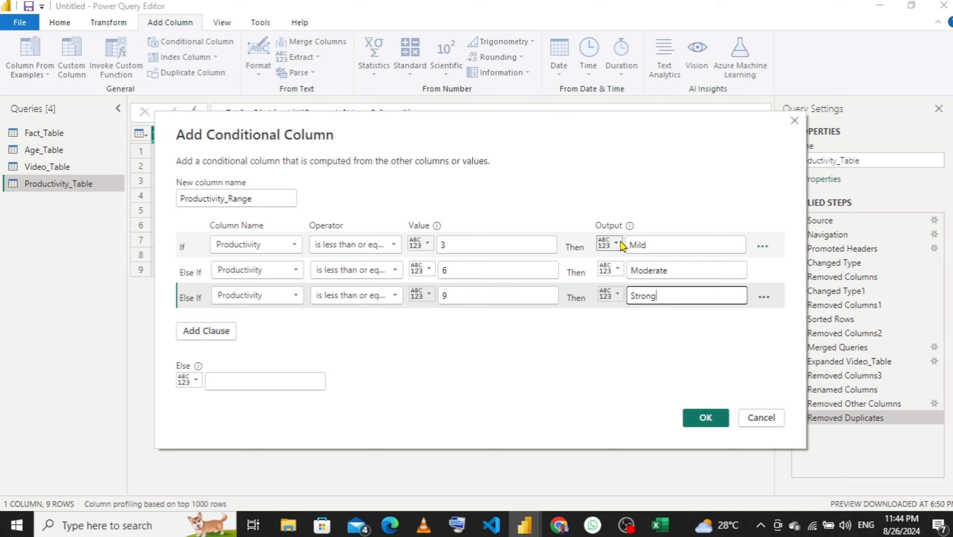
# - Complete the Productivity_Range conditional column with Extreme as the Else output and set the new column's data type to Text
pyautogui.click(273, 379)
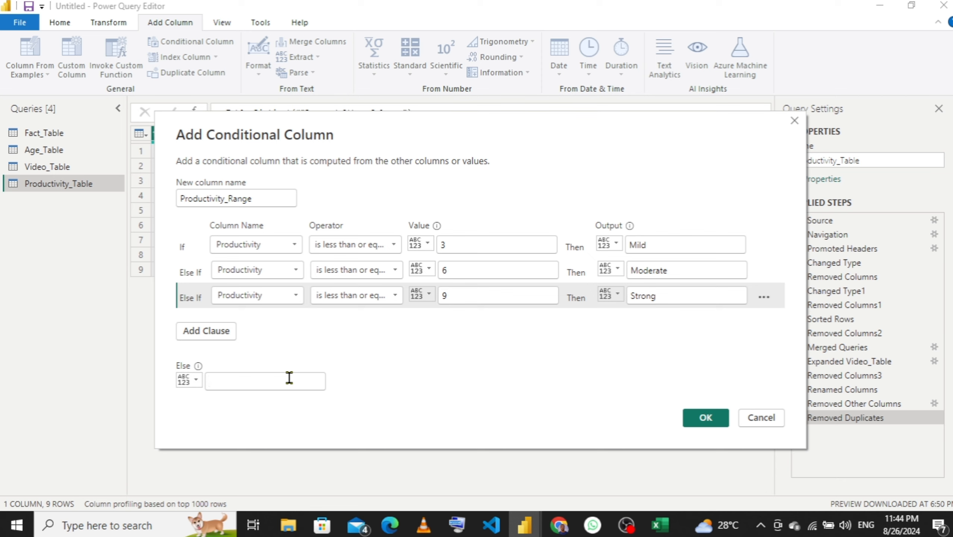
pyautogui.click(289, 377)
pyautogui.write('Ex')
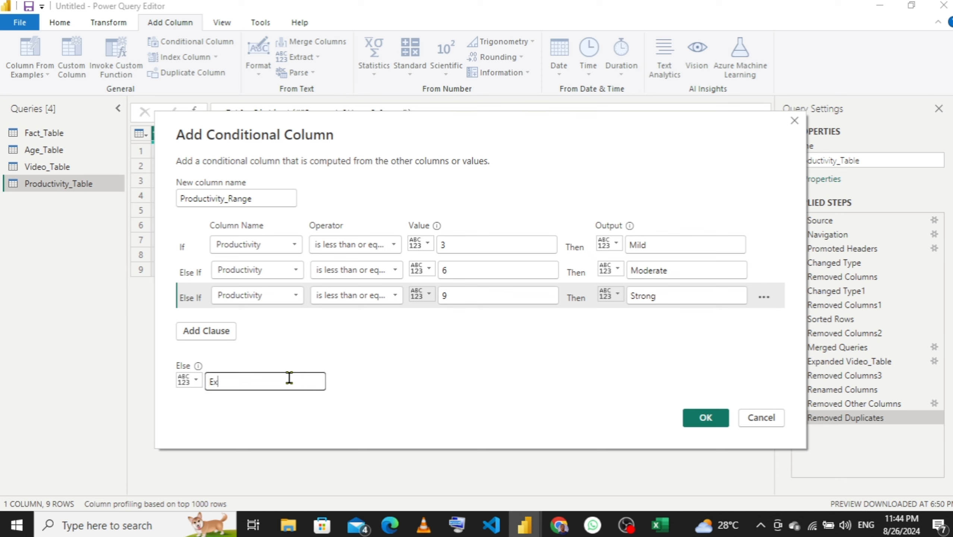
pyautogui.write('treme')
pyautogui.click(457, 389)
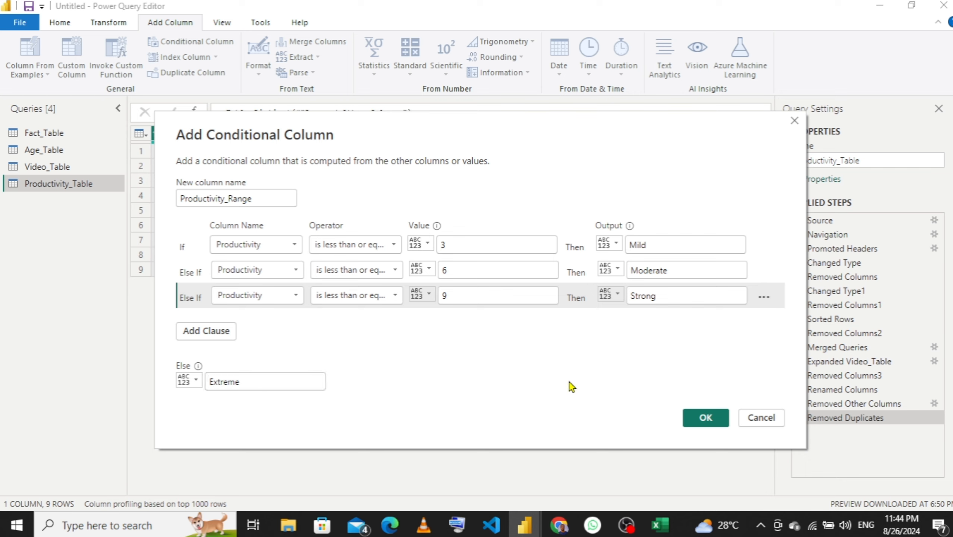
pyautogui.click(700, 420)
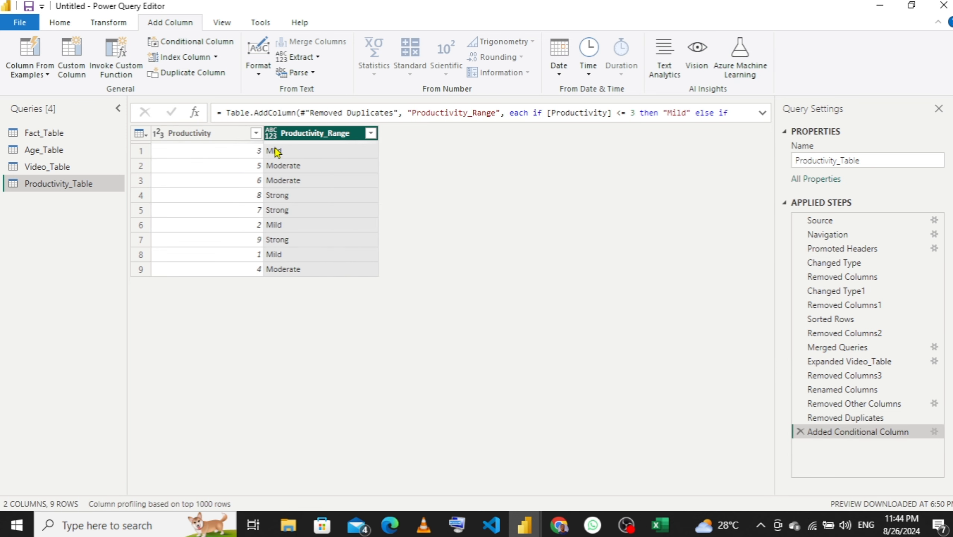
pyautogui.click(270, 133)
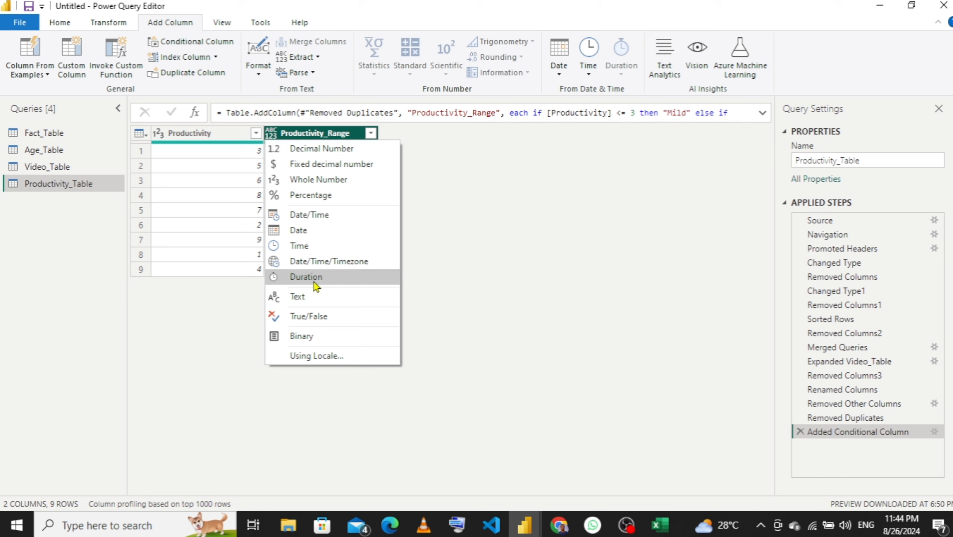
pyautogui.click(310, 297)
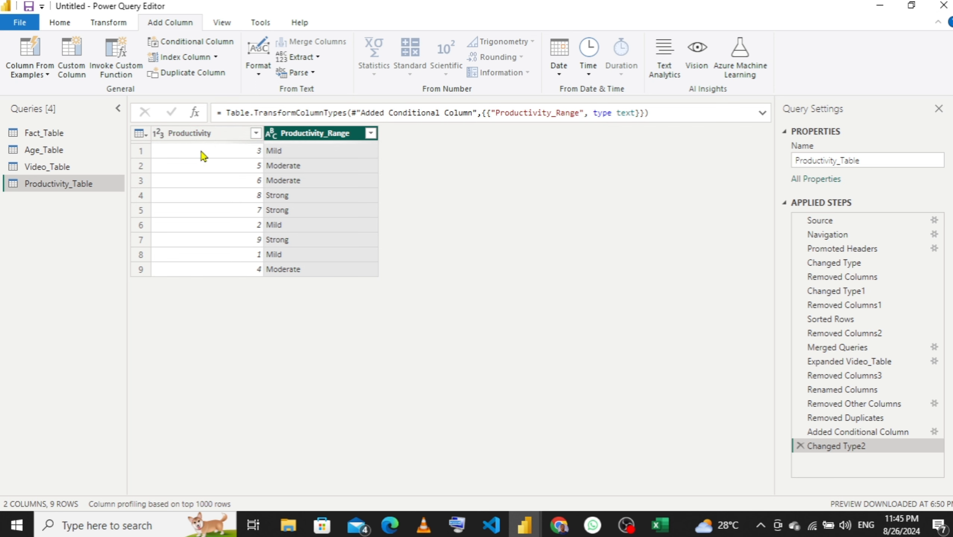
# - Look through the columns of Fact_Table, including Frequency and Productivity, for further fields to split off
pyautogui.click(78, 133)
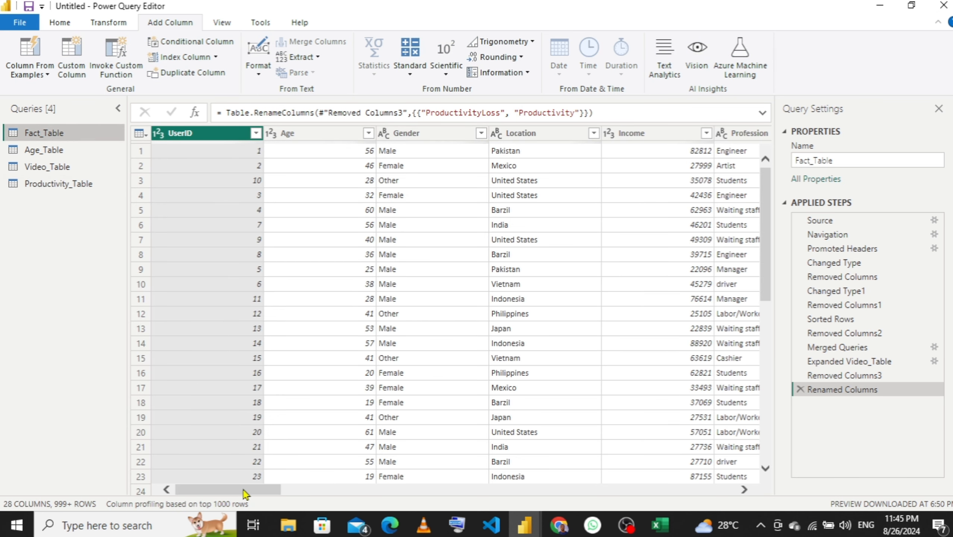
pyautogui.moveTo(244, 490); pyautogui.dragTo(504, 530)
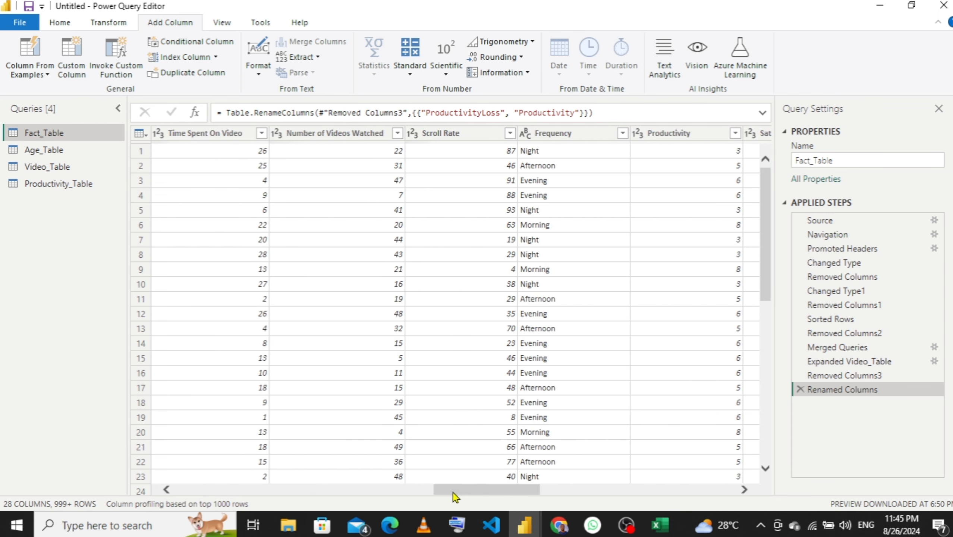
pyautogui.moveTo(455, 497); pyautogui.dragTo(188, 497)
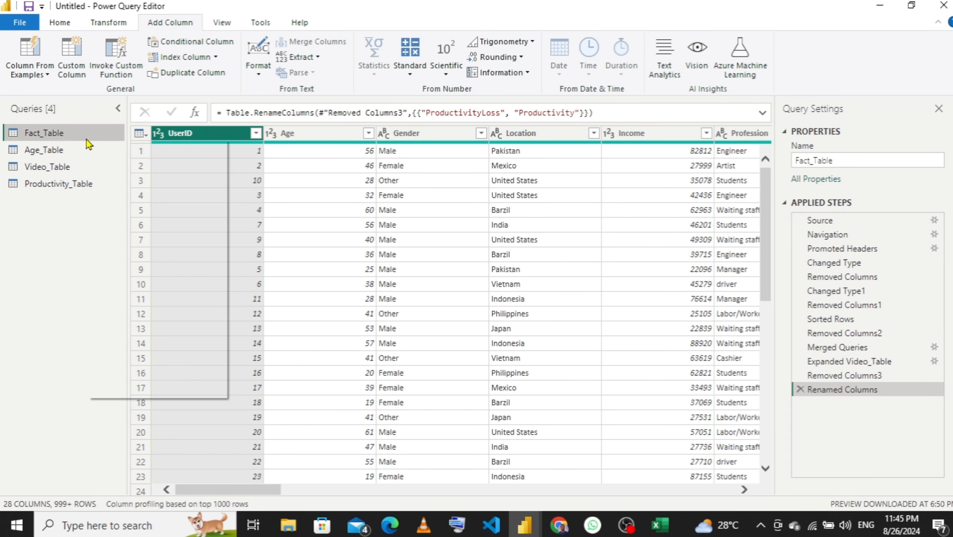
# - Duplicate the Fact_Table query and rename the copy as Salary_Table
pyautogui.click(139, 256)
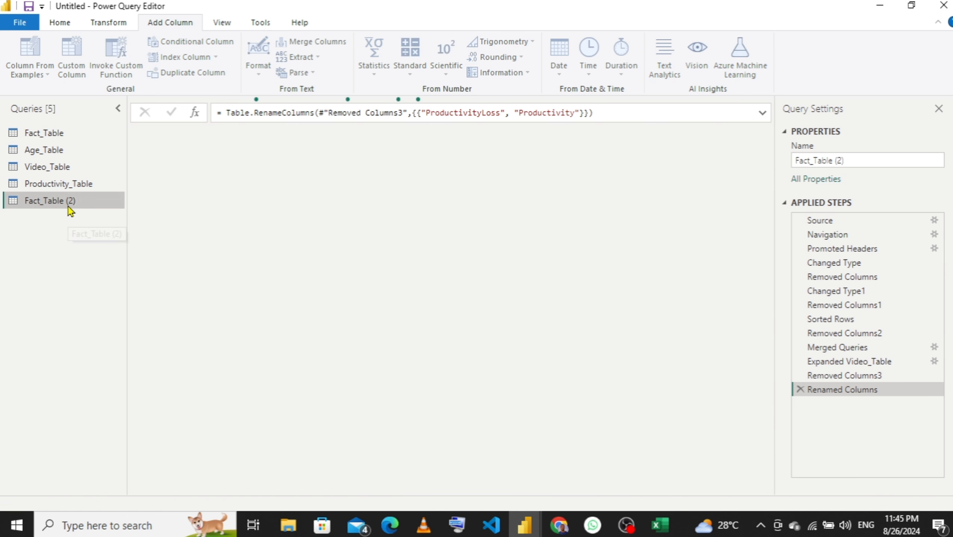
pyautogui.doubleClick(67, 201)
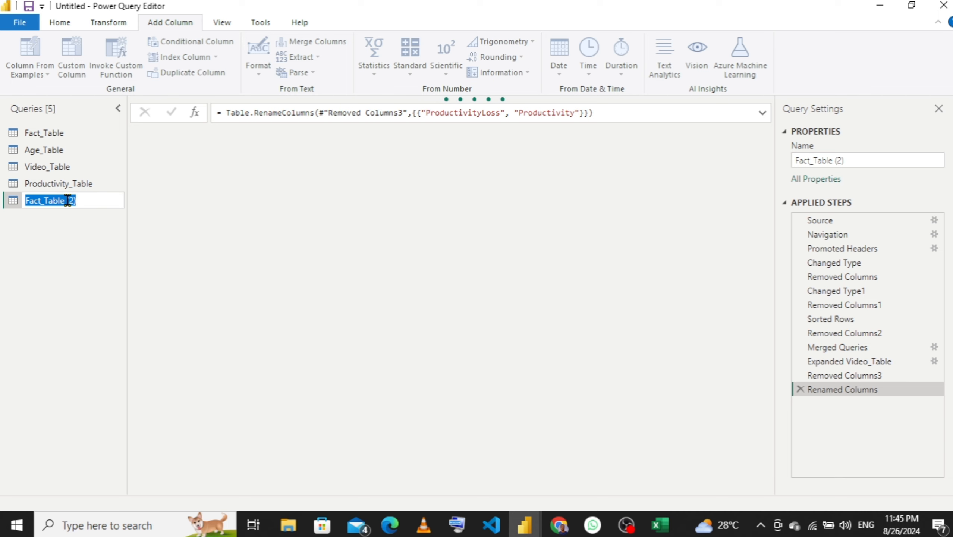
pyautogui.write('Sal')
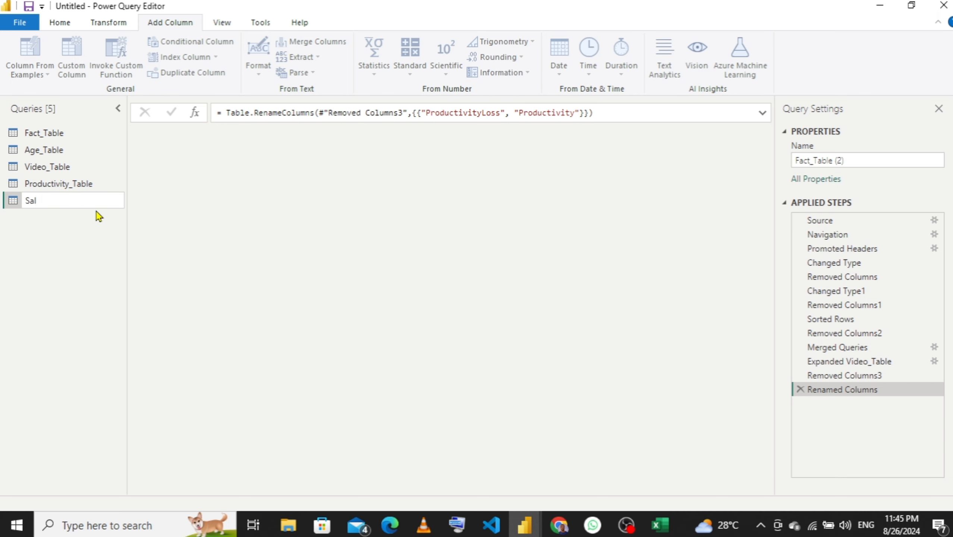
pyautogui.write('ar')
pyautogui.press('BackSpace')
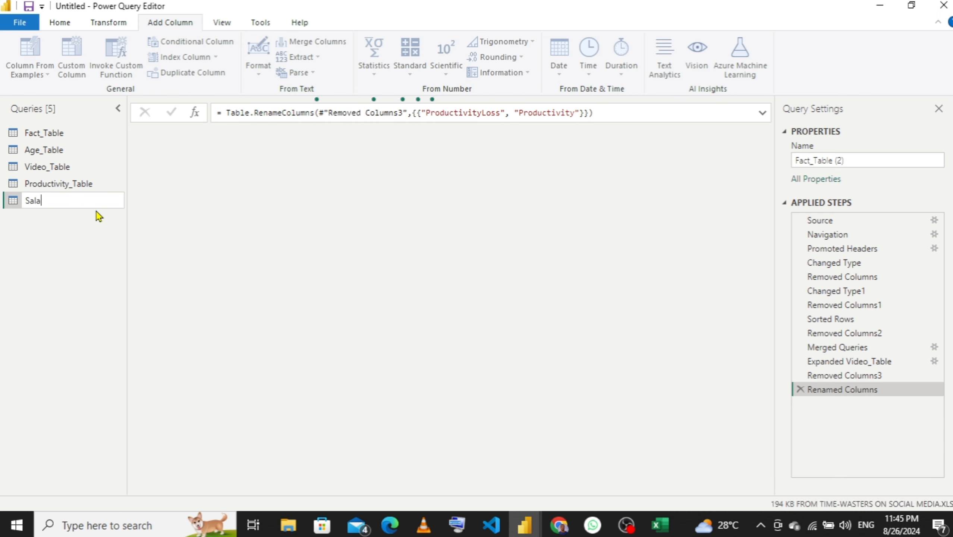
pyautogui.write('ary')
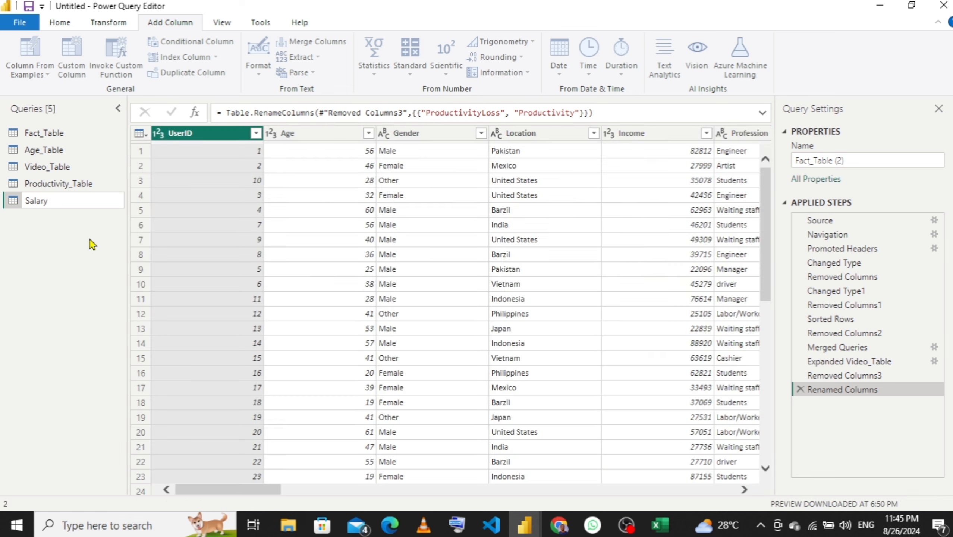
pyautogui.write('+')
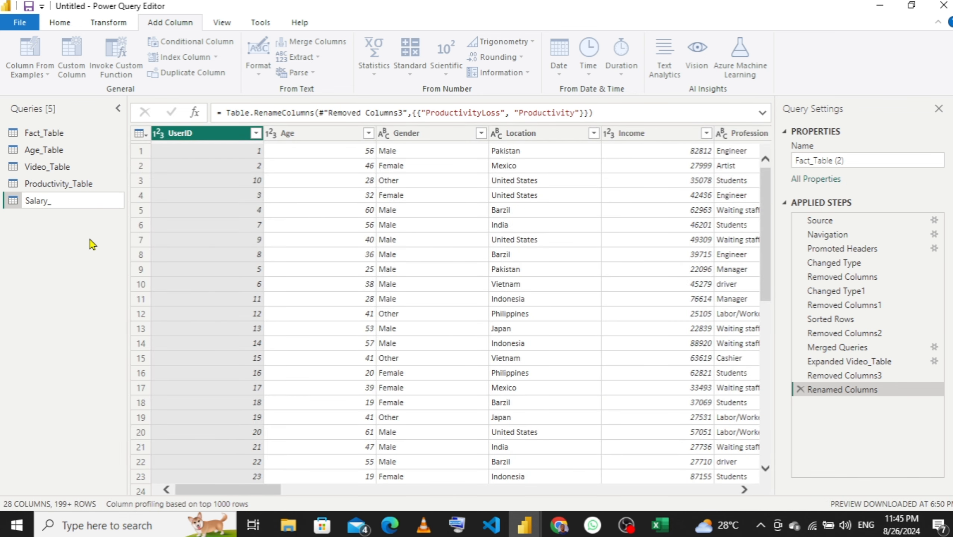
pyautogui.write('Table')
pyautogui.press('Return')
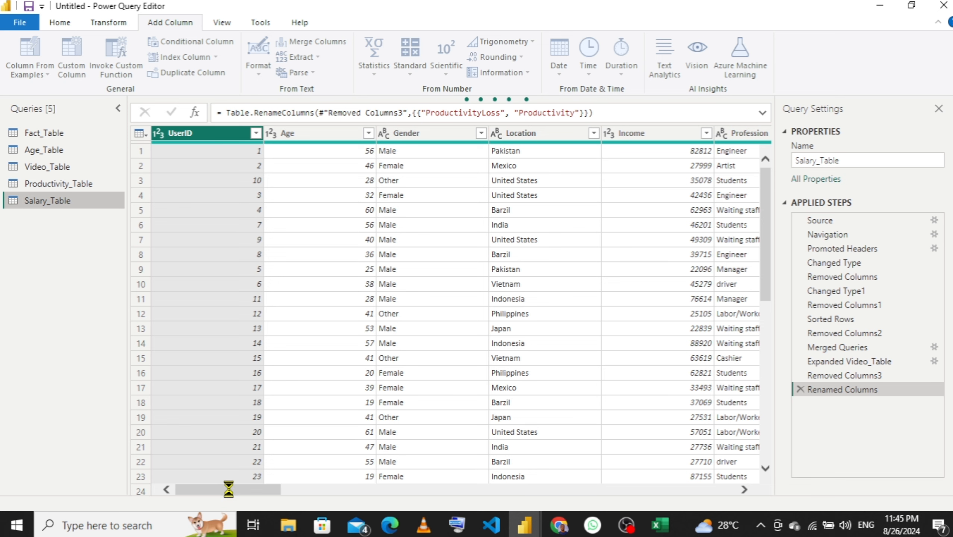
# - Keep only the Income column in Salary_Table and remove its duplicate values
pyautogui.moveTo(227, 493); pyautogui.dragTo(274, 505)
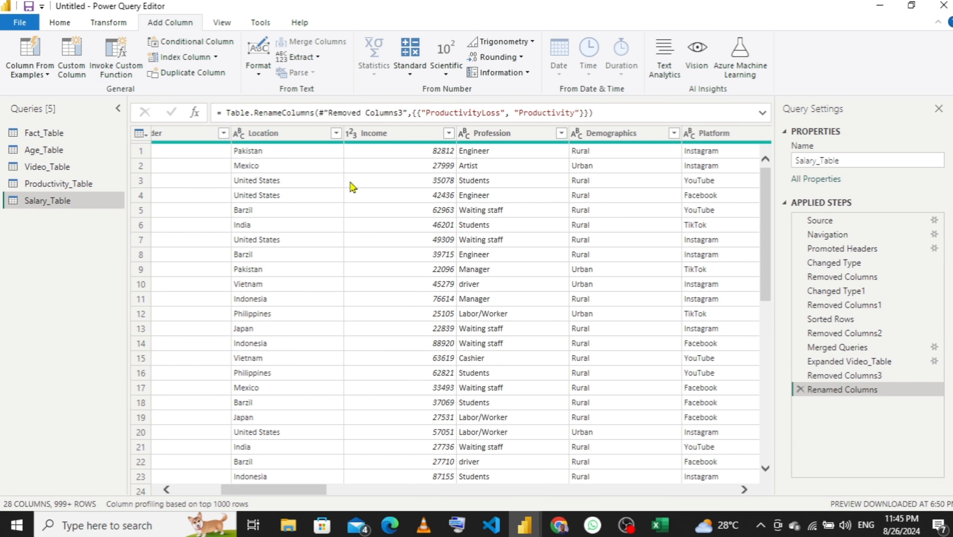
pyautogui.click(375, 134)
pyautogui.rightClick(375, 136)
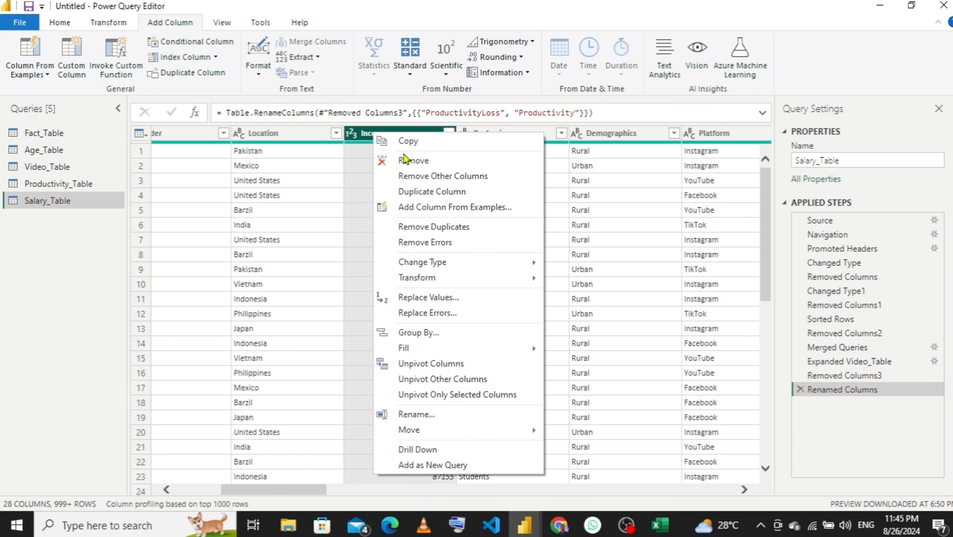
pyautogui.click(421, 176)
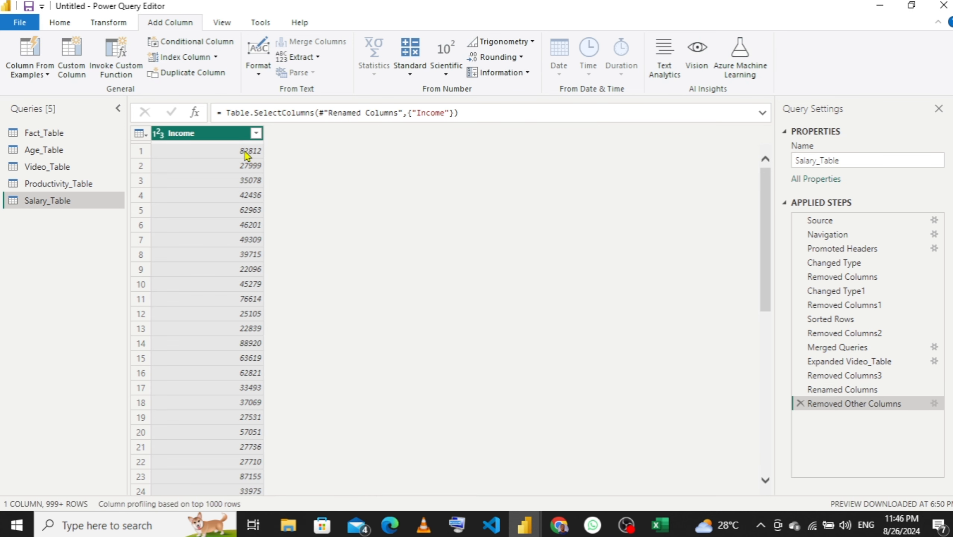
pyautogui.rightClick(216, 140)
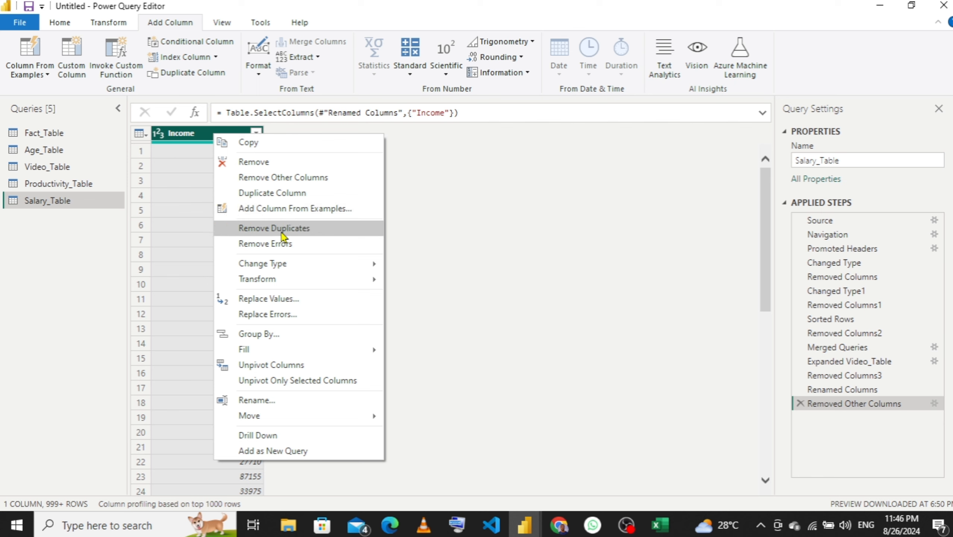
pyautogui.click(283, 229)
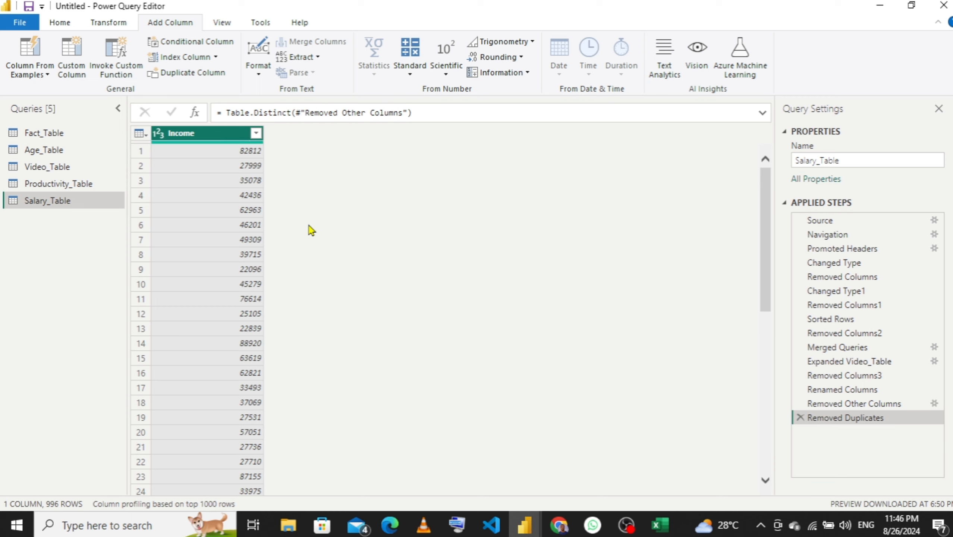
pyautogui.click(186, 42)
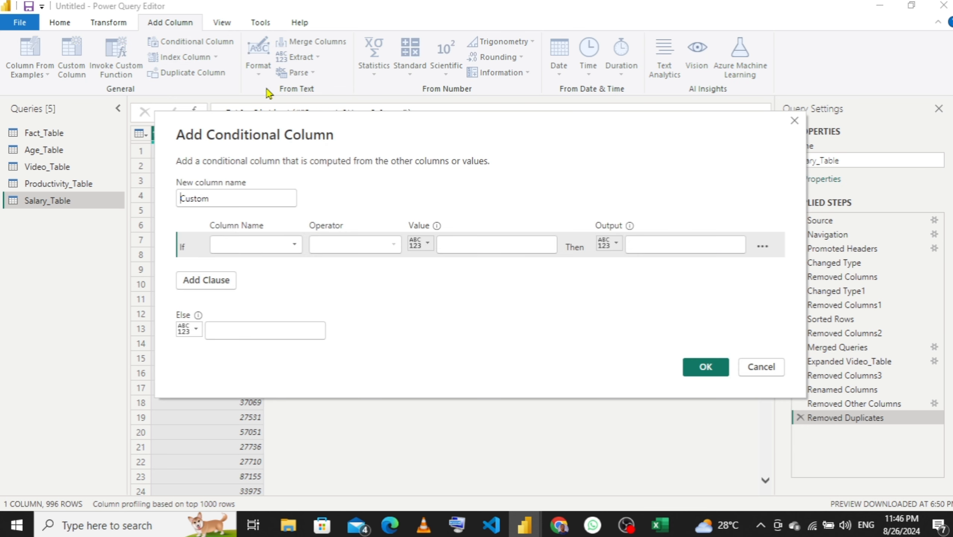
pyautogui.click(271, 198)
pyautogui.press('BackSpace')
pyautogui.press('BackSpace')
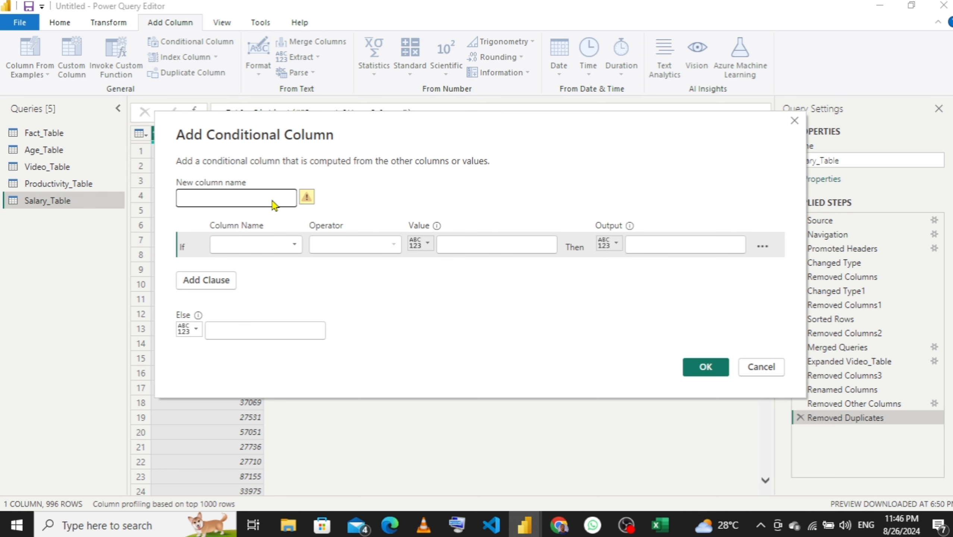
pyautogui.click(794, 122)
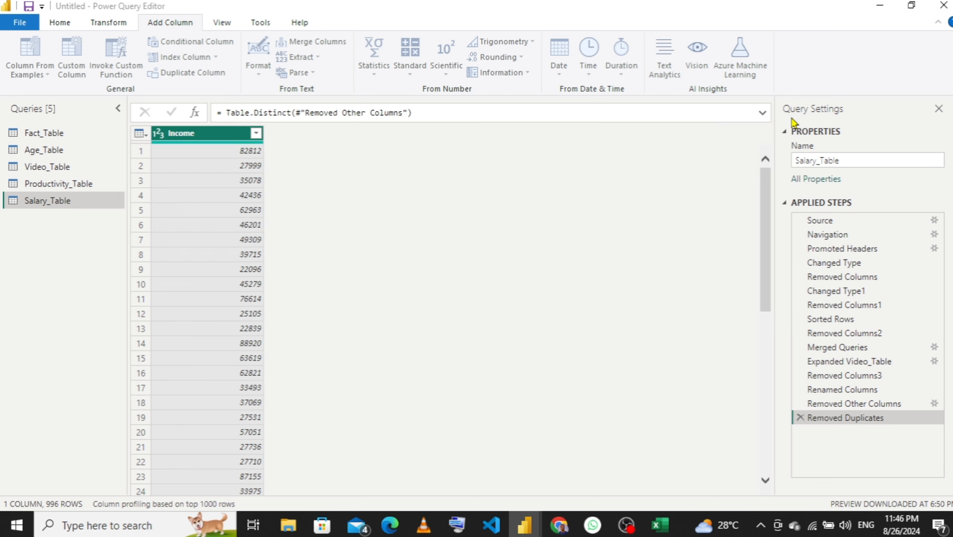
# - Examine the lowest and highest values in the Income column's filter list
pyautogui.click(256, 134)
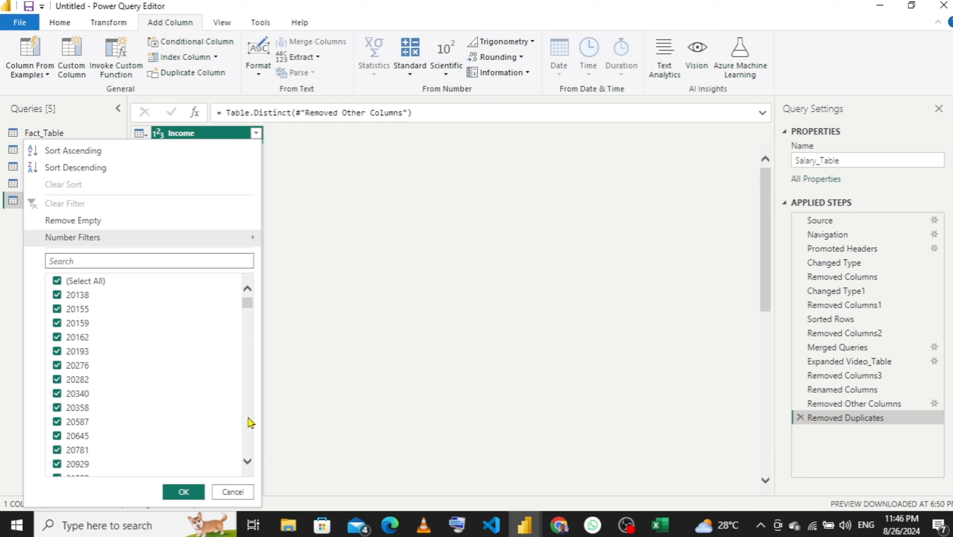
pyautogui.moveTo(252, 306); pyautogui.dragTo(262, 480)
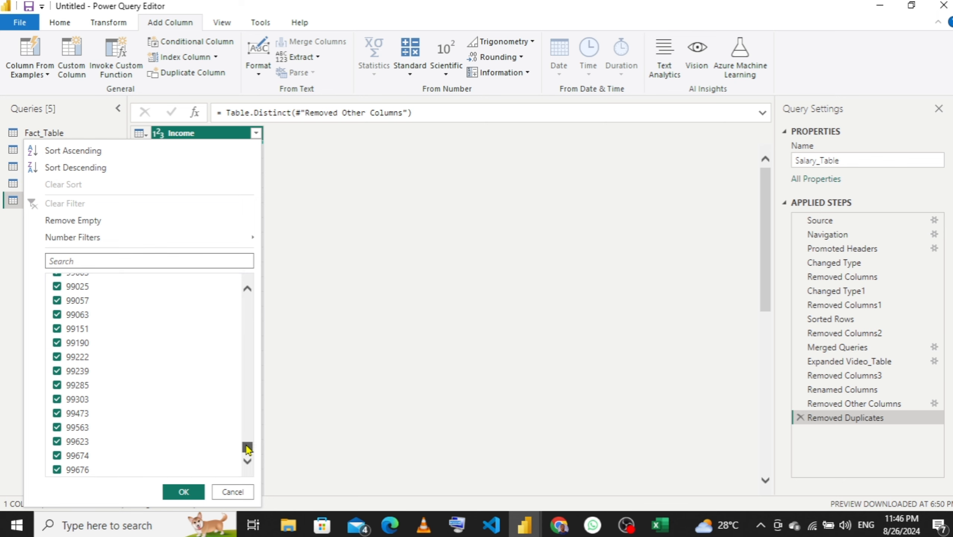
pyautogui.moveTo(247, 448); pyautogui.dragTo(247, 285)
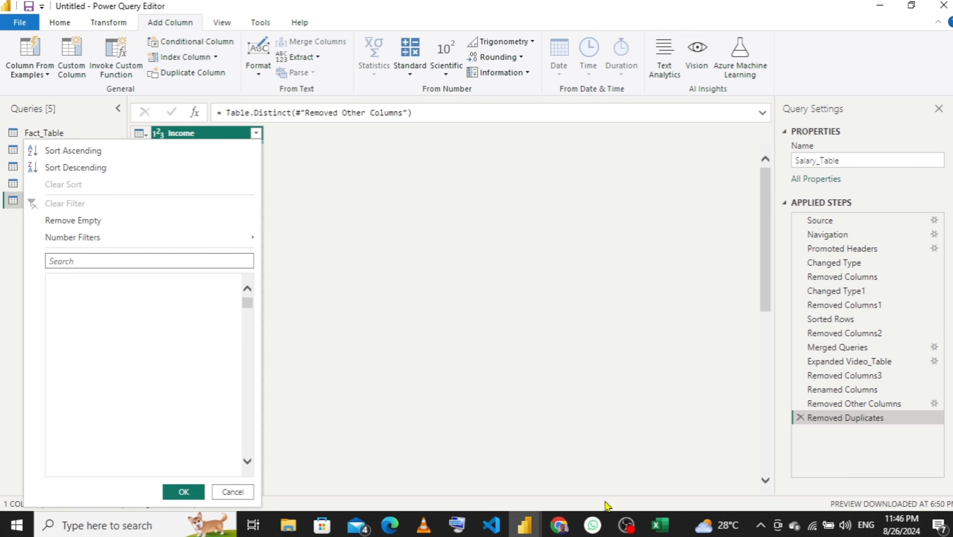
pyautogui.moveTo(523, 535)
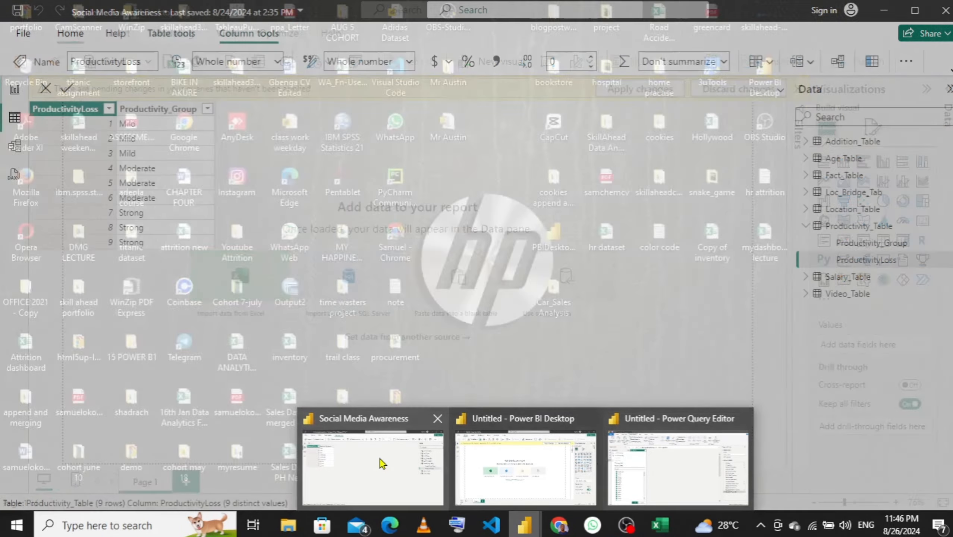
pyautogui.moveTo(383, 463)
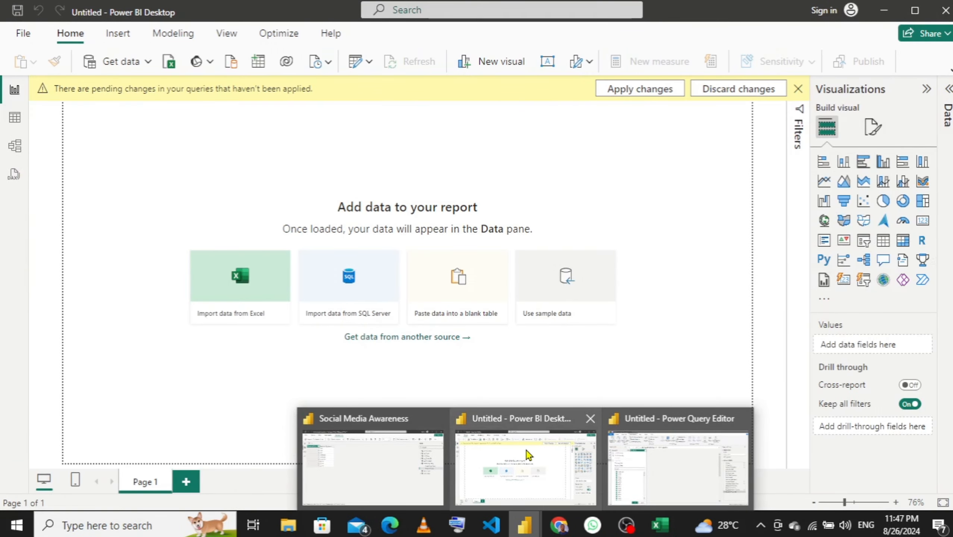
pyautogui.moveTo(678, 456)
pyautogui.click(508, 457)
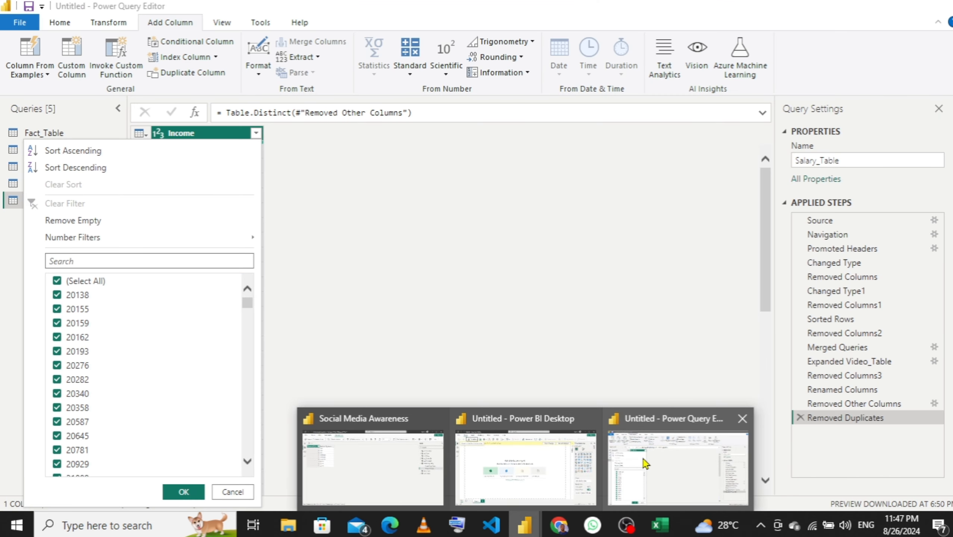
pyautogui.click(644, 463)
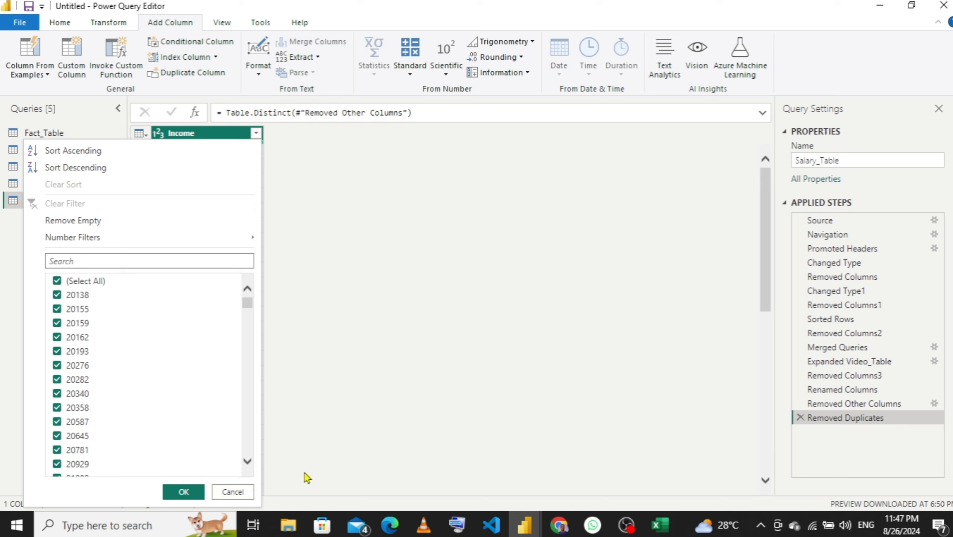
# - Find the Calculator app through the Windows search and open it
pyautogui.click(152, 525)
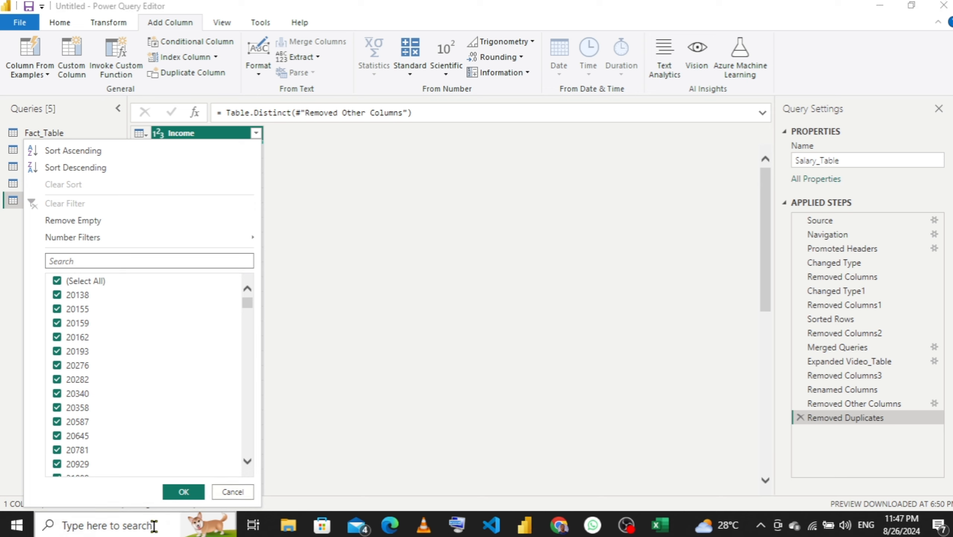
pyautogui.write('calcu')
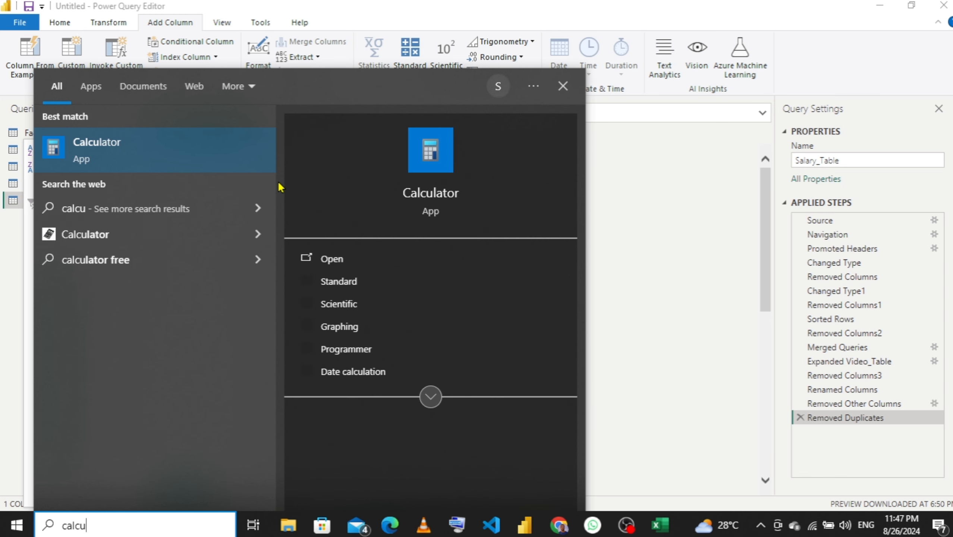
pyautogui.click(334, 262)
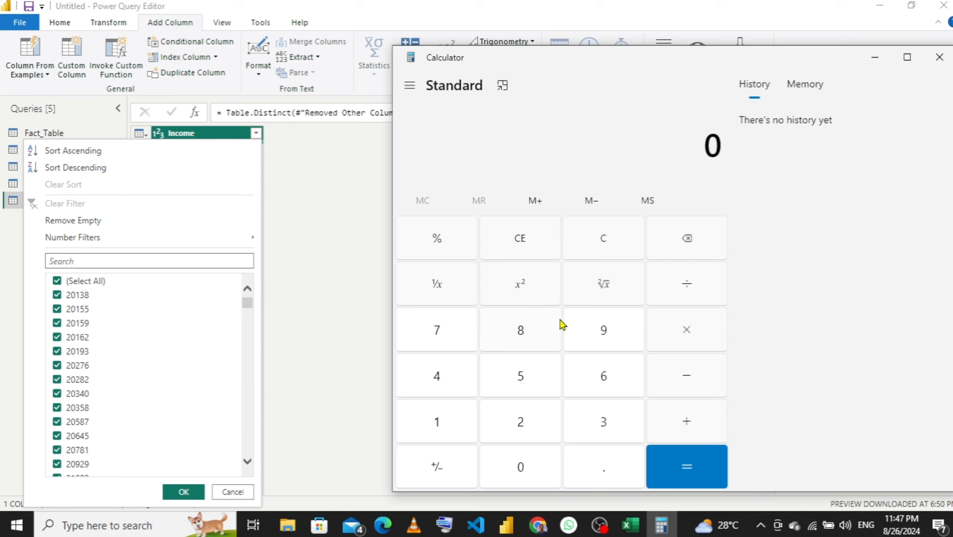
# - Work out the income range in Calculator by subtracting 20138 from 99675
pyautogui.click(604, 331)
pyautogui.click(603, 330)
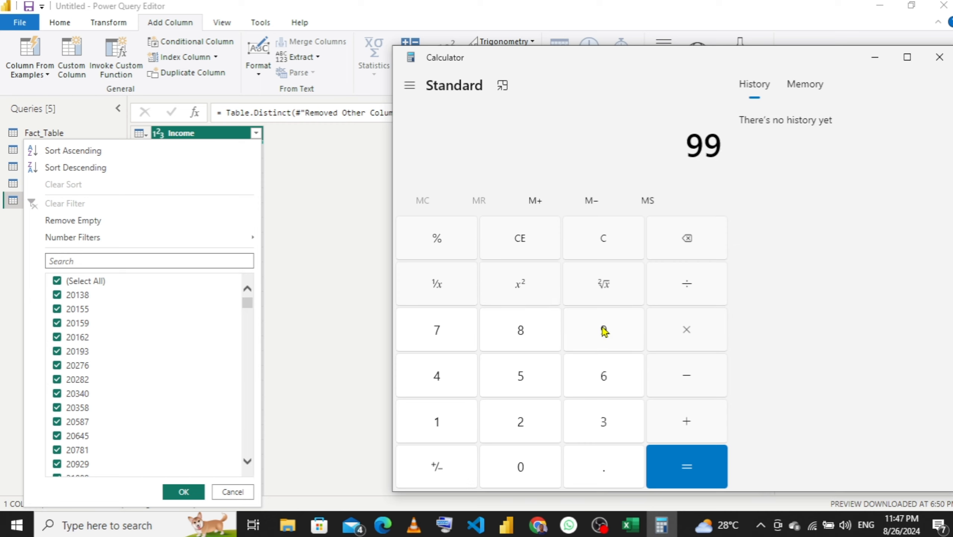
pyautogui.click(599, 382)
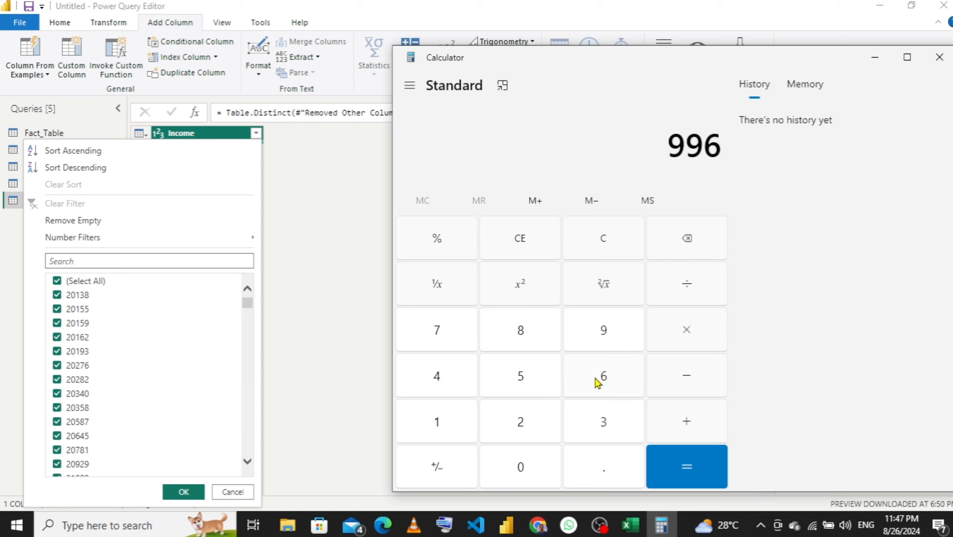
pyautogui.click(434, 338)
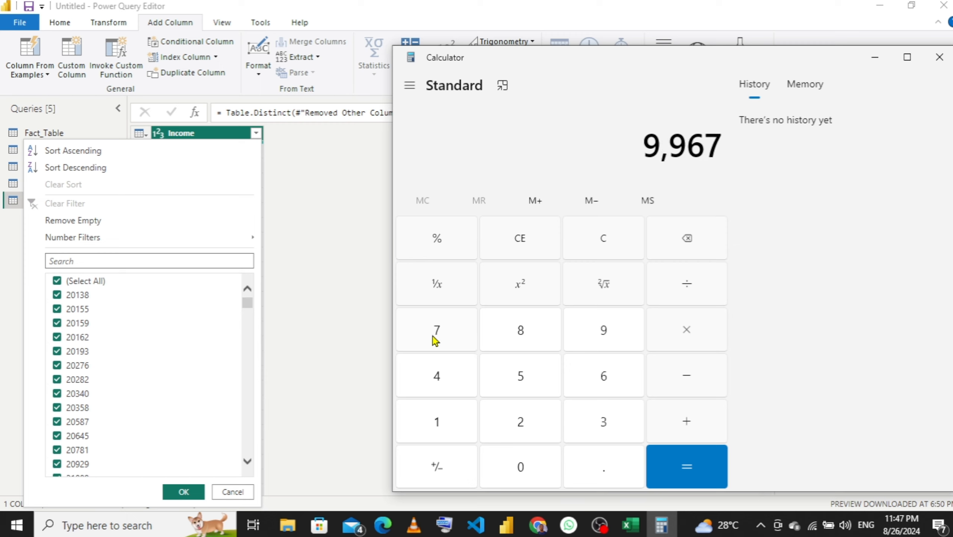
pyautogui.click(499, 365)
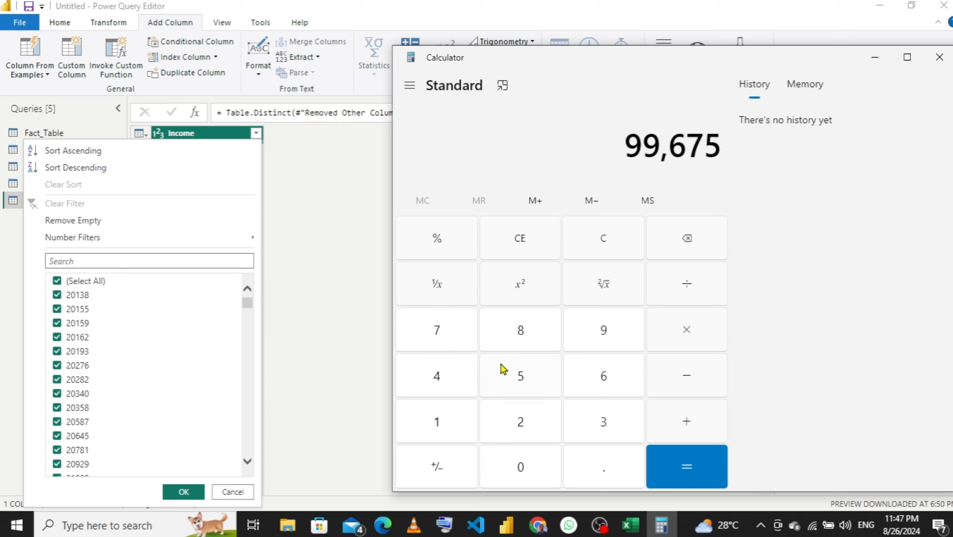
pyautogui.click(696, 374)
pyautogui.click(523, 430)
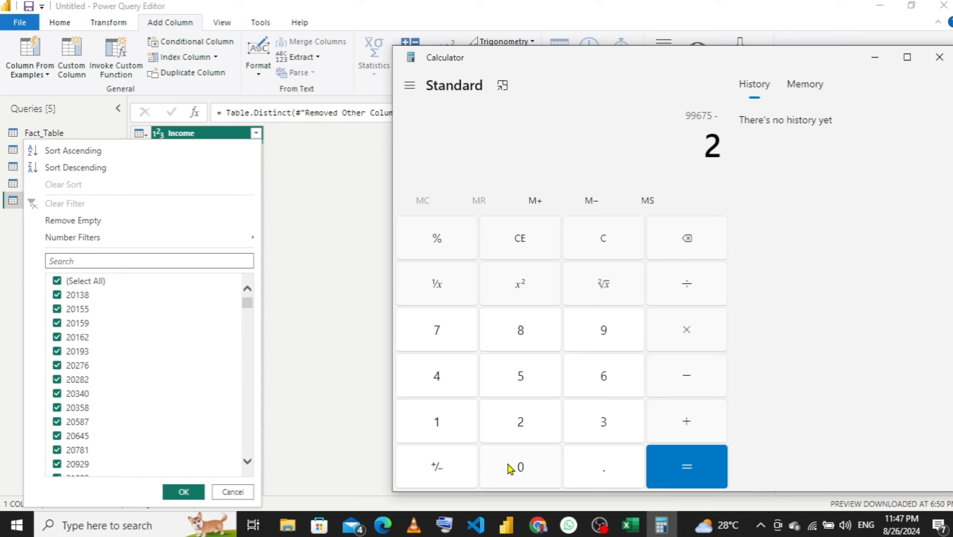
pyautogui.click(514, 474)
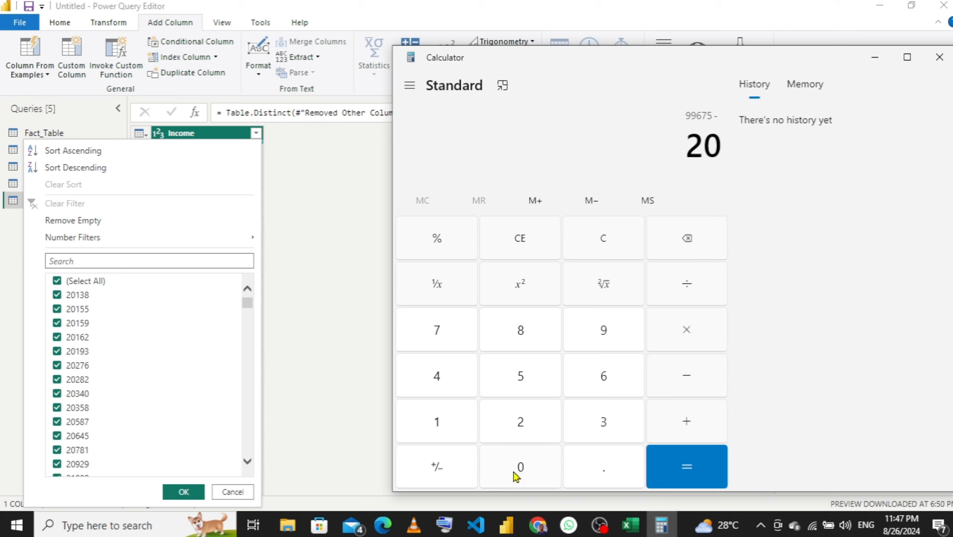
pyautogui.click(454, 408)
pyautogui.click(610, 428)
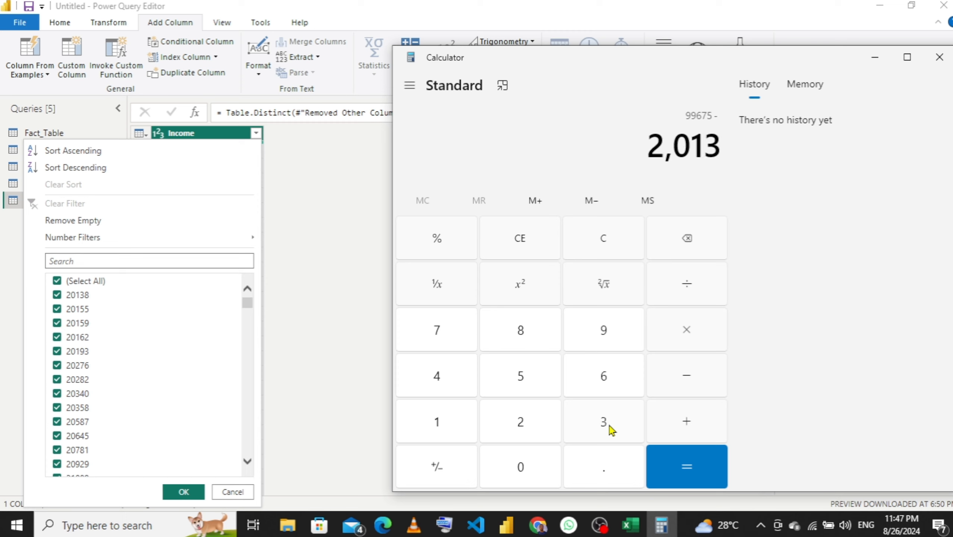
pyautogui.click(510, 336)
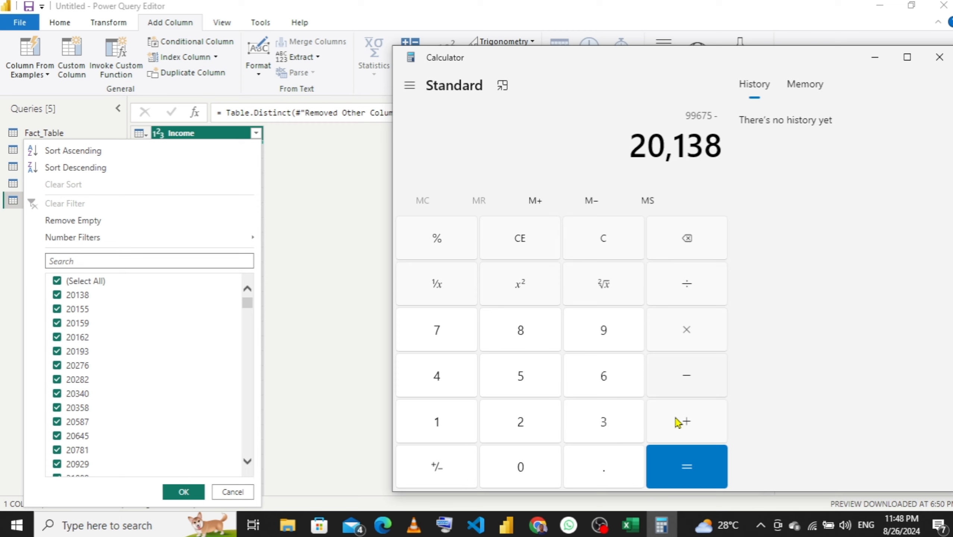
pyautogui.click(685, 472)
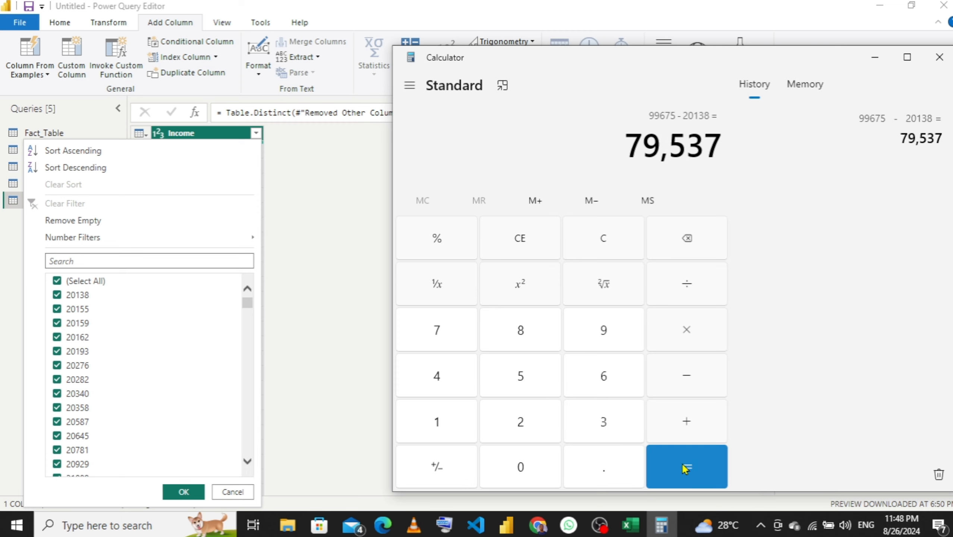
# - Divide the calculated income range by 5 in Calculator, and dismiss the Income column's filter list in Power Query without changes
pyautogui.click(690, 288)
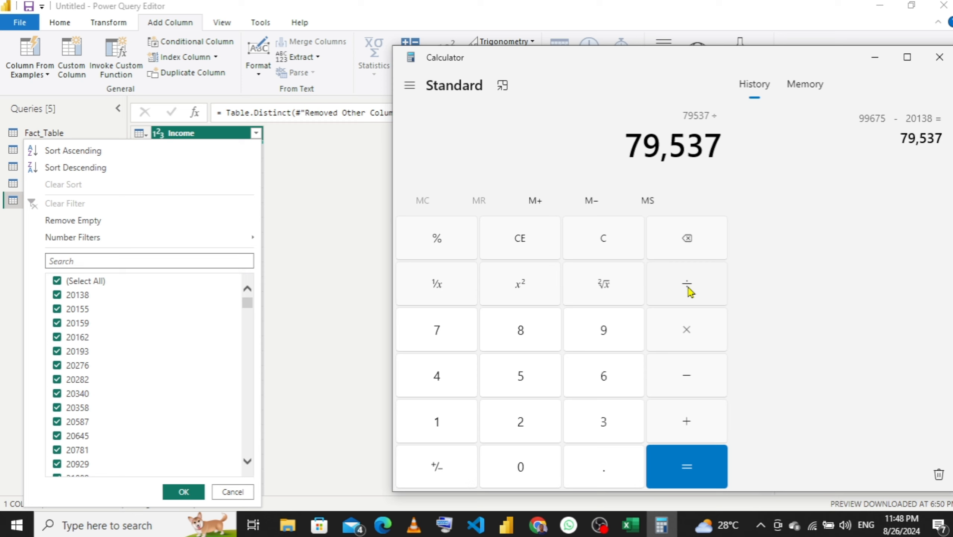
pyautogui.click(522, 377)
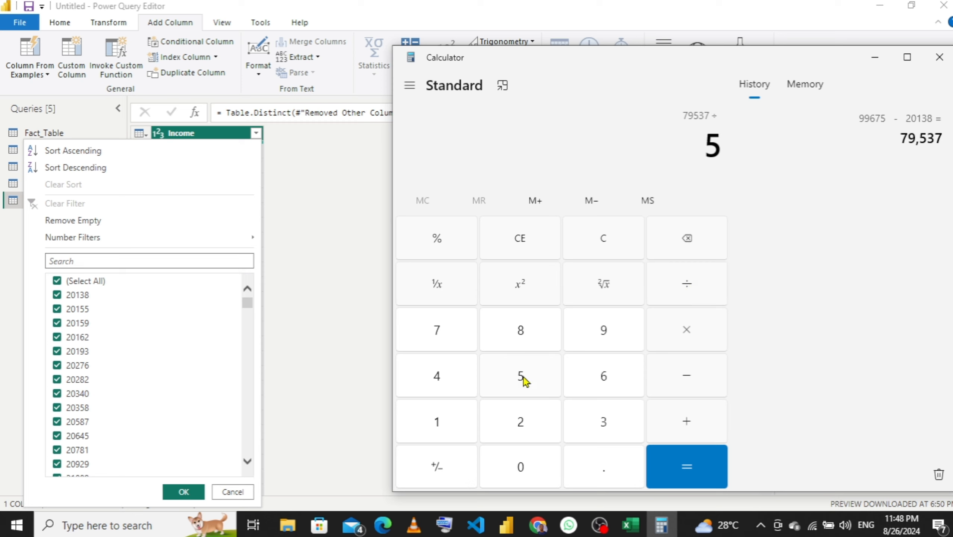
pyautogui.click(680, 471)
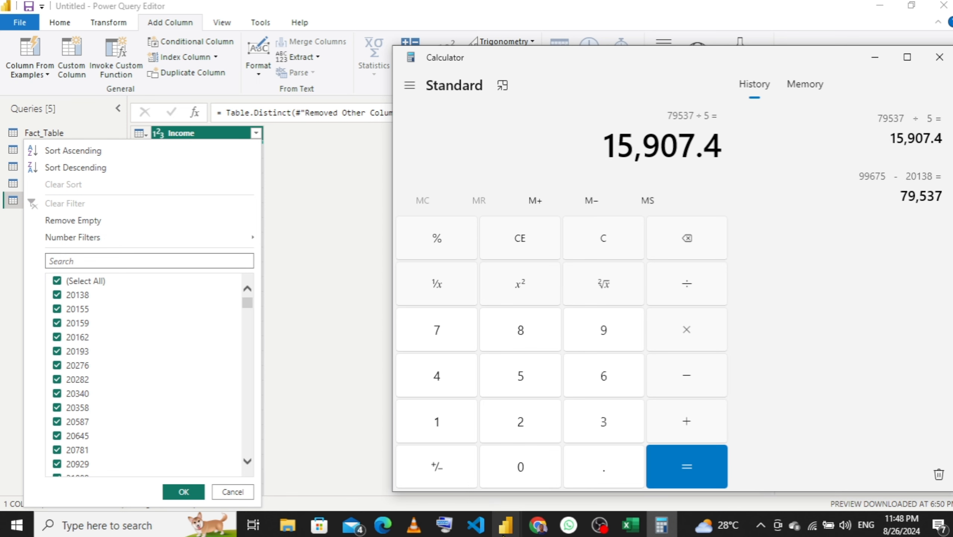
pyautogui.moveTo(505, 525)
pyautogui.moveTo(528, 481)
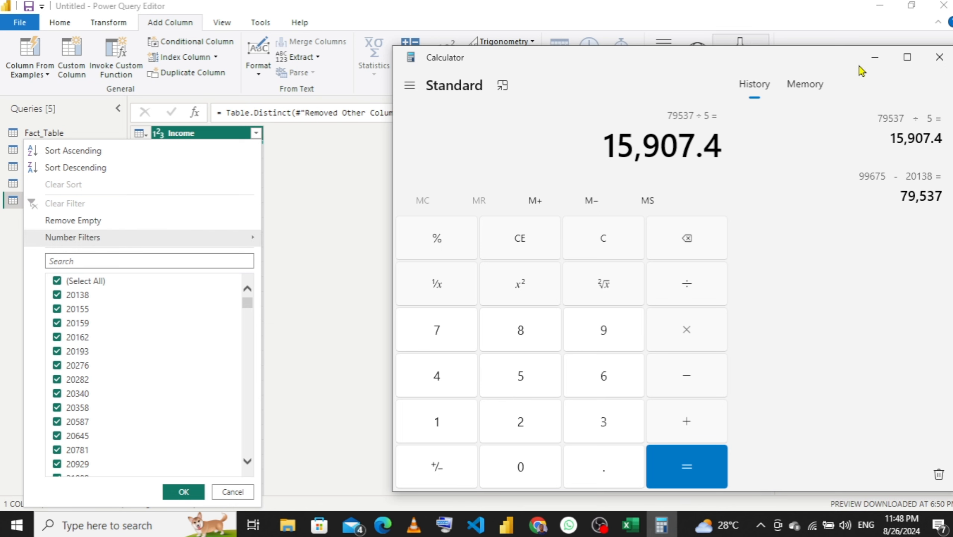
pyautogui.click(873, 59)
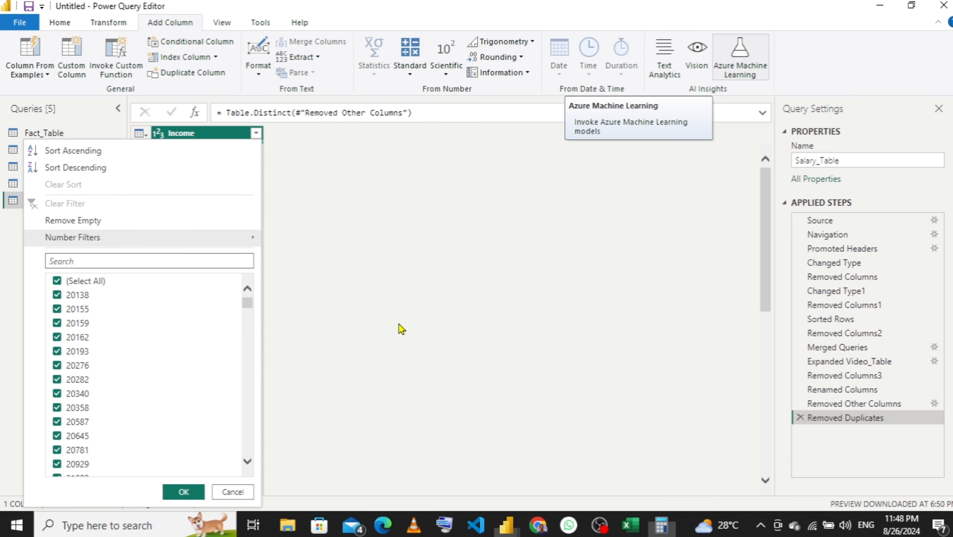
pyautogui.click(231, 492)
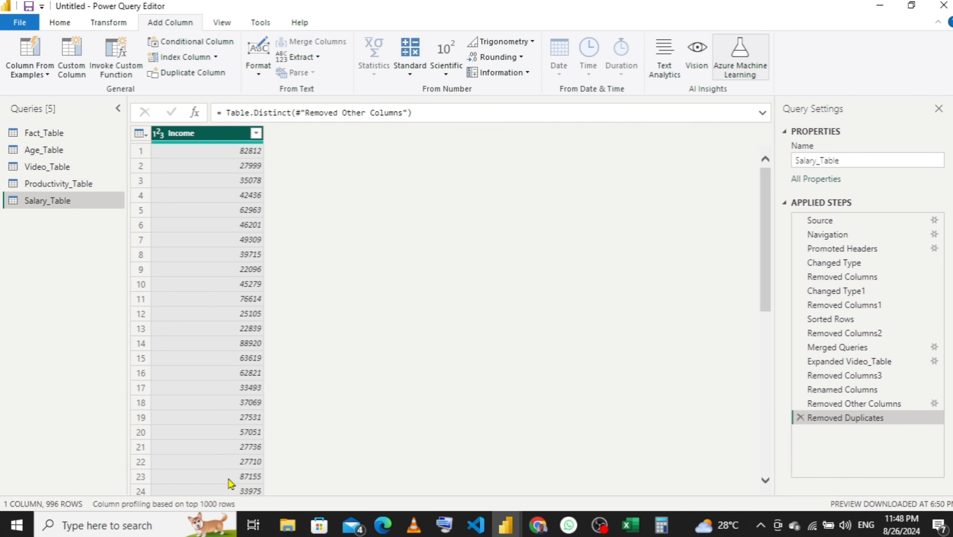
# - Start a conditional column in Salary_Table and name it Salary Group
pyautogui.click(202, 46)
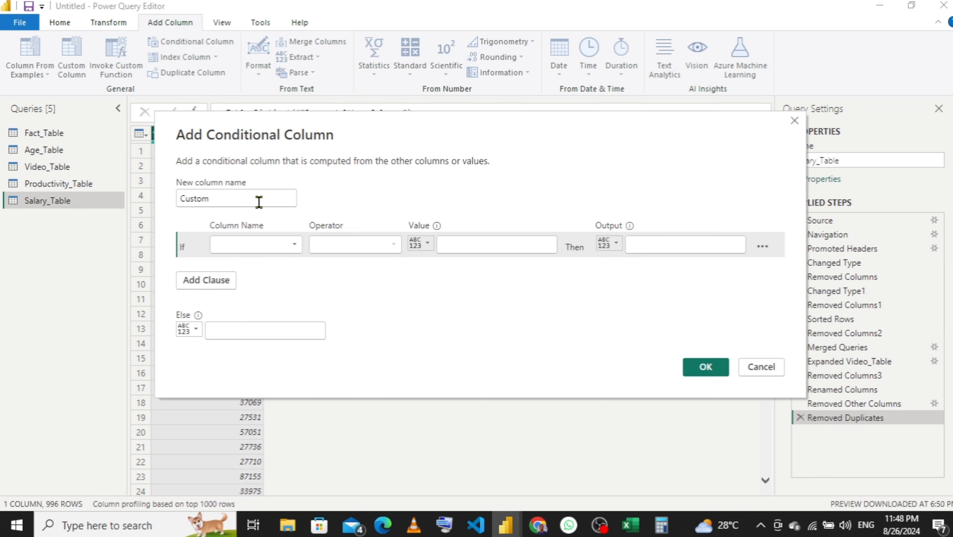
pyautogui.press('BackSpace')
pyautogui.press('BackSpace')
pyautogui.press('BackSpace')
pyautogui.press('BackSpace')
pyautogui.press('BackSpace')
pyautogui.press('BackSpace')
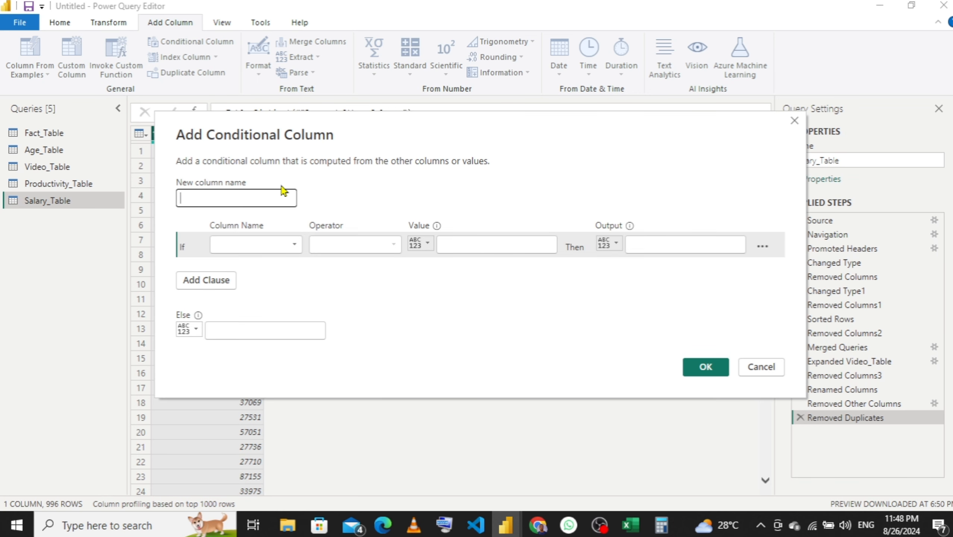
pyautogui.write('Salary Group')
# - Set the first condition to test whether Income is less than or equal to a value
pyautogui.click(281, 249)
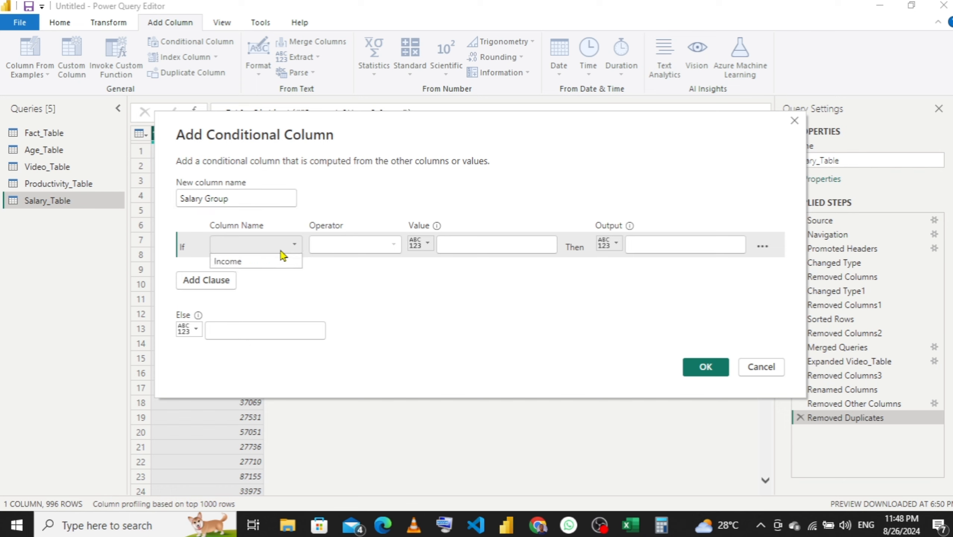
pyautogui.click(272, 262)
pyautogui.click(351, 245)
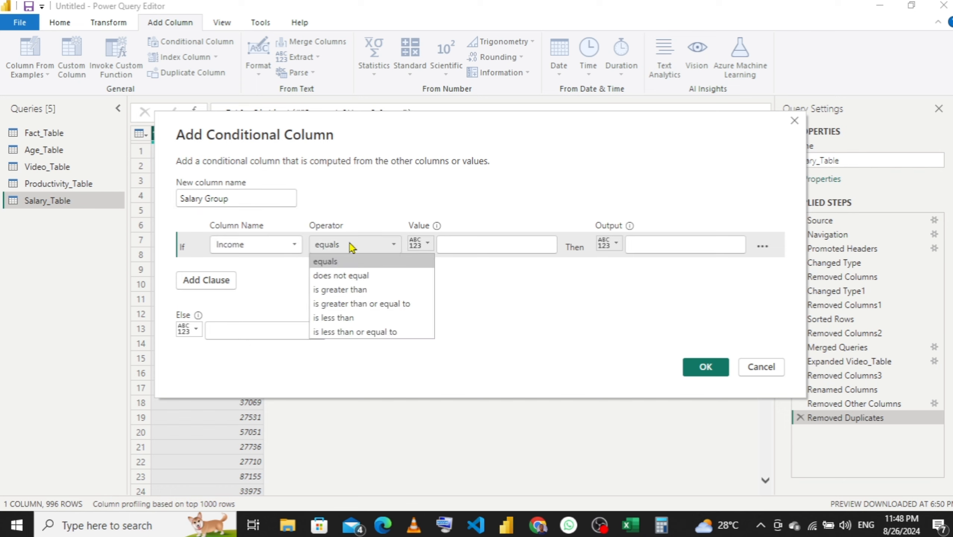
pyautogui.click(360, 334)
pyautogui.click(475, 248)
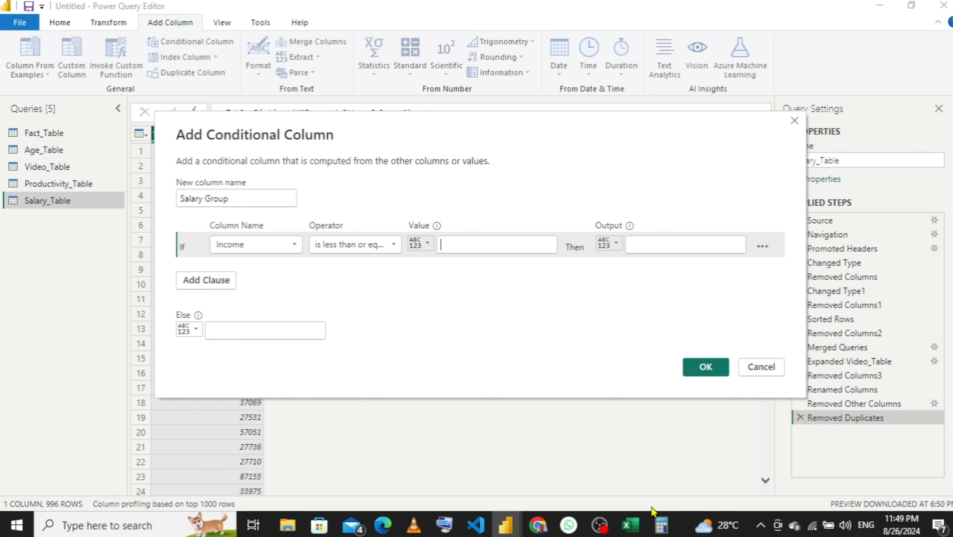
# - Switch to Calculator, copy the 15,907.4 group width and clear the current entry
pyautogui.click(661, 526)
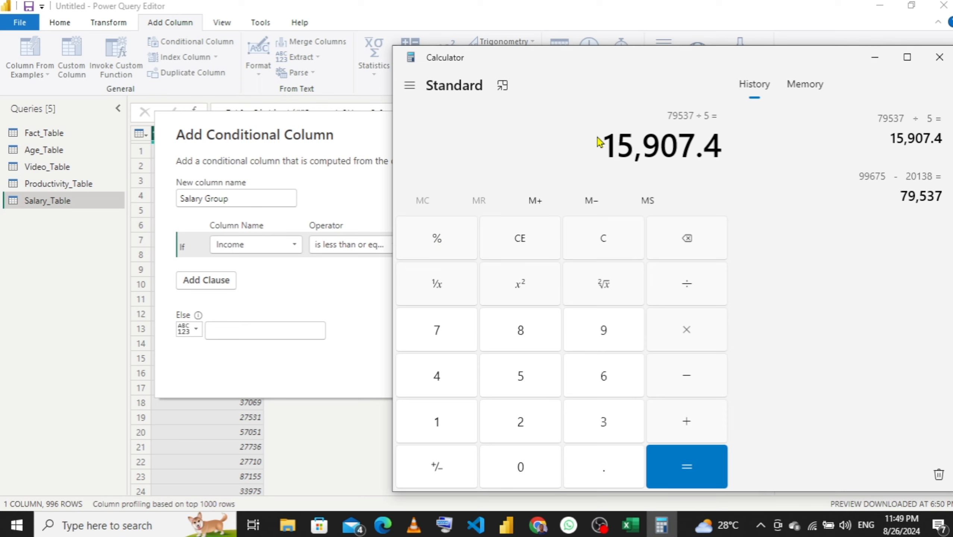
pyautogui.moveTo(596, 147); pyautogui.dragTo(729, 140)
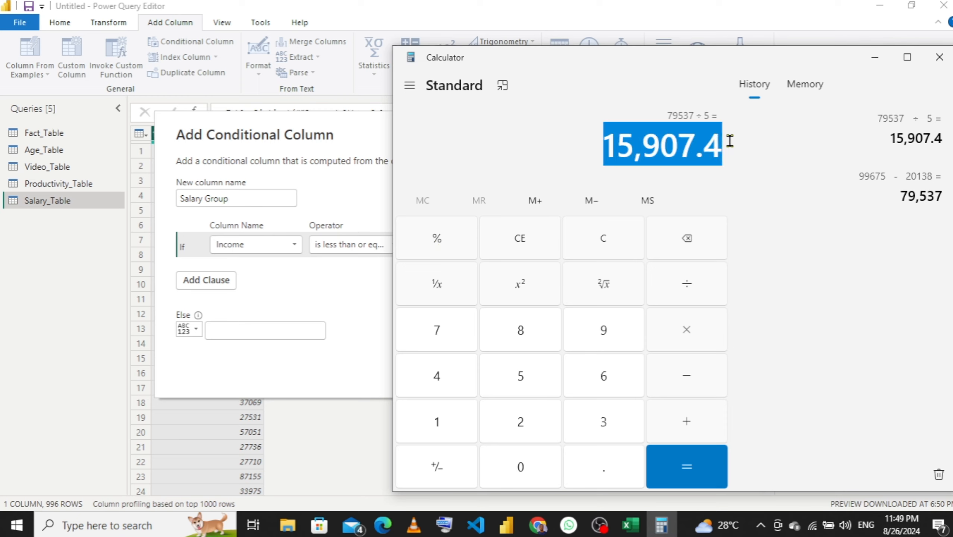
pyautogui.rightClick(706, 146)
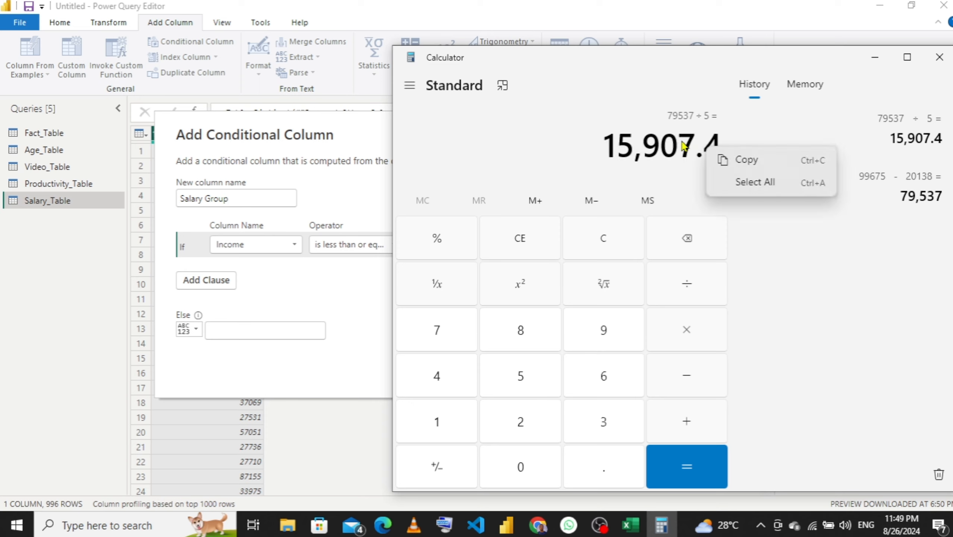
pyautogui.click(616, 150)
pyautogui.moveTo(604, 144); pyautogui.dragTo(721, 143)
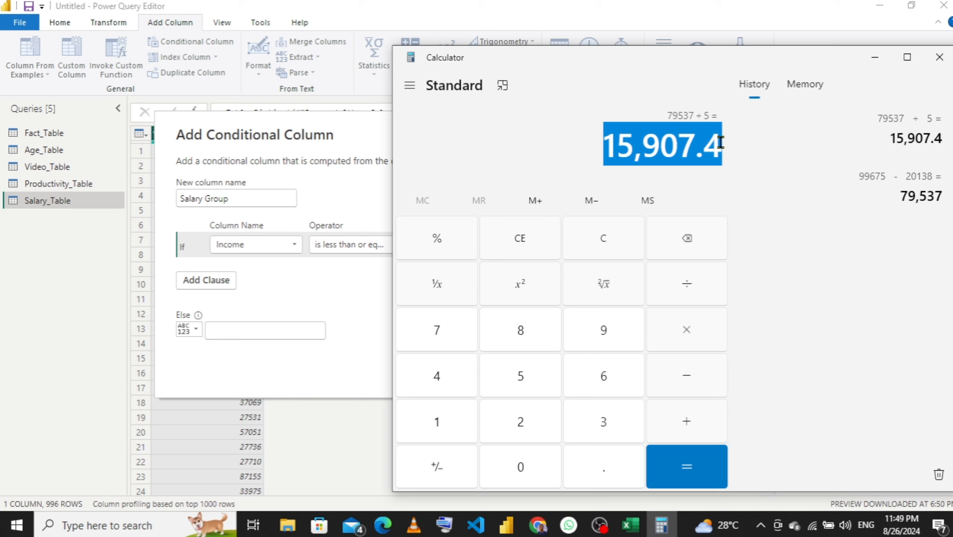
pyautogui.rightClick(685, 154)
pyautogui.click(701, 166)
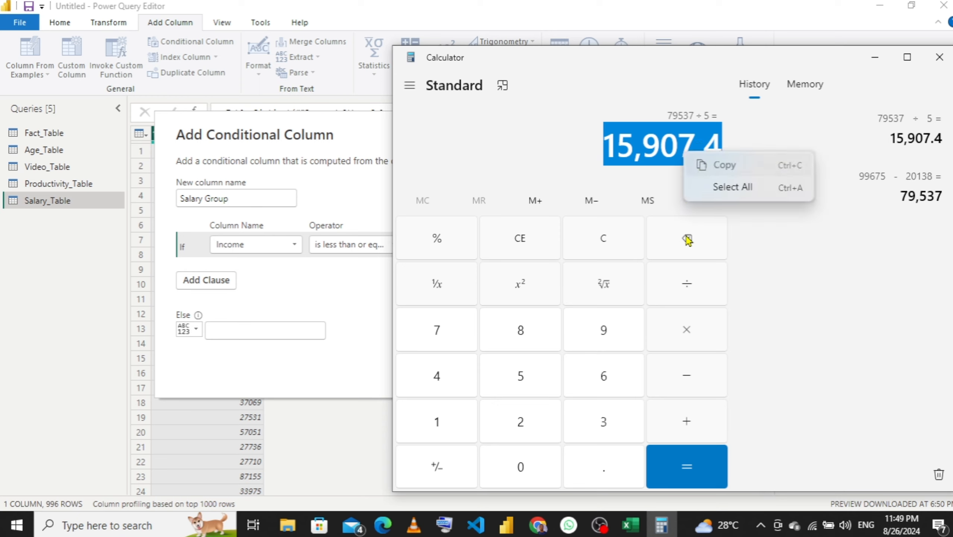
pyautogui.click(536, 237)
pyautogui.click(536, 236)
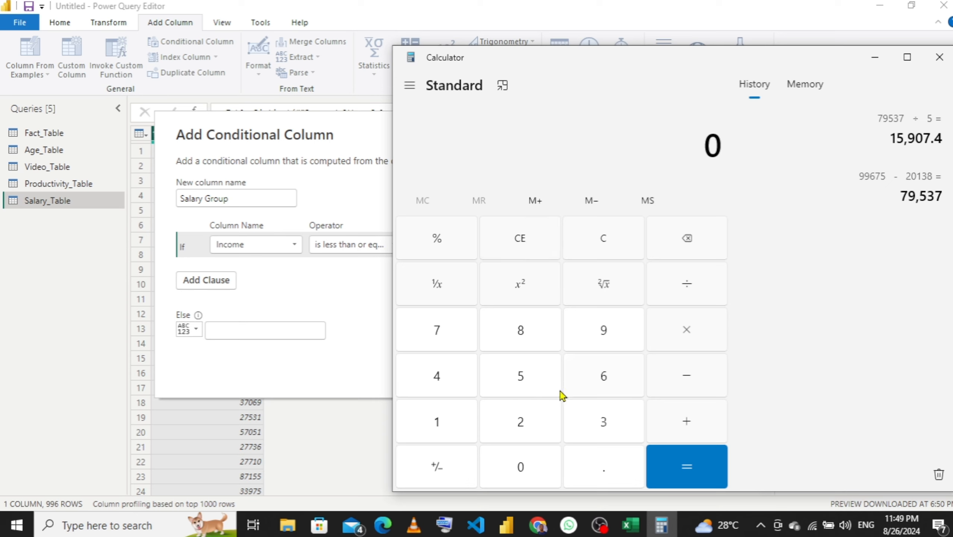
# - Calculate the first group's upper limit by adding the copied group width to 20138
pyautogui.click(539, 436)
pyautogui.click(530, 462)
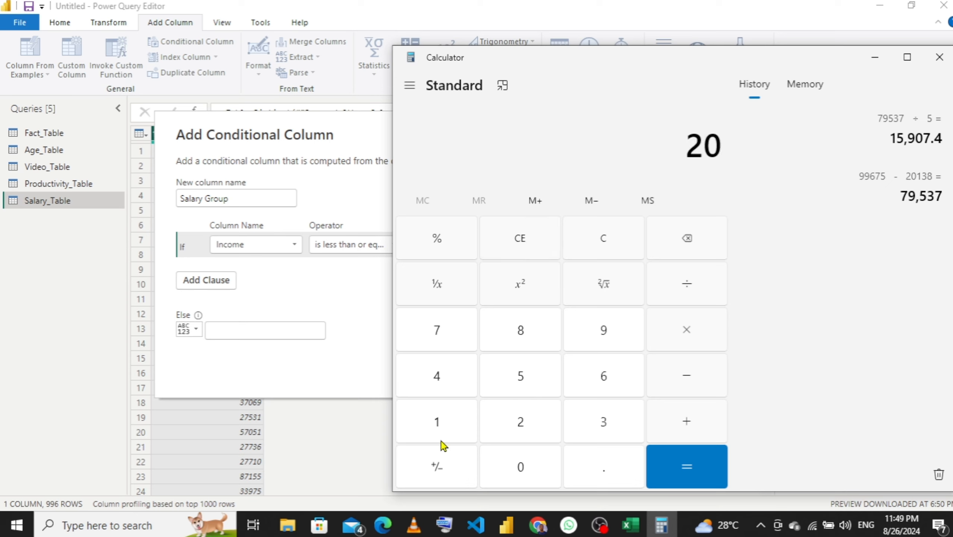
pyautogui.click(441, 429)
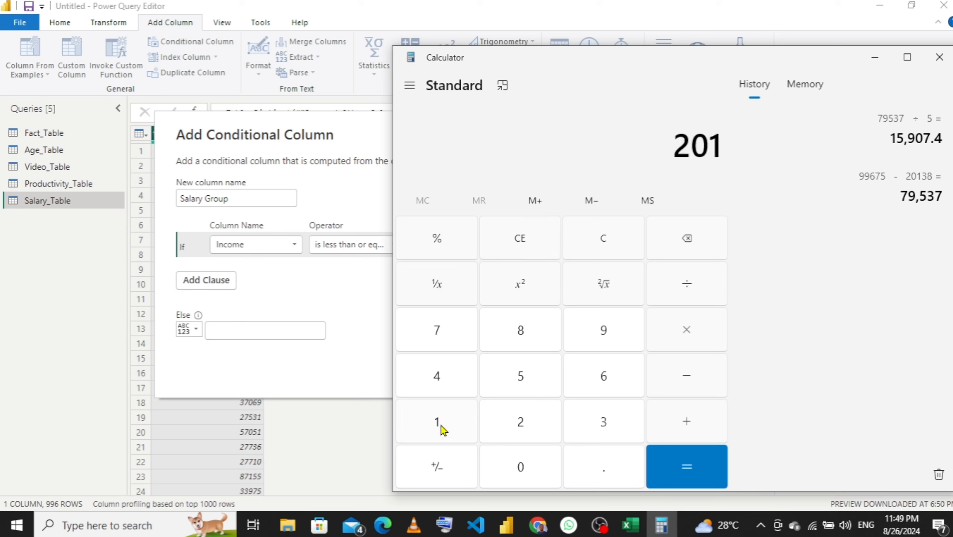
pyautogui.click(612, 426)
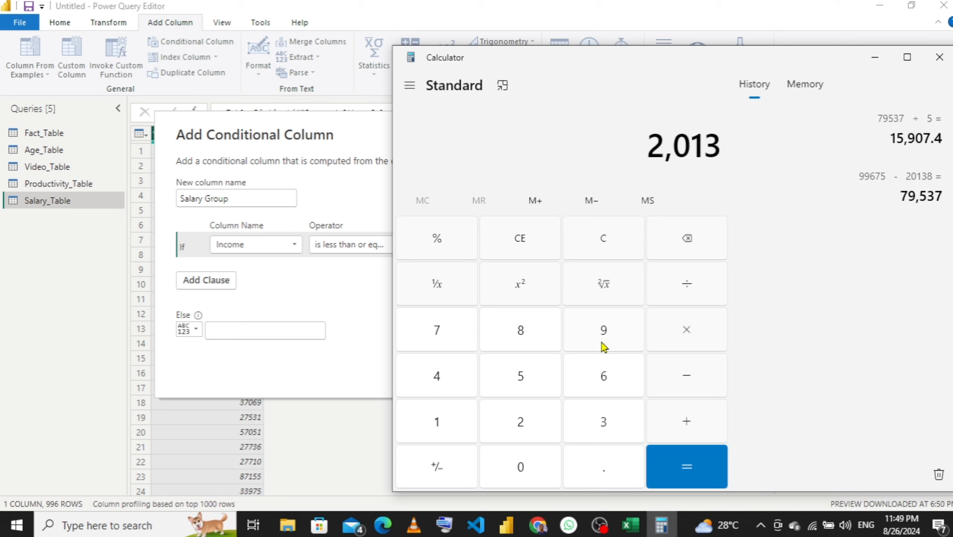
pyautogui.click(528, 340)
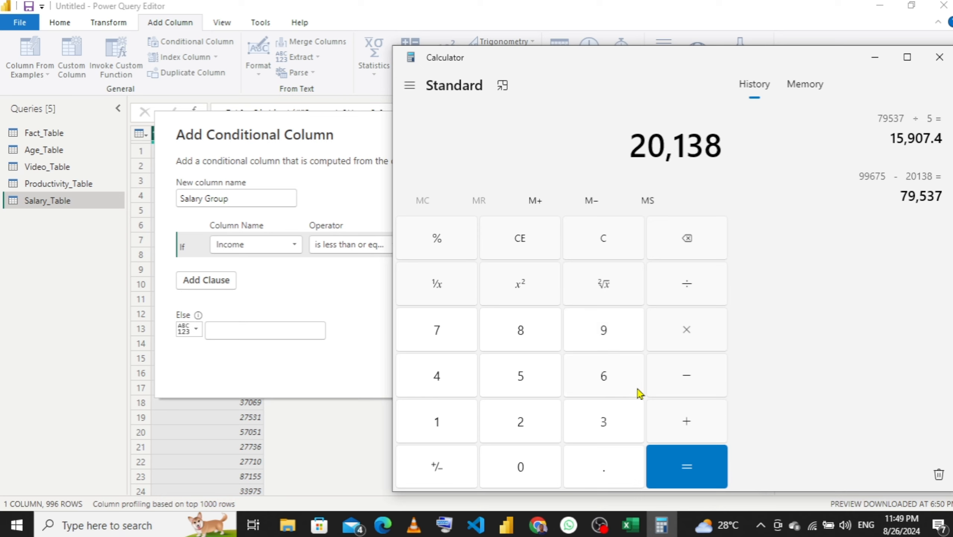
pyautogui.click(673, 413)
pyautogui.hotkey('ctrl', 'v')
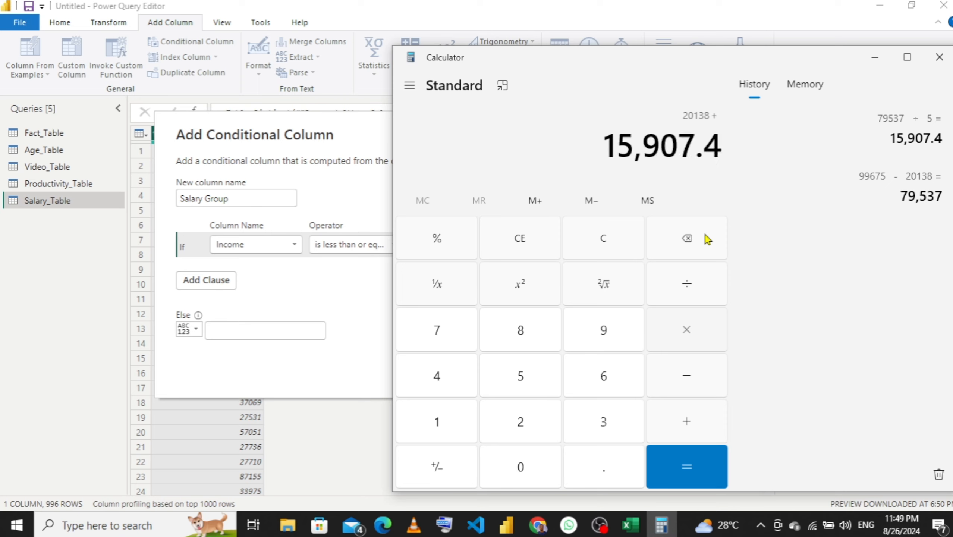
pyautogui.click(693, 478)
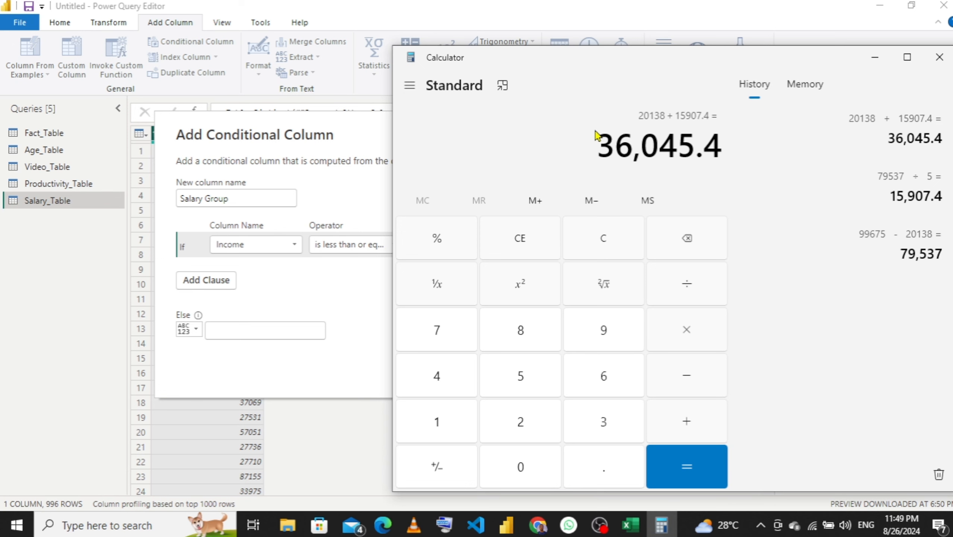
# - Move Calculator off the conditional column settings and set the first condition's comparison value to 36045
pyautogui.moveTo(560, 64); pyautogui.dragTo(691, 139)
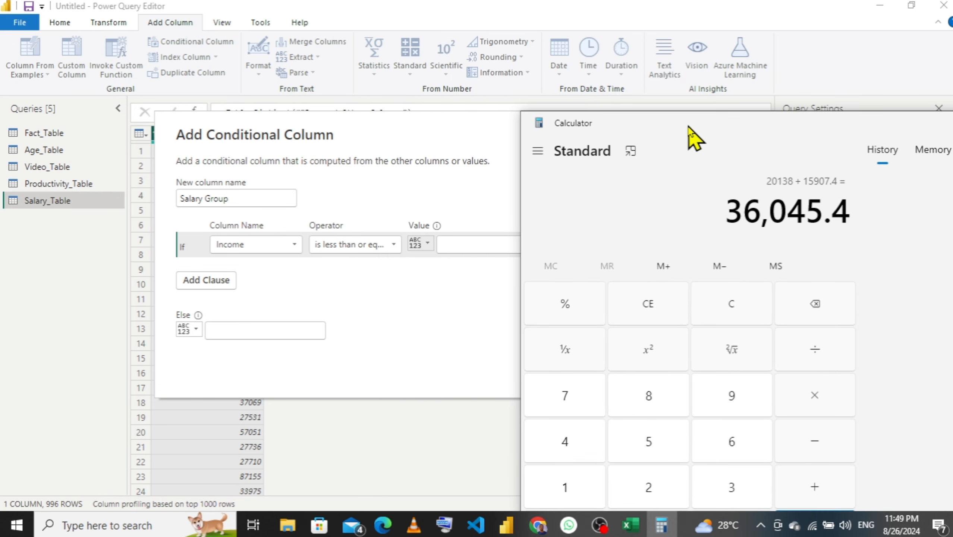
pyautogui.click(467, 248)
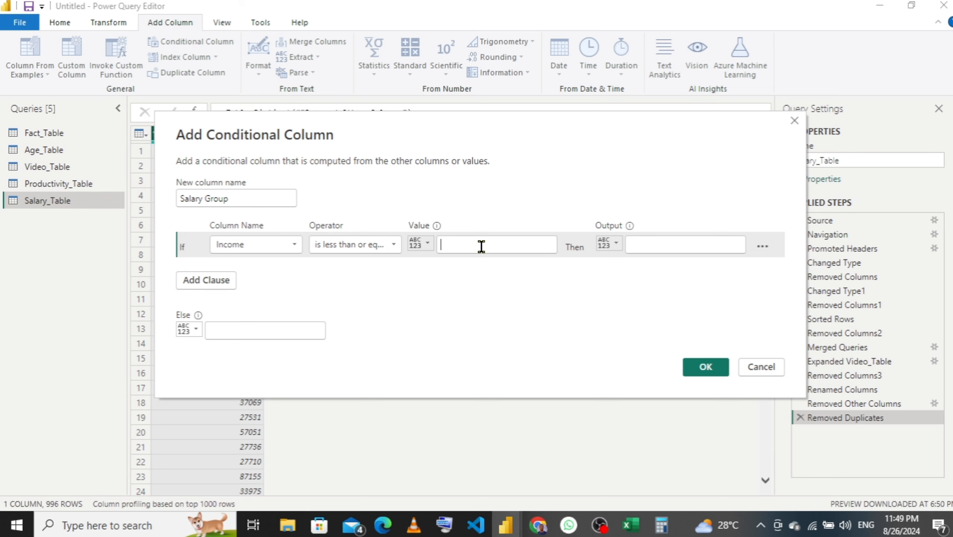
pyautogui.write('30')
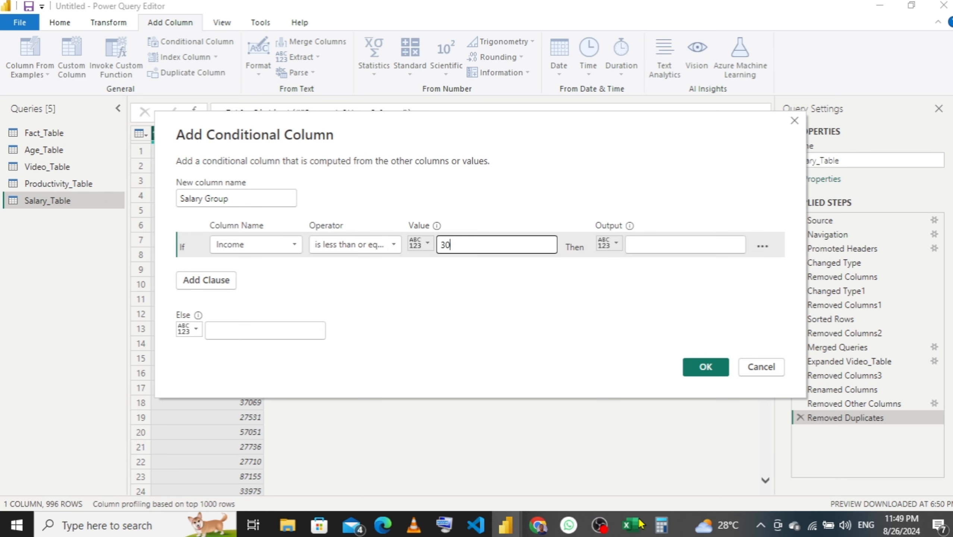
pyautogui.moveTo(662, 525)
pyautogui.moveTo(661, 458)
pyautogui.press('BackSpace')
pyautogui.write('6045')
# - Set the first condition's output to 20-36K
pyautogui.click(642, 246)
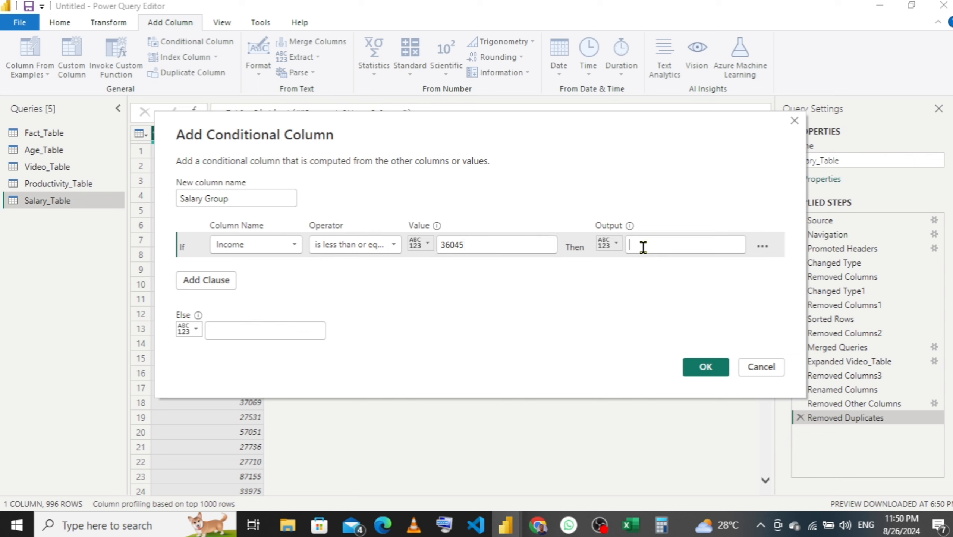
pyautogui.write('20K-36')
pyautogui.press('BackSpace')
pyautogui.click(664, 243)
pyautogui.write('K')
# - Add an Else If clause that tests whether Income is less than or equal to a value
pyautogui.click(190, 283)
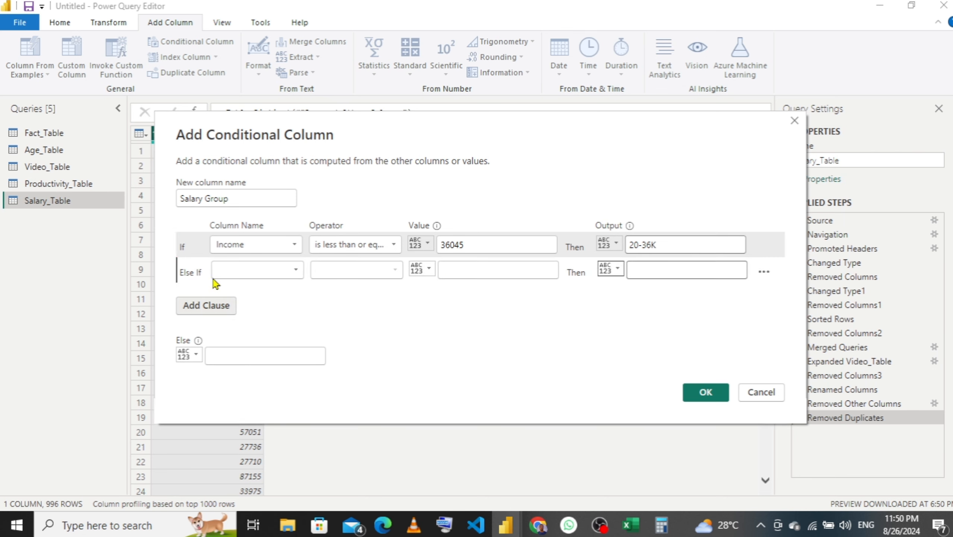
pyautogui.click(264, 273)
pyautogui.click(266, 288)
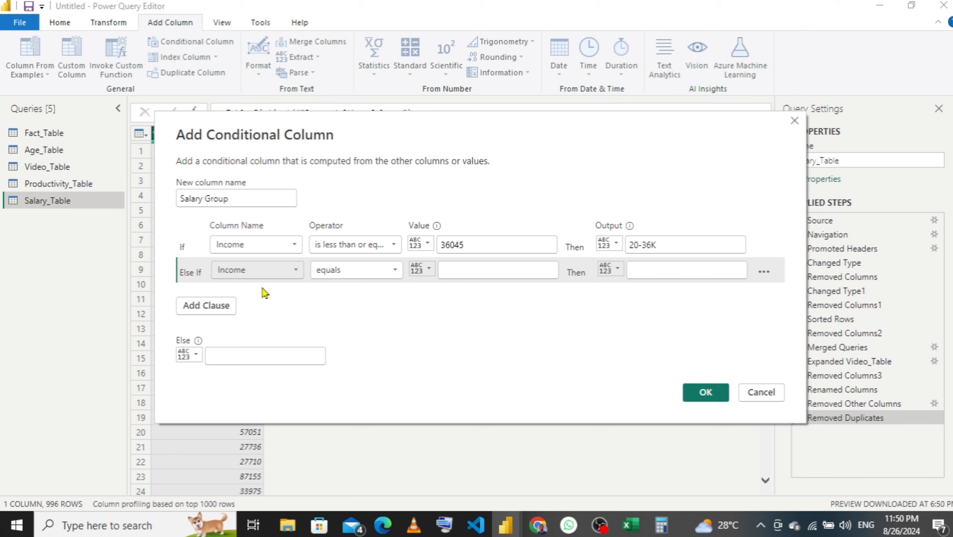
pyautogui.click(347, 275)
pyautogui.click(361, 357)
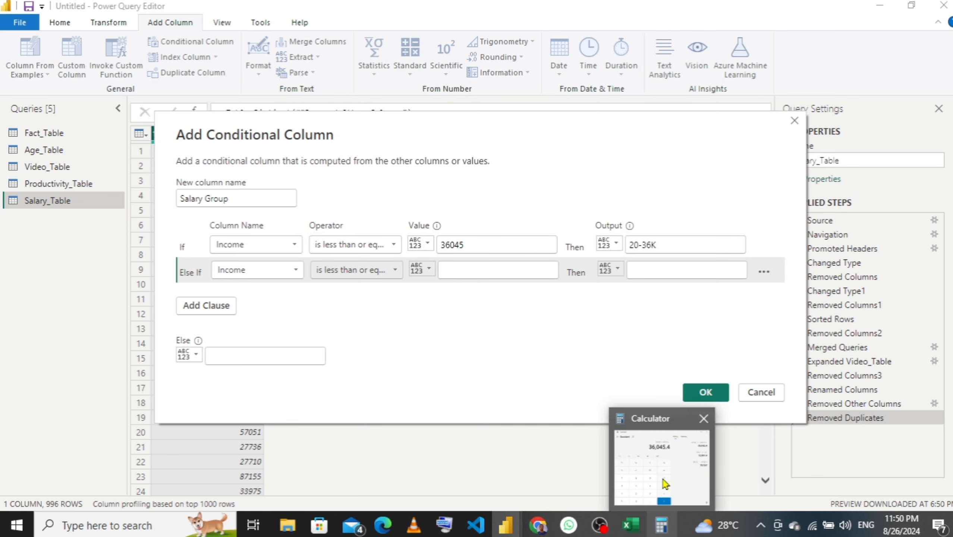
# - Switch to Calculator and add the 15,907.4 group width to 36,045.4 for the second group's upper limit
pyautogui.click(664, 485)
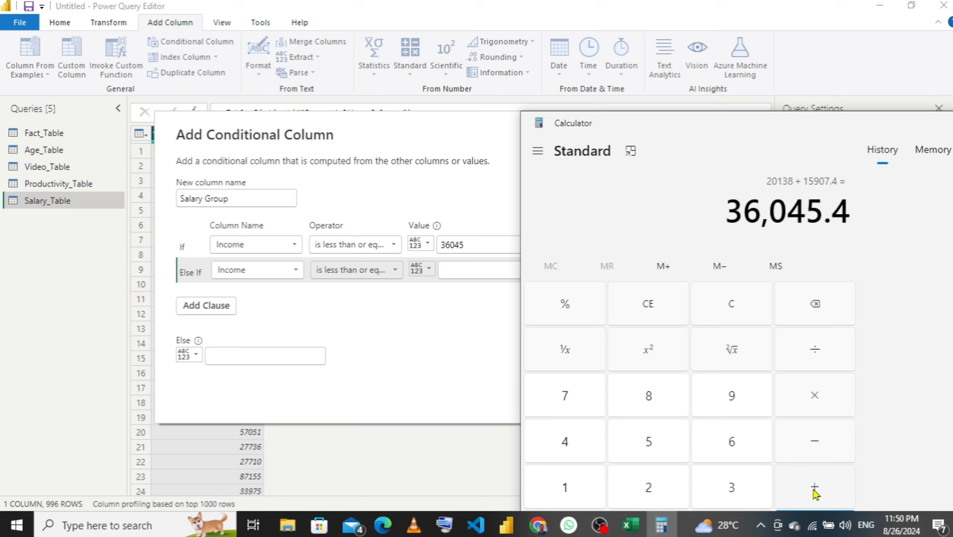
pyautogui.click(814, 490)
pyautogui.write('15,907.4')
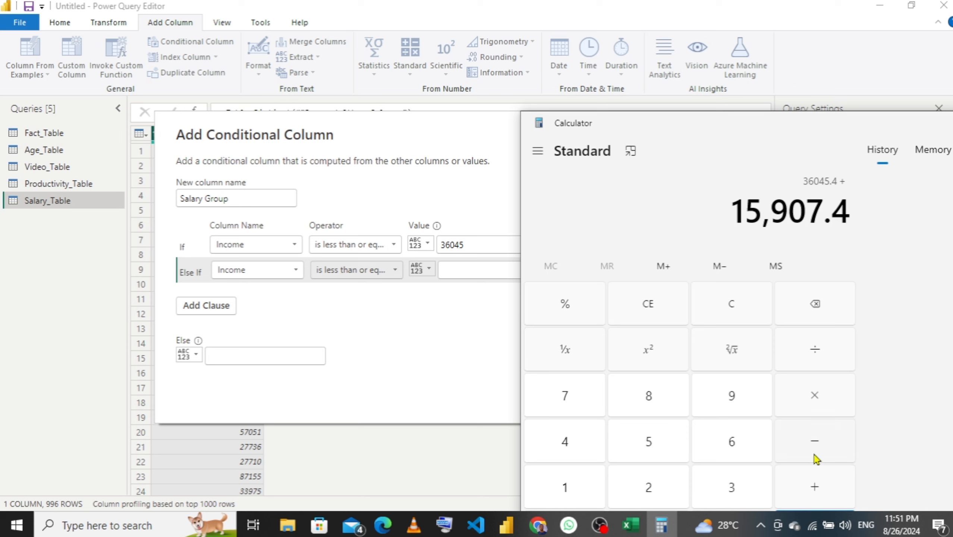
pyautogui.click(814, 487)
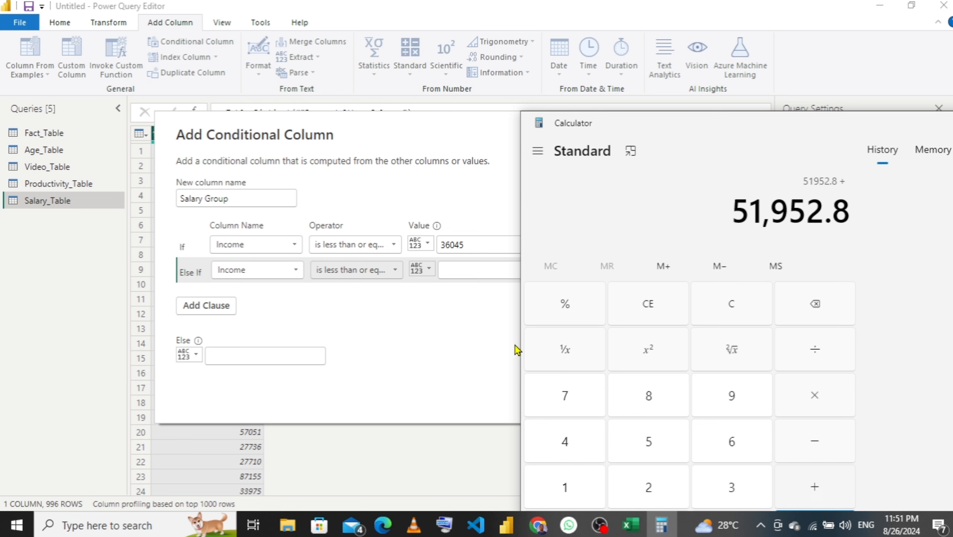
# - Set the second condition's comparison value to 51952 and its output to 37-52K
pyautogui.click(463, 267)
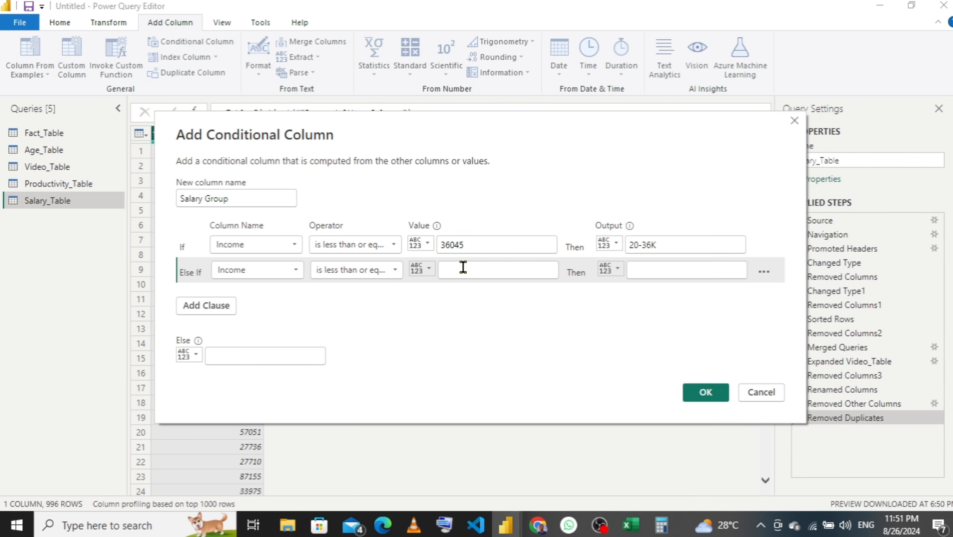
pyautogui.write('519')
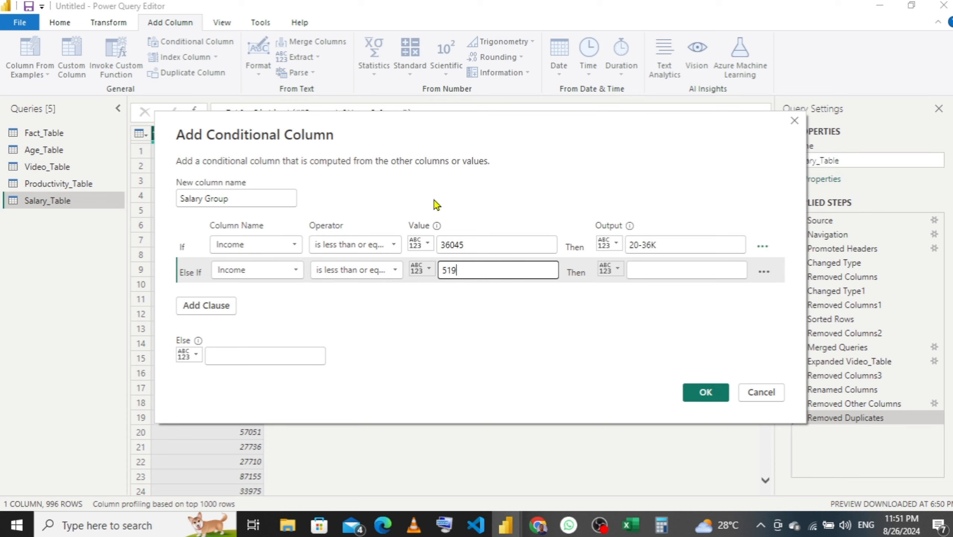
pyautogui.write('52')
pyautogui.click(668, 267)
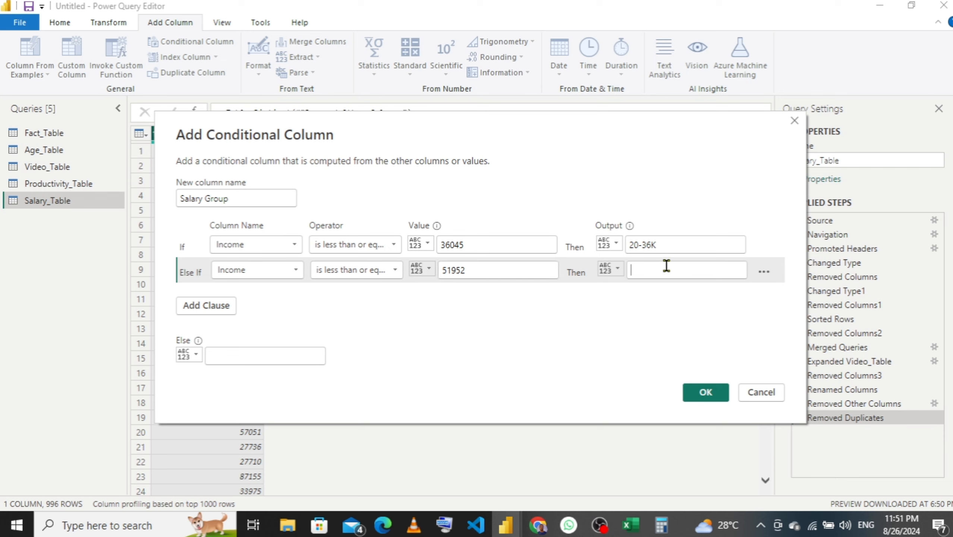
pyautogui.write('37')
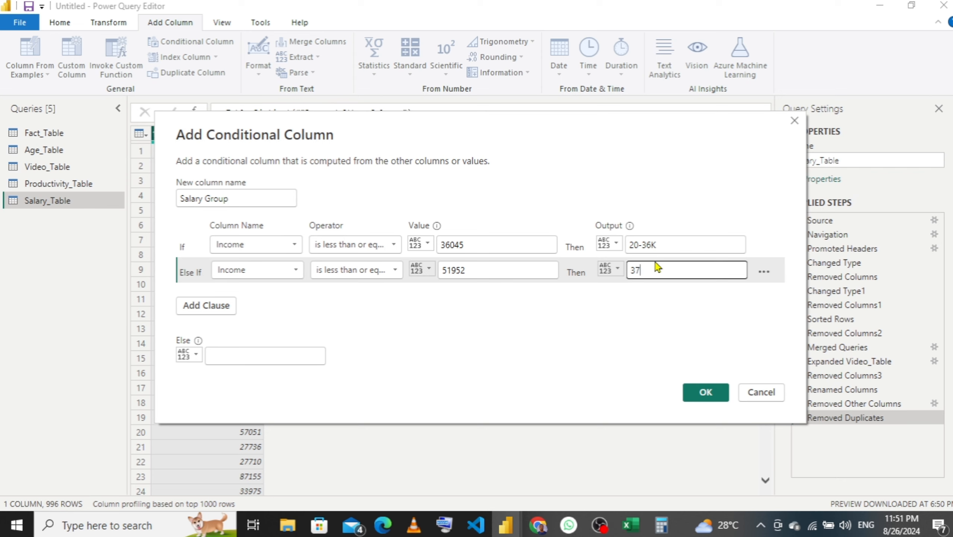
pyautogui.write('-5')
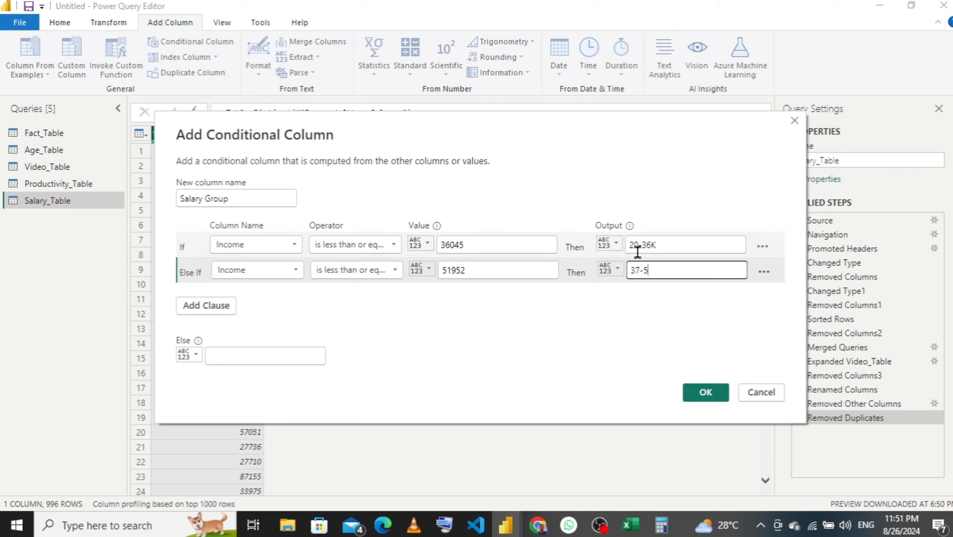
pyautogui.write('2K')
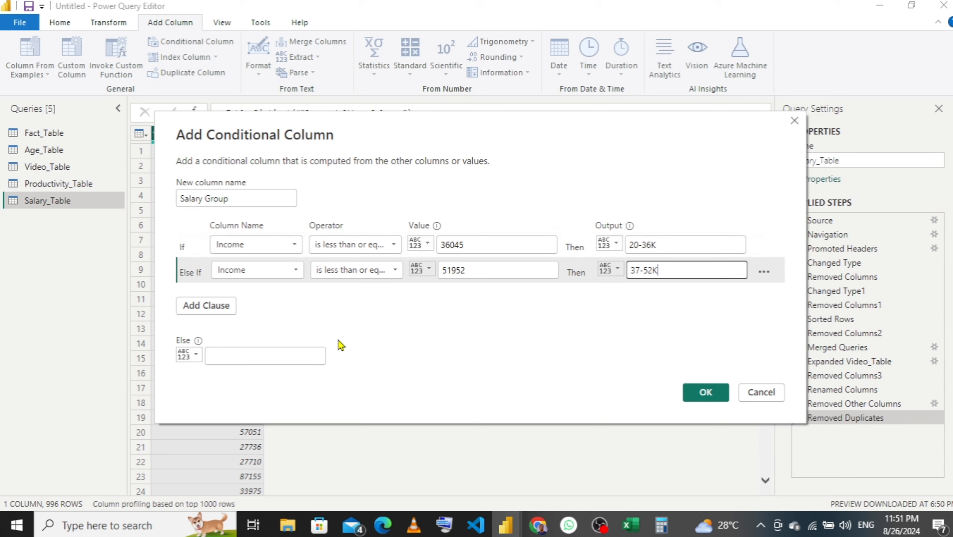
# - Add a third condition as an Else If clause testing whether Income is less than or equal to a value
pyautogui.click(214, 309)
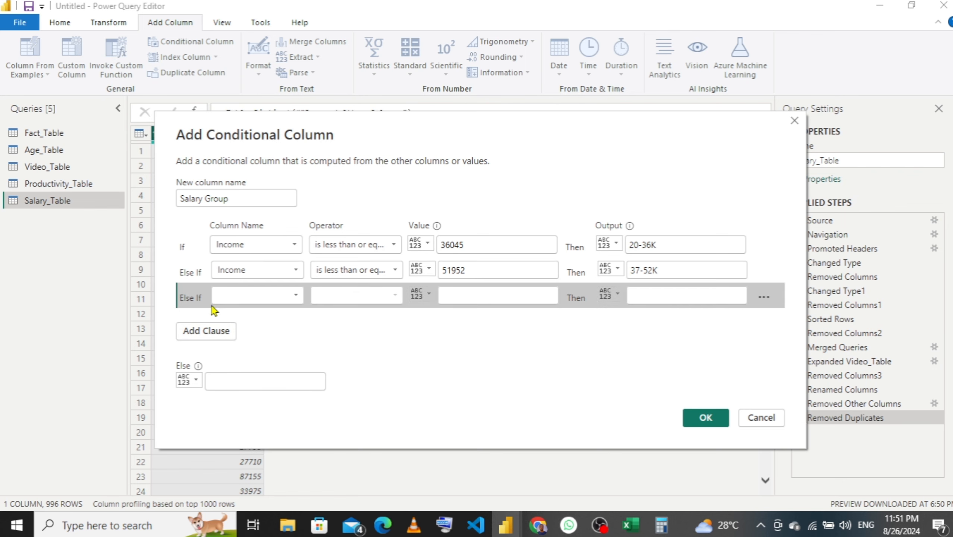
pyautogui.click(265, 299)
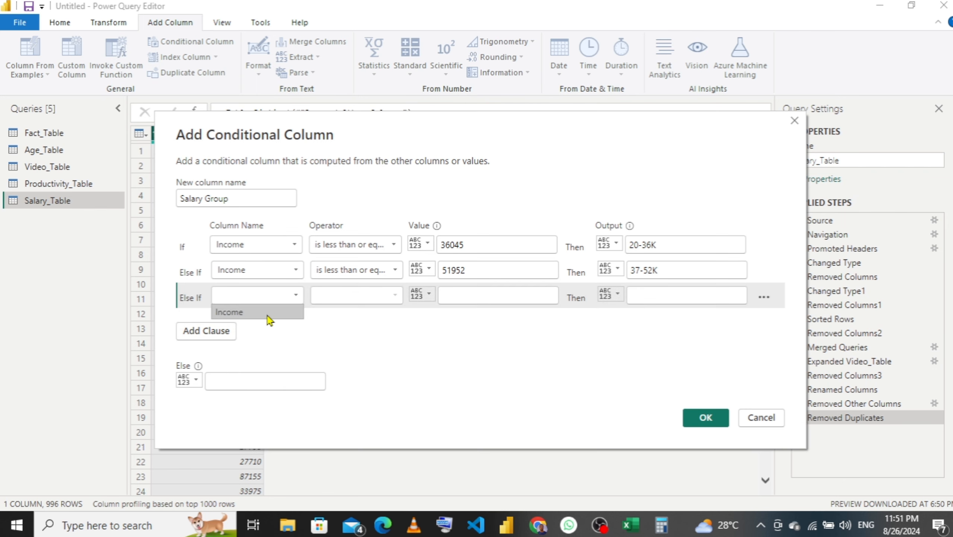
pyautogui.click(270, 315)
pyautogui.click(333, 297)
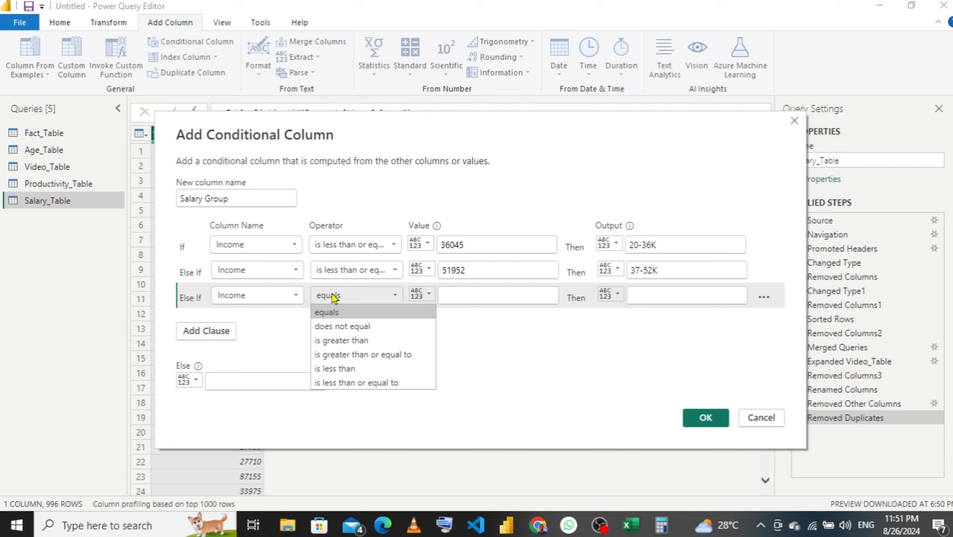
pyautogui.click(361, 384)
pyautogui.click(497, 298)
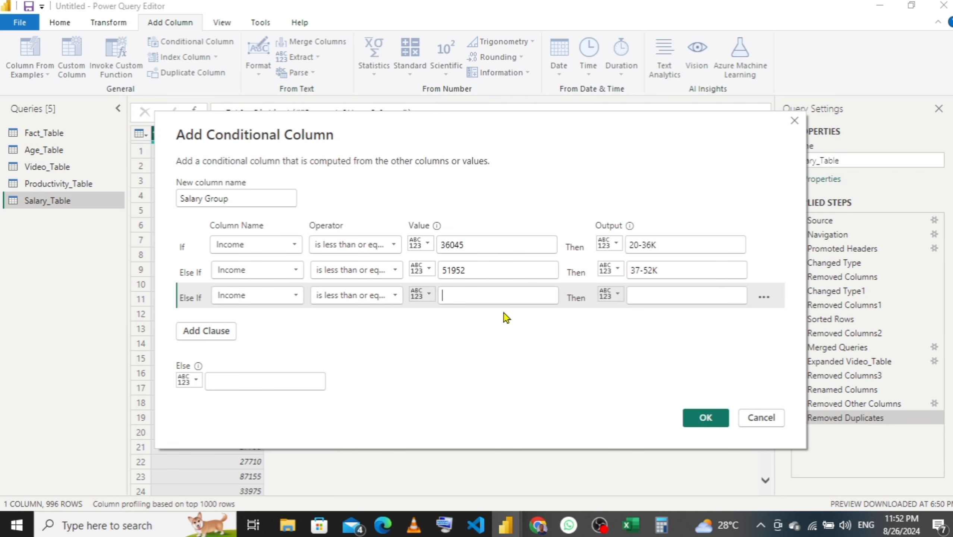
# - Switch to Calculator and add the 15,907.4 group width to 51,952.8 for the third group's upper limit
pyautogui.click(661, 525)
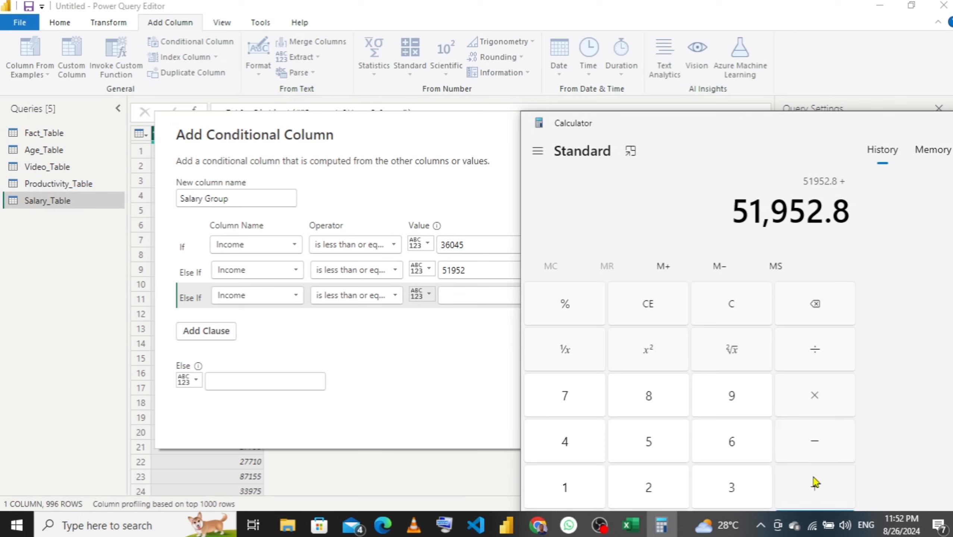
pyautogui.write('15907.4')
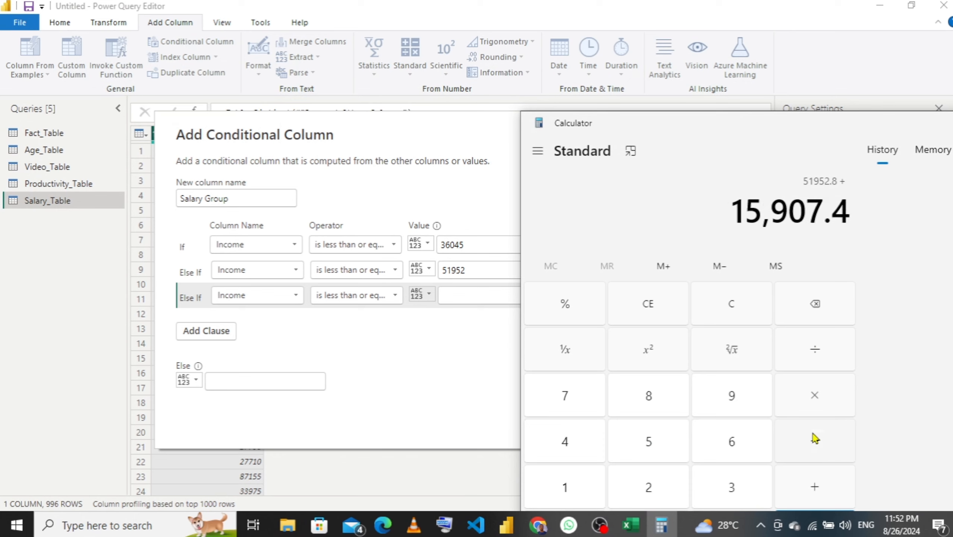
pyautogui.click(815, 483)
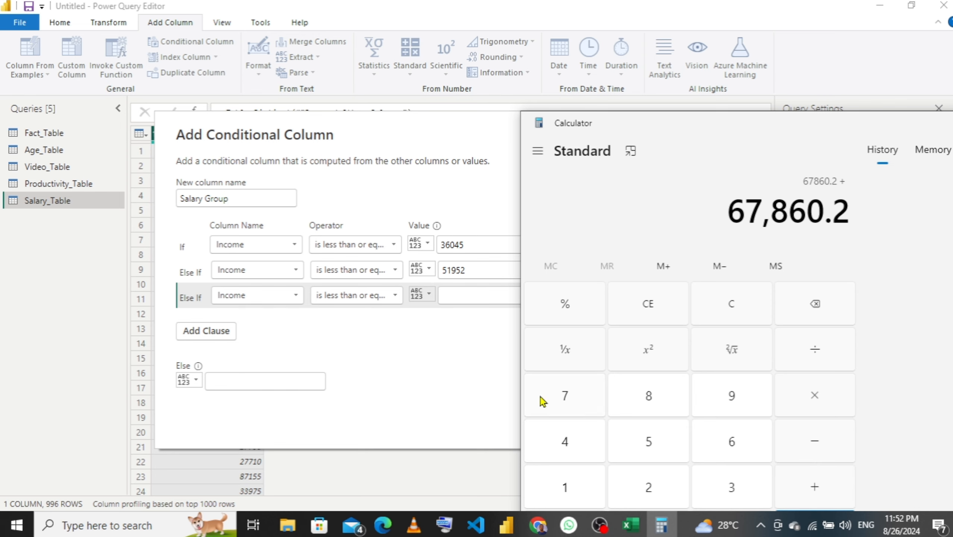
# - Return to the conditional column settings and set the third condition's comparison value to 67860 and its output to 53-68K
pyautogui.click(473, 350)
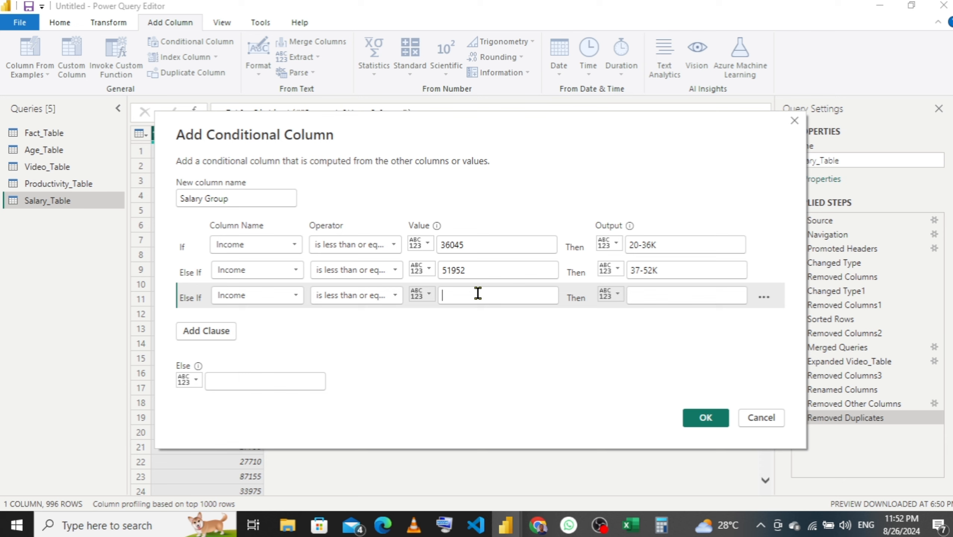
pyautogui.write('6786')
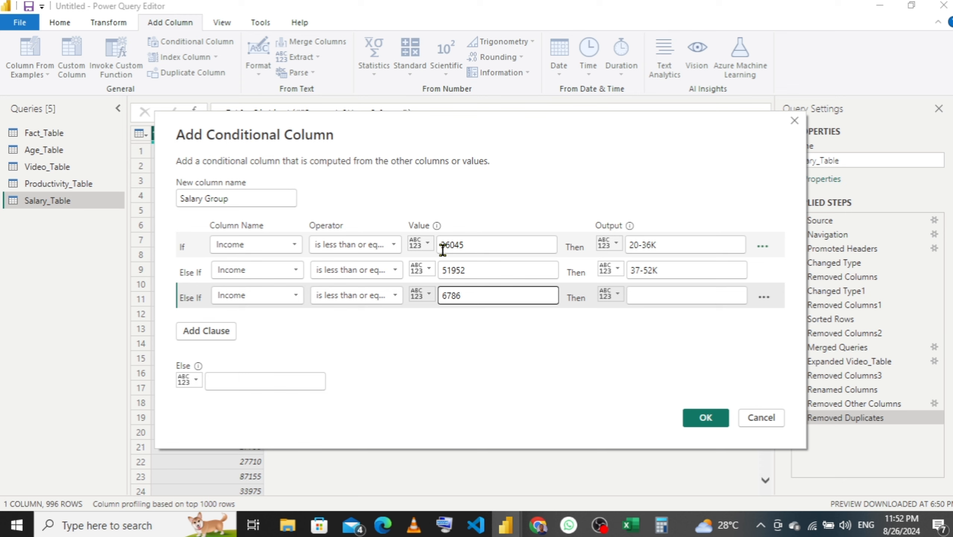
pyautogui.write('0')
pyautogui.click(669, 296)
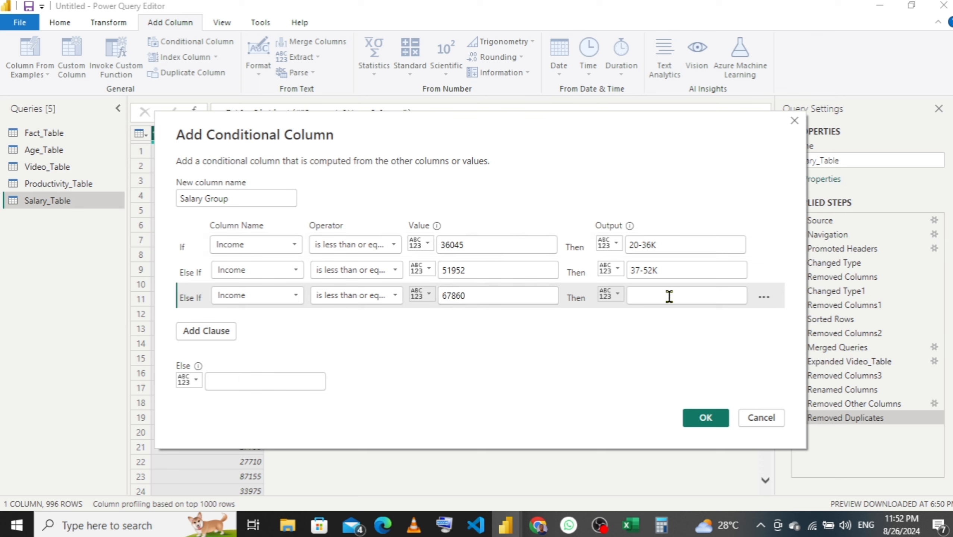
pyautogui.write('53-')
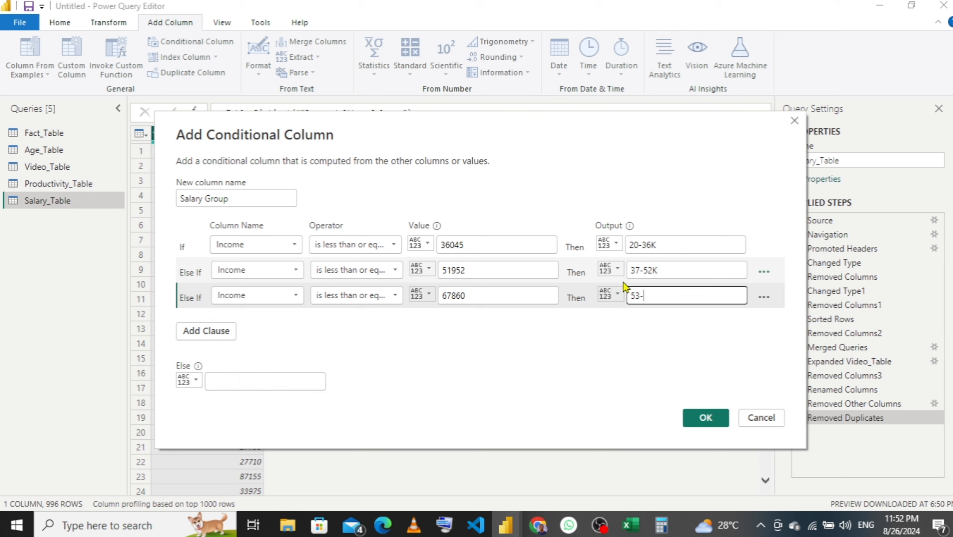
pyautogui.write('68K')
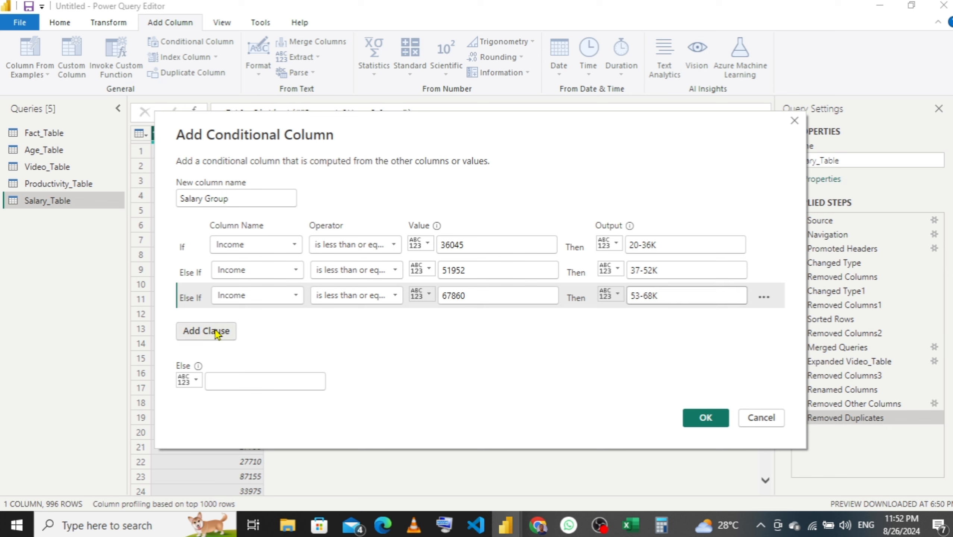
# - Add a fourth condition as an Else If clause testing whether Income is less than or equal to a value
pyautogui.click(230, 334)
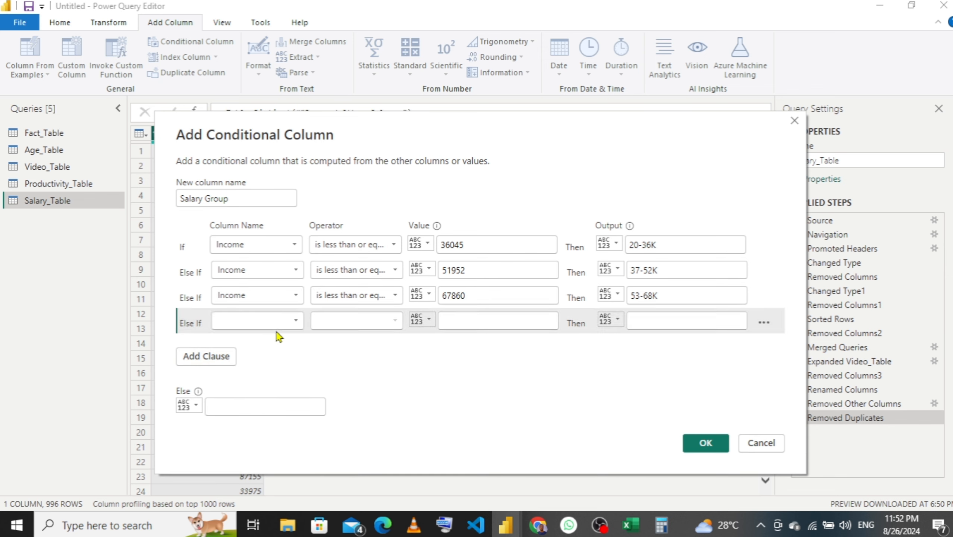
pyautogui.click(278, 324)
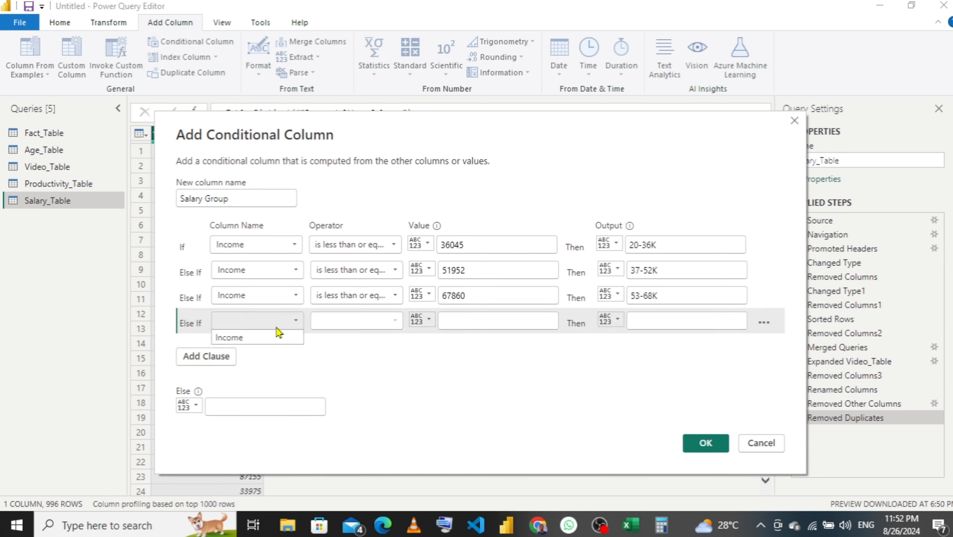
pyautogui.click(272, 340)
pyautogui.click(337, 323)
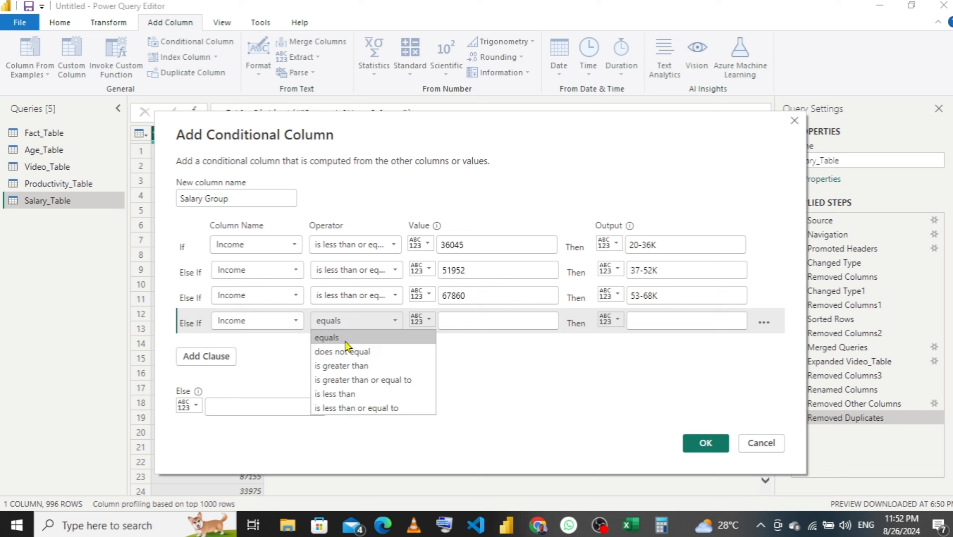
pyautogui.click(365, 408)
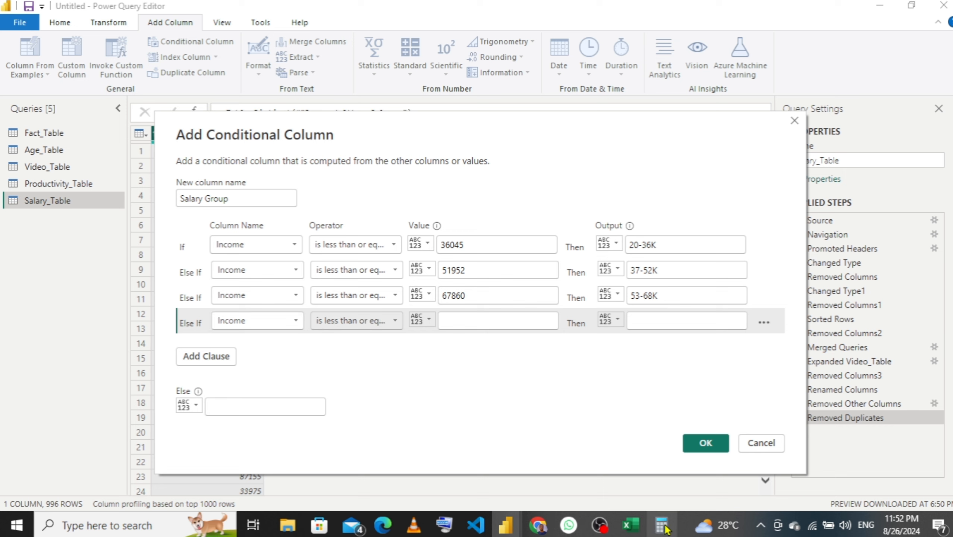
# - Switch to Calculator and add the 15,907.4 group width to 67,860.2 for the fourth group's upper limit
pyautogui.moveTo(665, 528)
pyautogui.click(659, 469)
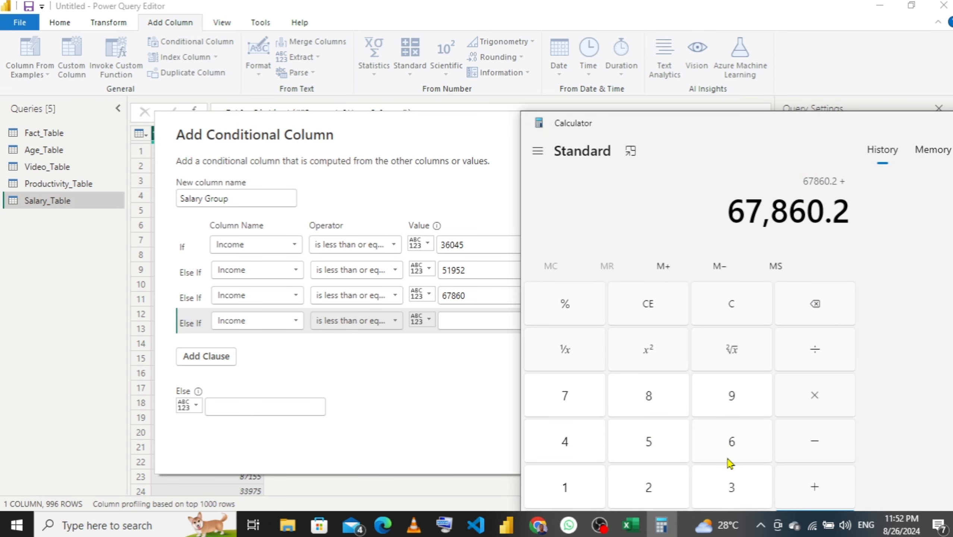
pyautogui.write('15907.4')
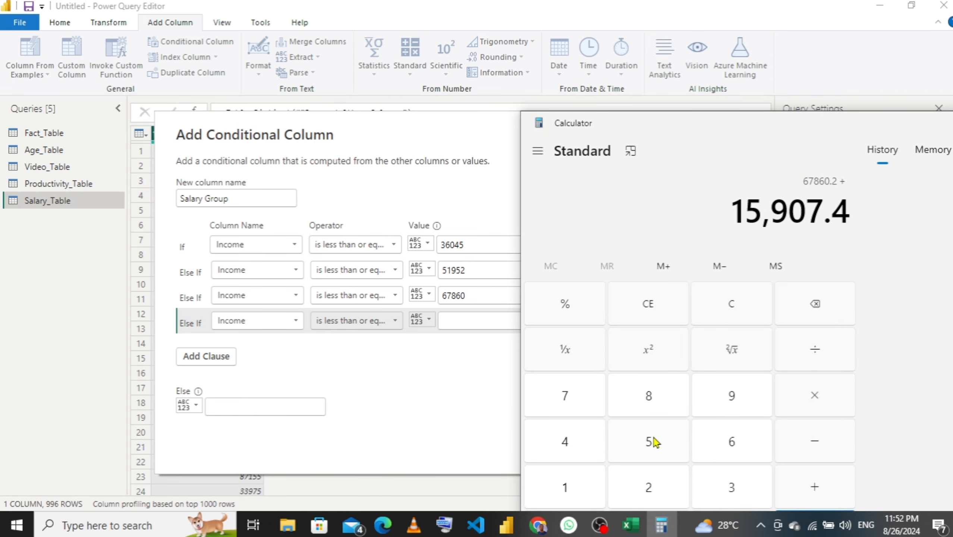
pyautogui.click(814, 488)
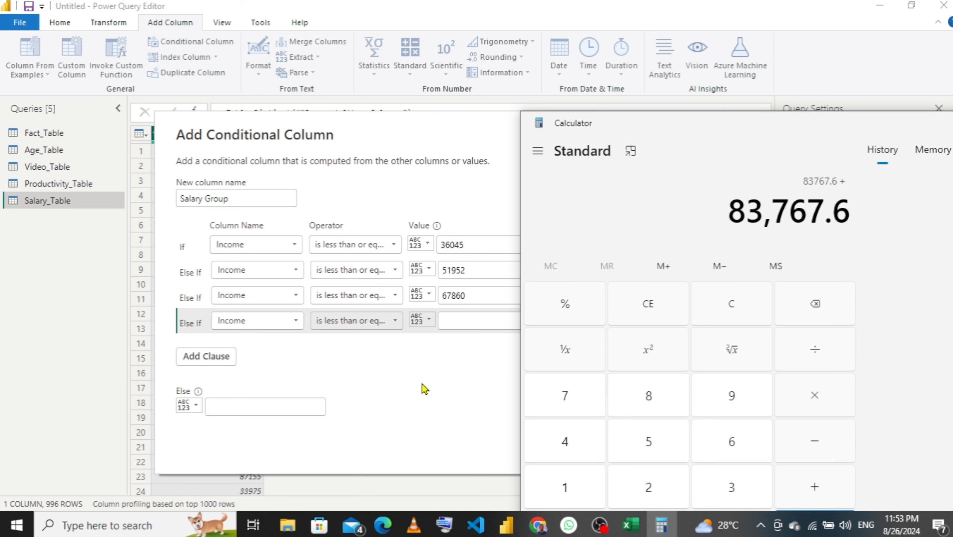
# - Return to the conditional column settings and set the fourth condition's comparison value to 83767
pyautogui.click(447, 369)
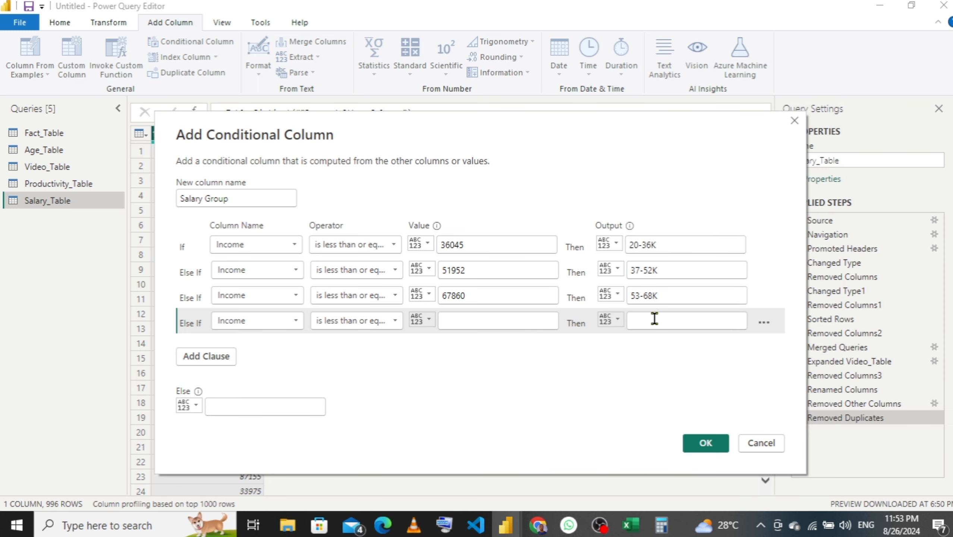
pyautogui.click(466, 320)
pyautogui.moveTo(661, 524)
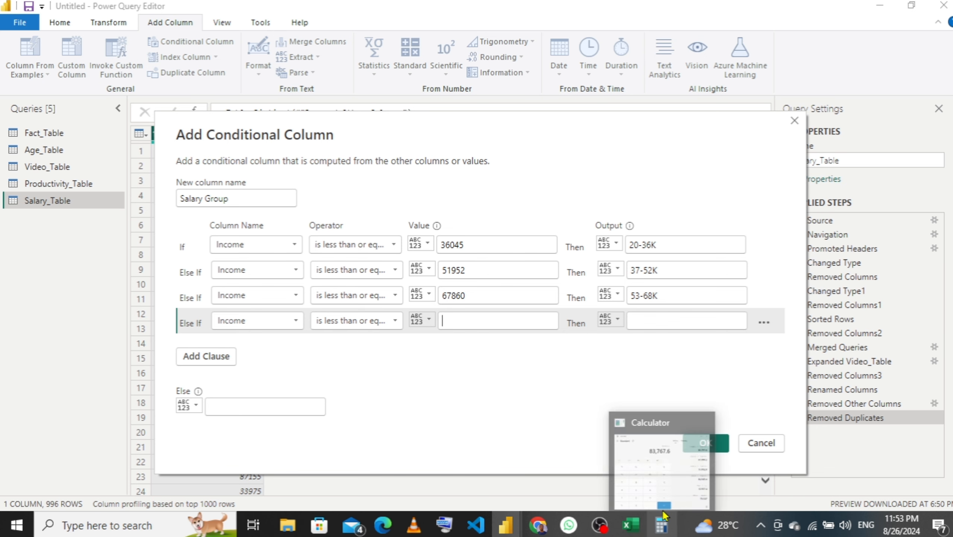
pyautogui.moveTo(666, 480)
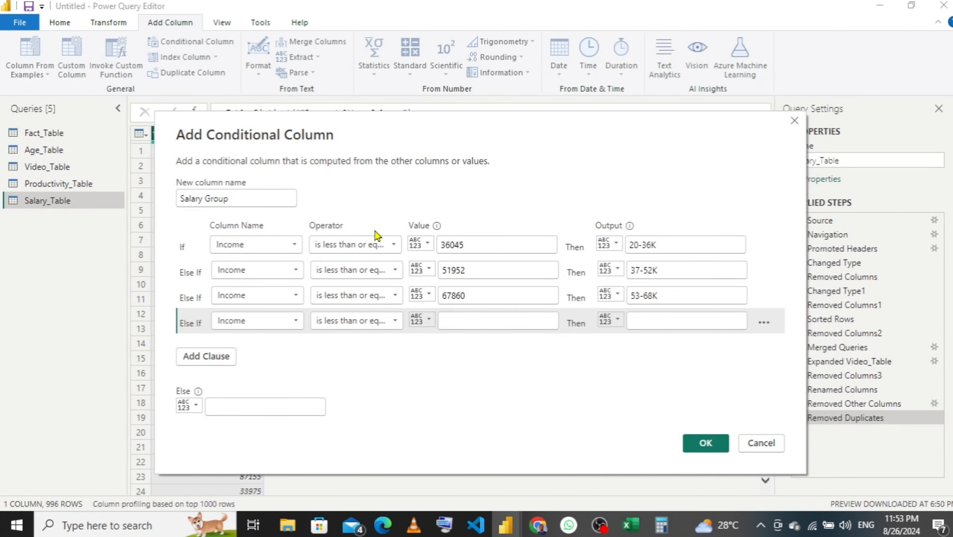
pyautogui.write('3')
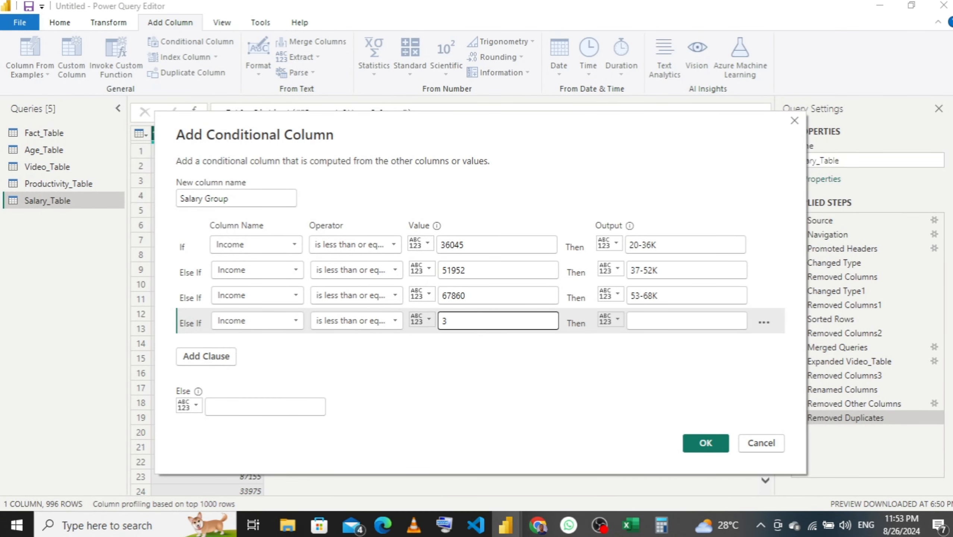
pyautogui.write('83')
pyautogui.press('BackSpace')
pyautogui.press('BackSpace')
pyautogui.press('BackSpace')
pyautogui.write('83')
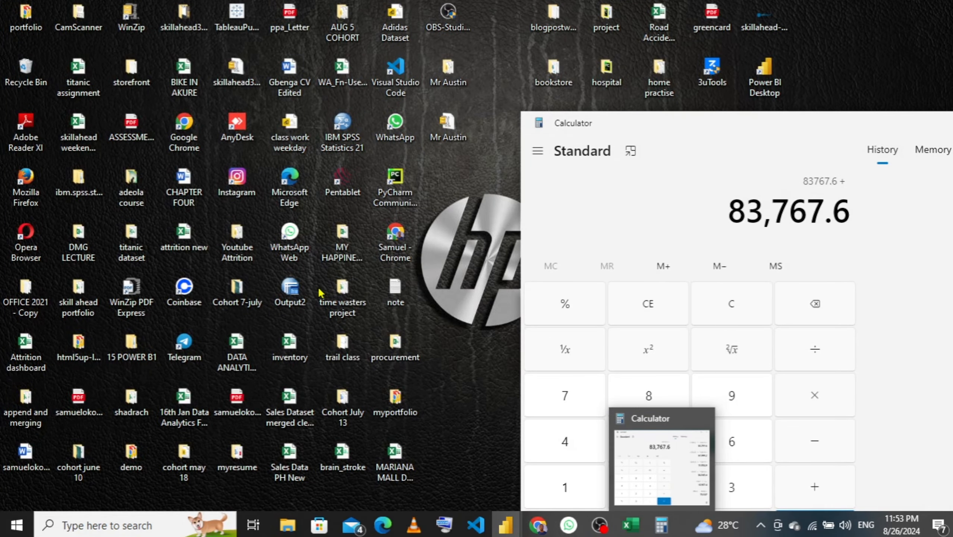
pyautogui.write('767')
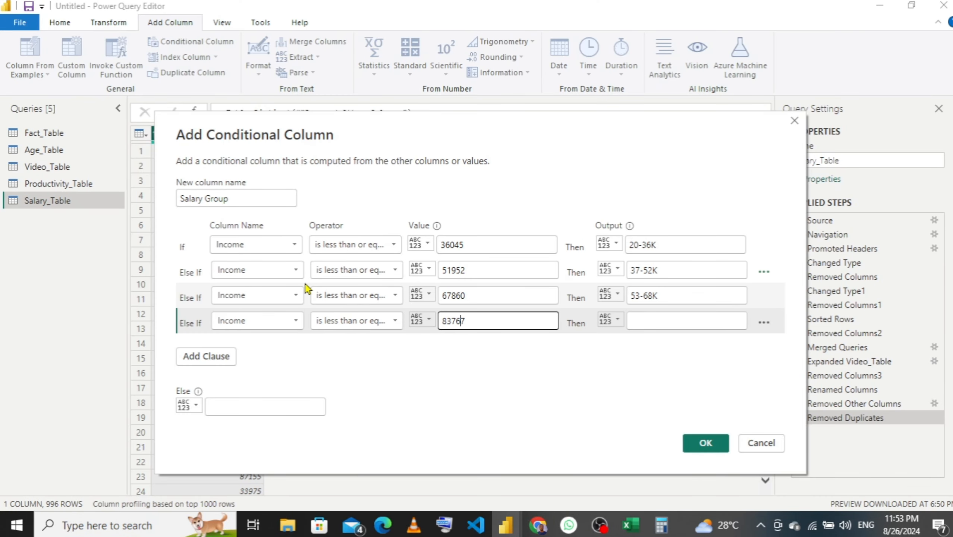
# - Set the fourth condition's output to 69-84k
pyautogui.click(672, 324)
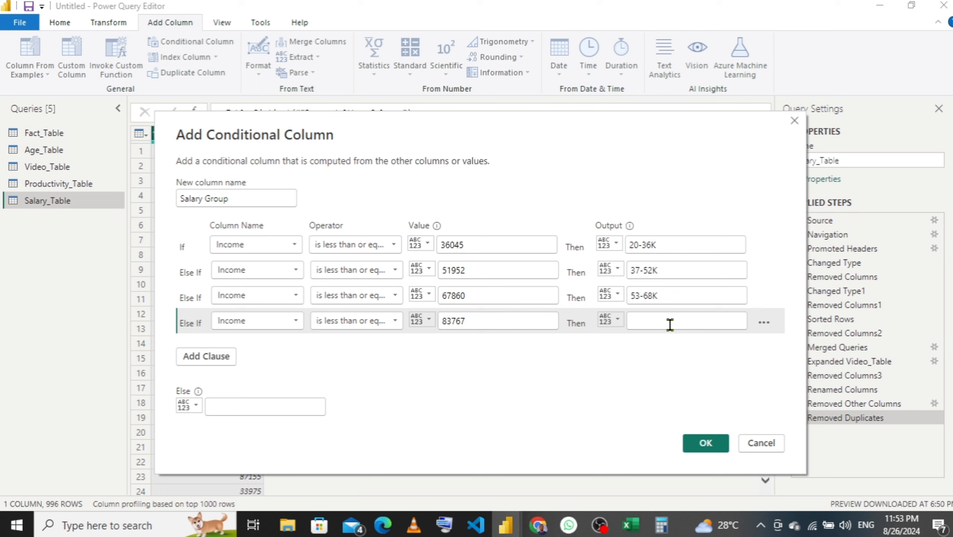
pyautogui.write('69-')
pyautogui.write('84k')
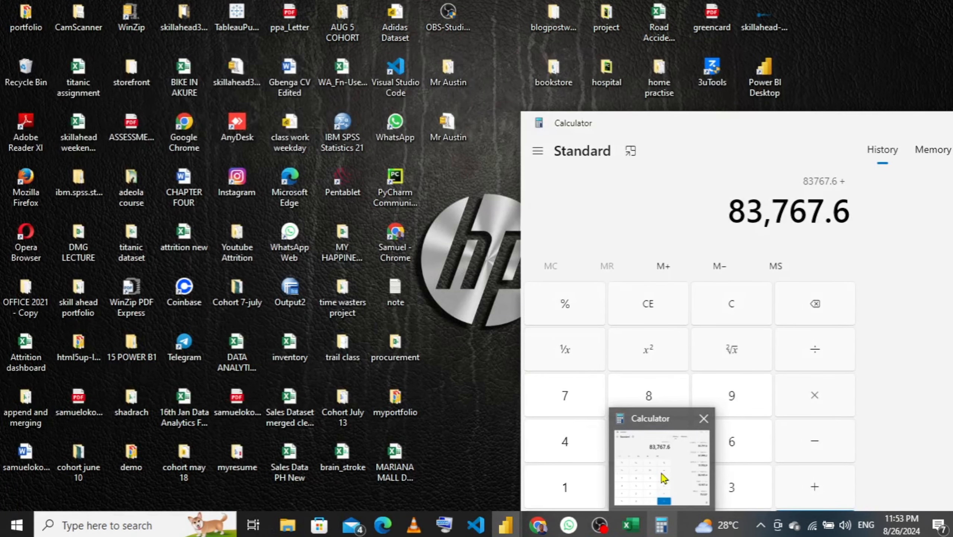
# - Switch to Calculator and add the 15,907.4 group width to 83,767.6 for the fifth group's upper limit
pyautogui.click(664, 468)
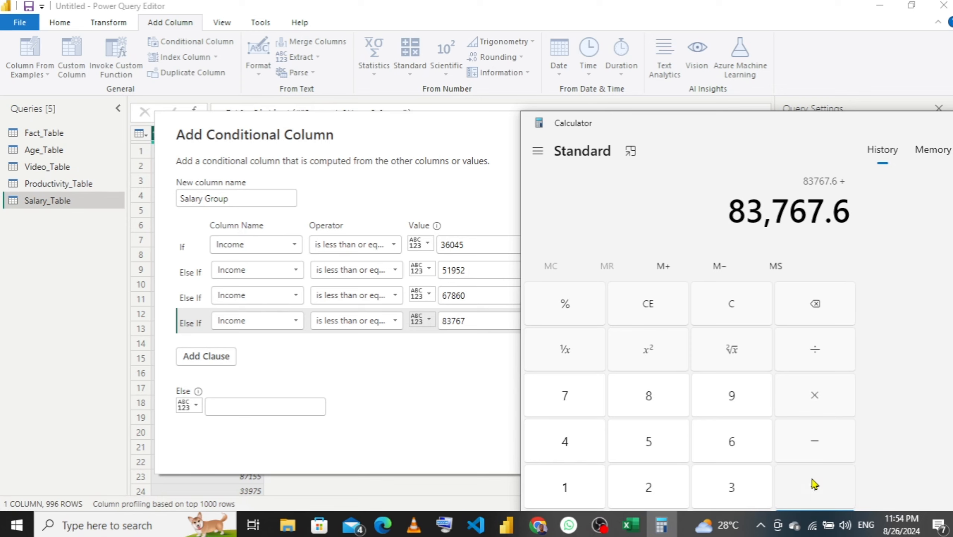
pyautogui.write('15907.4')
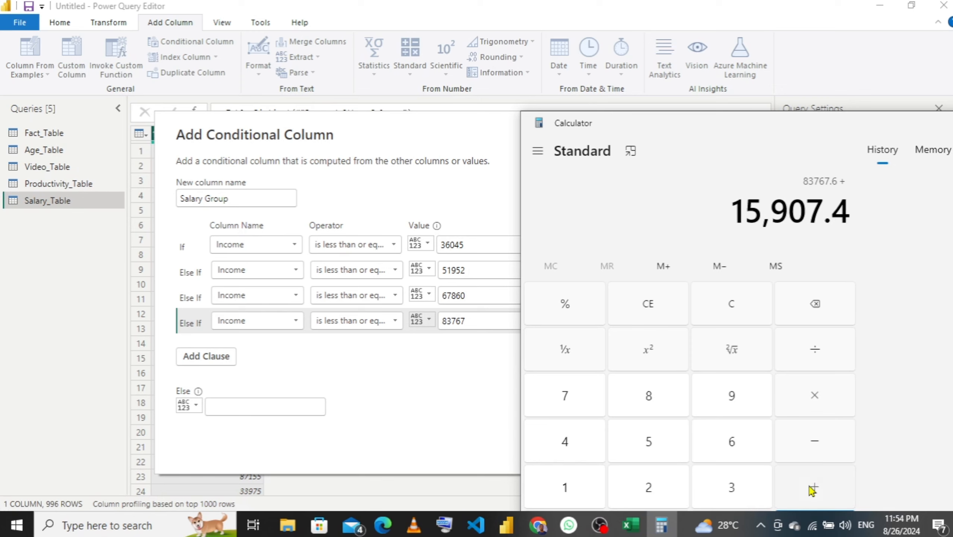
pyautogui.click(813, 489)
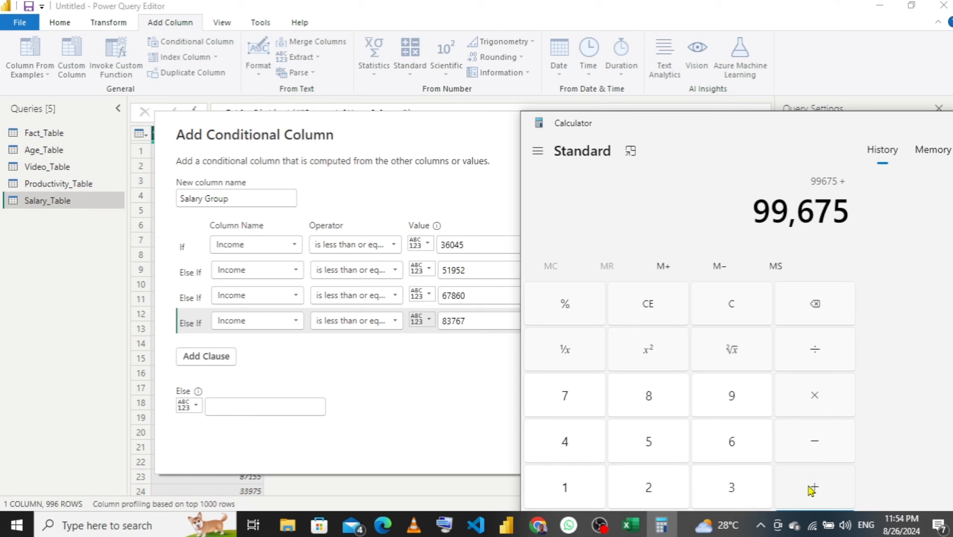
# - Finish the Salary Group conditional column with 85-100K as the Else output and set the column's data type to Text
pyautogui.click(246, 409)
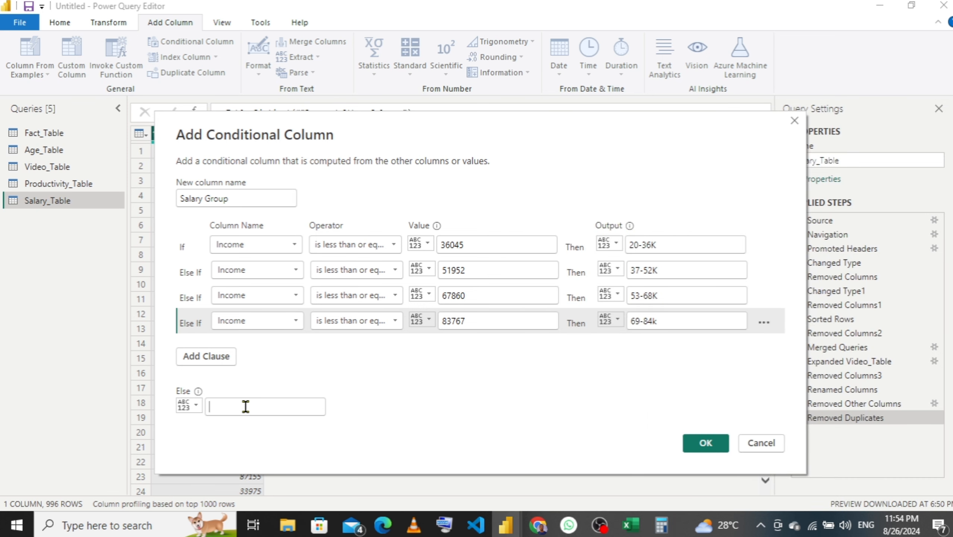
pyautogui.write('85-100K')
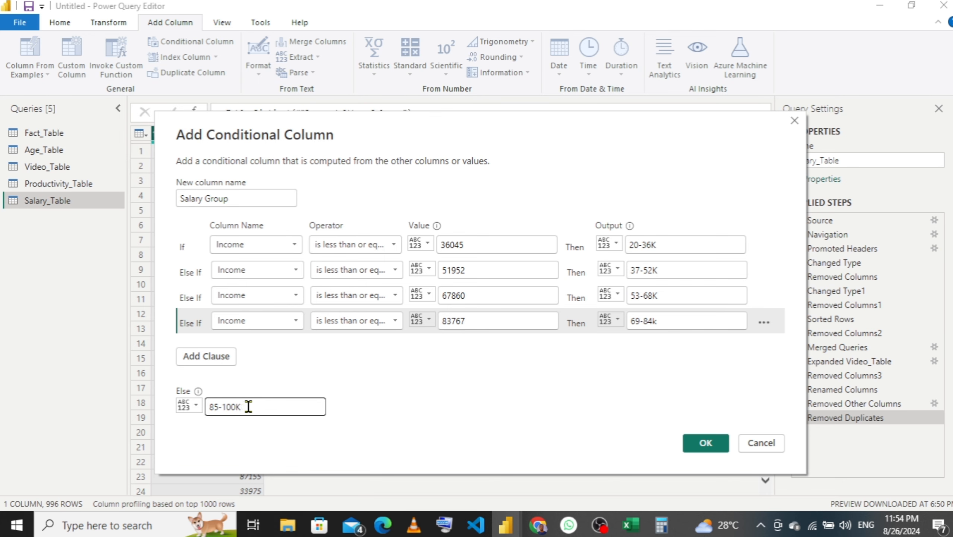
pyautogui.click(699, 444)
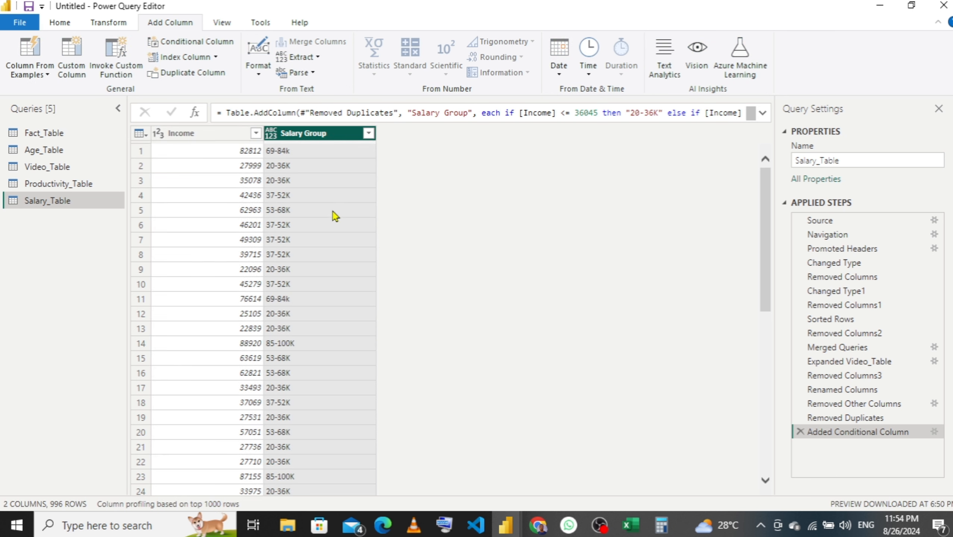
pyautogui.click(271, 133)
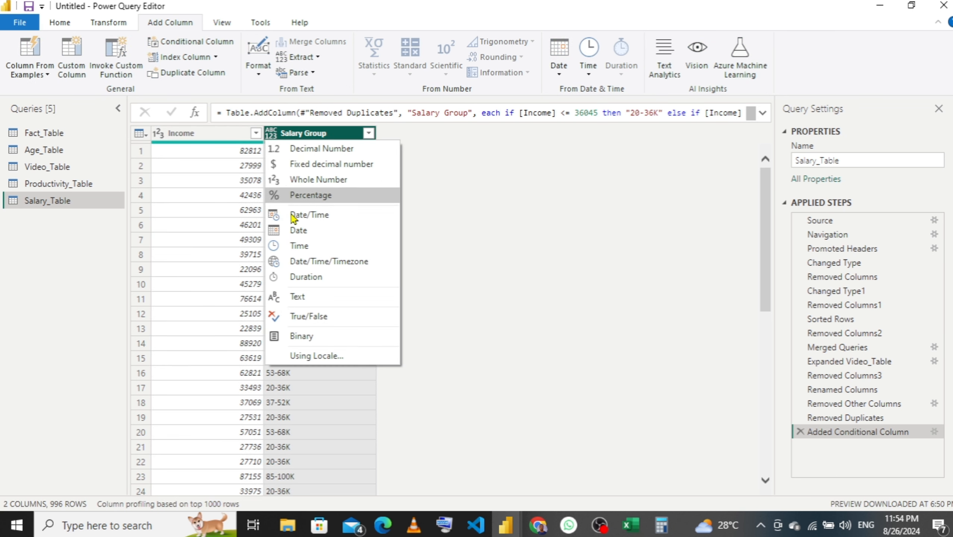
pyautogui.click(304, 301)
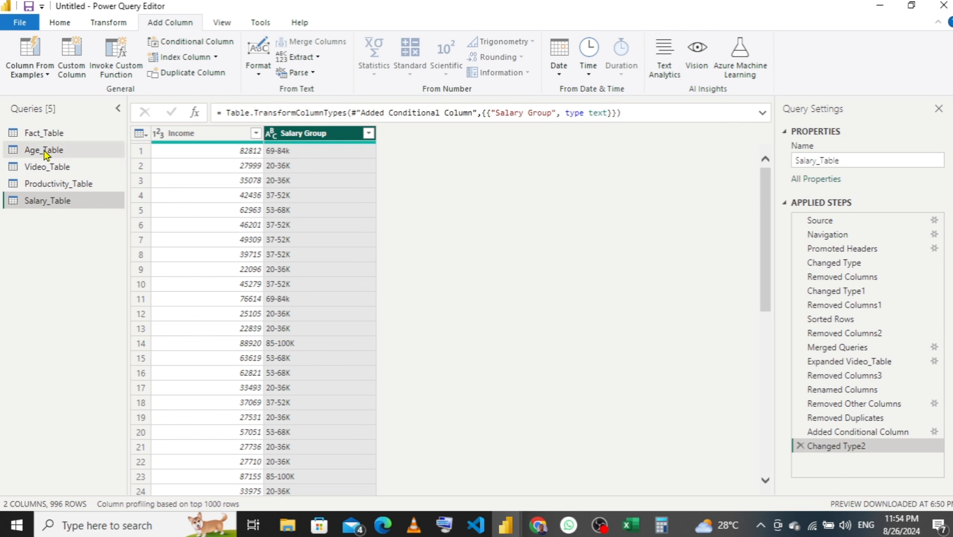
# - Review the columns of Fact_Table and duplicate the query
pyautogui.click(46, 135)
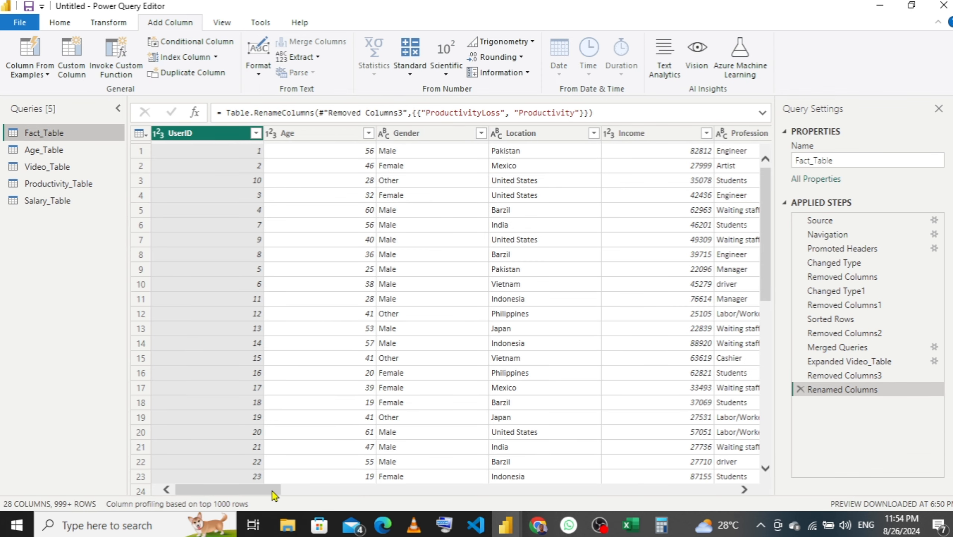
pyautogui.moveTo(272, 490); pyautogui.dragTo(451, 489)
pyautogui.moveTo(459, 489); pyautogui.dragTo(670, 527)
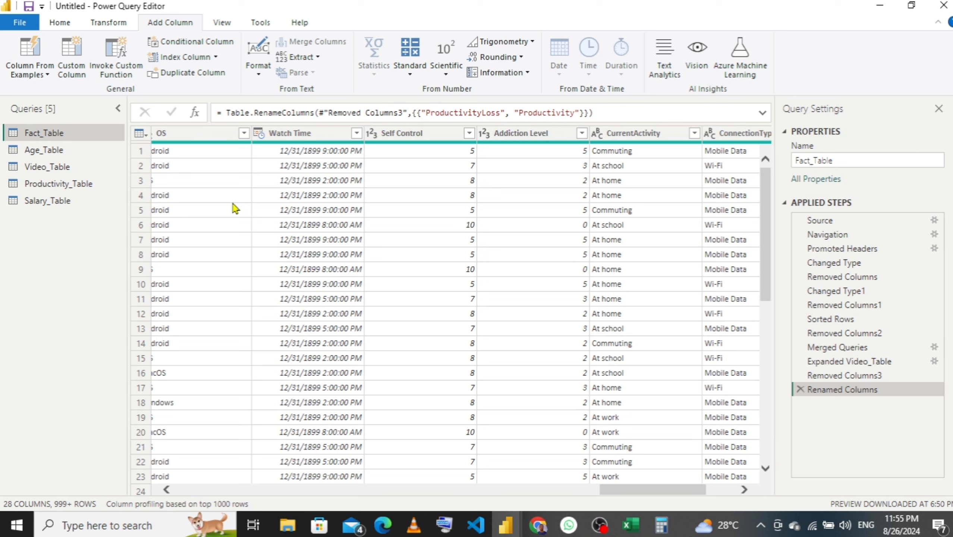
pyautogui.rightClick(92, 133)
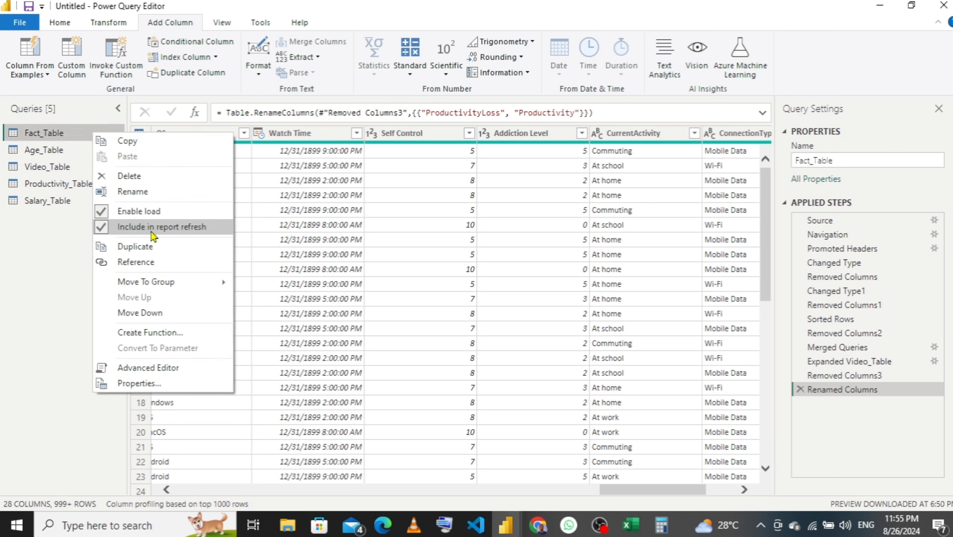
pyautogui.click(155, 252)
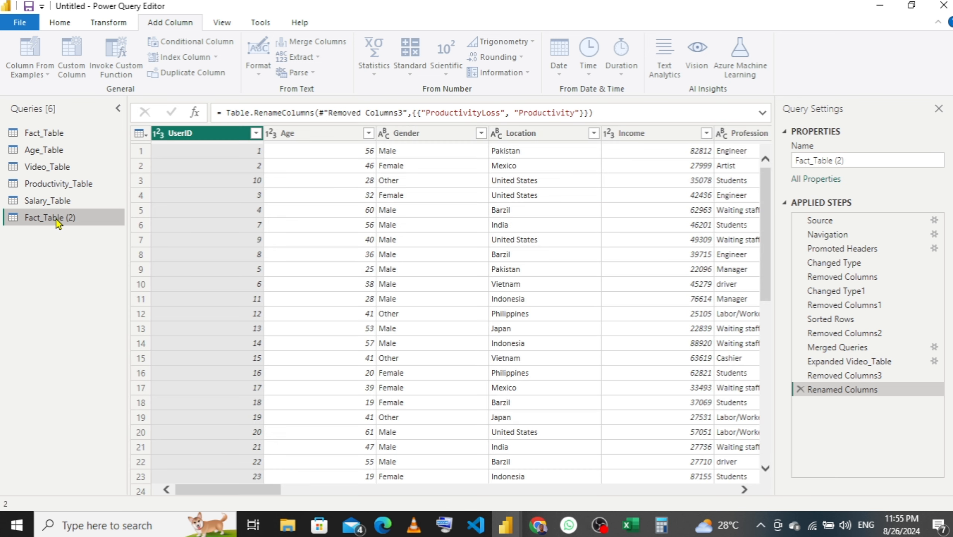
# - Rename the duplicated Fact_Table query as Addition_Table
pyautogui.doubleClick(56, 218)
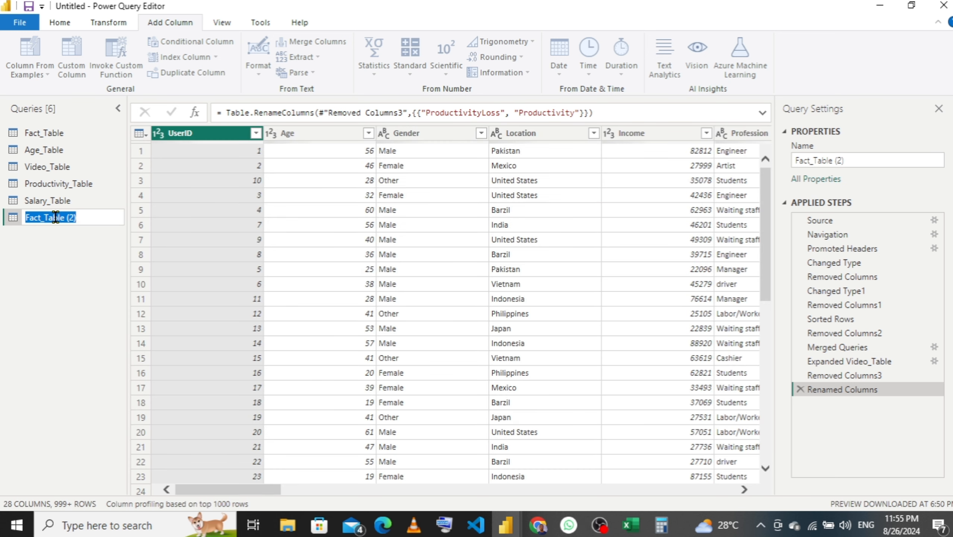
pyautogui.write('Add')
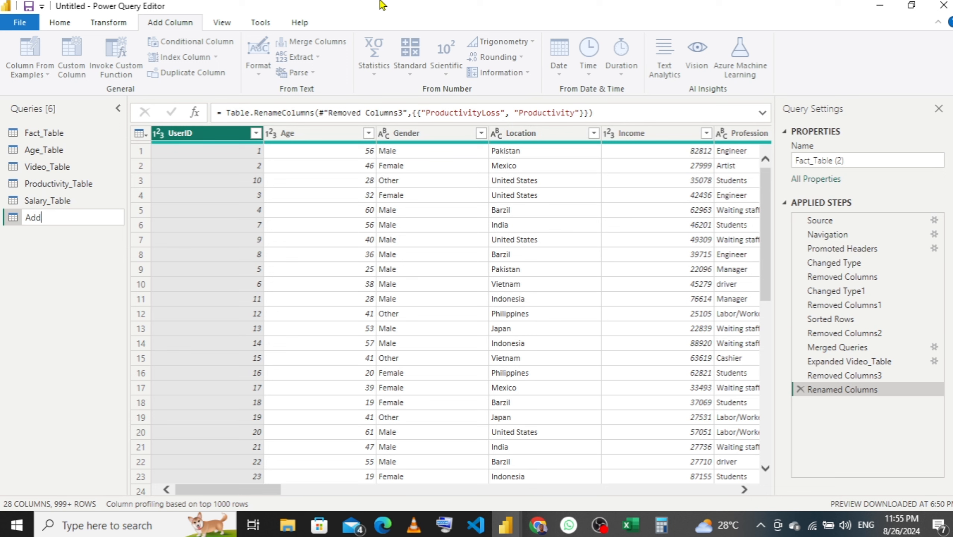
pyautogui.write('ition_Table')
pyautogui.press('Return')
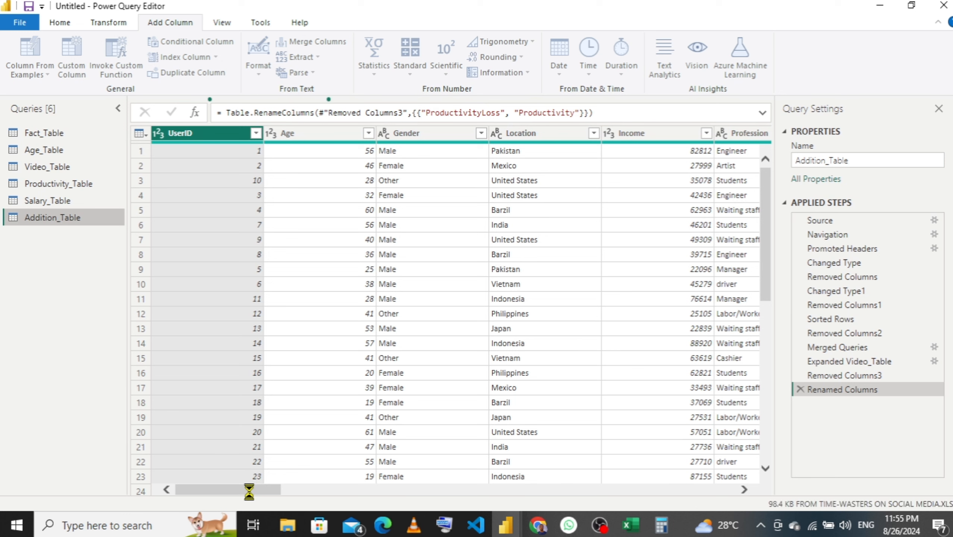
# - Keep only the Addiction Level column in Addition_Table and remove its duplicate values
pyautogui.moveTo(250, 493); pyautogui.dragTo(707, 516)
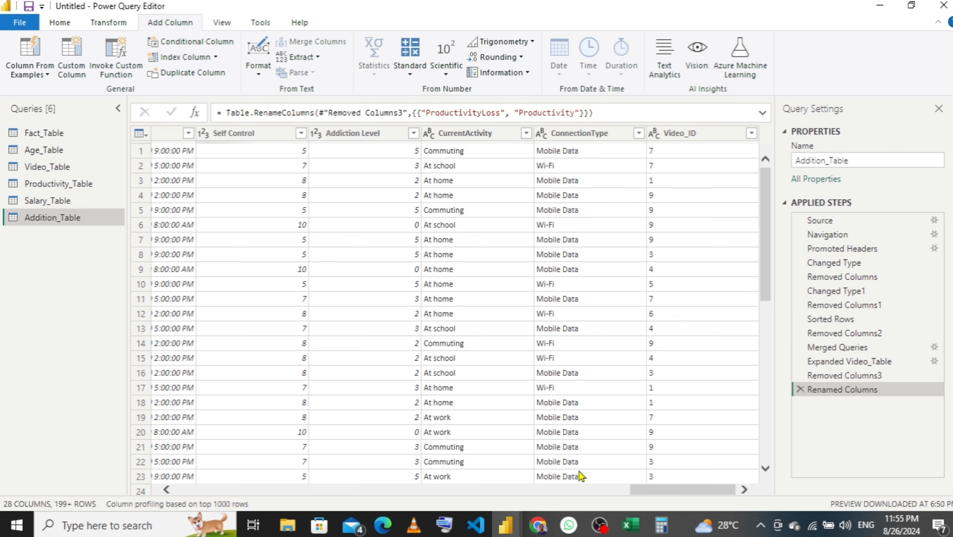
pyautogui.moveTo(668, 496); pyautogui.dragTo(644, 535)
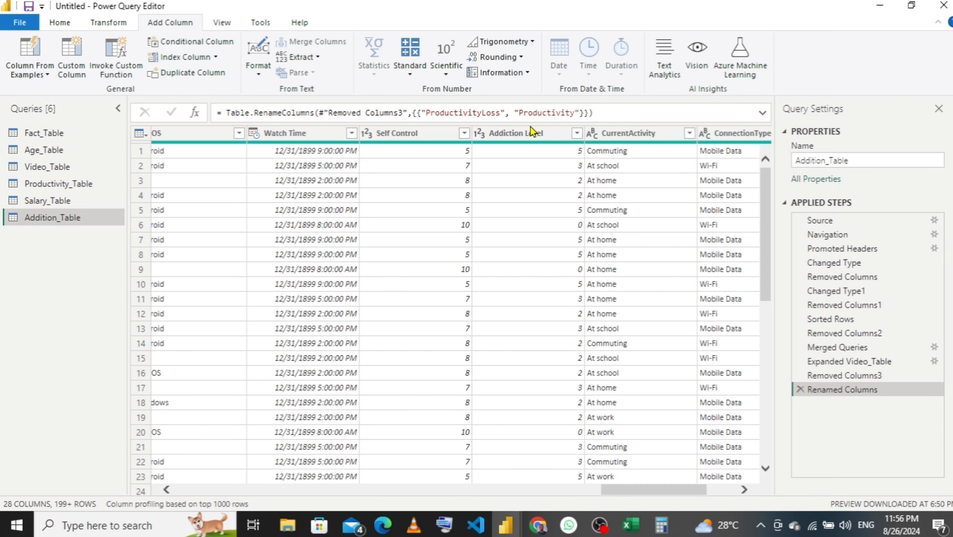
pyautogui.click(535, 138)
pyautogui.rightClick(533, 137)
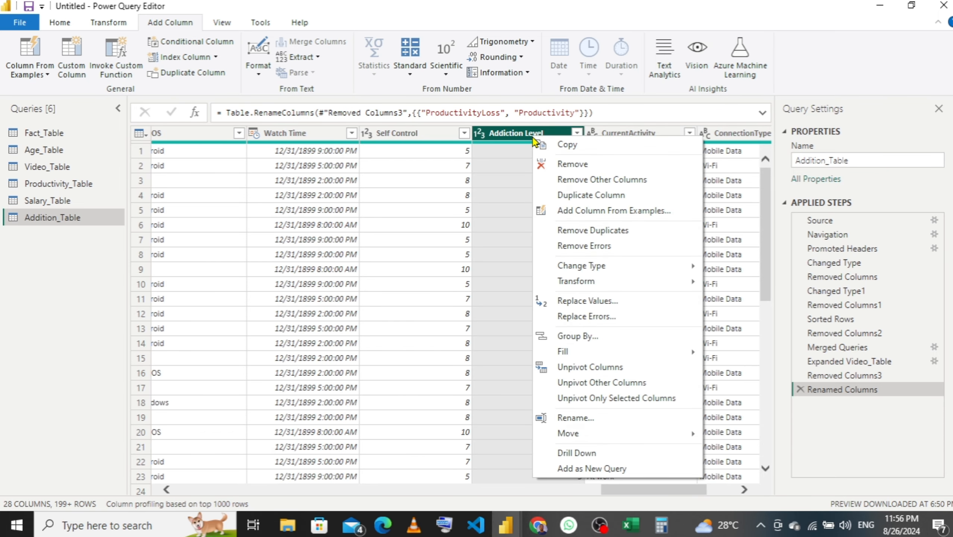
pyautogui.click(582, 181)
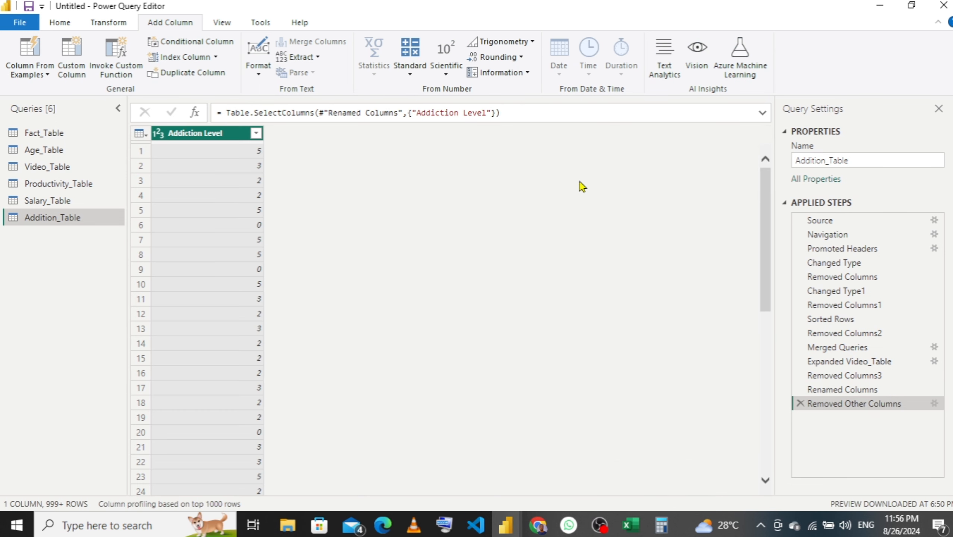
pyautogui.rightClick(204, 134)
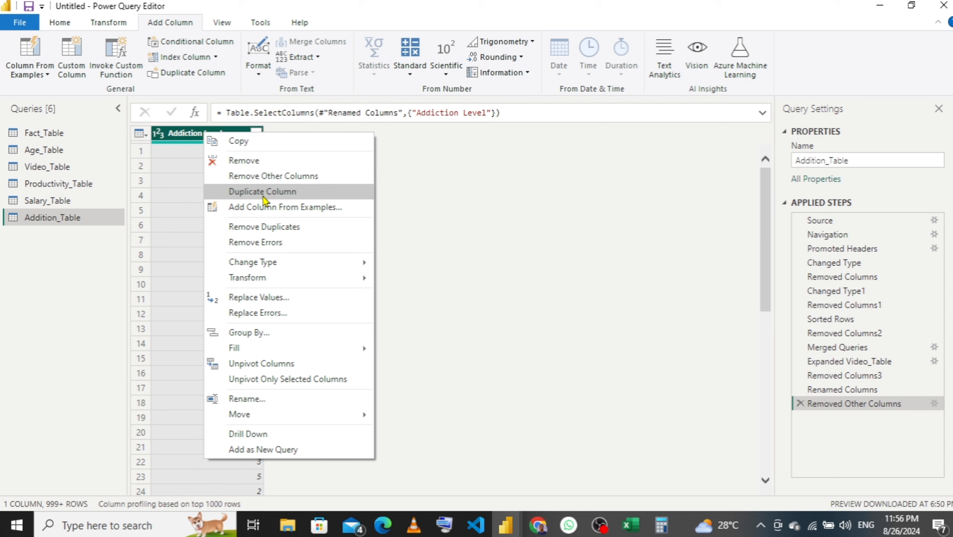
pyautogui.click(266, 230)
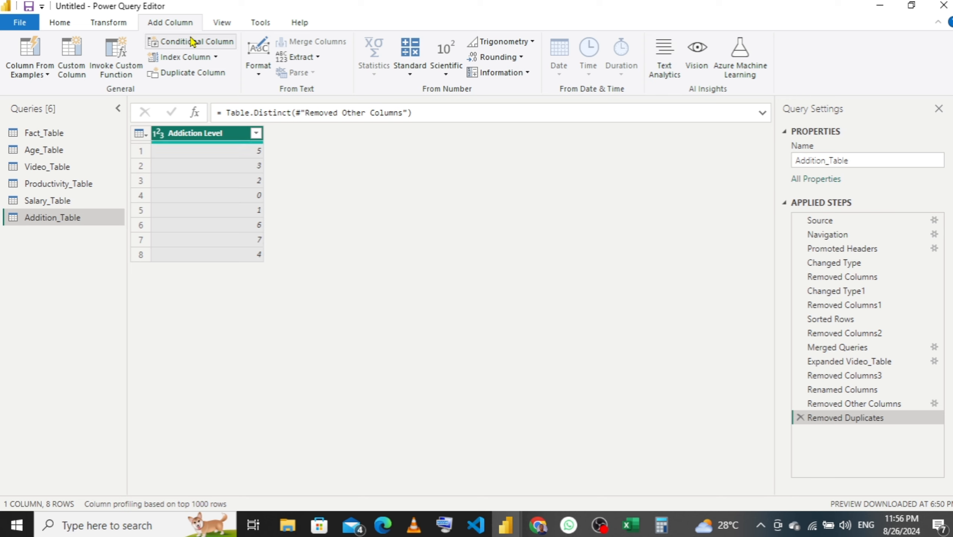
# - Start a conditional column in Addition_Table and name it Addiction_Group
pyautogui.click(193, 48)
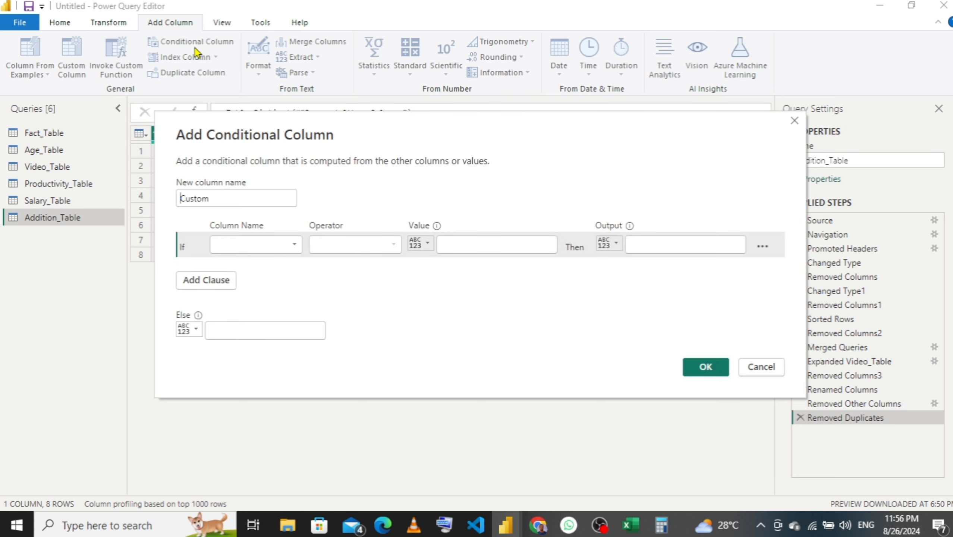
pyautogui.click(240, 197)
pyautogui.press('BackSpace')
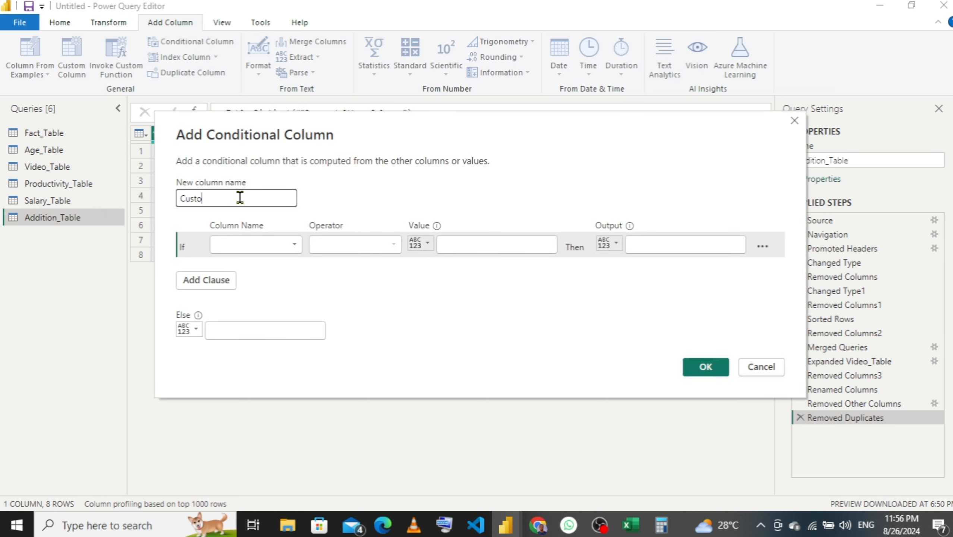
pyautogui.write('Addiction_Group')
# - Define the first condition so that Addiction Level less than or equal to 3 outputs Mild
pyautogui.click(261, 246)
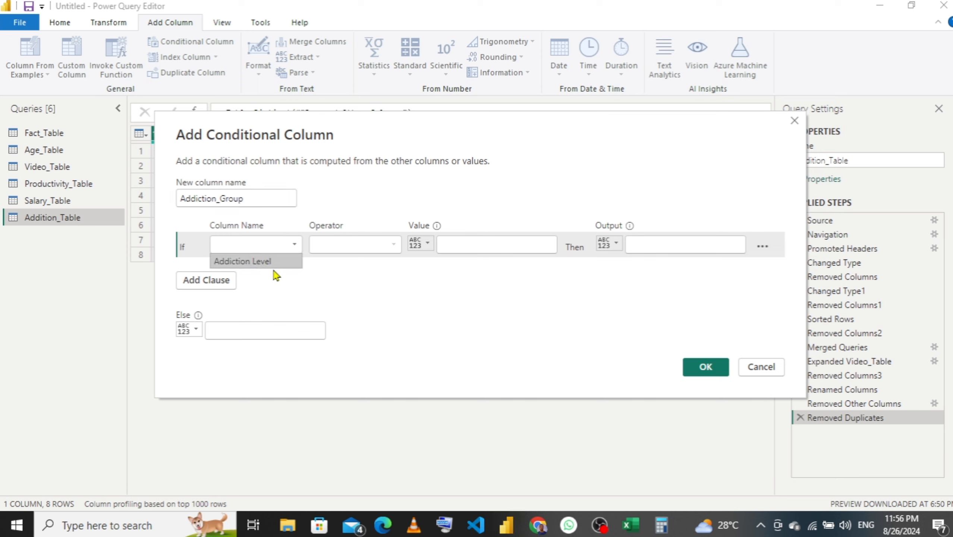
pyautogui.click(274, 262)
pyautogui.click(331, 246)
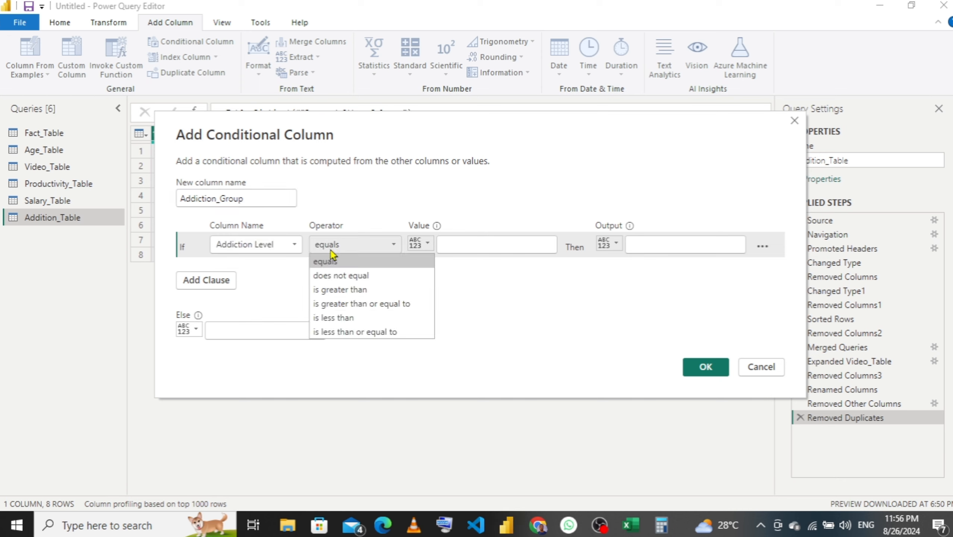
pyautogui.click(351, 335)
pyautogui.click(462, 252)
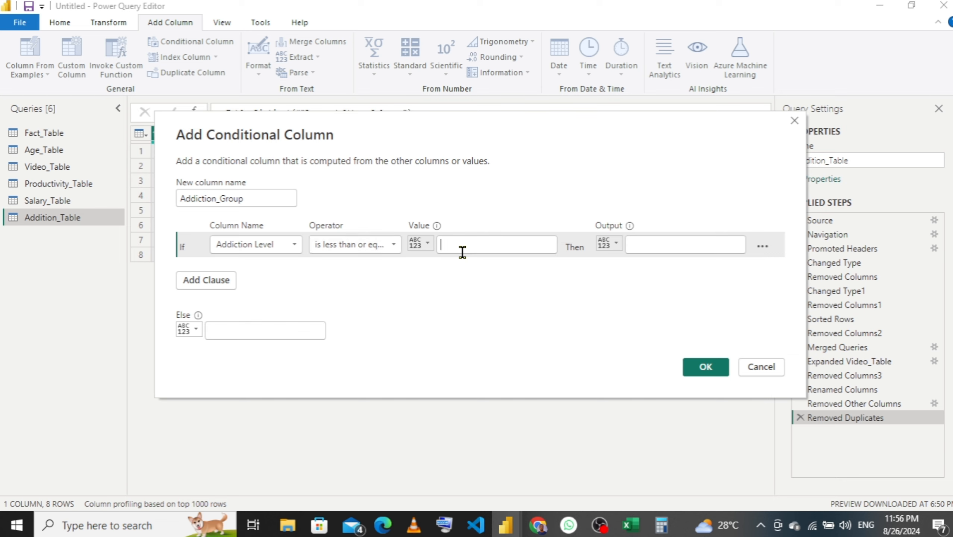
pyautogui.write('3')
pyautogui.click(642, 244)
pyautogui.write('Mild')
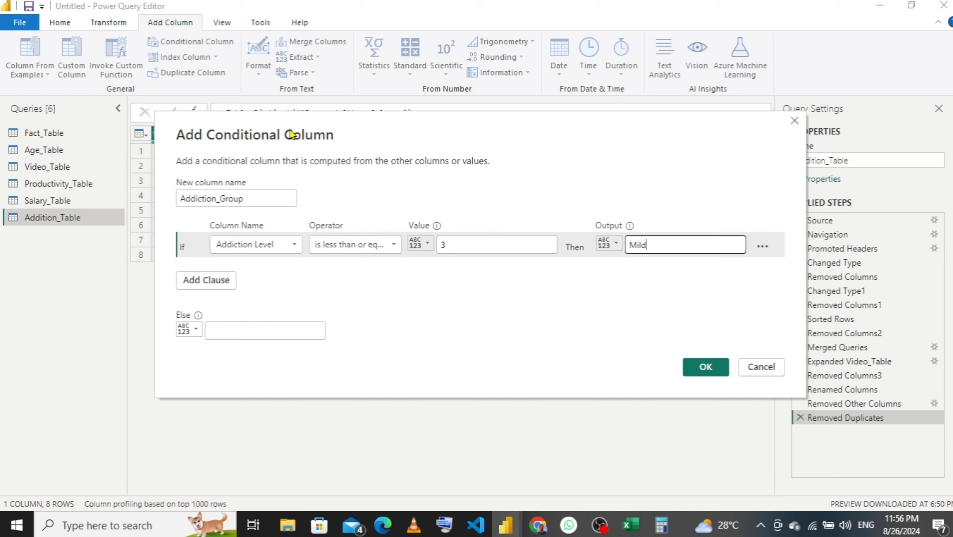
# - Add an Else If clause so that Addiction Level less than or equal to 6 outputs Moderate
pyautogui.click(225, 285)
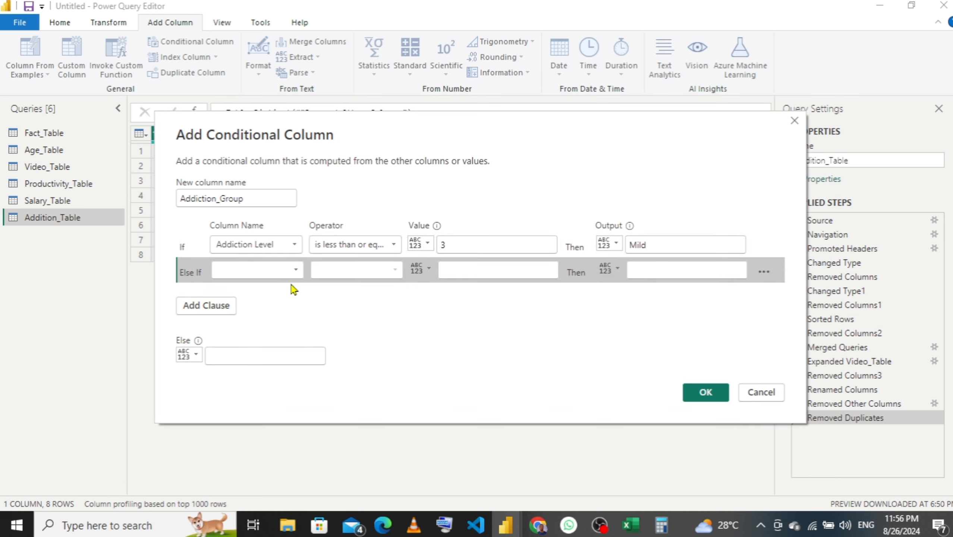
pyautogui.click(291, 273)
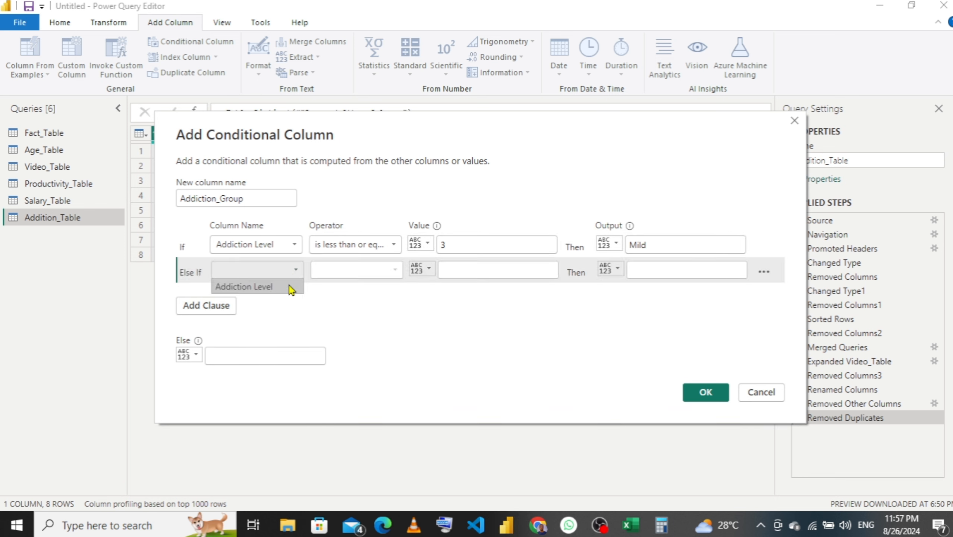
pyautogui.click(291, 288)
pyautogui.click(340, 273)
pyautogui.click(355, 359)
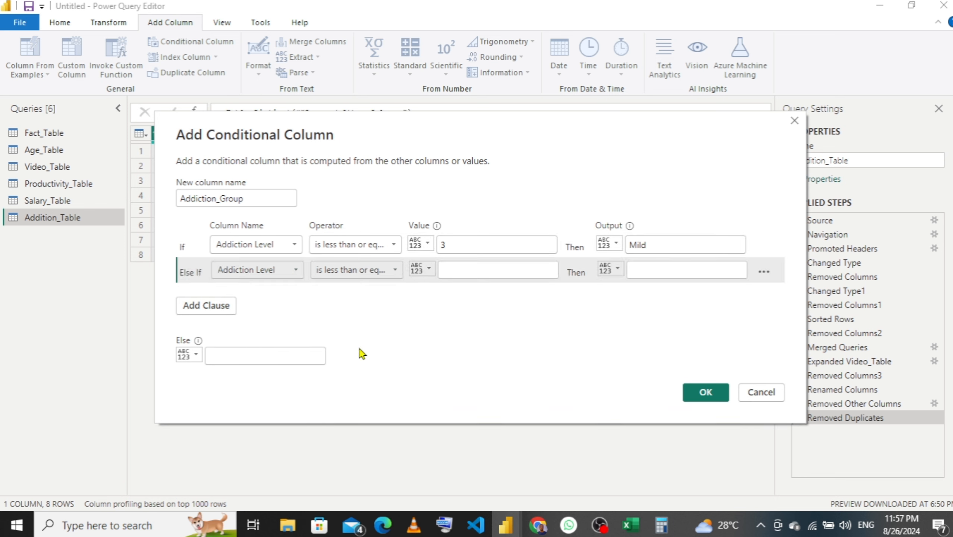
pyautogui.click(496, 275)
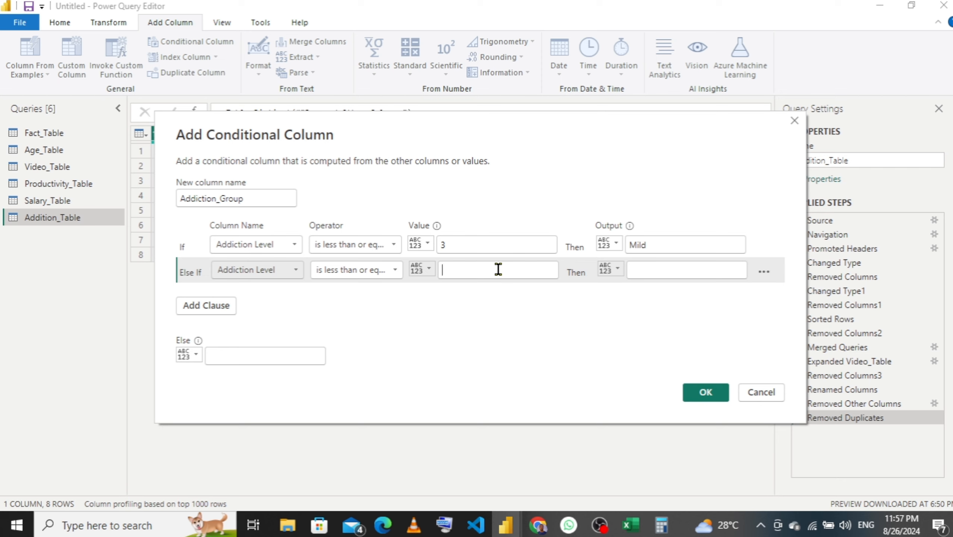
pyautogui.write('7')
pyautogui.click(647, 269)
pyautogui.click(507, 273)
pyautogui.press('BackSpace')
pyautogui.click(665, 270)
pyautogui.write('Moderate')
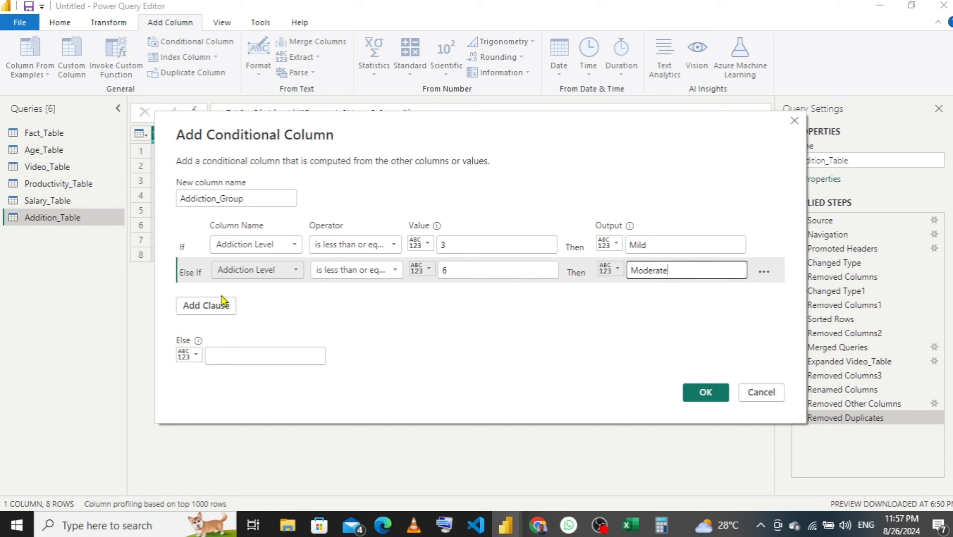
# - Add an Else If clause so that Addiction Level less than or equal to 9 outputs Strong
pyautogui.click(216, 306)
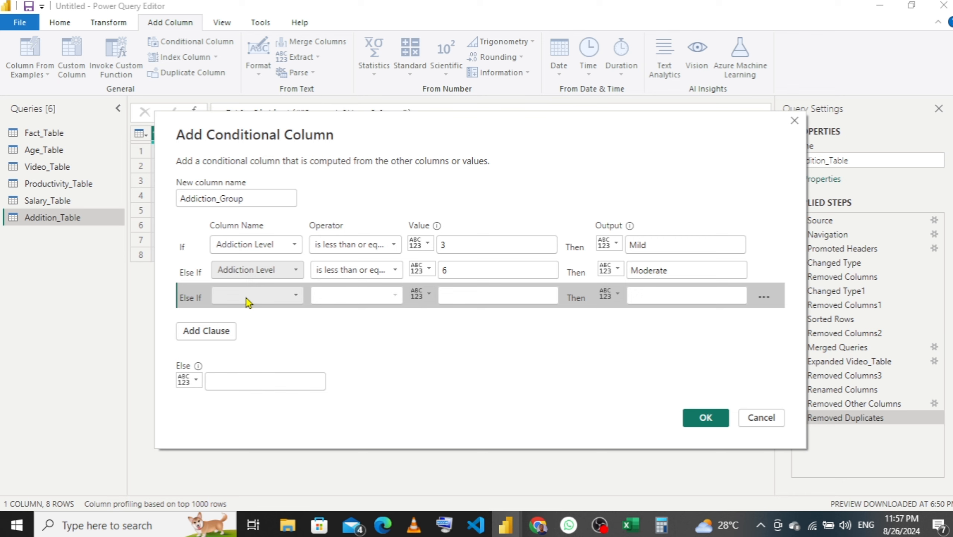
pyautogui.click(249, 297)
pyautogui.click(261, 314)
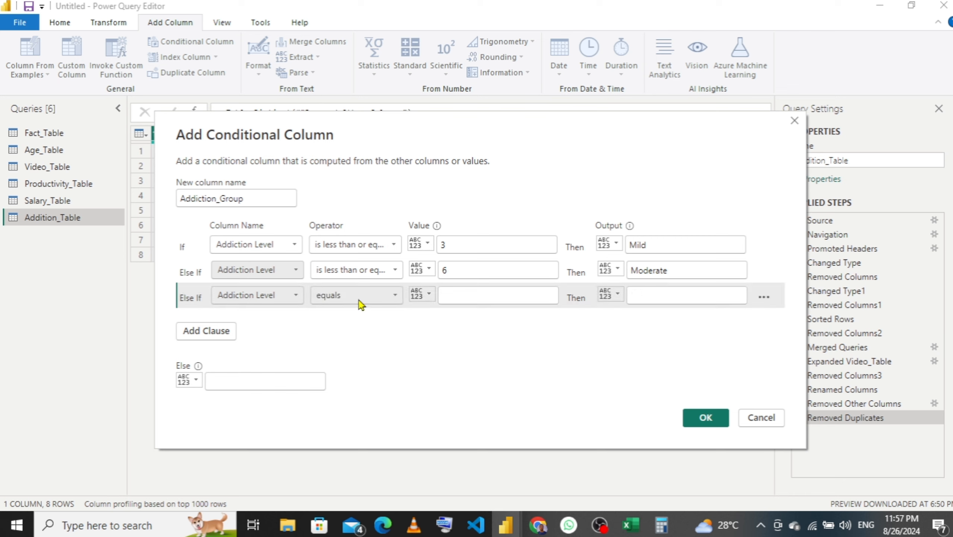
pyautogui.click(358, 301)
pyautogui.click(354, 383)
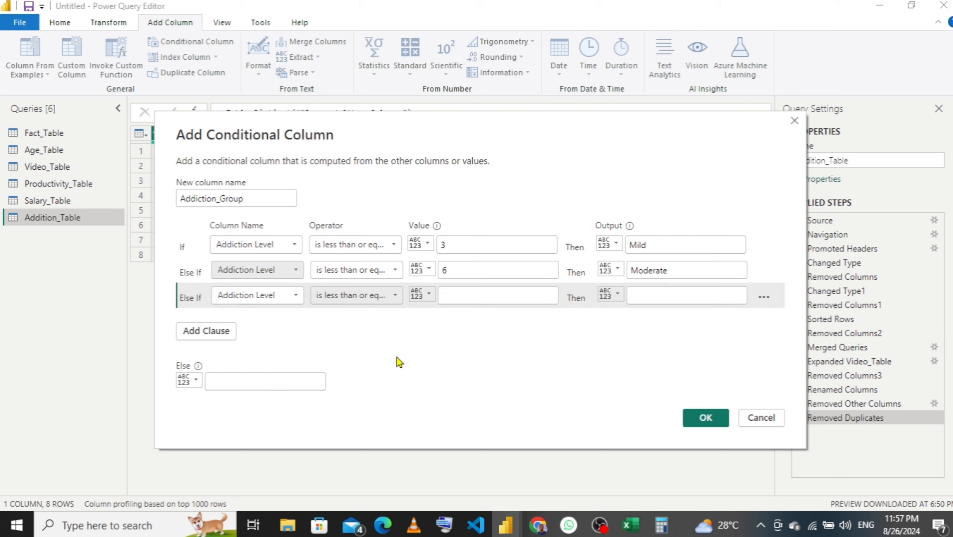
pyautogui.click(467, 294)
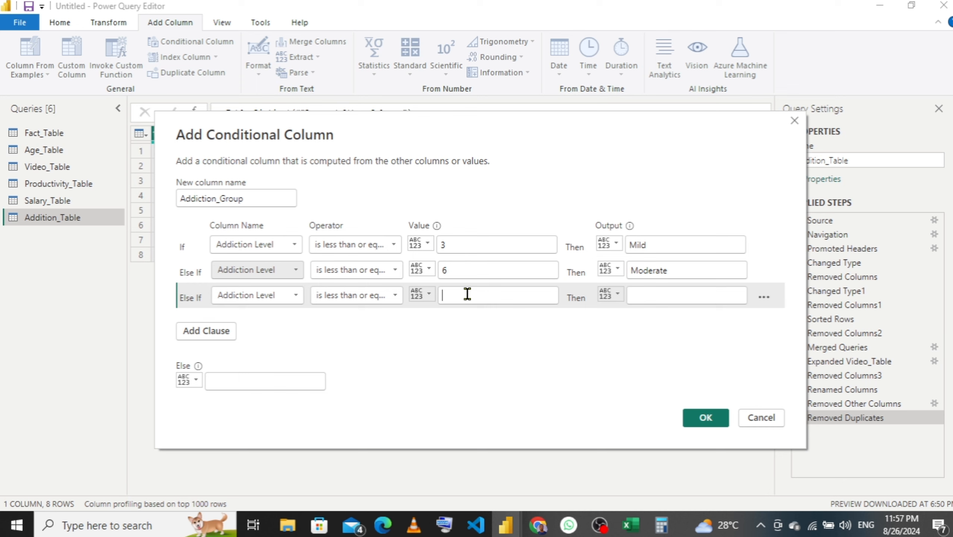
pyautogui.write('9')
pyautogui.click(666, 290)
pyautogui.click(667, 289)
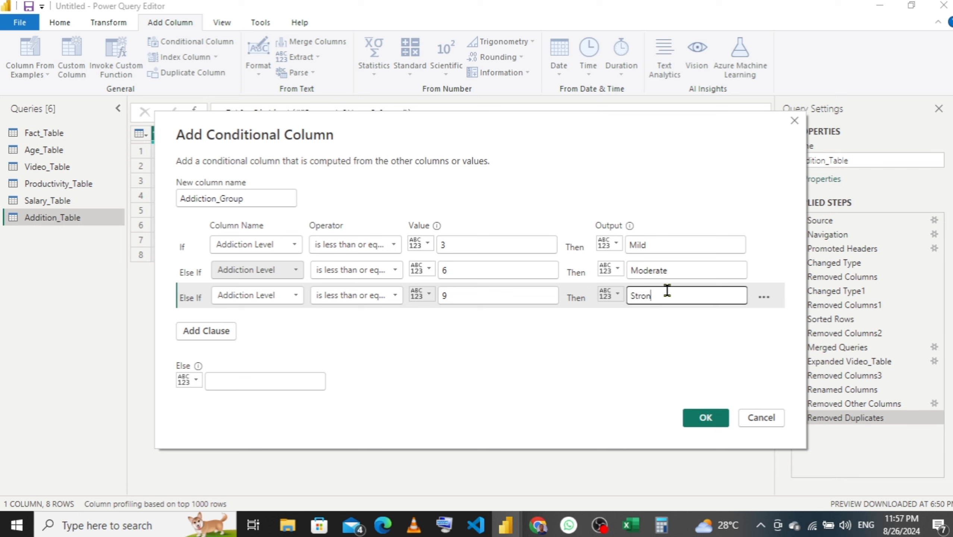
# - Set the Else output to Extreme, create the conditional column, and set the data type of Addiction_Group to Text
pyautogui.click(242, 382)
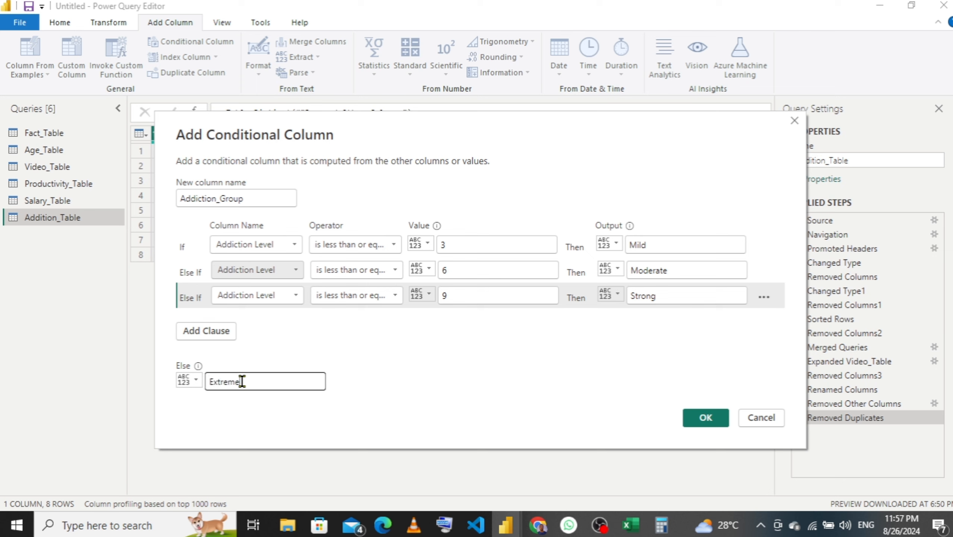
pyautogui.click(705, 419)
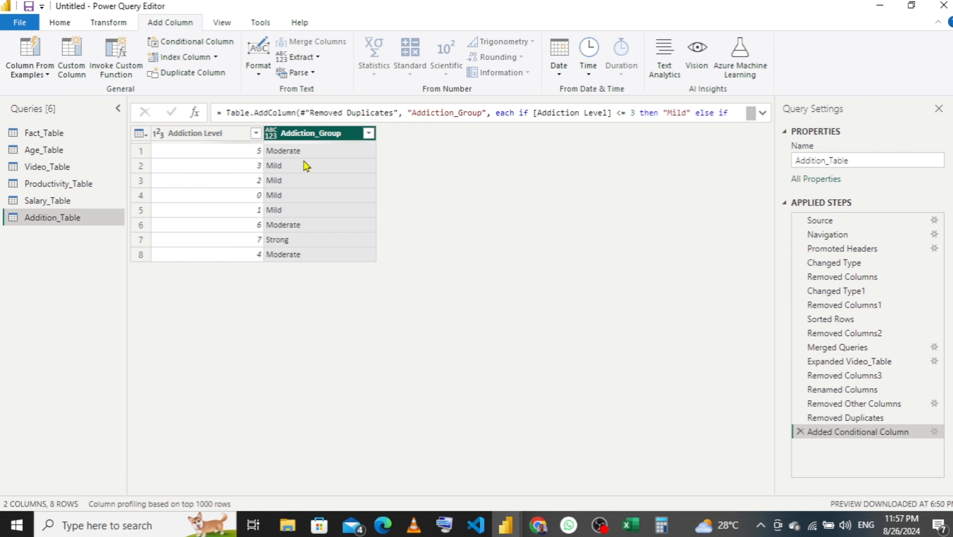
pyautogui.click(270, 133)
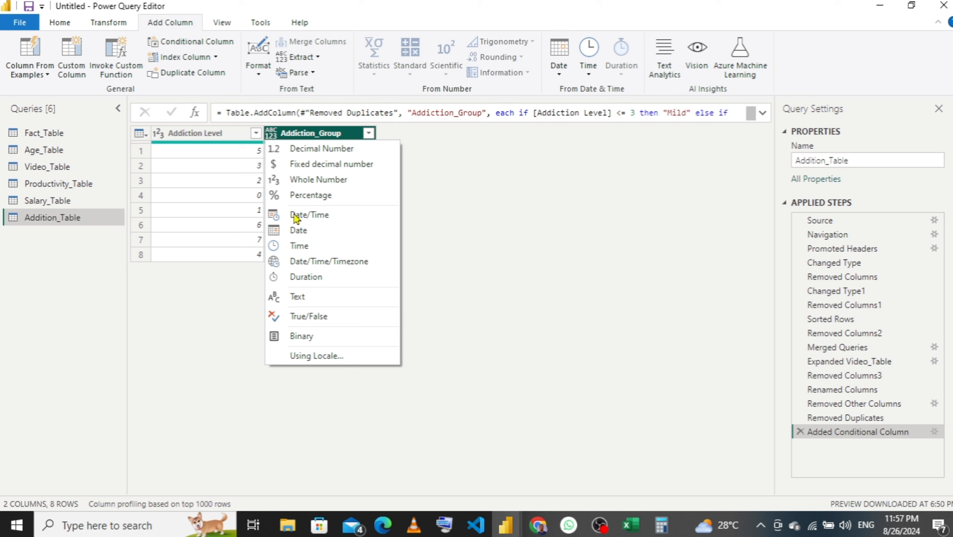
pyautogui.click(306, 301)
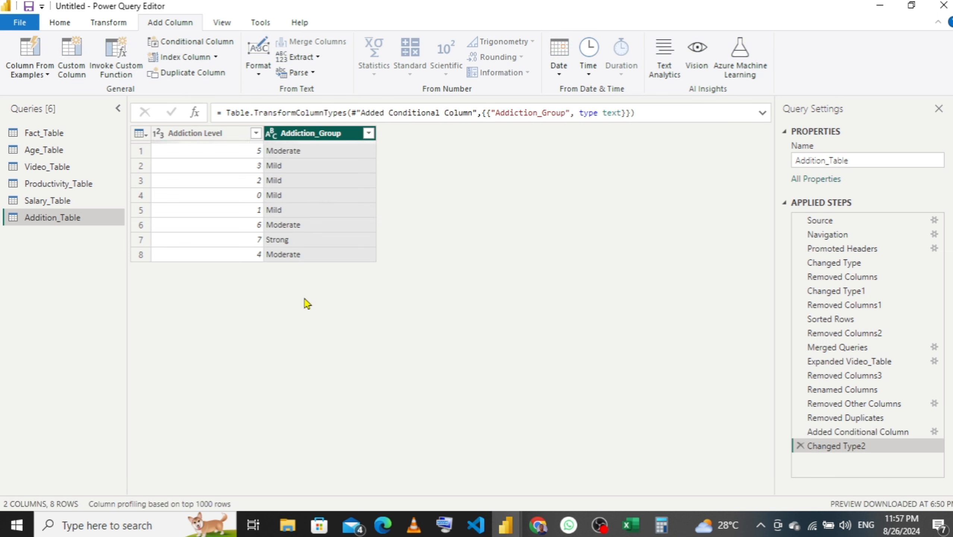
# - Review the columns of Salary_Table, Productivity_Table, Video_Table and Age_Table
pyautogui.click(69, 205)
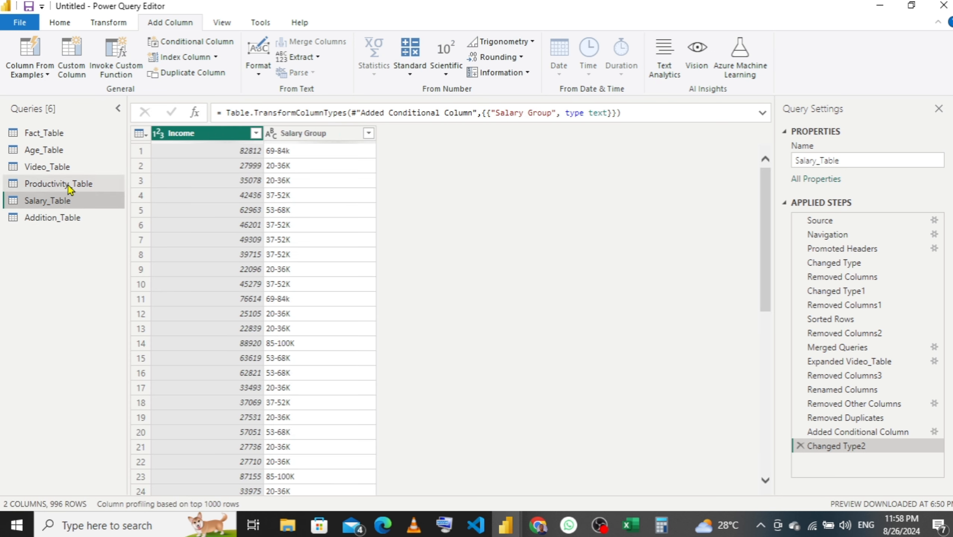
pyautogui.click(69, 186)
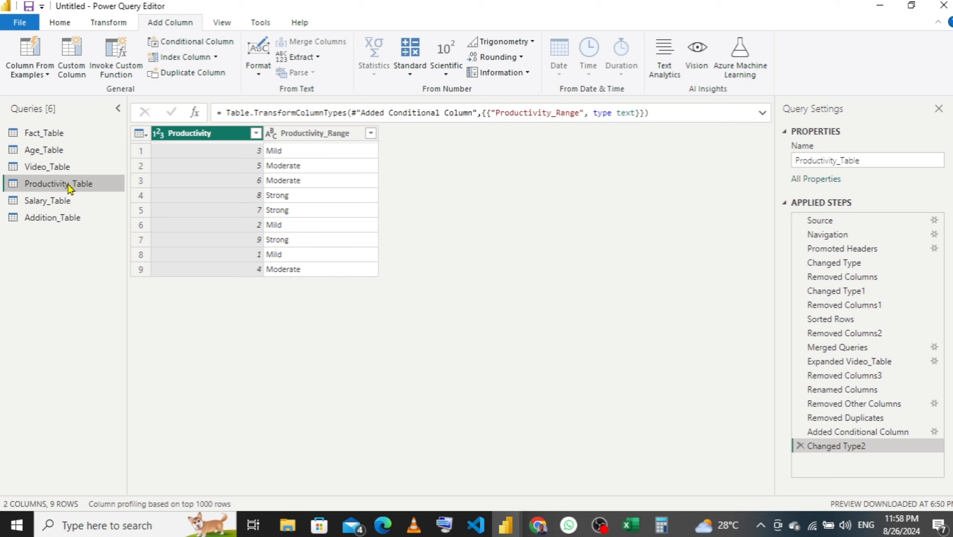
pyautogui.click(70, 166)
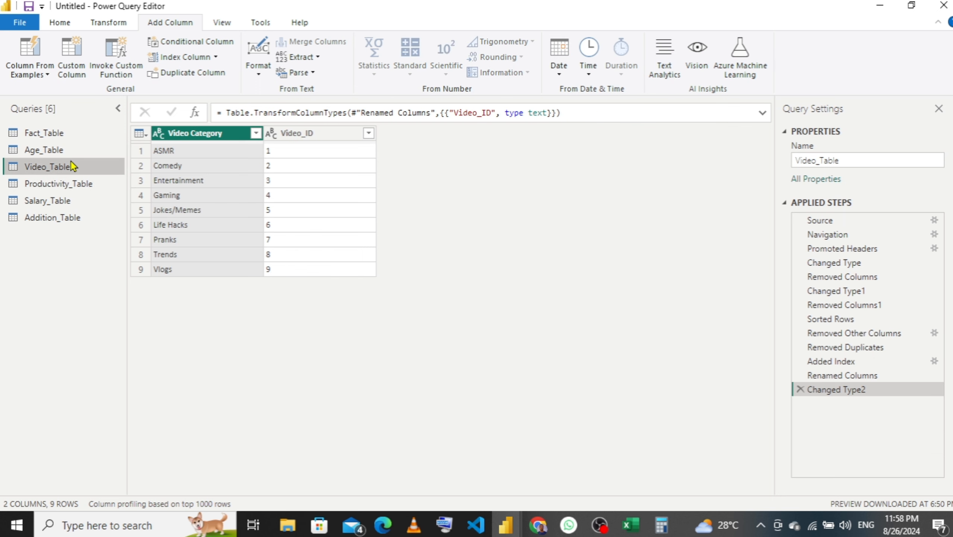
pyautogui.click(69, 148)
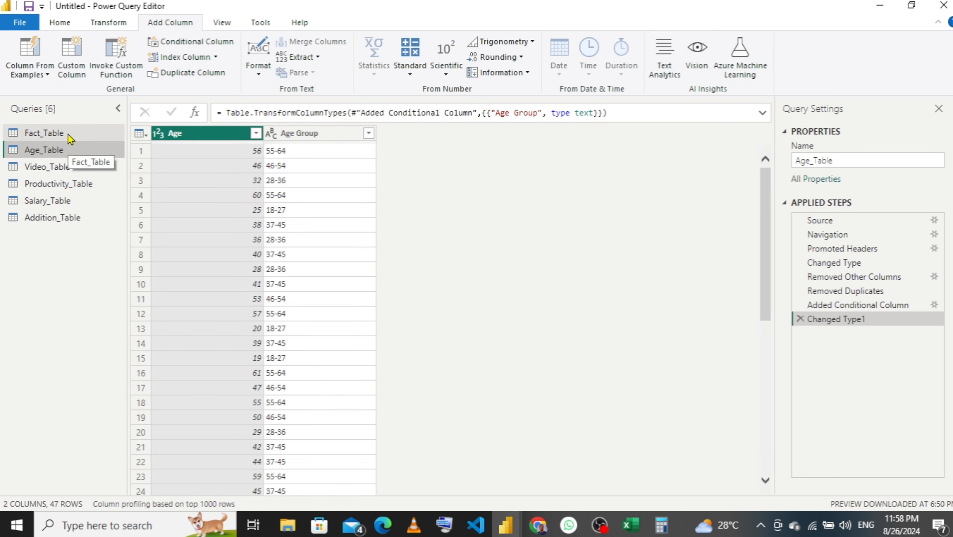
# - Remove the Scroll Rate column from Fact_Table
pyautogui.click(68, 133)
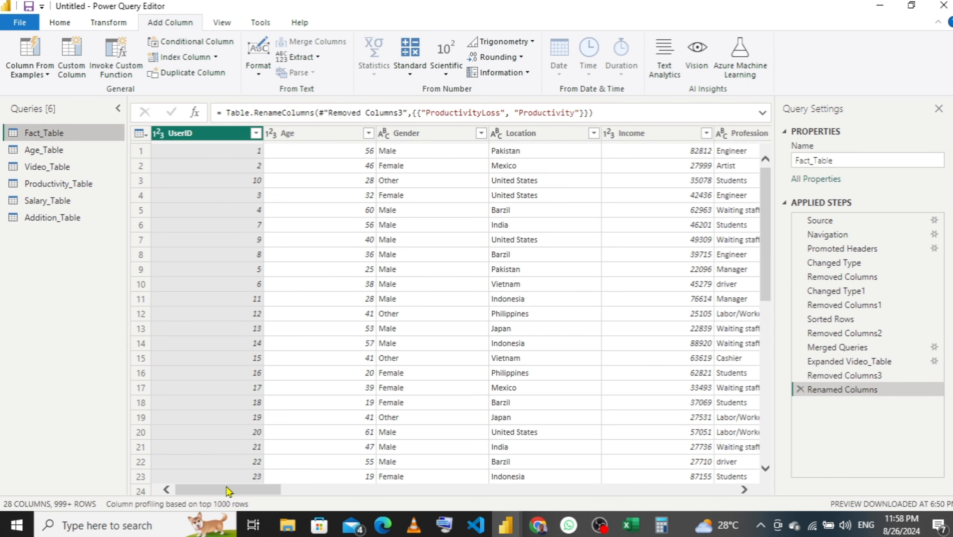
pyautogui.moveTo(228, 490); pyautogui.dragTo(467, 495)
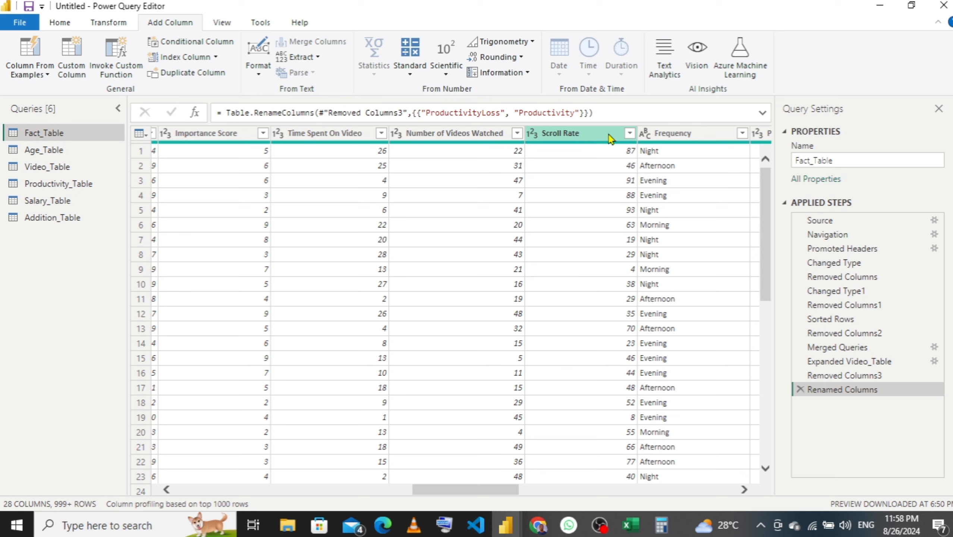
pyautogui.click(595, 137)
pyautogui.rightClick(594, 137)
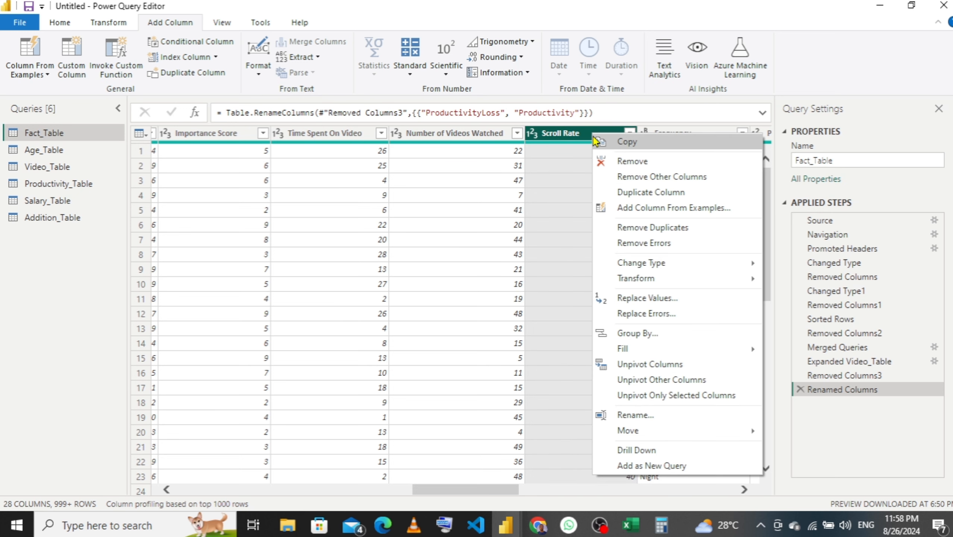
pyautogui.press('Escape')
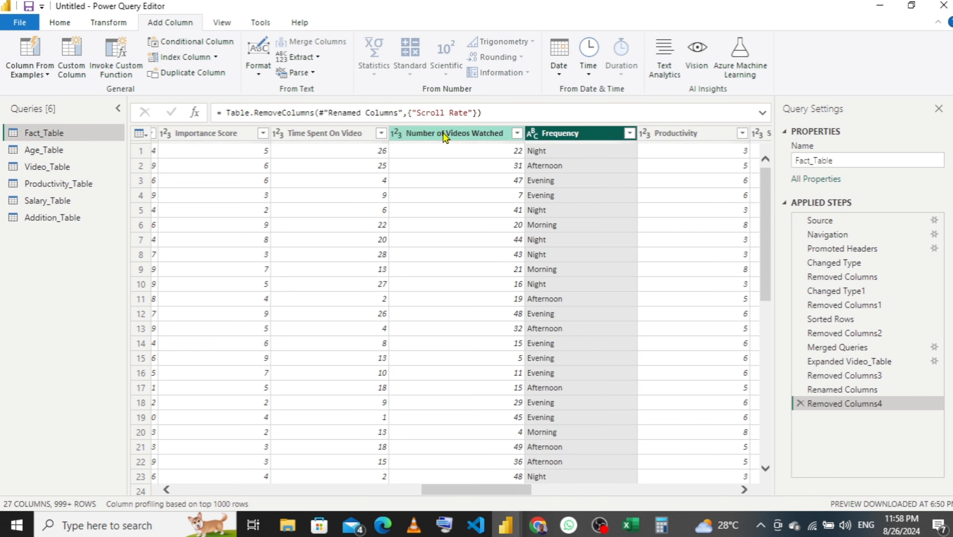
# - Try to change the Watch Time column of Fact_Table to the Duration data type, and delete that applied step
pyautogui.moveTo(456, 498); pyautogui.dragTo(406, 498)
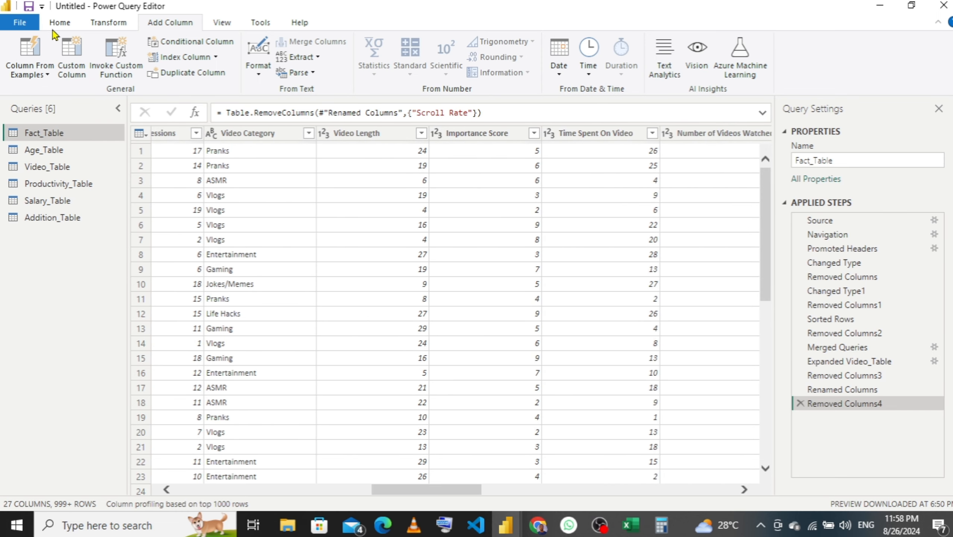
pyautogui.click(60, 24)
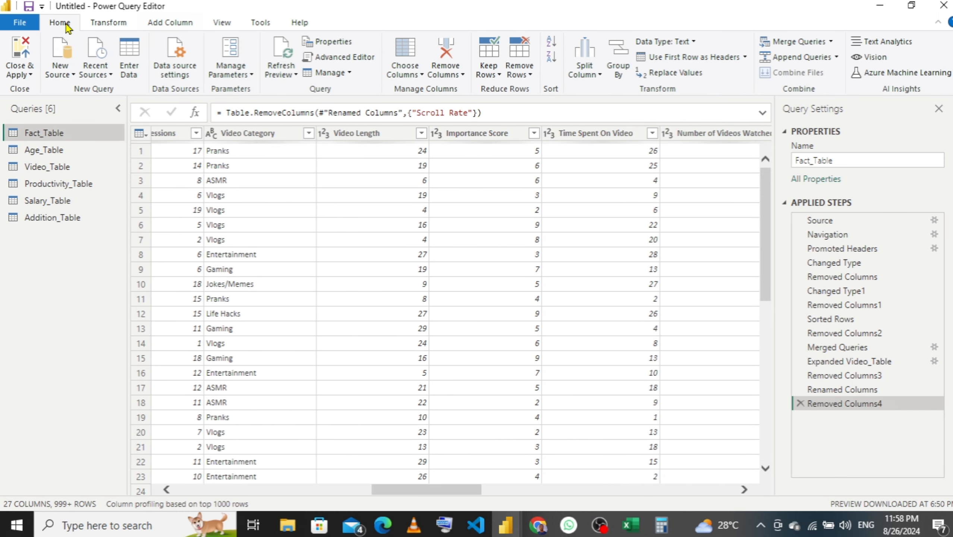
pyautogui.click(30, 75)
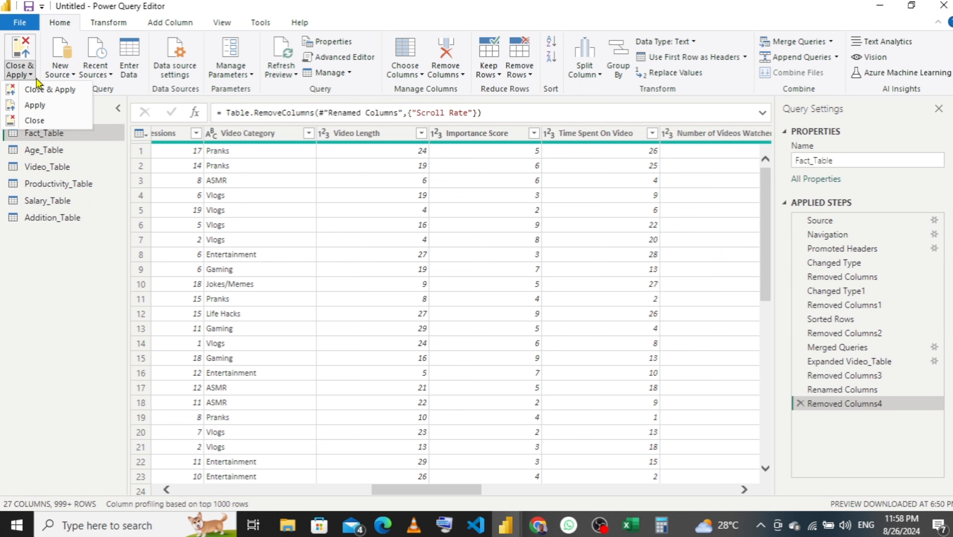
pyautogui.click(472, 492)
pyautogui.click(490, 490)
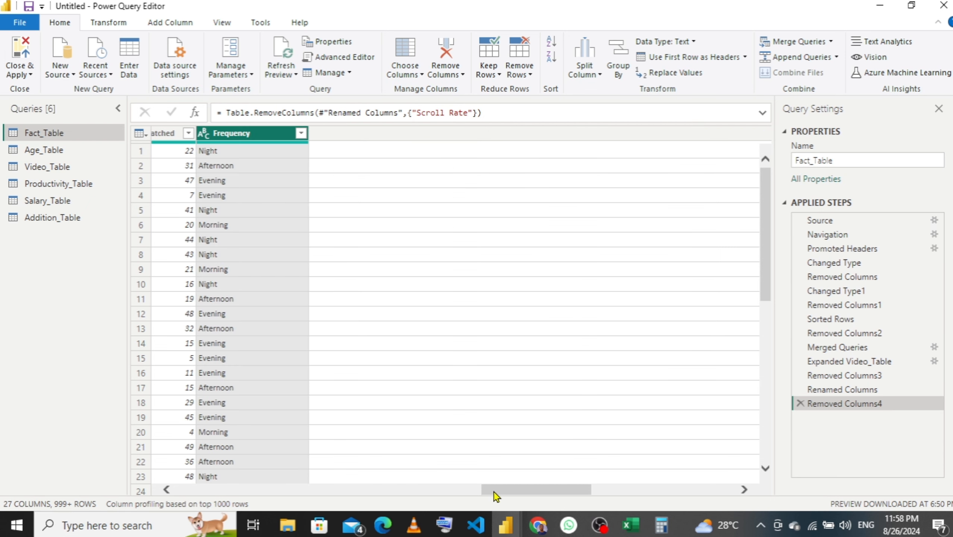
pyautogui.moveTo(503, 492); pyautogui.dragTo(608, 492)
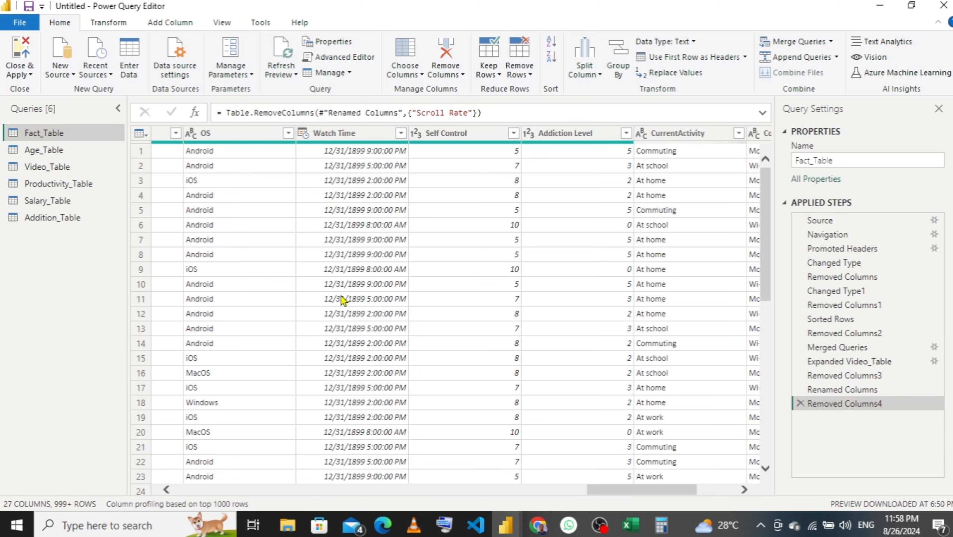
pyautogui.click(302, 135)
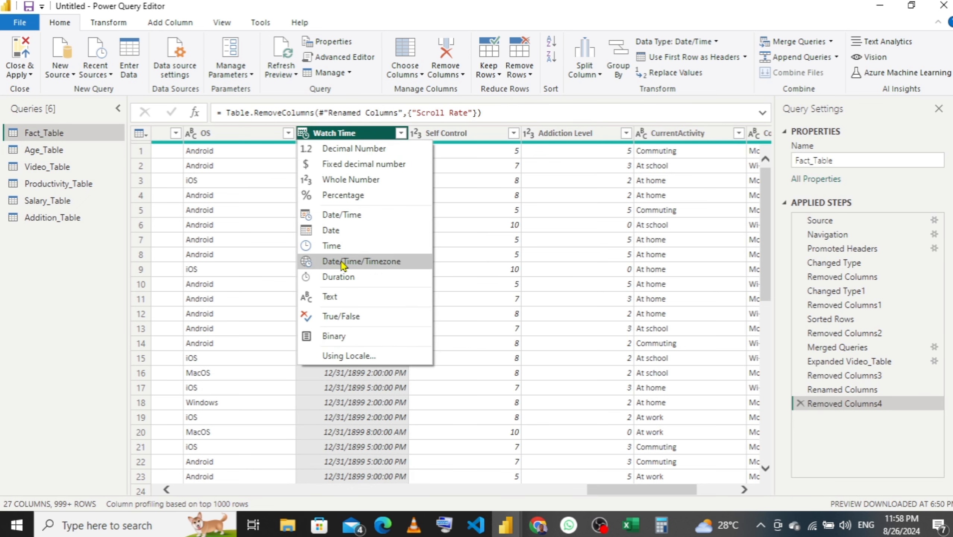
pyautogui.click(336, 278)
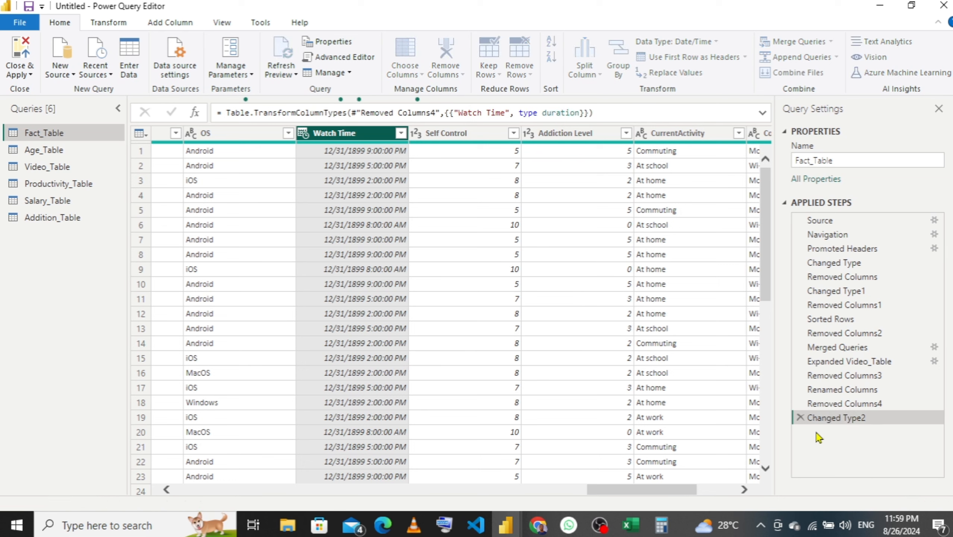
pyautogui.click(800, 418)
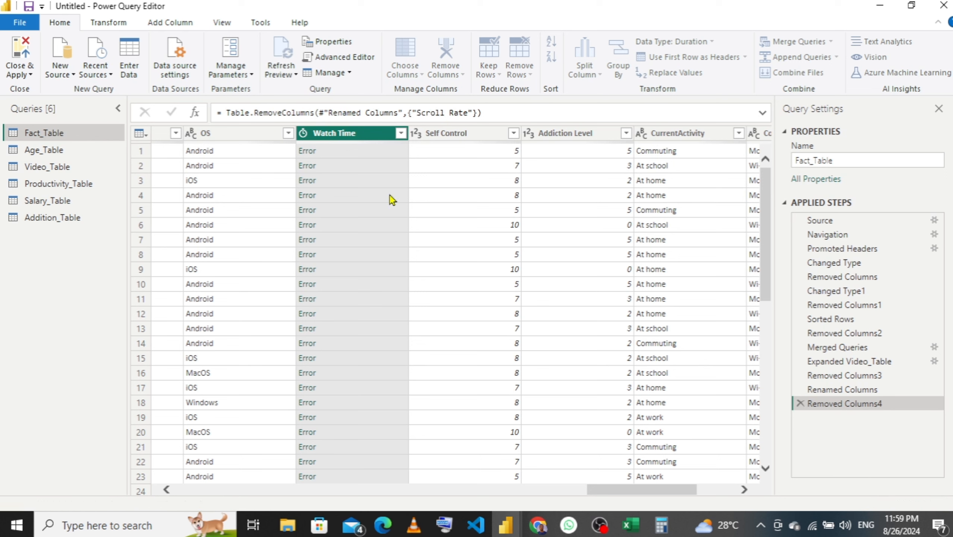
# - Set the data type of the Watch Time column in Fact_Table to Time
pyautogui.click(312, 139)
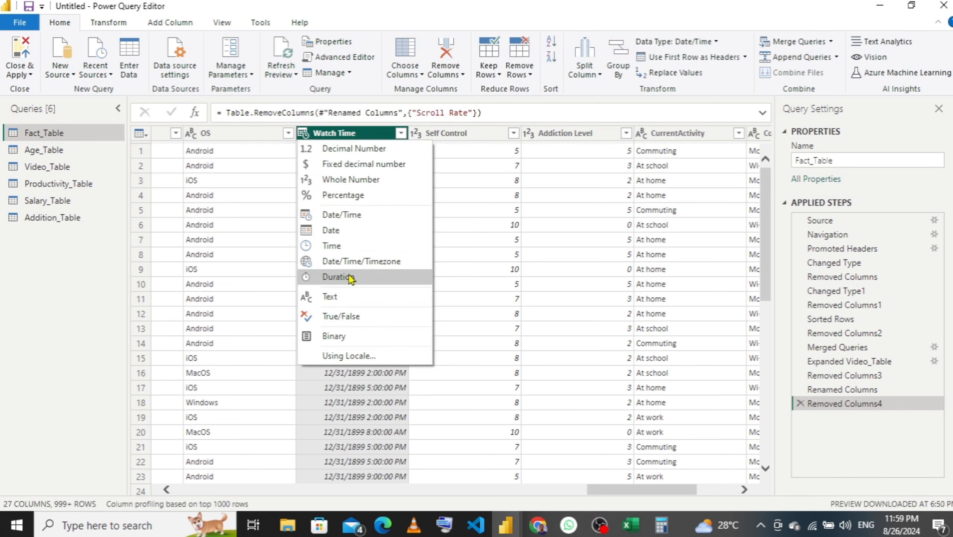
pyautogui.click(343, 245)
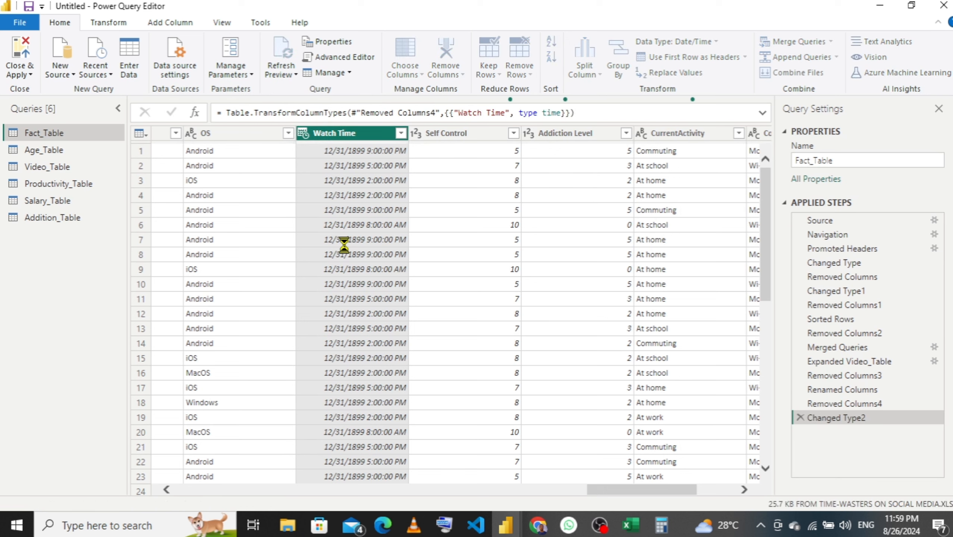
# - Close the Power Query Editor with all query changes applied, and close the Calculator window covering the report
pyautogui.click(23, 73)
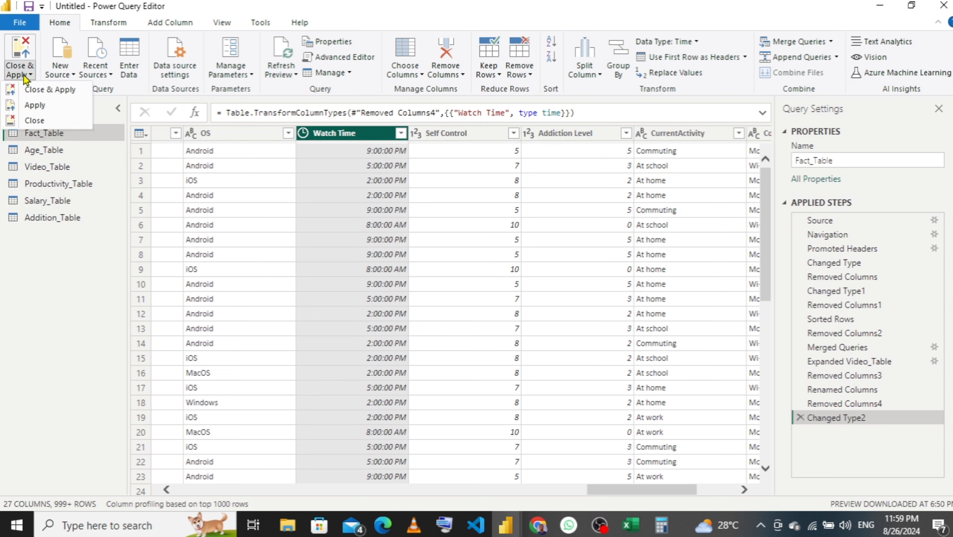
pyautogui.click(44, 94)
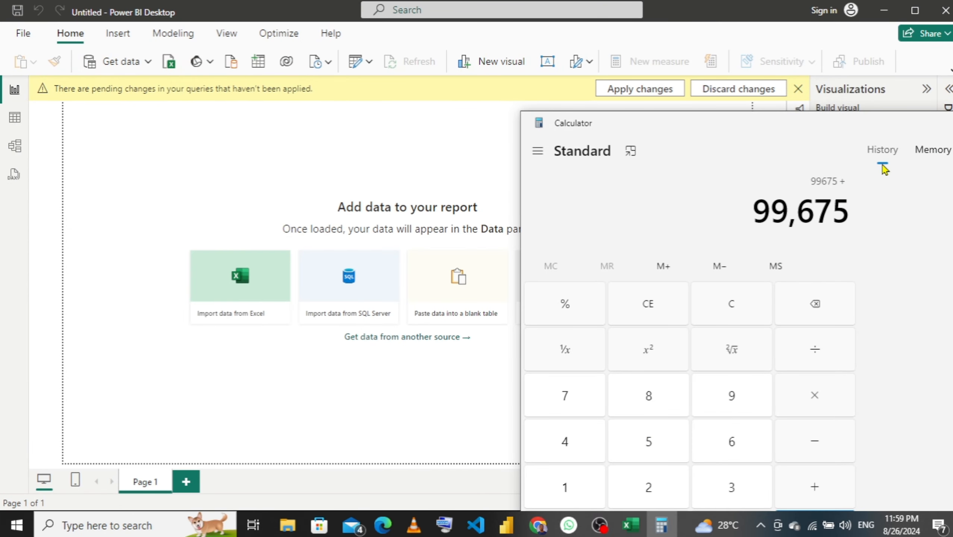
pyautogui.moveTo(825, 127); pyautogui.dragTo(689, 118)
pyautogui.click(925, 115)
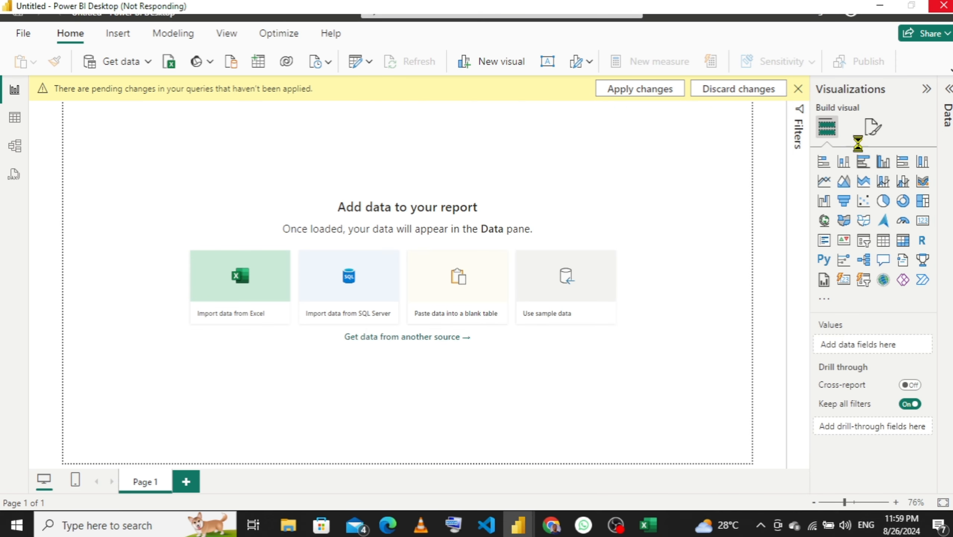
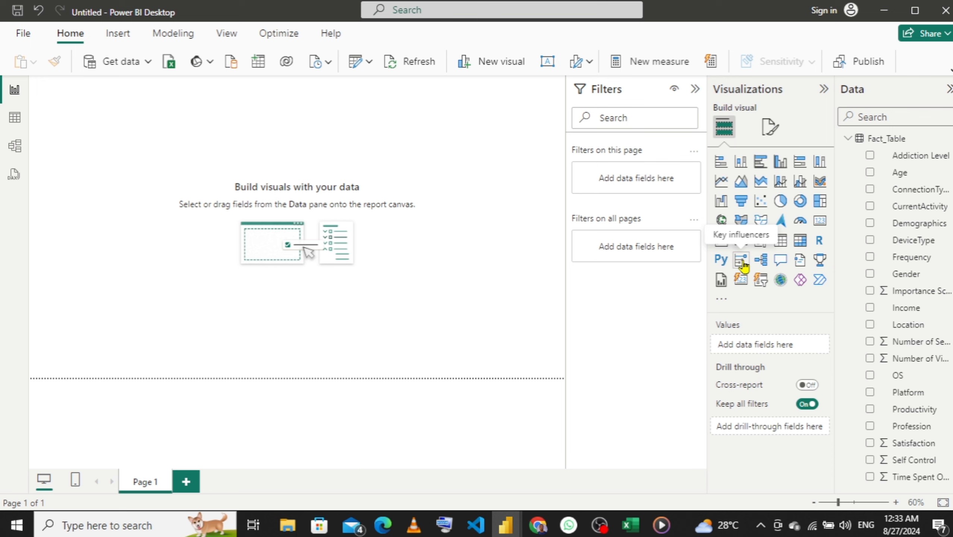
# - Add a Key influencers visual to Page 1 and enlarge it to roughly twice its default size
pyautogui.click(742, 262)
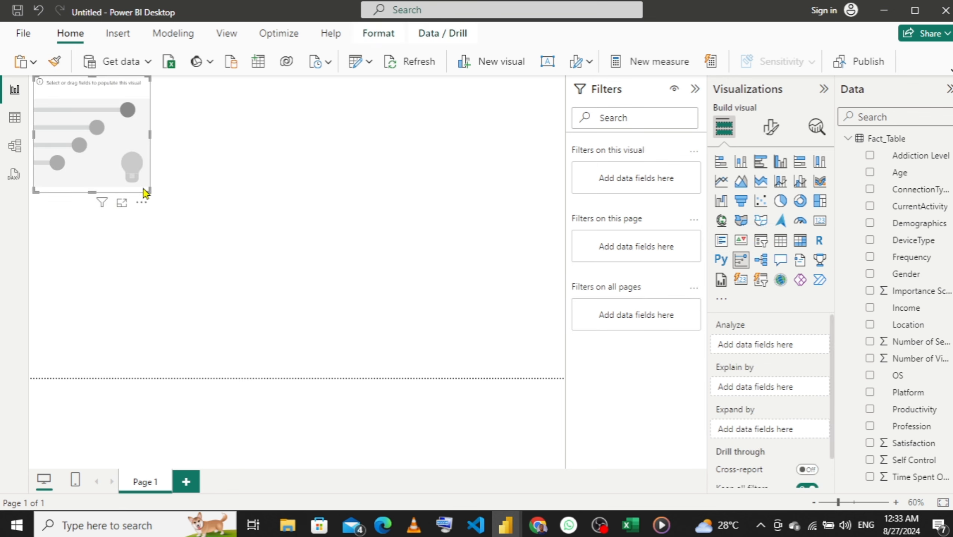
pyautogui.moveTo(150, 191); pyautogui.dragTo(285, 300)
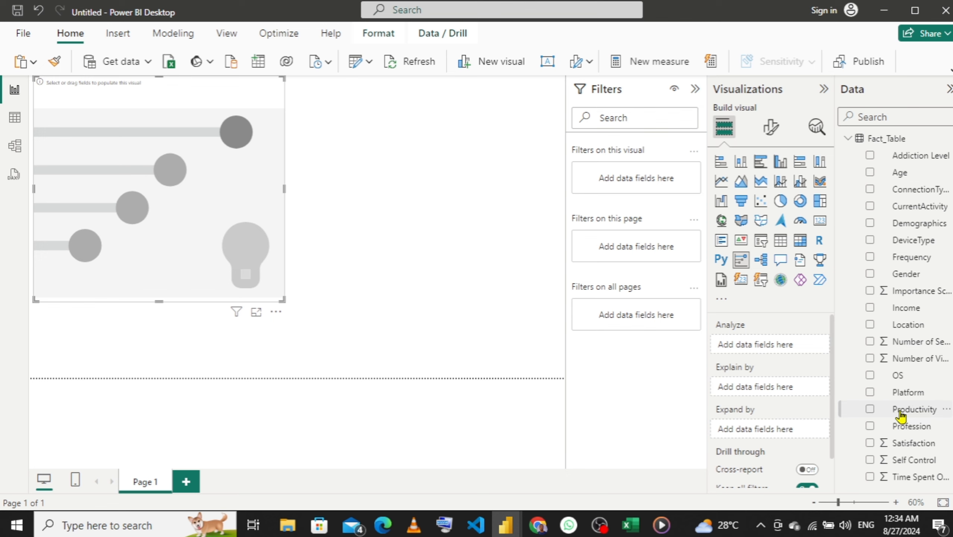
# - Analyze Productivity from Fact_Table in the Key influencers visual, and set the question to what makes it Decrease
pyautogui.moveTo(900, 415); pyautogui.dragTo(759, 345)
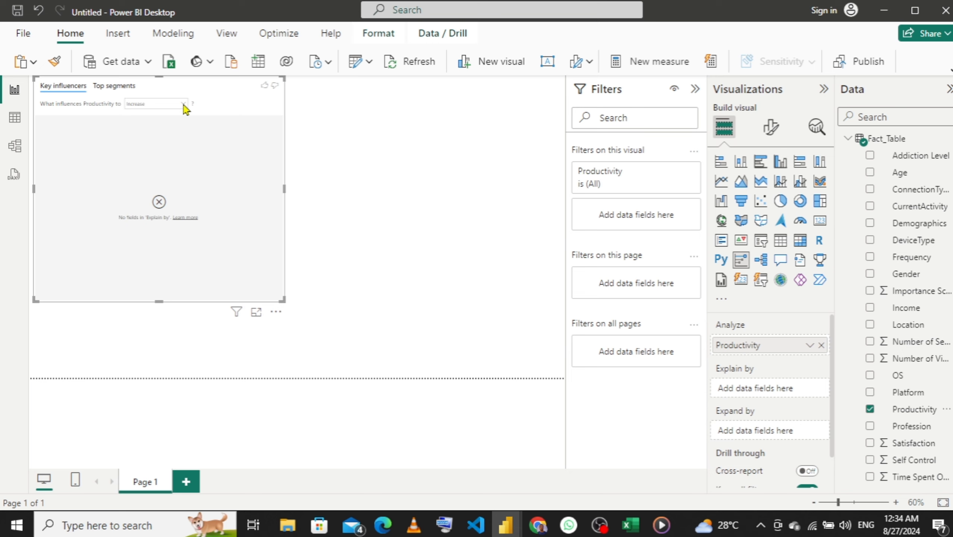
pyautogui.click(184, 104)
pyautogui.click(174, 130)
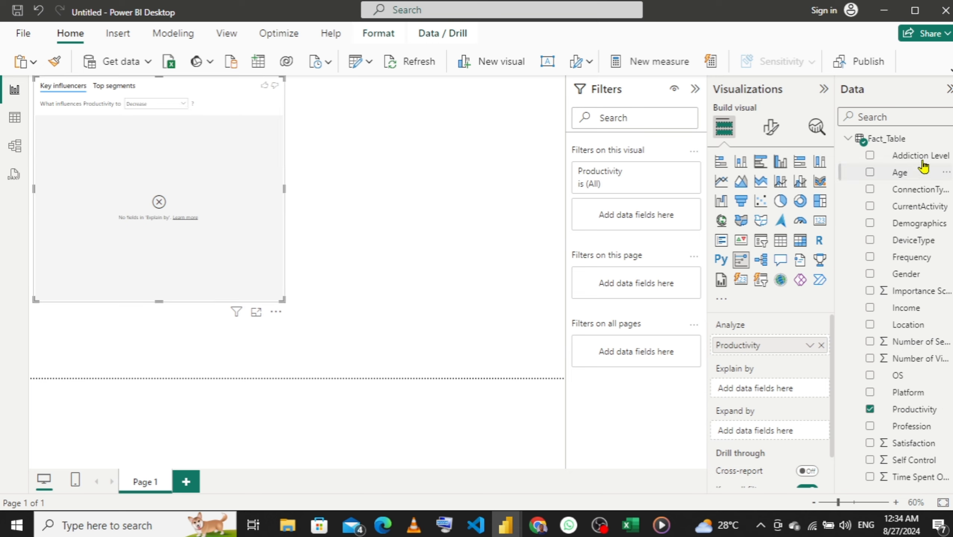
# - Explain Productivity by Addiction Level in the Key influencers visual, and enlarge the visual slightly
pyautogui.moveTo(920, 161); pyautogui.dragTo(789, 391)
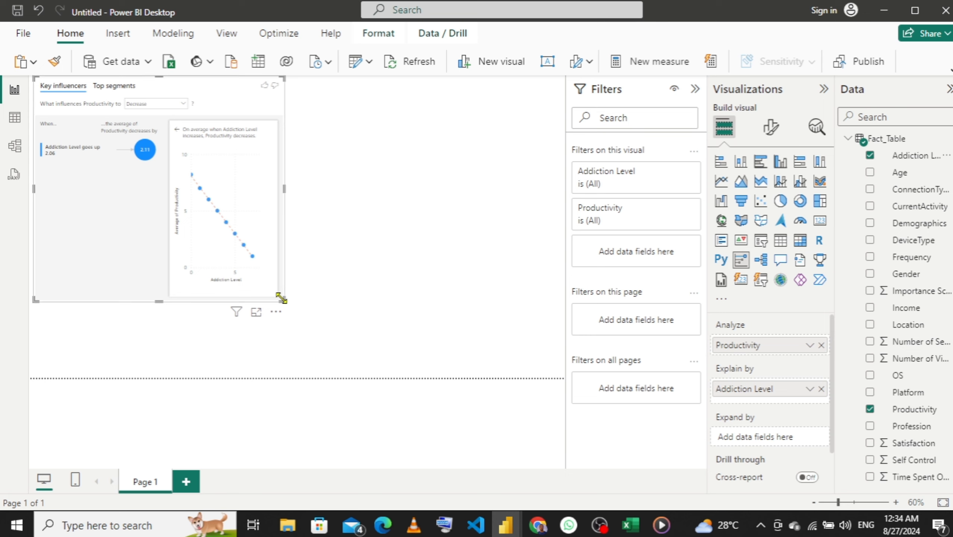
pyautogui.moveTo(281, 298); pyautogui.dragTo(326, 344)
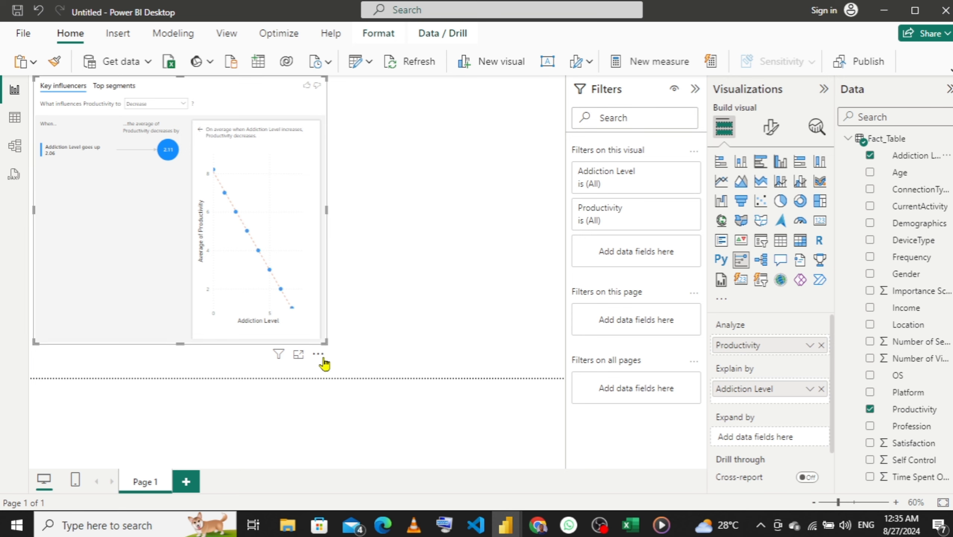
# - Add a second report page and name it Demography Analysis
pyautogui.click(186, 485)
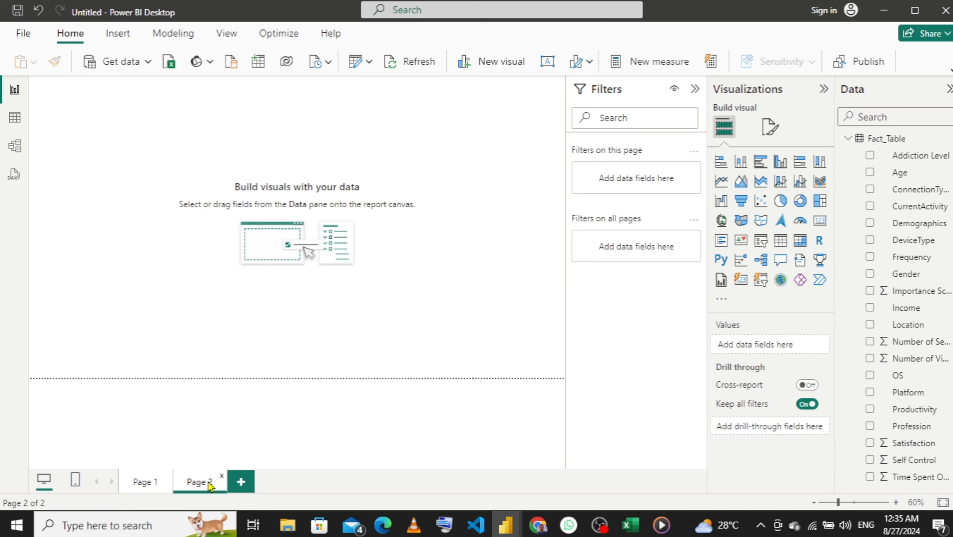
pyautogui.doubleClick(208, 481)
pyautogui.write('O')
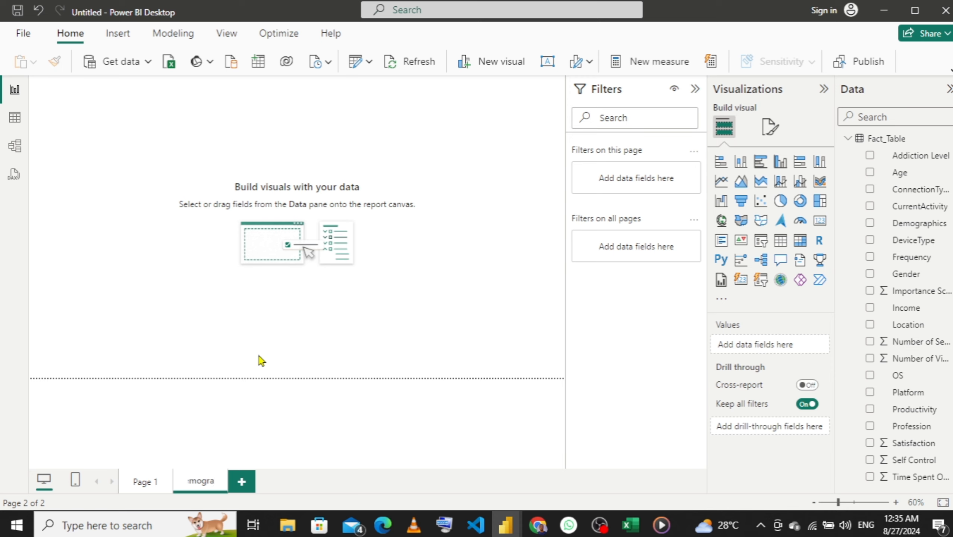
pyautogui.write('y')
pyautogui.write(' Analysi')
pyautogui.press('Return')
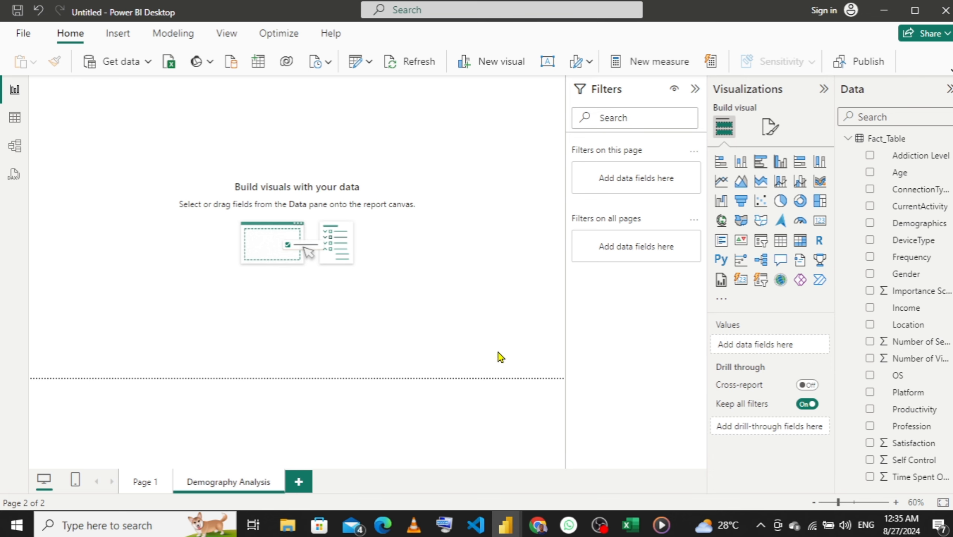
# - Review the User Analysis page of the Social Media Awareness report as a layout reference, and return to the untitled report
pyautogui.moveTo(507, 523)
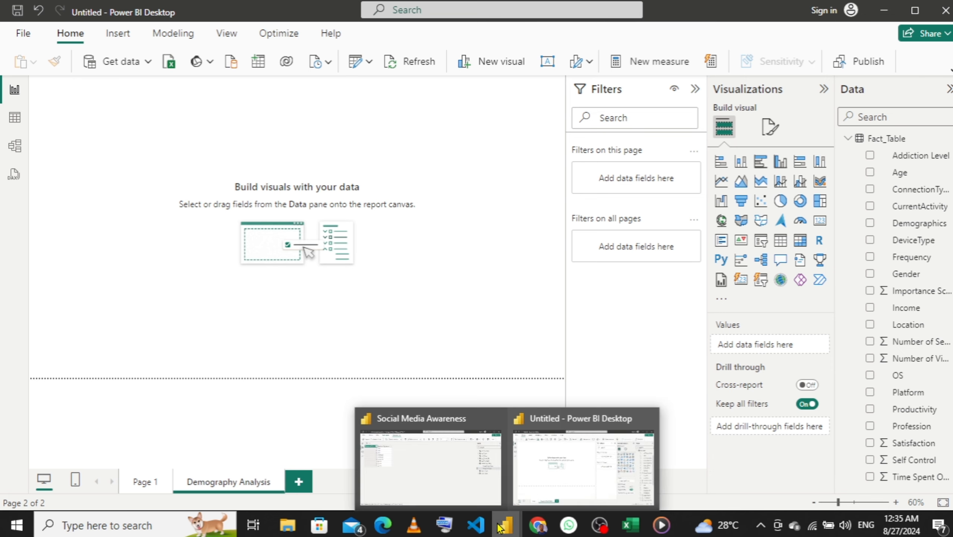
pyautogui.click(470, 500)
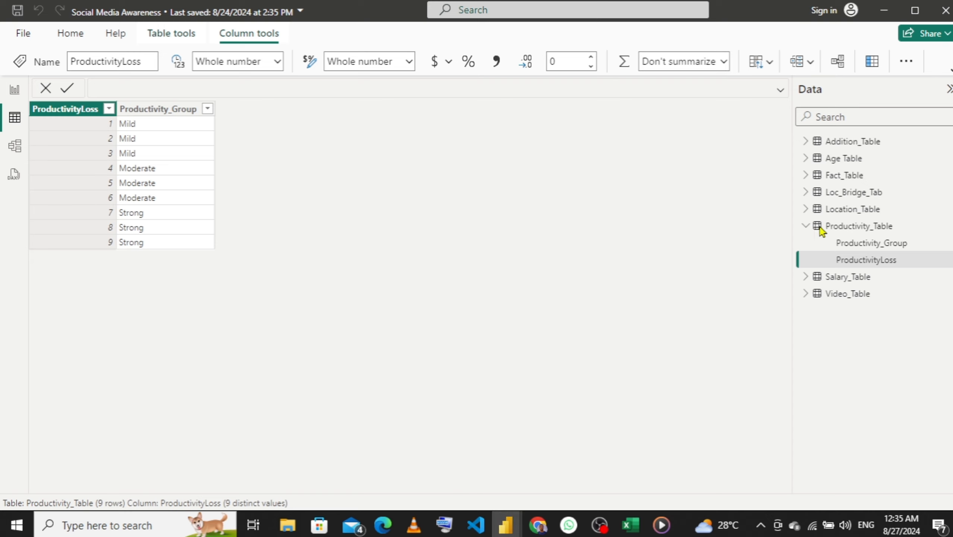
pyautogui.click(10, 91)
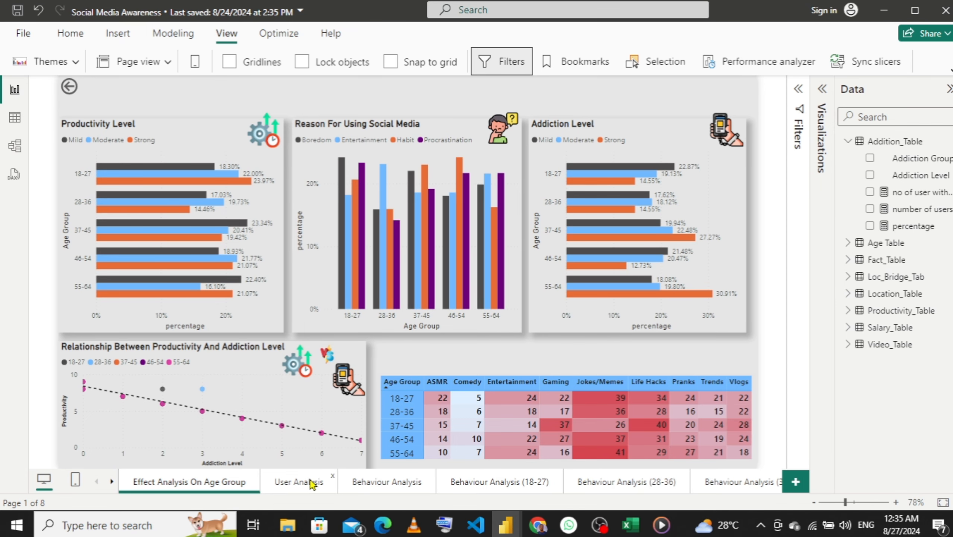
pyautogui.keyDown('ctrl'); pyautogui.click(71, 90); pyautogui.keyUp('ctrl')
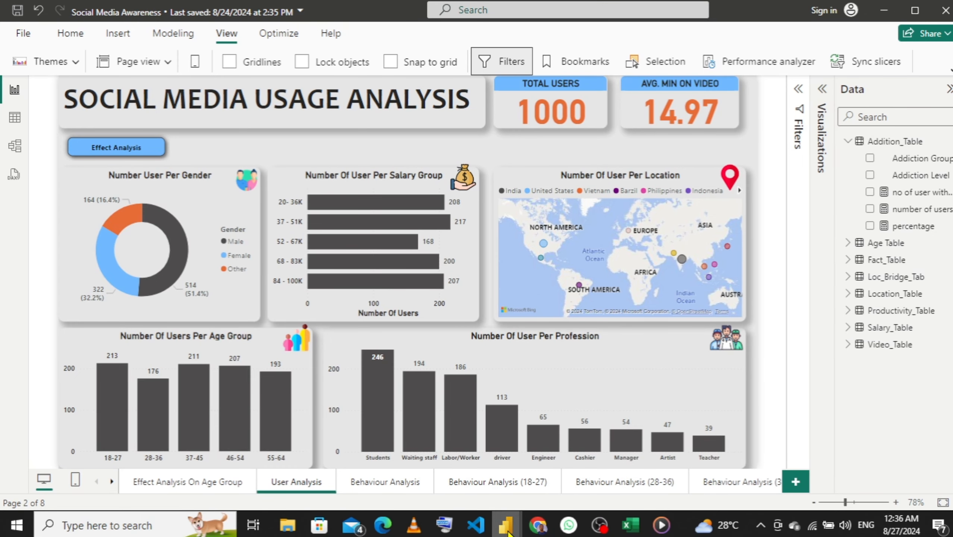
pyautogui.moveTo(507, 532)
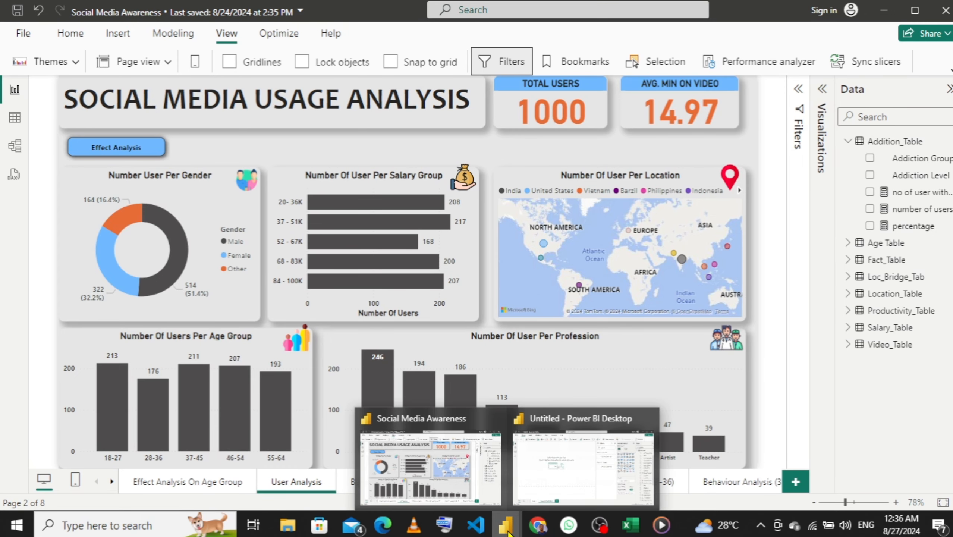
pyautogui.click(545, 443)
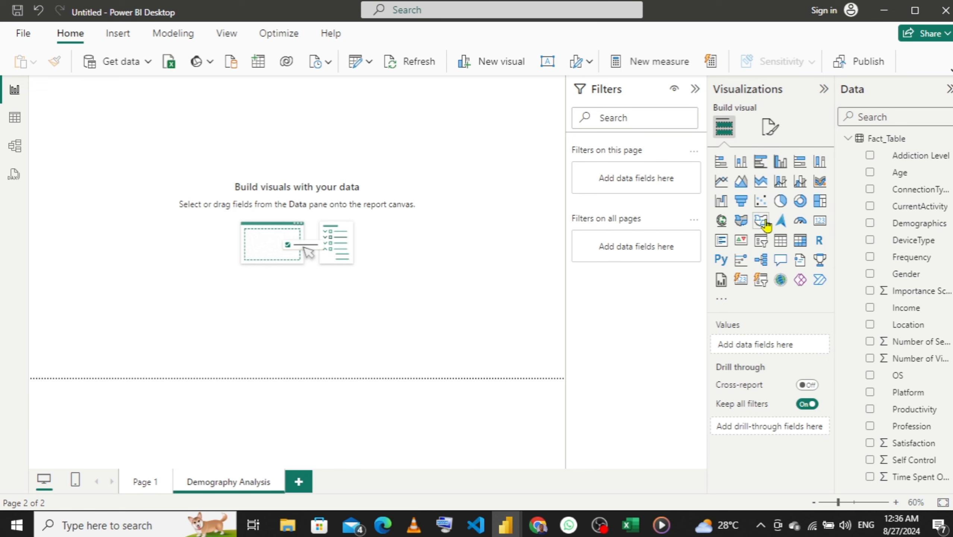
# - Add an empty donut chart to the Demography Analysis page, enlarge it, and place it at the page's left edge below a header gap
pyautogui.click(798, 204)
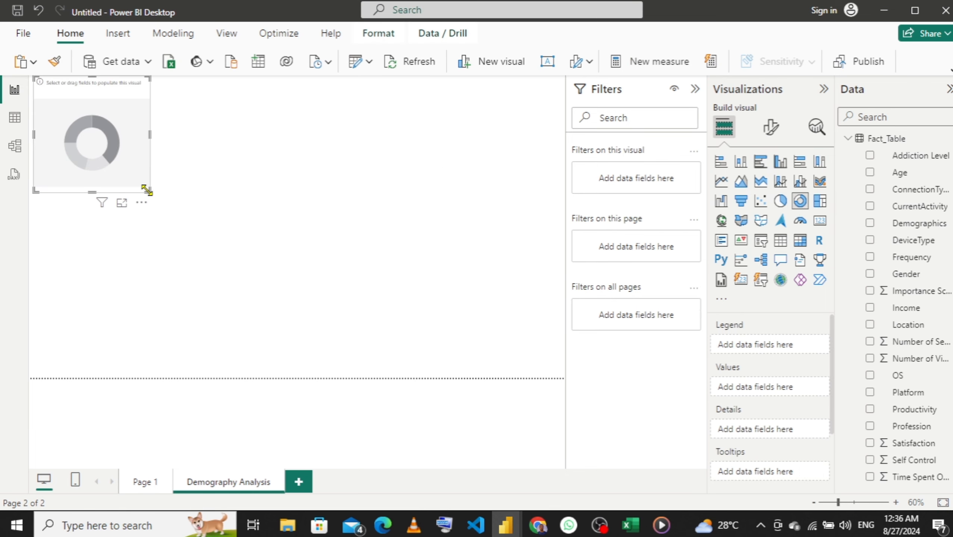
pyautogui.moveTo(146, 190); pyautogui.dragTo(182, 234)
pyautogui.moveTo(124, 104); pyautogui.dragTo(121, 158)
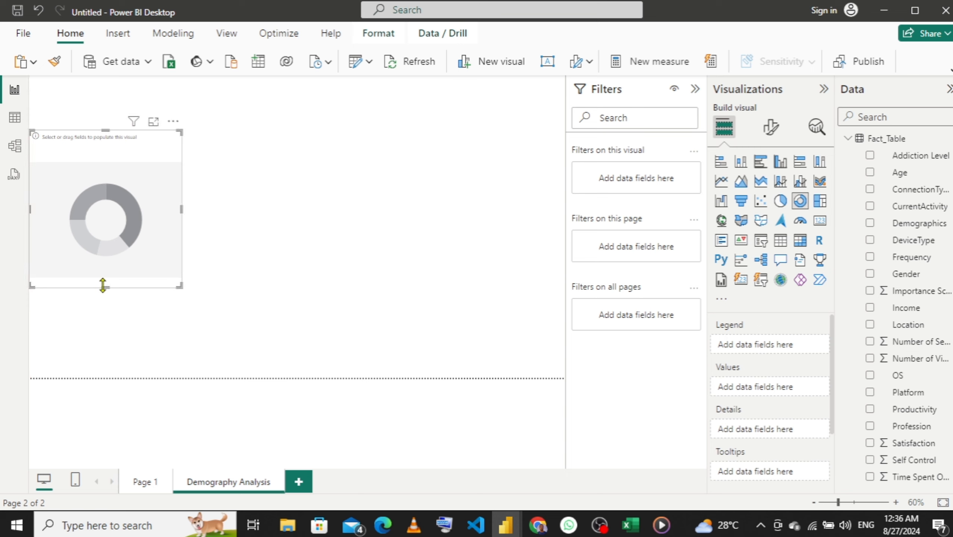
pyautogui.moveTo(103, 284); pyautogui.dragTo(105, 255)
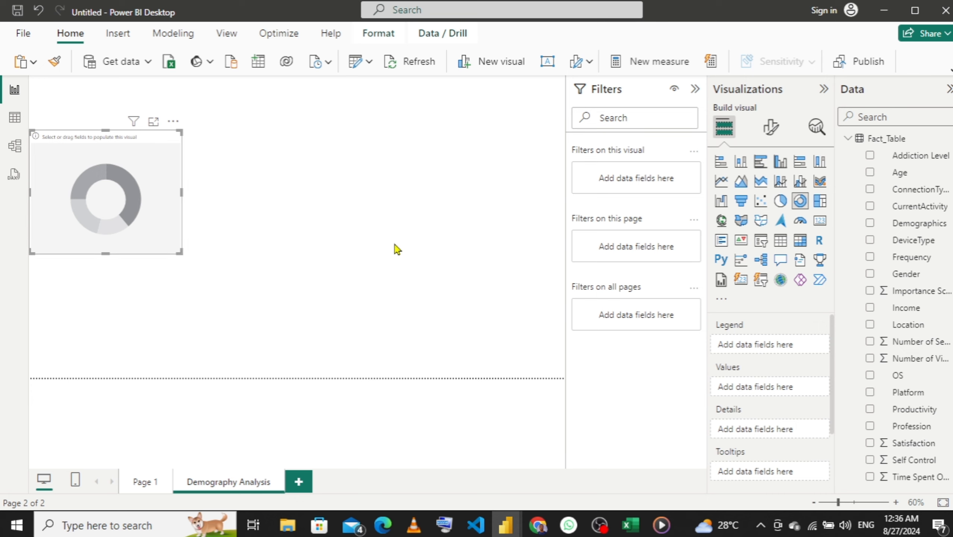
pyautogui.click(350, 196)
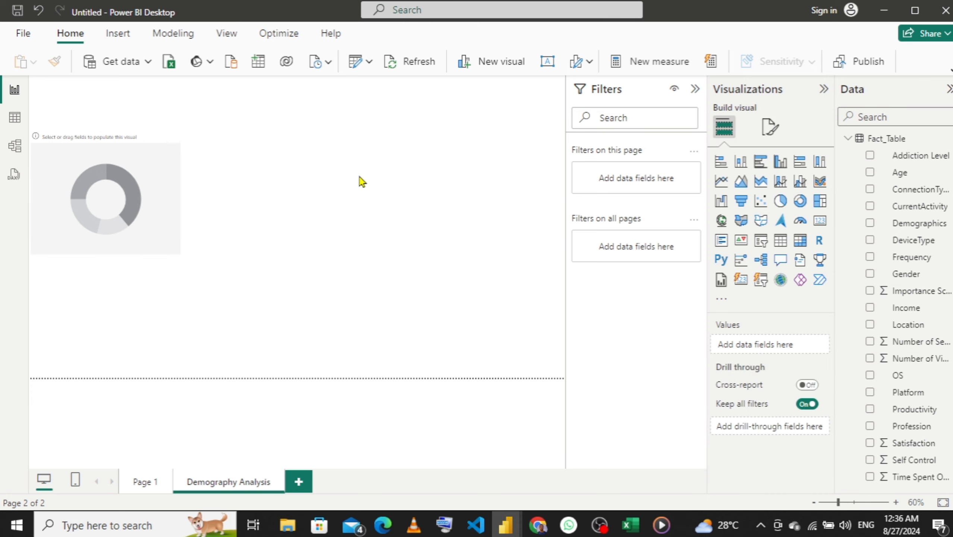
# - Set the page canvas's vertical alignment to Middle, and collapse the Filters pane to widen the canvas
pyautogui.click(767, 130)
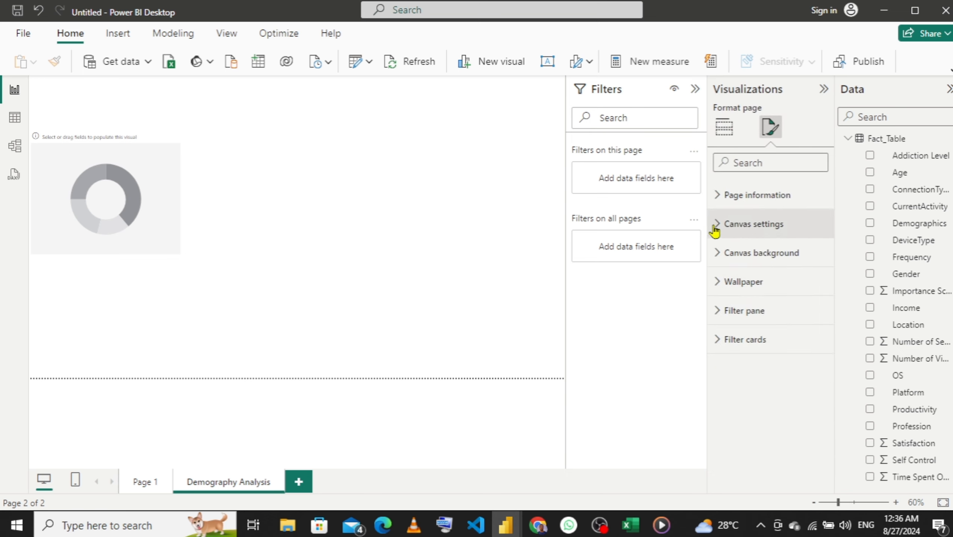
pyautogui.click(716, 225)
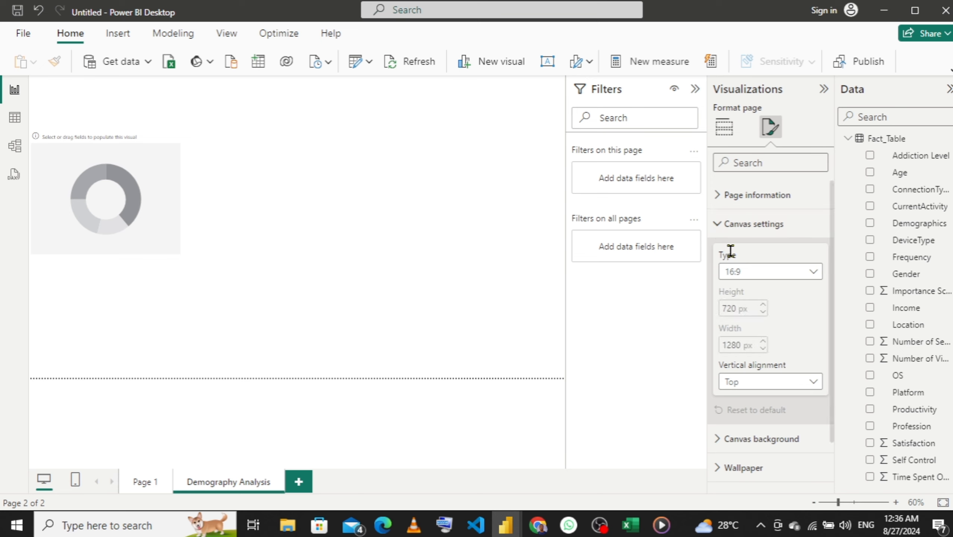
pyautogui.click(781, 385)
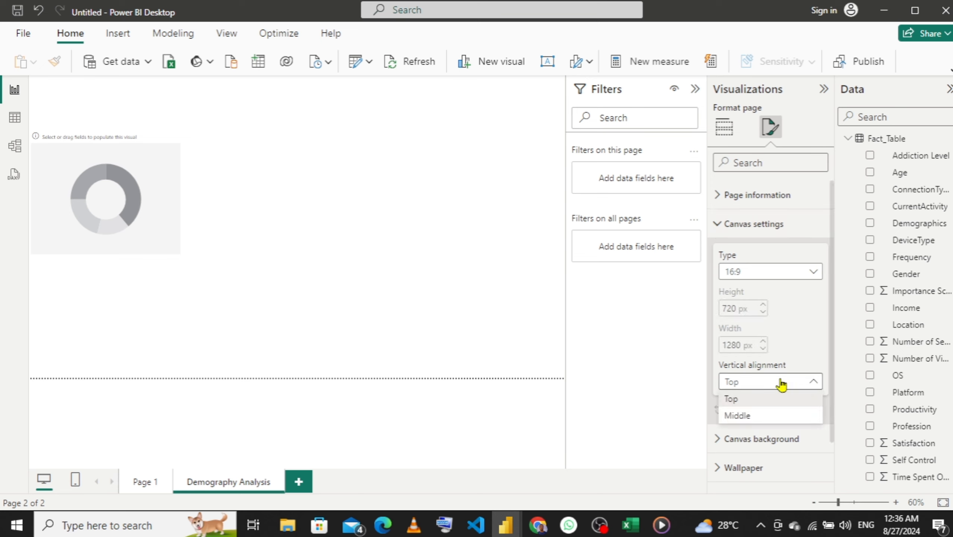
pyautogui.click(761, 417)
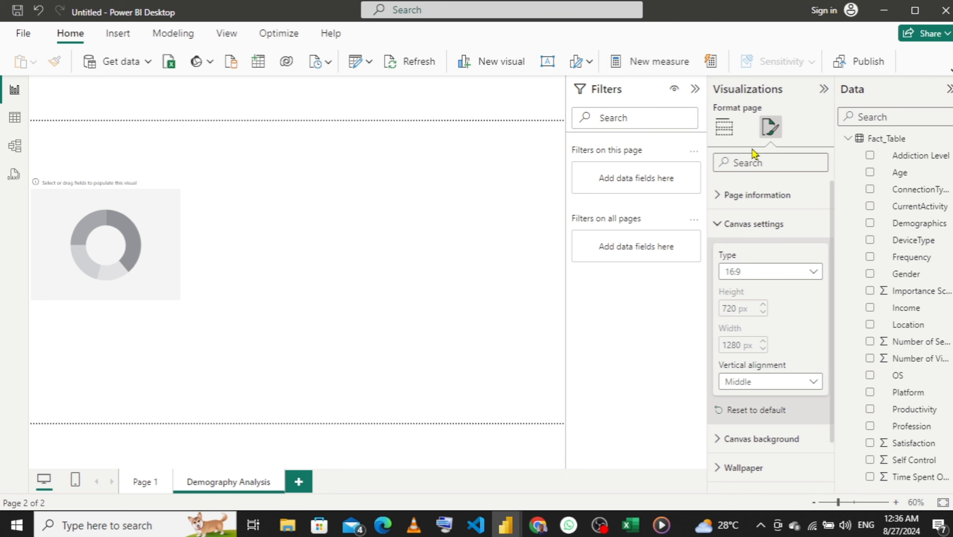
pyautogui.click(723, 128)
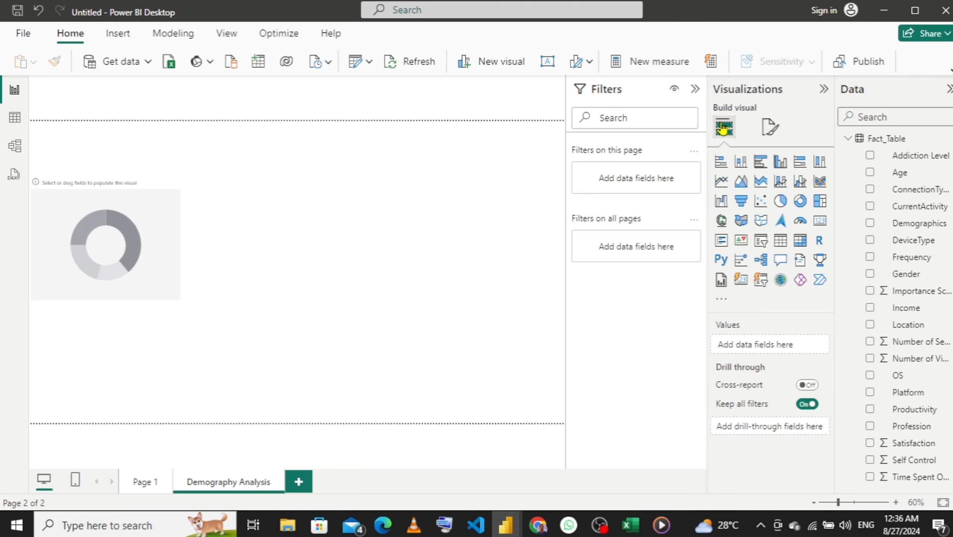
pyautogui.click(692, 90)
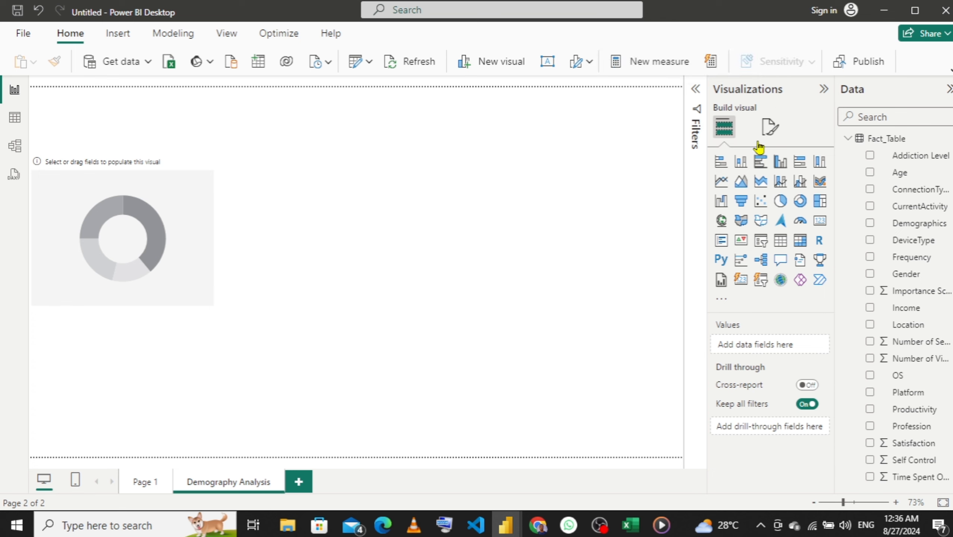
pyautogui.click(161, 186)
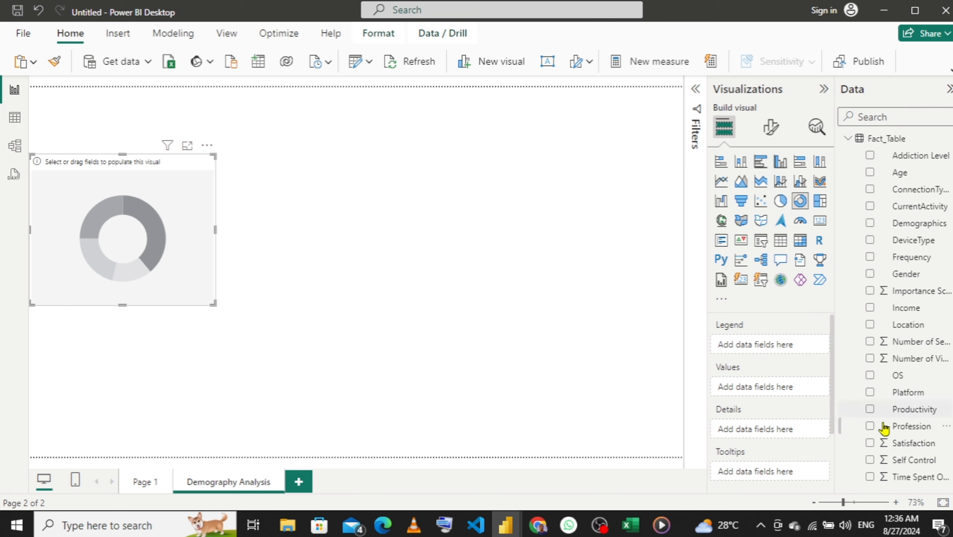
pyautogui.scroll(-5, 888, 403)
pyautogui.scroll(3, 888, 405)
pyautogui.scroll(-3, 888, 405)
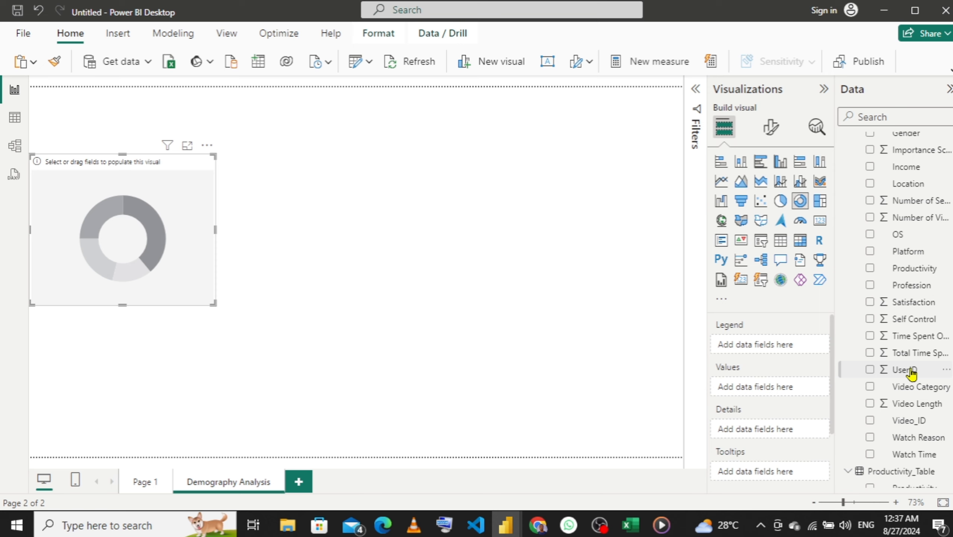
pyautogui.moveTo(911, 373)
pyautogui.mouseDown()
pyautogui.moveTo(795, 416)
pyautogui.moveTo(778, 398)
pyautogui.moveTo(794, 383)
pyautogui.moveTo(906, 374)
pyautogui.mouseUp()
pyautogui.scroll(8, 911, 373)
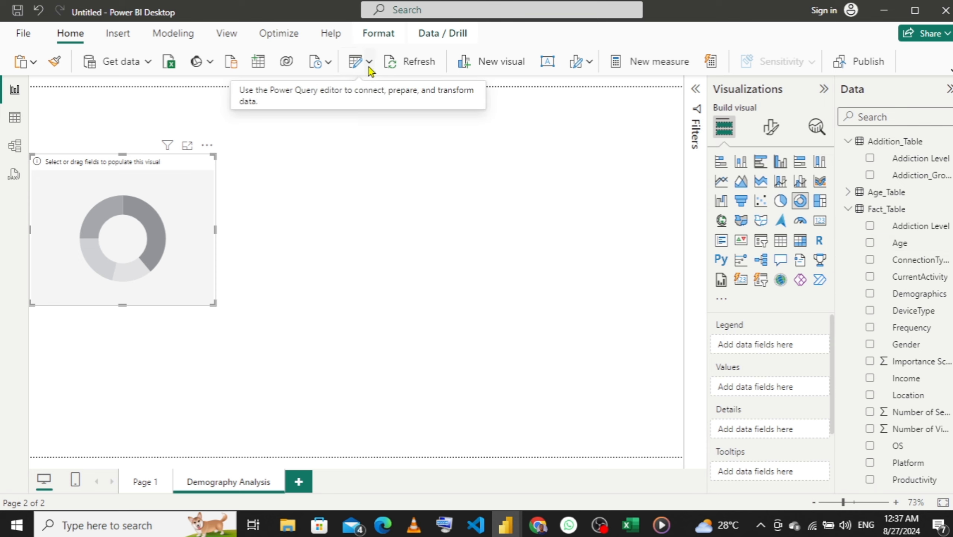
# - Create an empty table named Measures by manual data entry and load it into the model
pyautogui.click(254, 64)
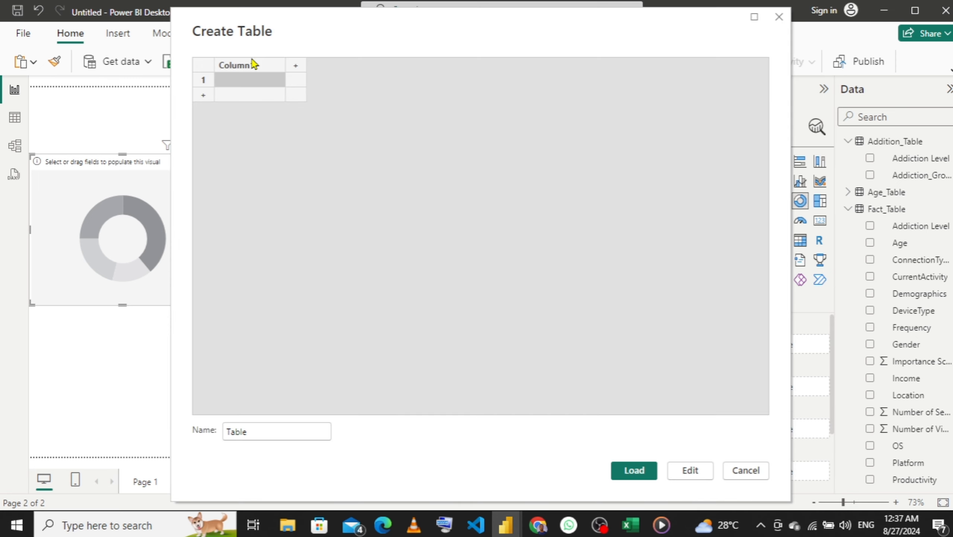
pyautogui.click(291, 426)
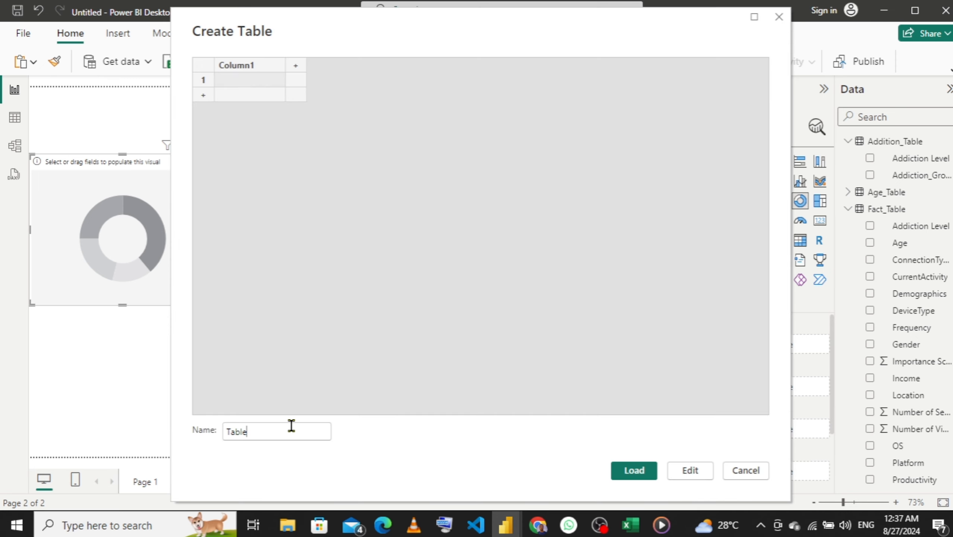
pyautogui.press('BackSpace')
pyautogui.press('BackSpace')
pyautogui.press('BackSpace')
pyautogui.press('BackSpace')
pyautogui.press('BackSpace')
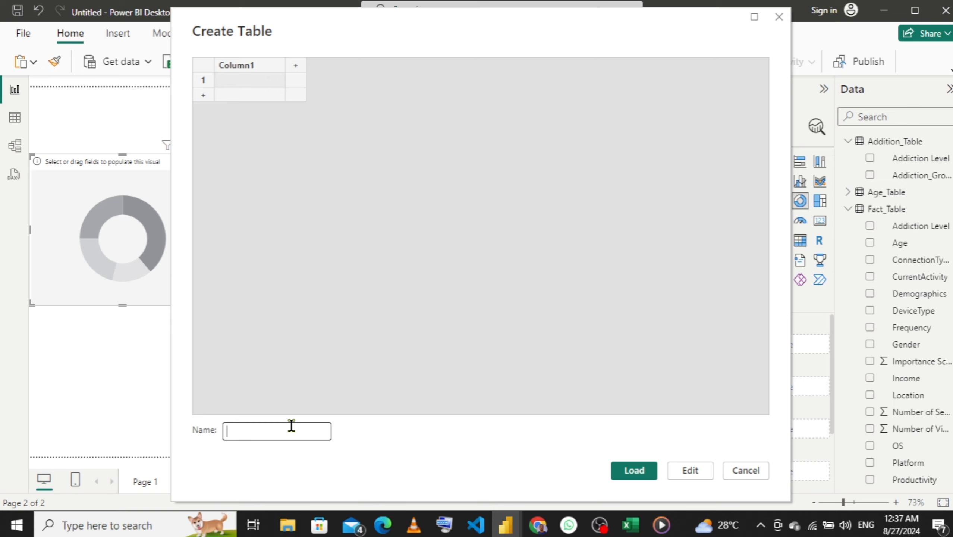
pyautogui.write('Measures')
pyautogui.click(637, 473)
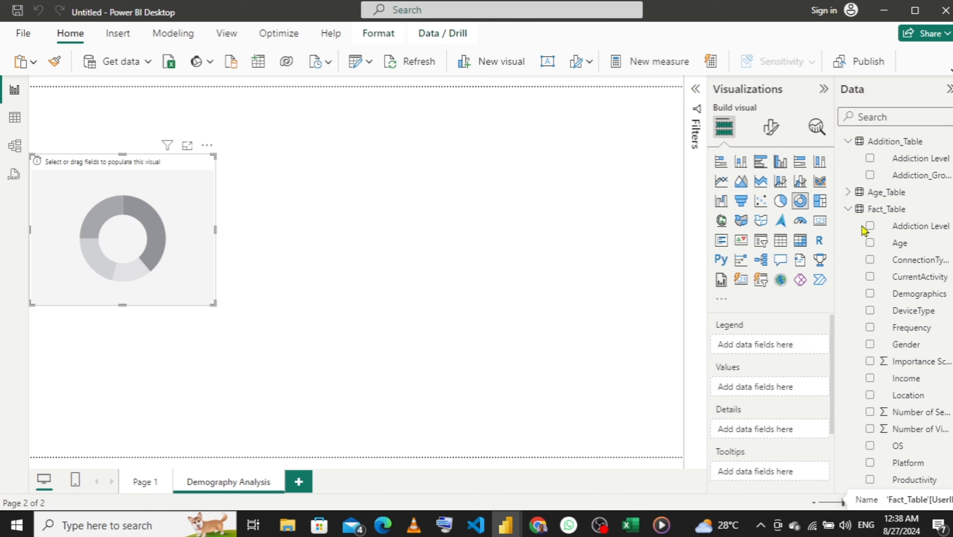
# - Collapse the field lists of Addition_Table, Fact_Table and Productivity_Table
pyautogui.click(848, 142)
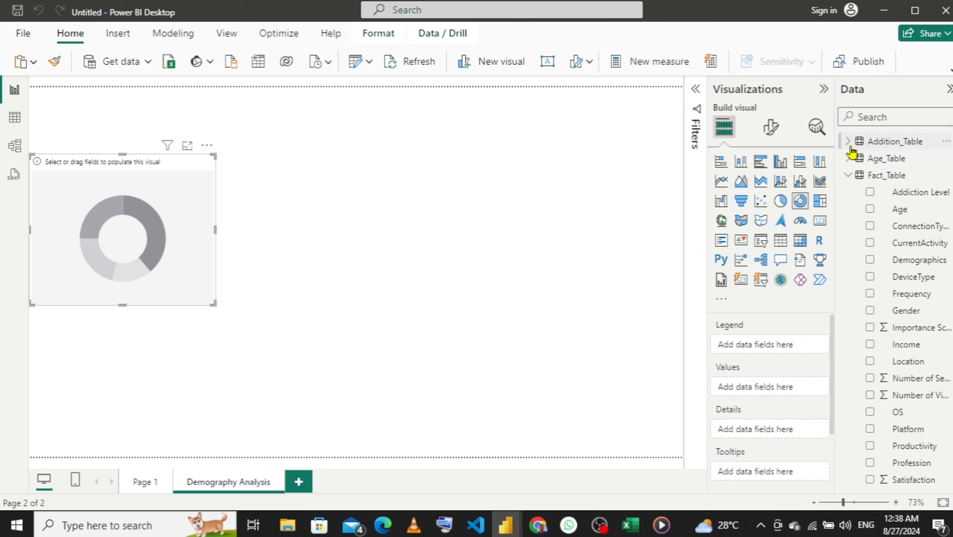
pyautogui.click(848, 176)
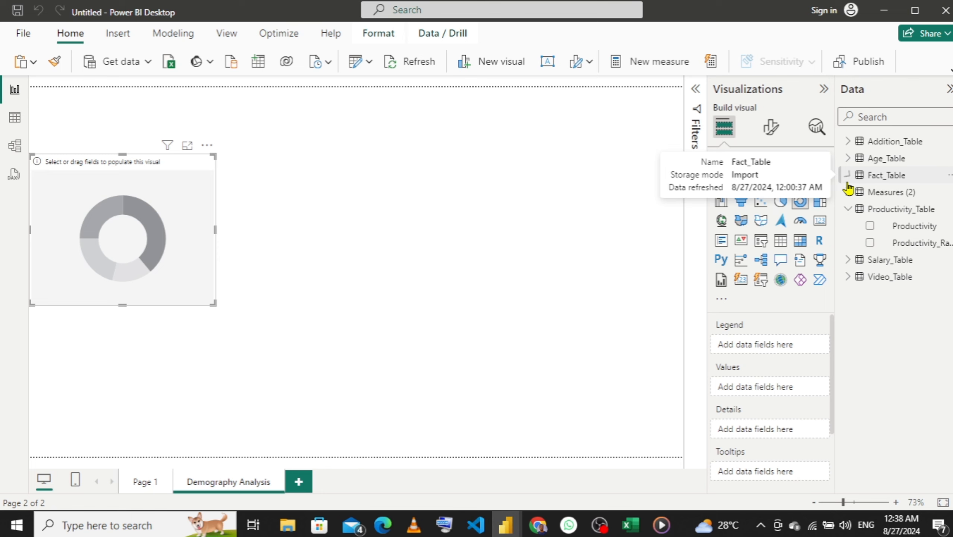
pyautogui.click(846, 212)
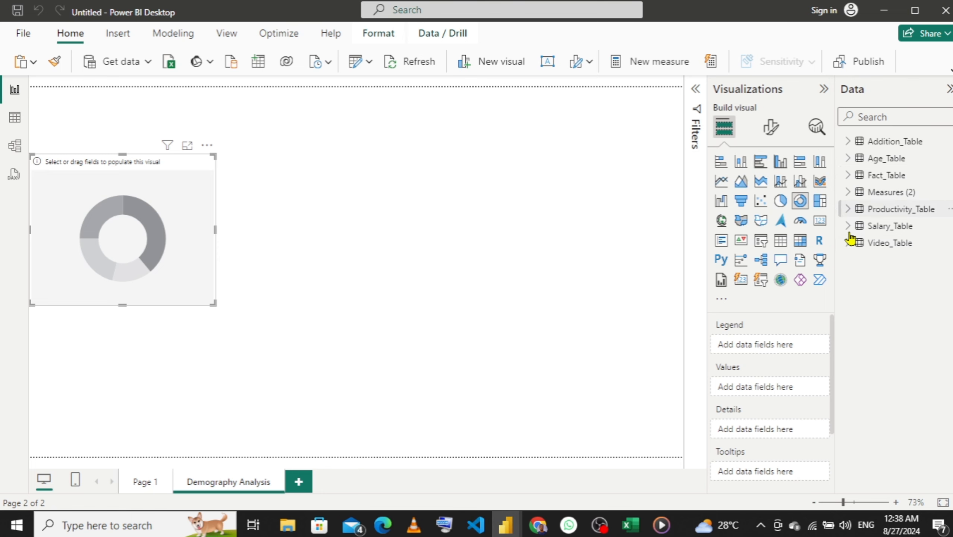
# - Create a measure in the Measures table defined as Total_Users = COUNTROWS(Fact_Table)
pyautogui.rightClick(887, 199)
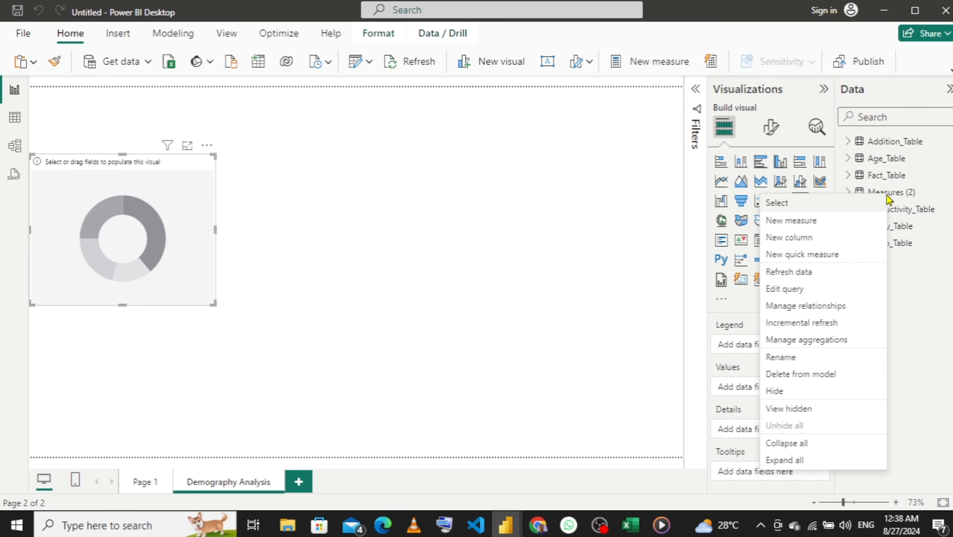
pyautogui.click(809, 224)
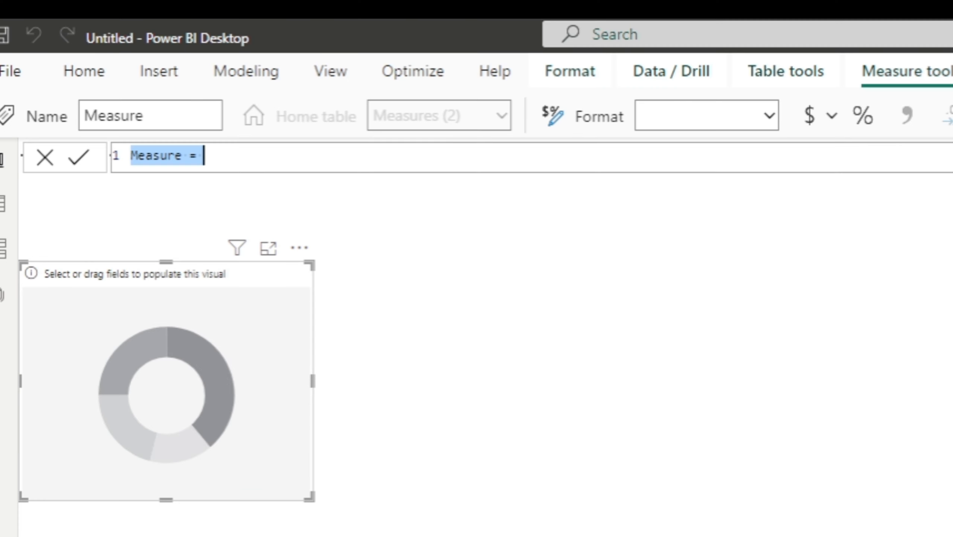
pyautogui.write('T')
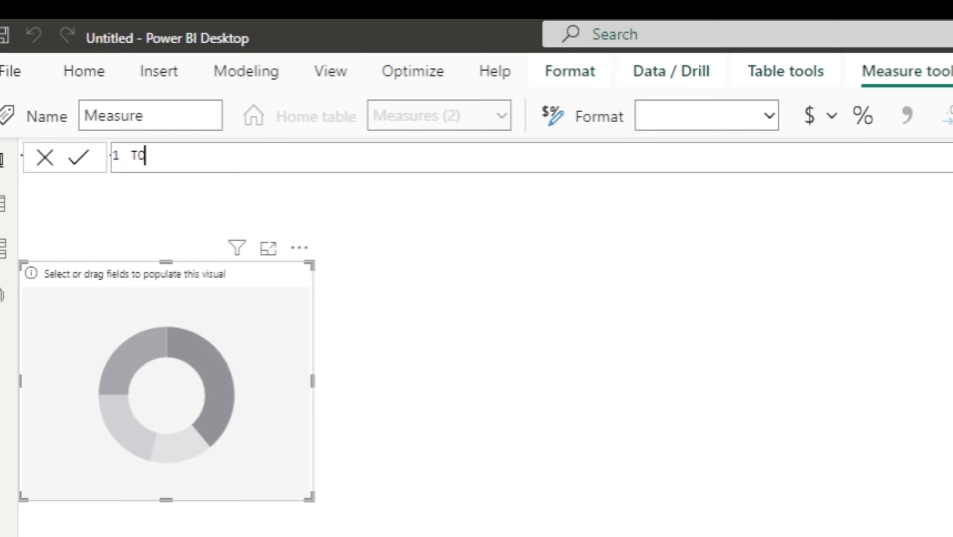
pyautogui.write('otal Us')
pyautogui.press('BackSpace')
pyautogui.press('BackSpace')
pyautogui.press('BackSpace')
pyautogui.write('_S')
pyautogui.press('BackSpace')
pyautogui.write('R')
pyautogui.press('BackSpace')
pyautogui.write('User')
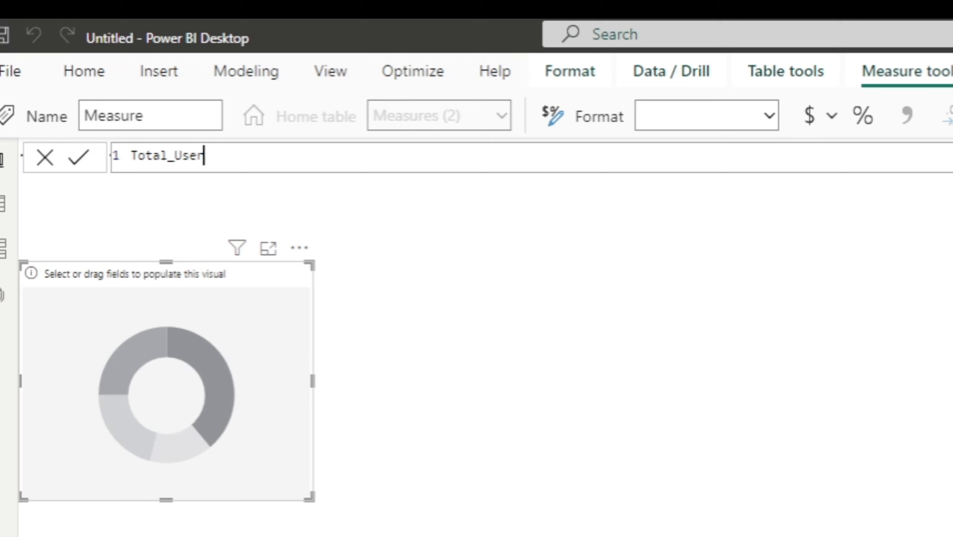
pyautogui.write('s = cou')
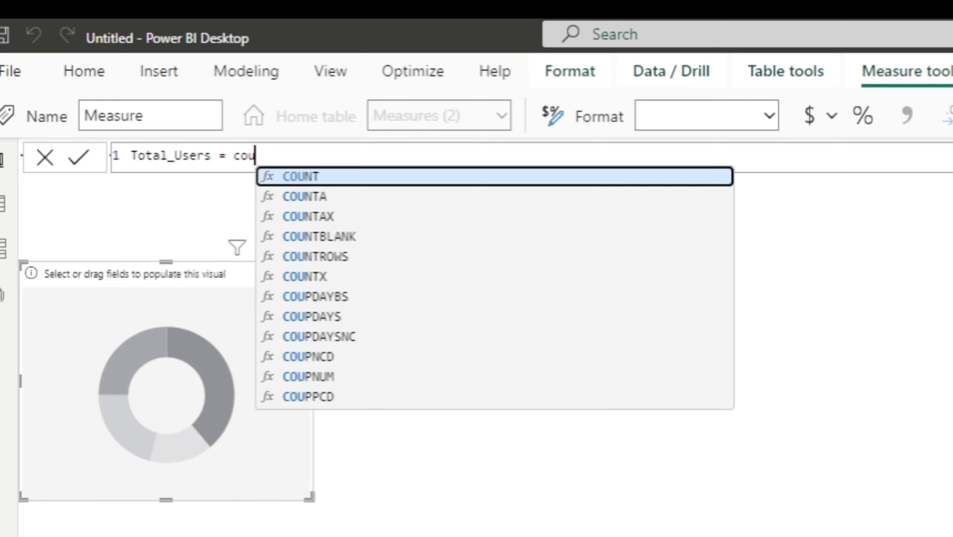
pyautogui.write('n')
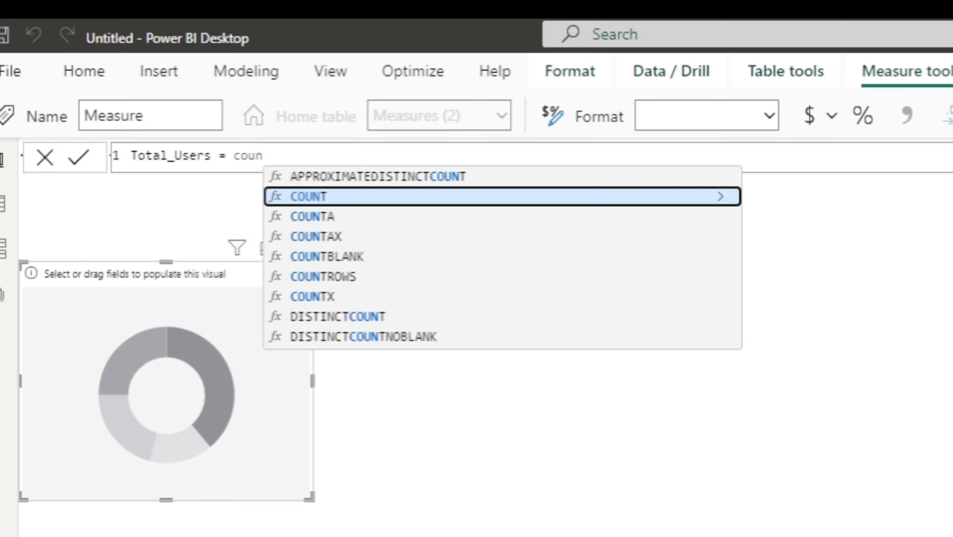
pyautogui.press('Down')
pyautogui.press('Down')
pyautogui.press('Down')
pyautogui.press('Down')
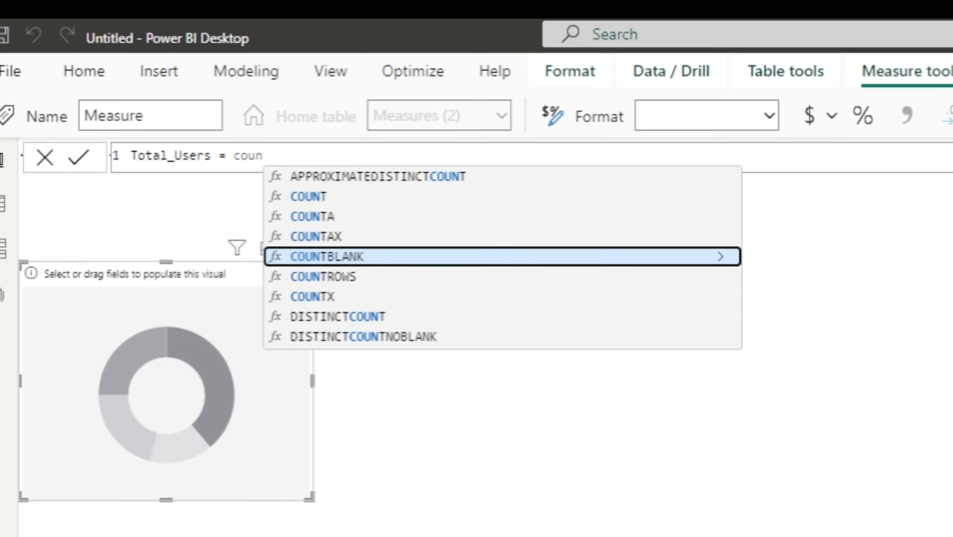
pyautogui.press('Tab')
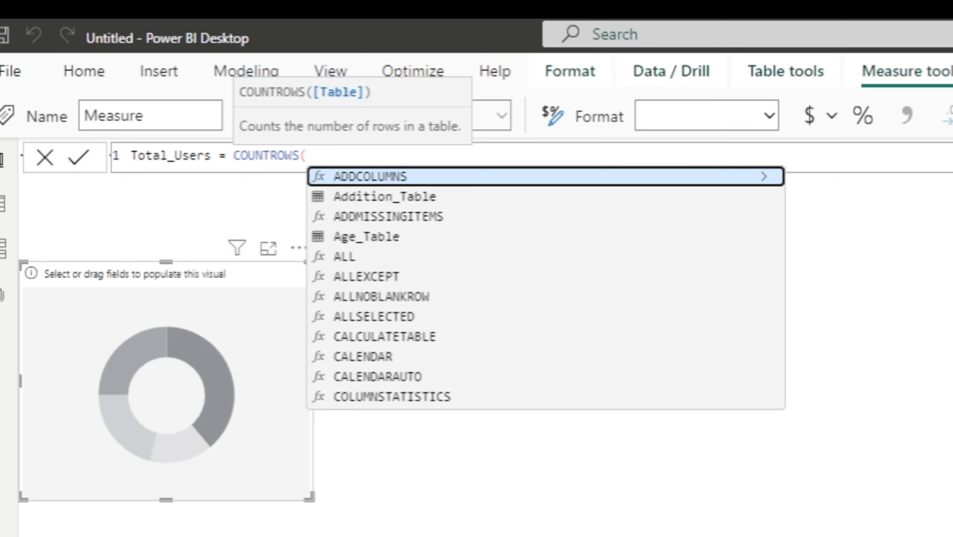
pyautogui.write('fa')
pyautogui.press('Tab')
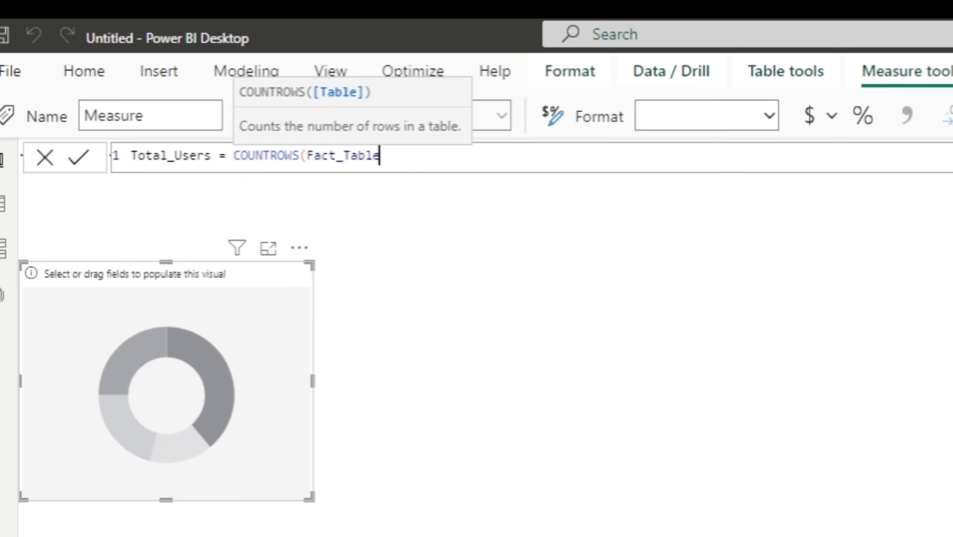
pyautogui.write(')')
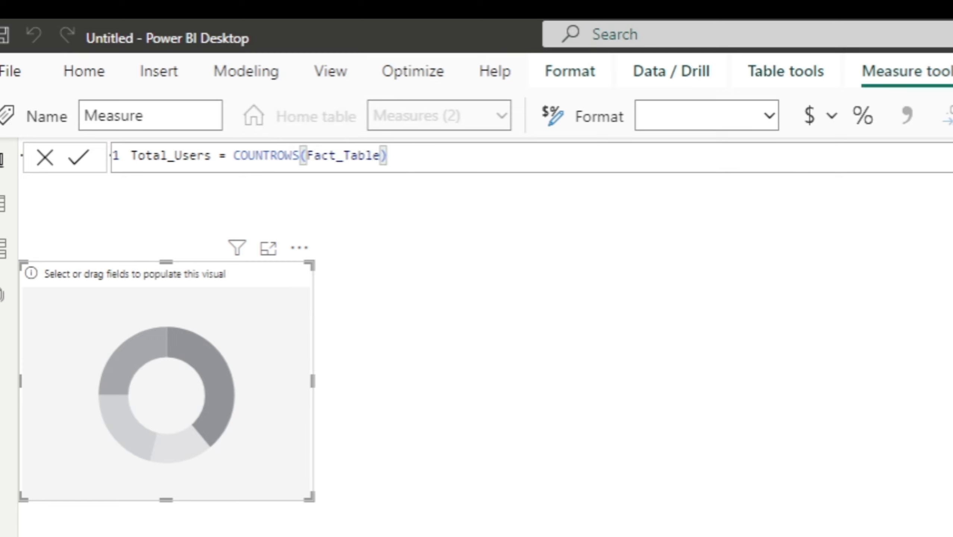
pyautogui.press('Return')
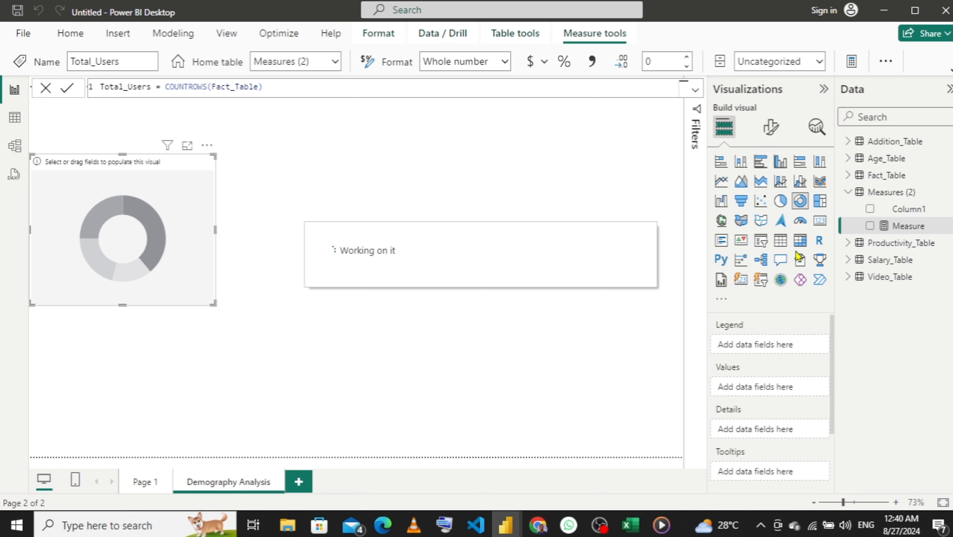
# - Close the background Google Chrome window showing the Data Analyst job listing
pyautogui.moveTo(660, 530)
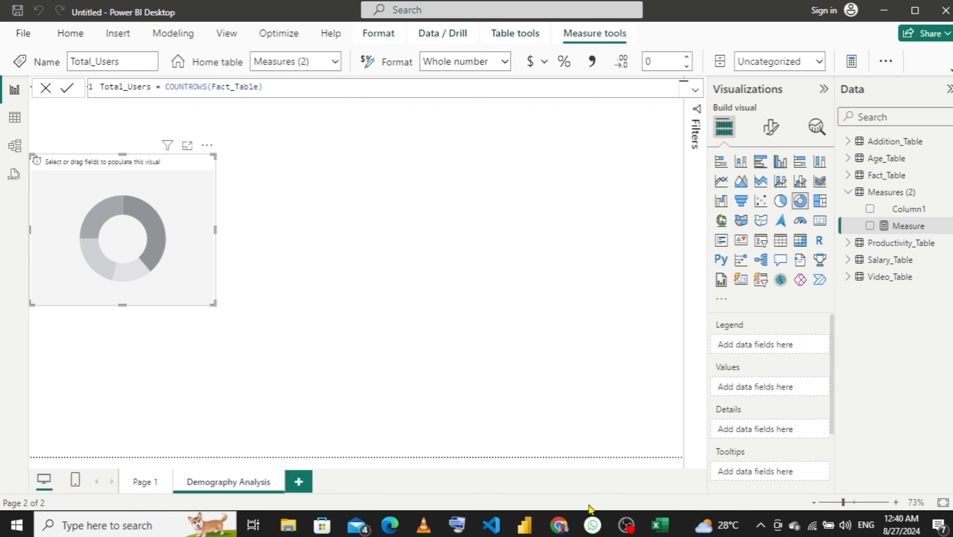
pyautogui.moveTo(575, 529)
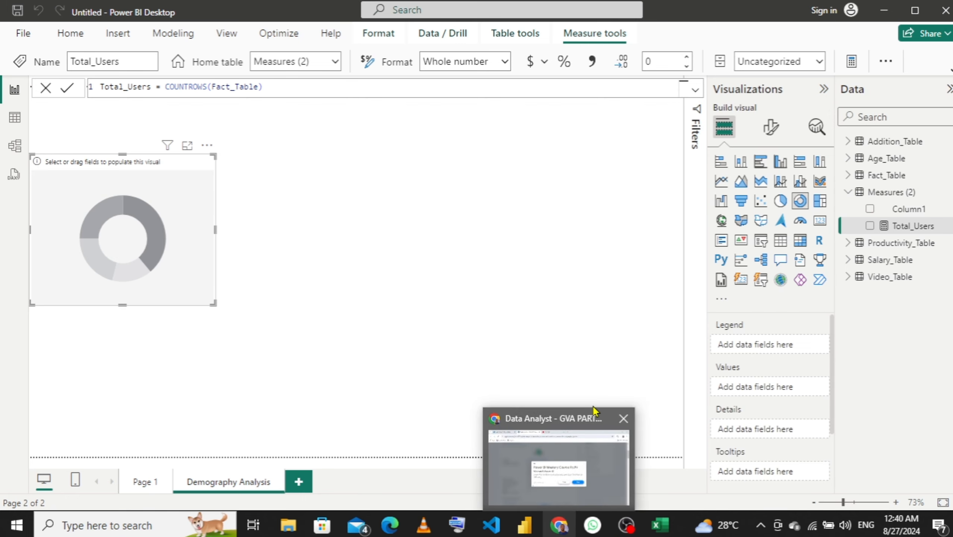
pyautogui.moveTo(616, 422)
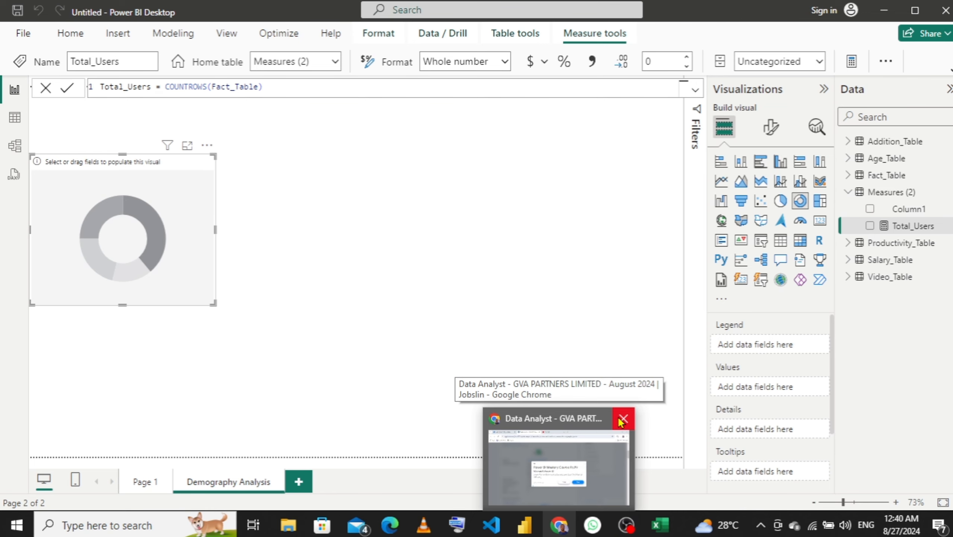
pyautogui.click(622, 419)
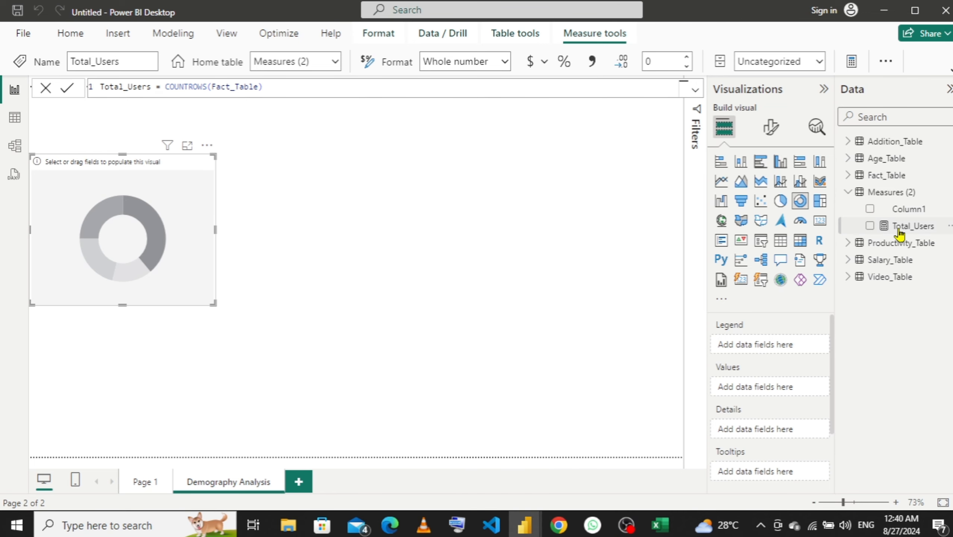
# - Populate the donut chart with Total_Users as values and Gender from Fact_Table as the legend
pyautogui.moveTo(899, 233); pyautogui.dragTo(769, 395)
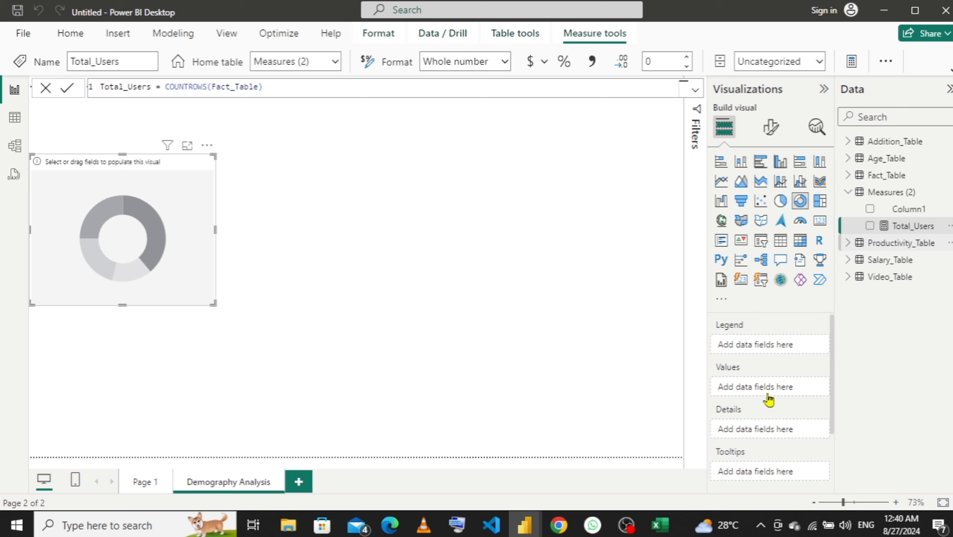
pyautogui.moveTo(768, 399); pyautogui.dragTo(764, 391)
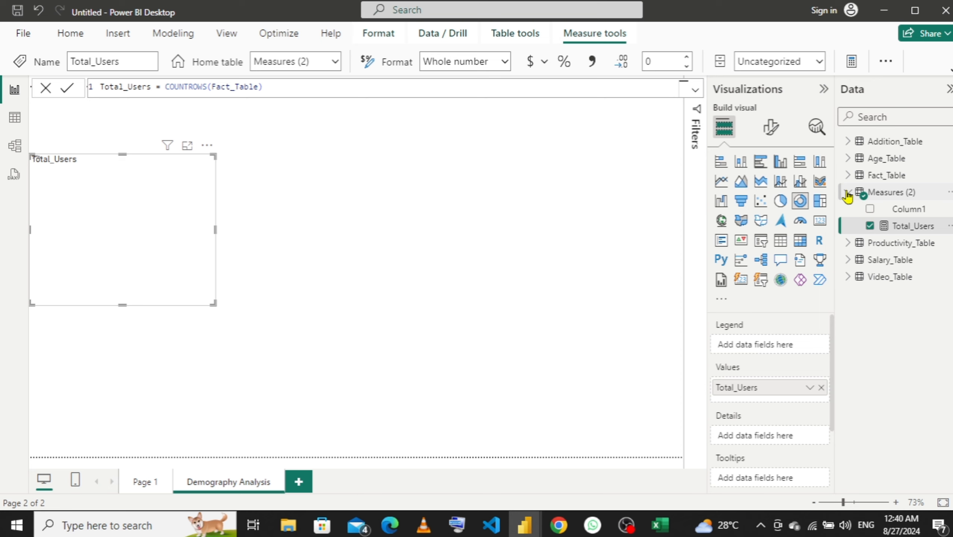
pyautogui.click(847, 193)
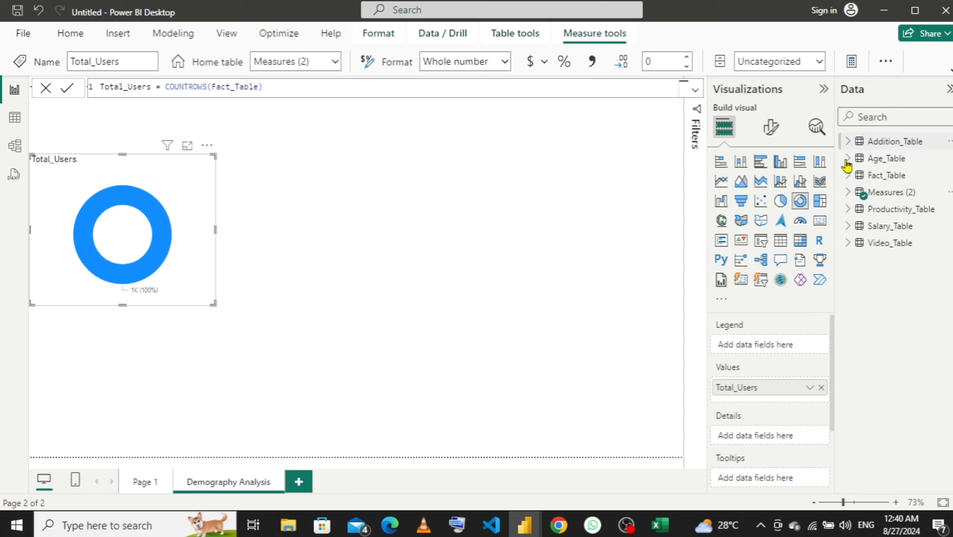
pyautogui.click(848, 176)
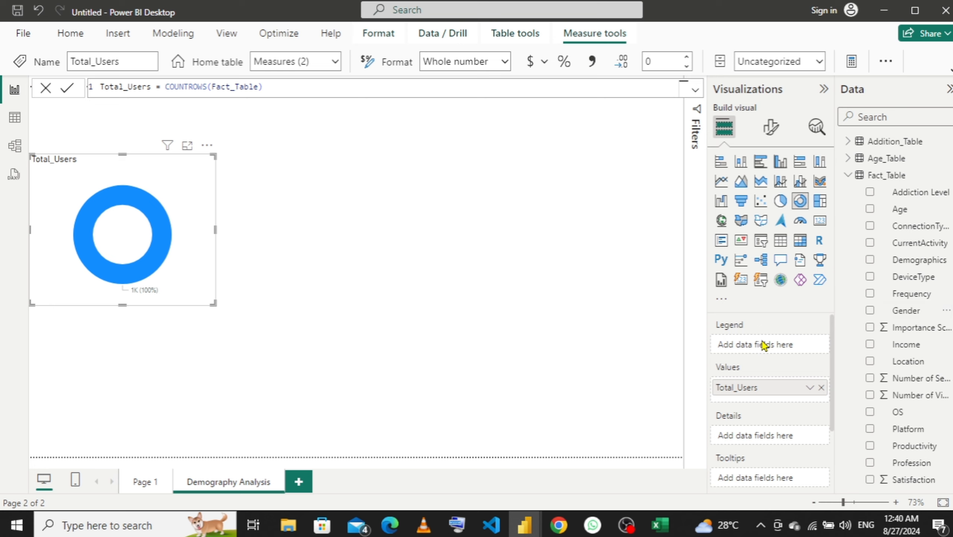
pyautogui.moveTo(906, 311); pyautogui.dragTo(773, 354)
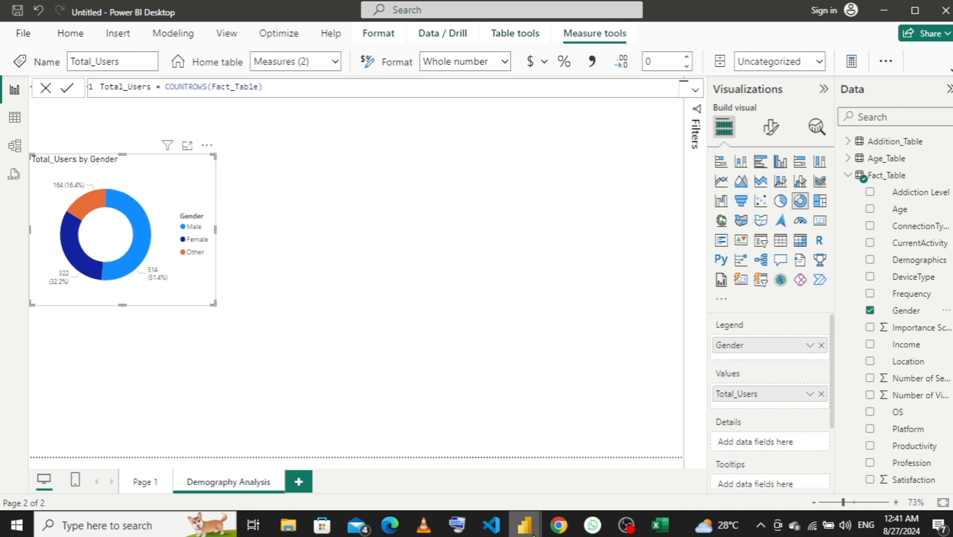
# - Preview the User Analysis page of the Social Media Awareness report for reference, and return to the untitled report
pyautogui.moveTo(530, 533)
pyautogui.moveTo(472, 466)
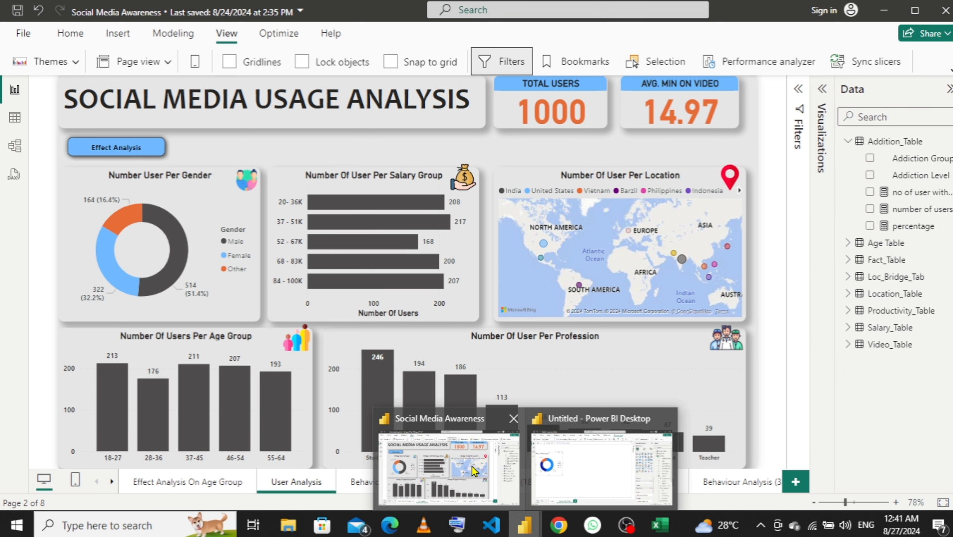
pyautogui.click(600, 466)
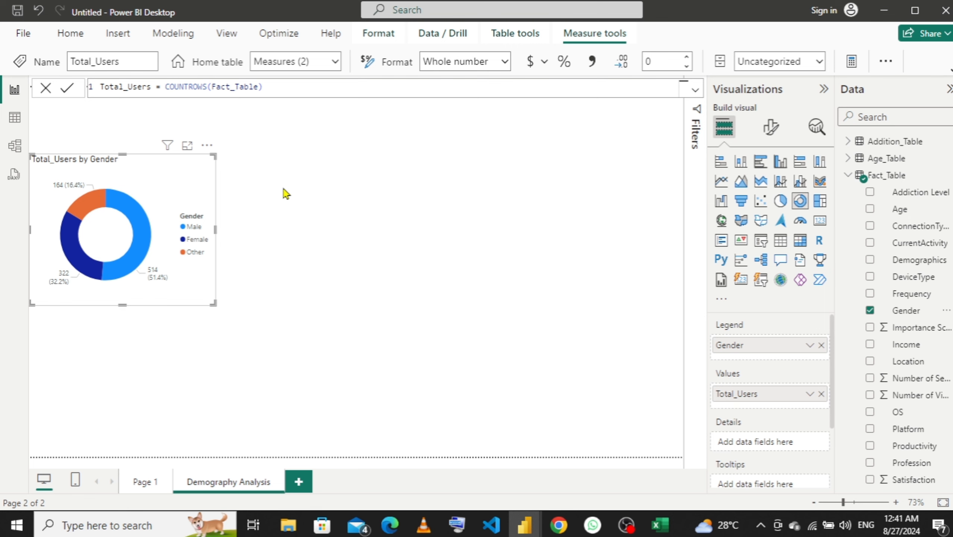
# - Add a separate clustered bar chart just to the right of the gender donut, aligned with its top edge and matching its height
pyautogui.click(286, 194)
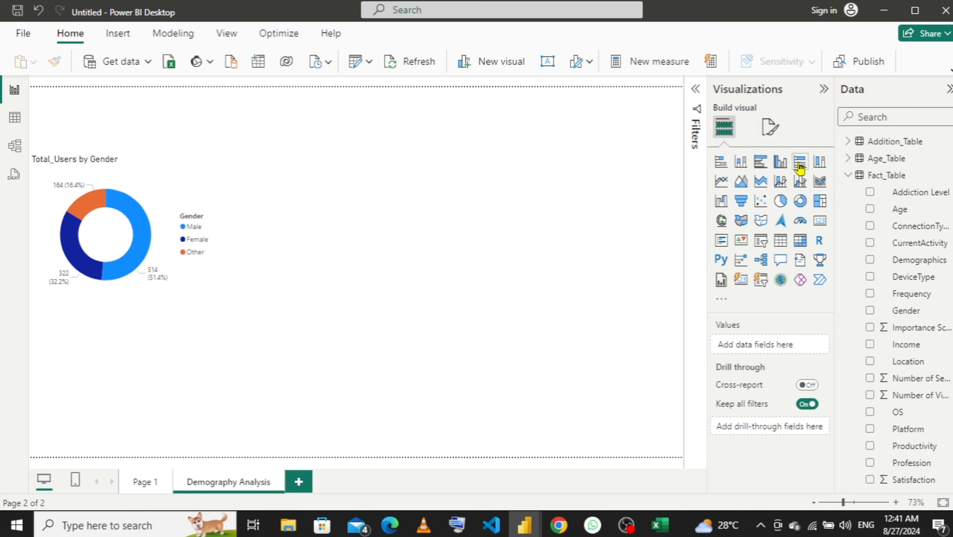
pyautogui.click(761, 163)
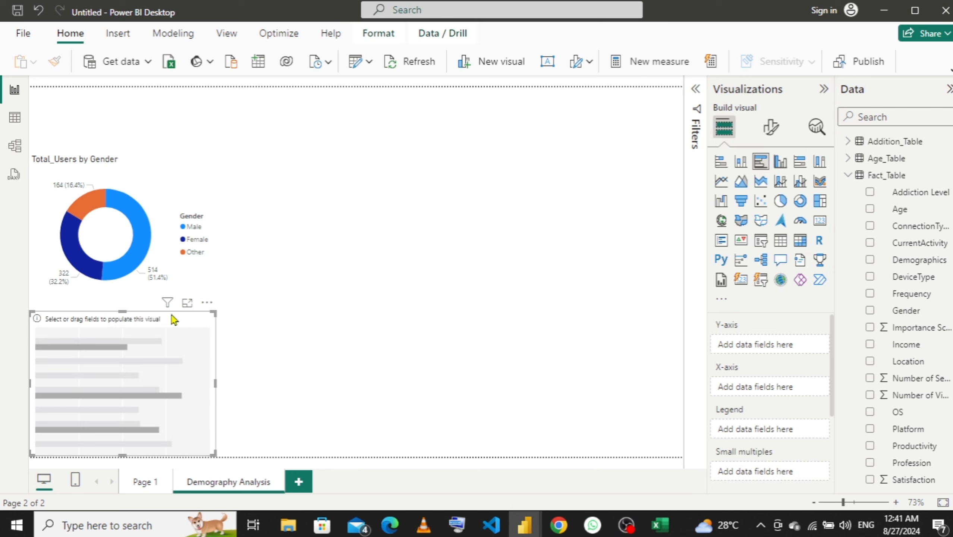
pyautogui.moveTo(174, 319); pyautogui.dragTo(362, 163)
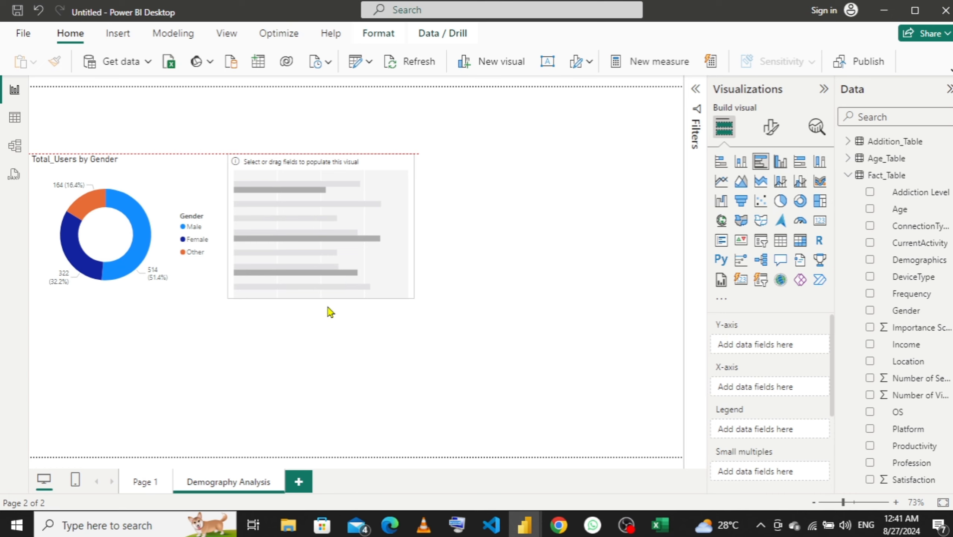
pyautogui.moveTo(322, 297)
pyautogui.mouseDown()
pyautogui.moveTo(324, 277)
pyautogui.moveTo(331, 312)
pyautogui.moveTo(321, 305)
pyautogui.mouseUp()
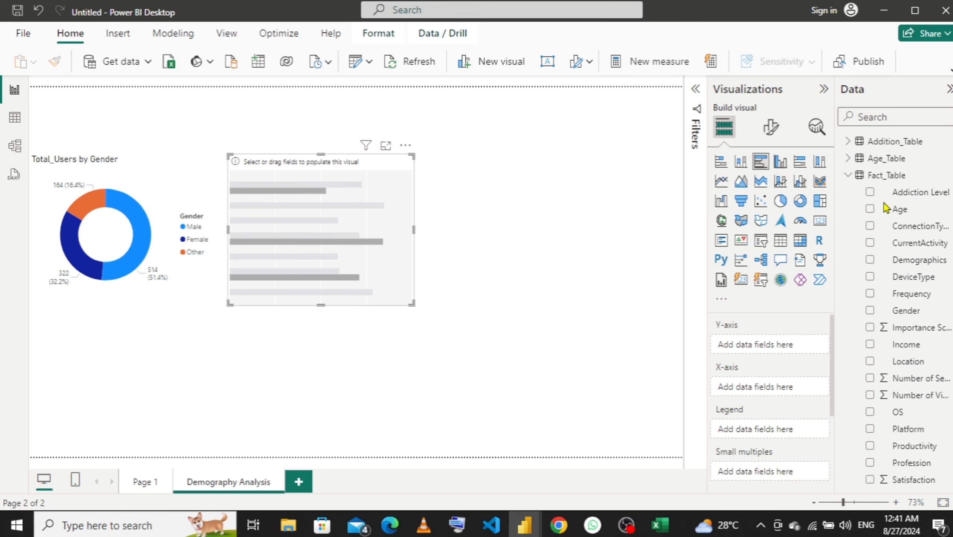
# - Populate the empty bar chart with Age Group from Age_Table on the Y-axis and Total_Users on the X-axis
pyautogui.click(851, 176)
pyautogui.click(849, 159)
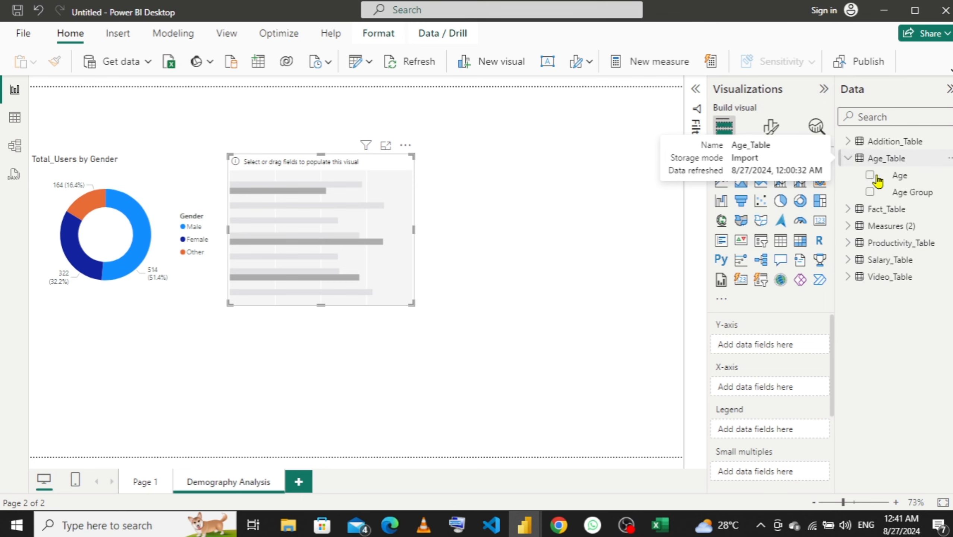
pyautogui.moveTo(919, 192); pyautogui.dragTo(780, 347)
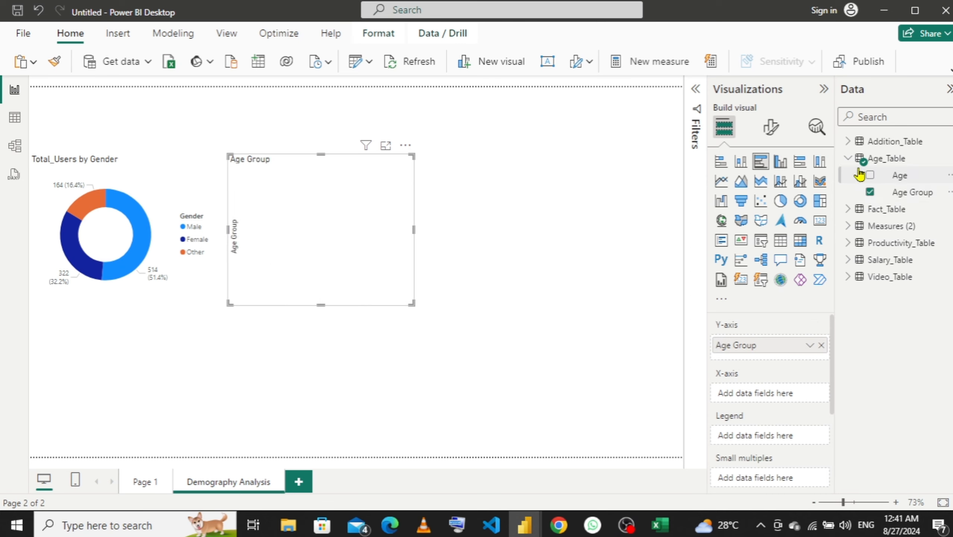
pyautogui.click(848, 158)
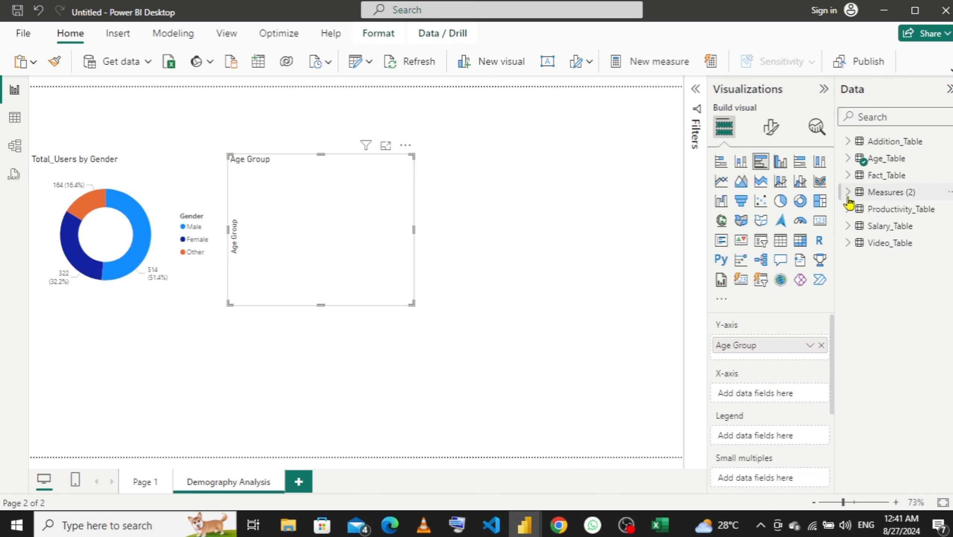
pyautogui.click(848, 193)
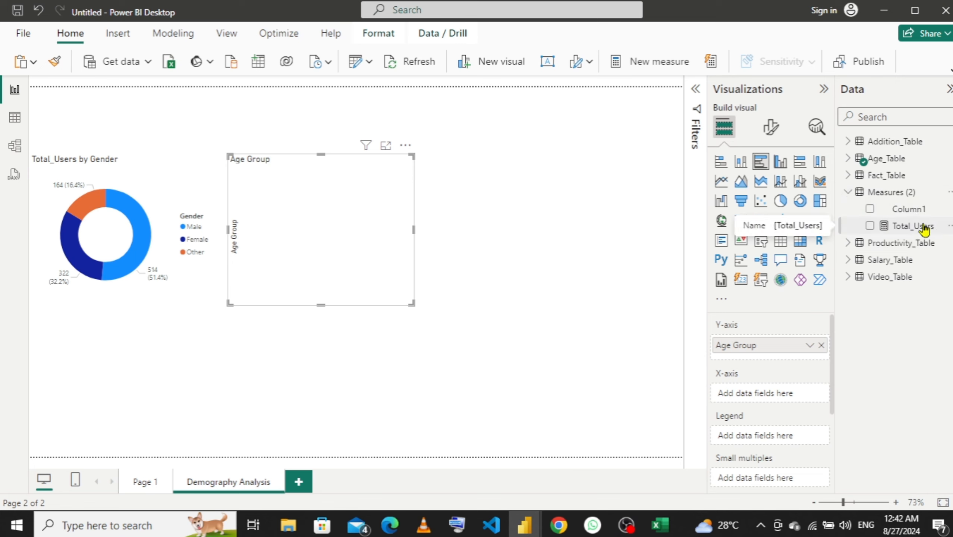
pyautogui.moveTo(922, 230); pyautogui.dragTo(791, 398)
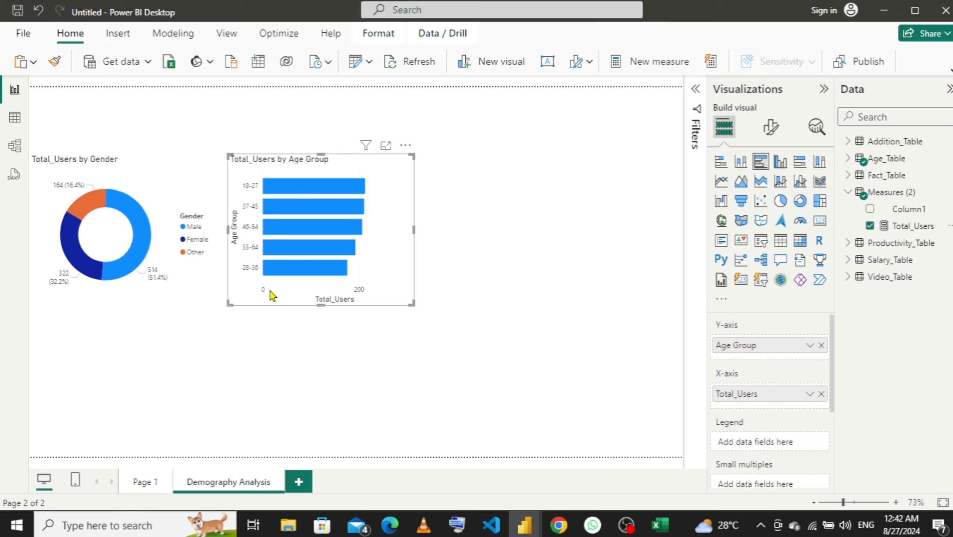
# - Sort the age group bar chart by Age Group in ascending order
pyautogui.moveTo(330, 187)
pyautogui.click(406, 147)
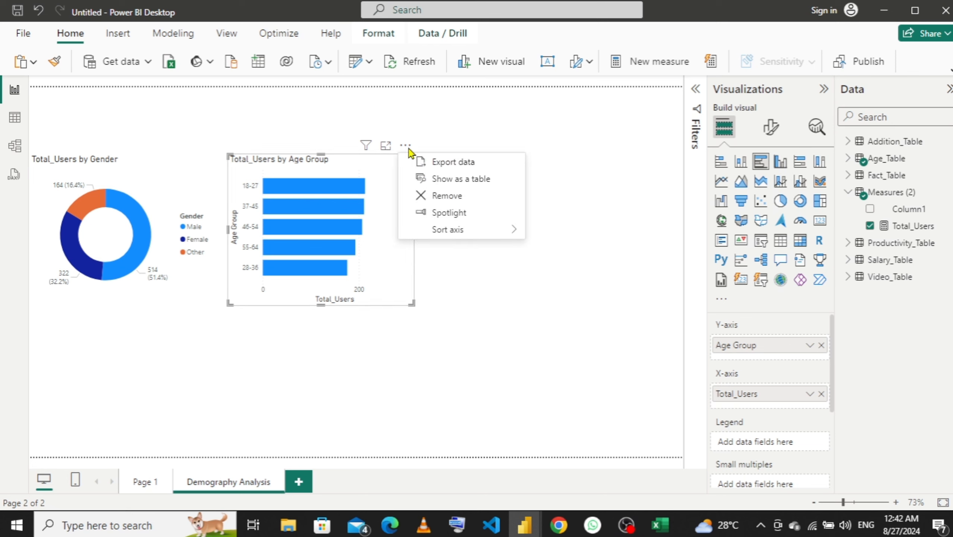
pyautogui.moveTo(437, 229)
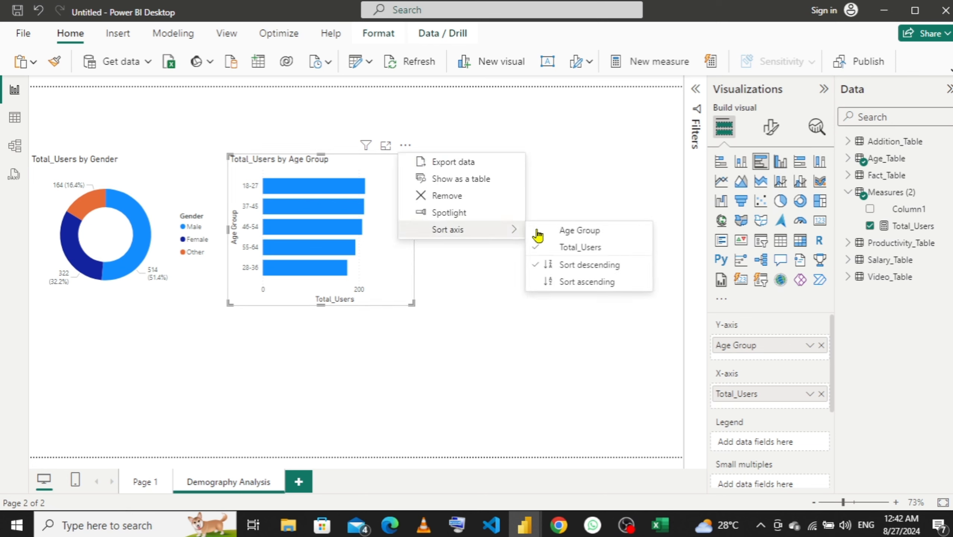
pyautogui.click(574, 235)
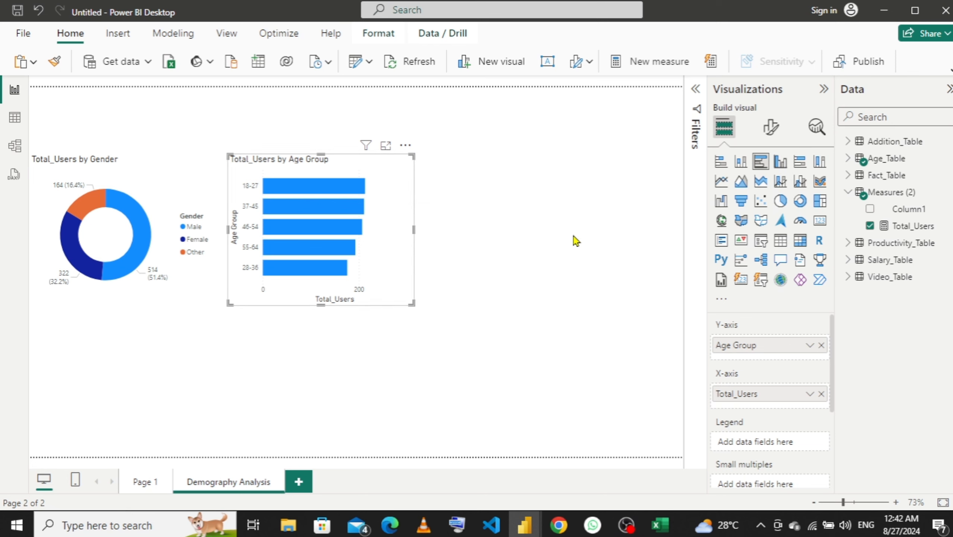
pyautogui.click(409, 147)
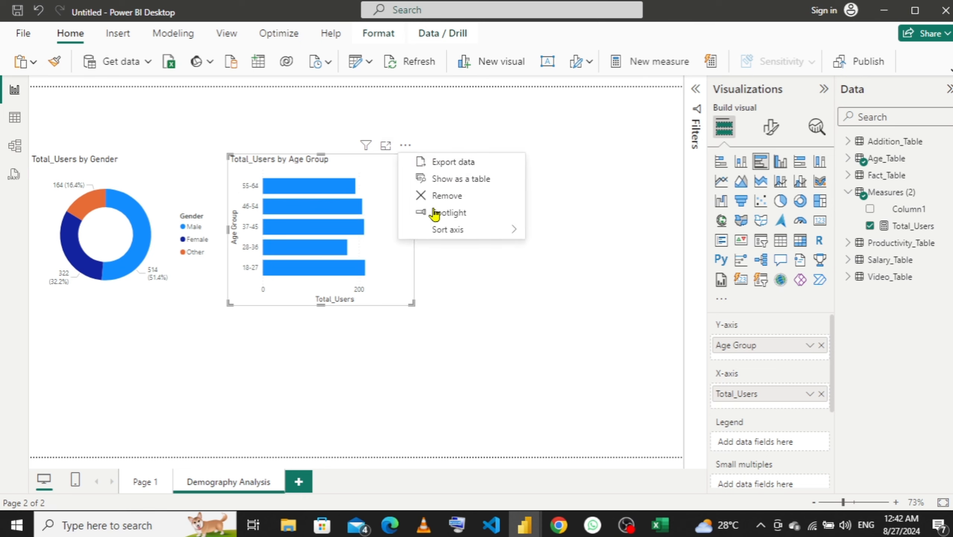
pyautogui.moveTo(490, 238)
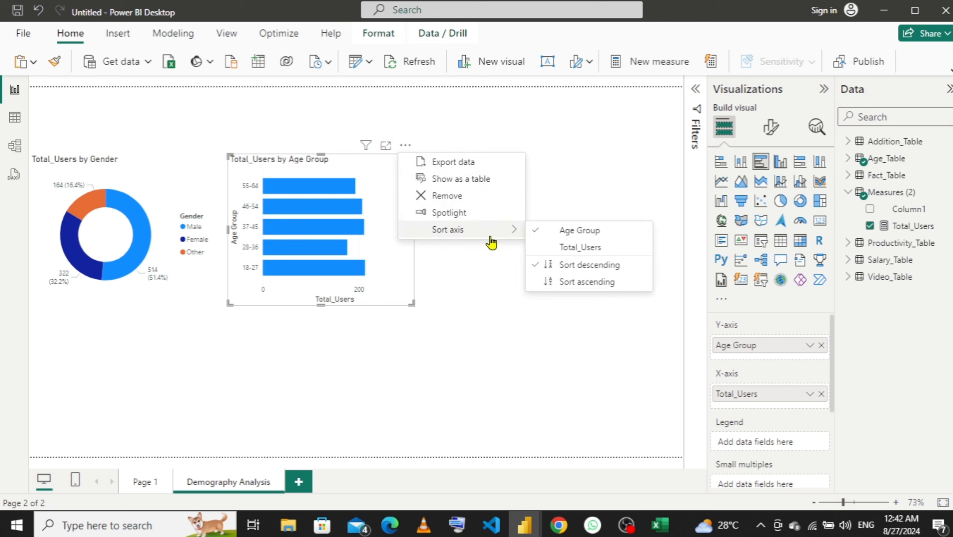
pyautogui.click(579, 283)
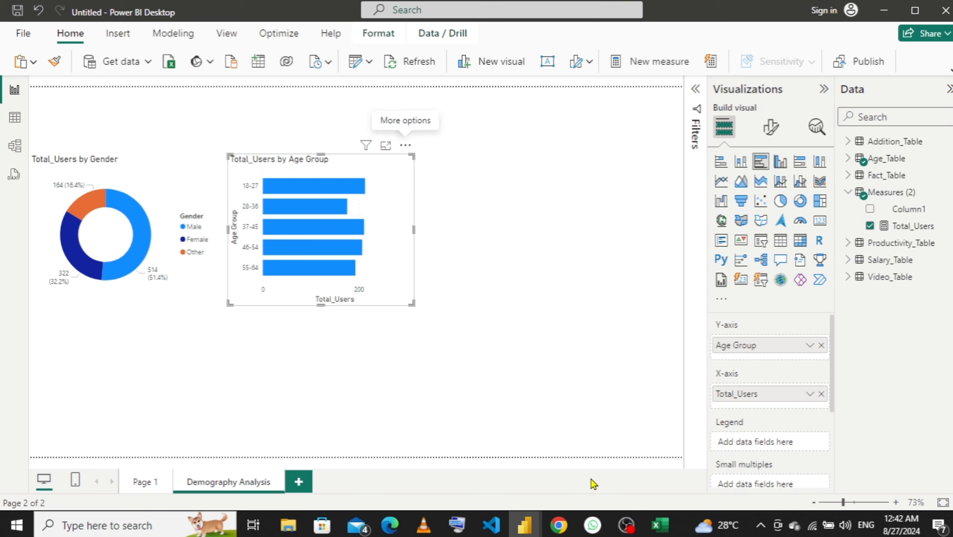
# - Glance at the Social Media Awareness report preview for reference, and deselect the age group bar chart
pyautogui.moveTo(524, 525)
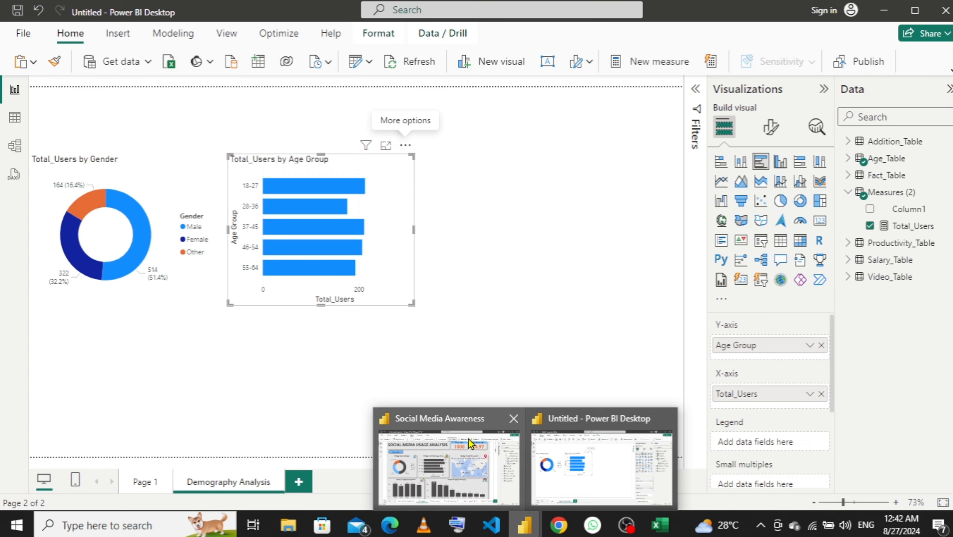
pyautogui.moveTo(470, 444)
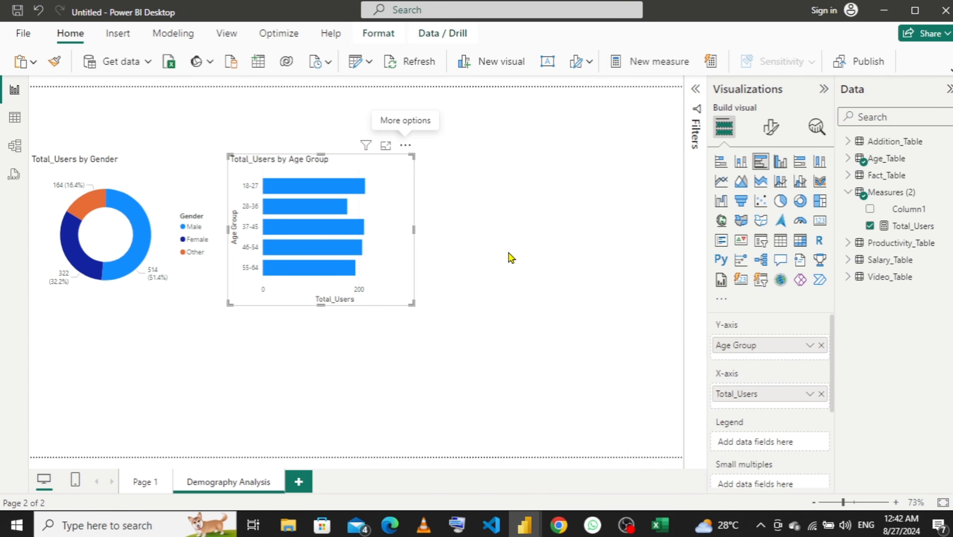
pyautogui.click(520, 218)
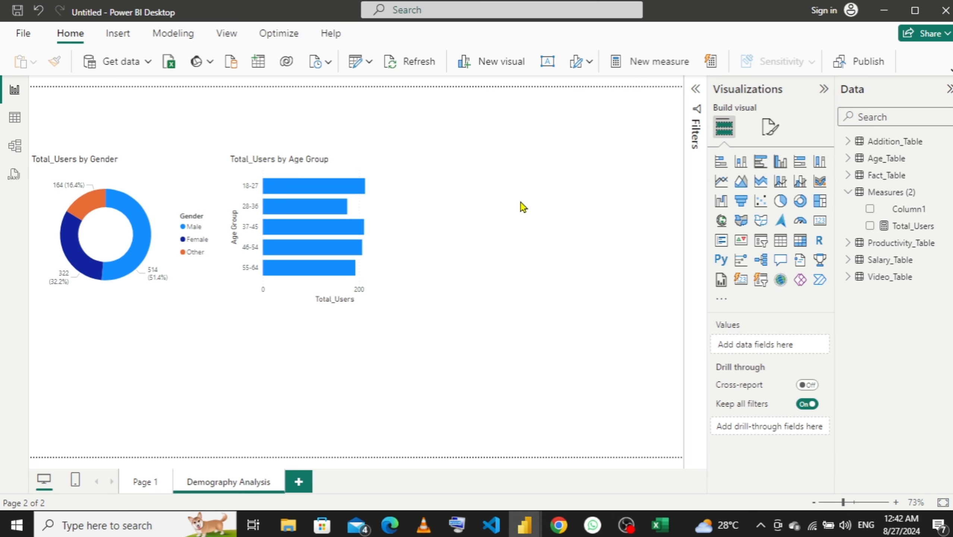
# - Check in the global security options whether Map and Filled Map visuals are enabled, and leave the options without changing anything
pyautogui.click(31, 40)
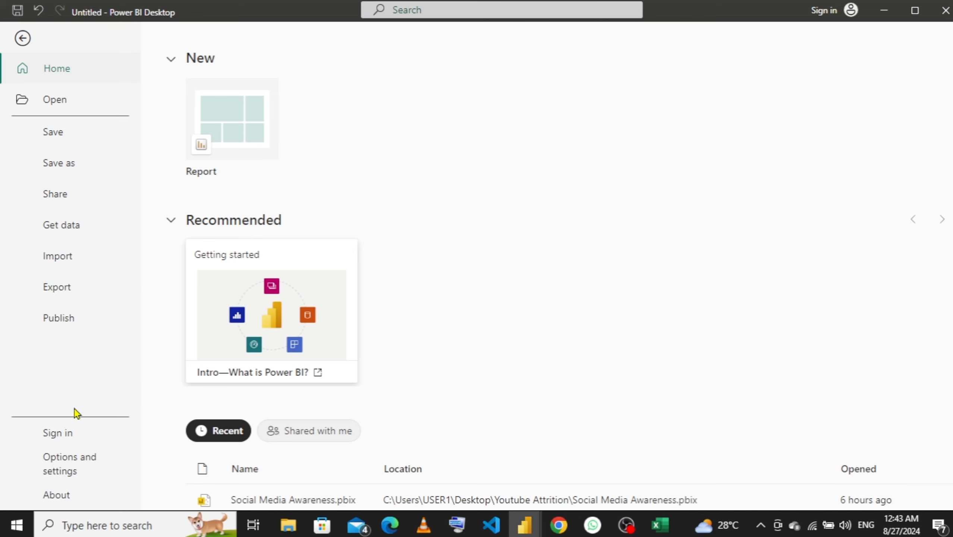
pyautogui.click(73, 464)
pyautogui.click(222, 114)
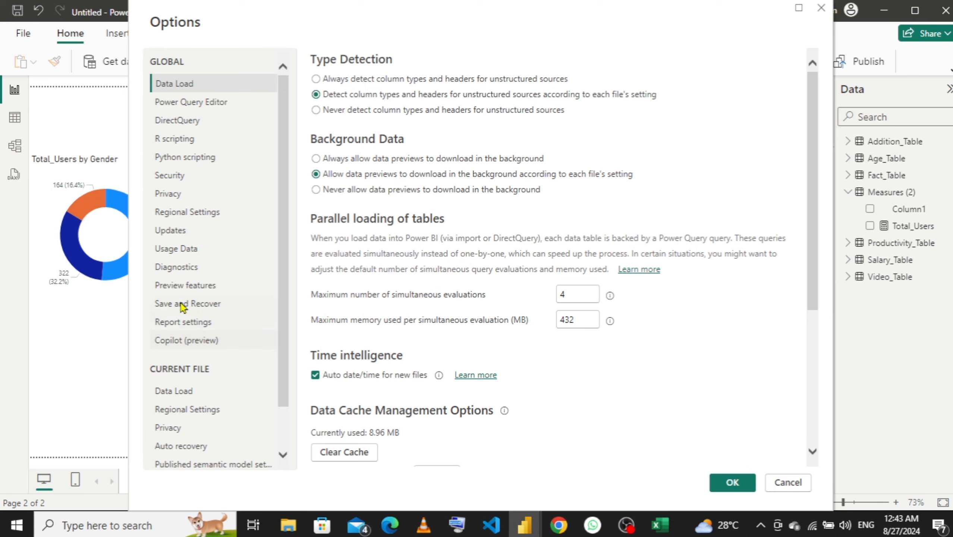
pyautogui.click(182, 177)
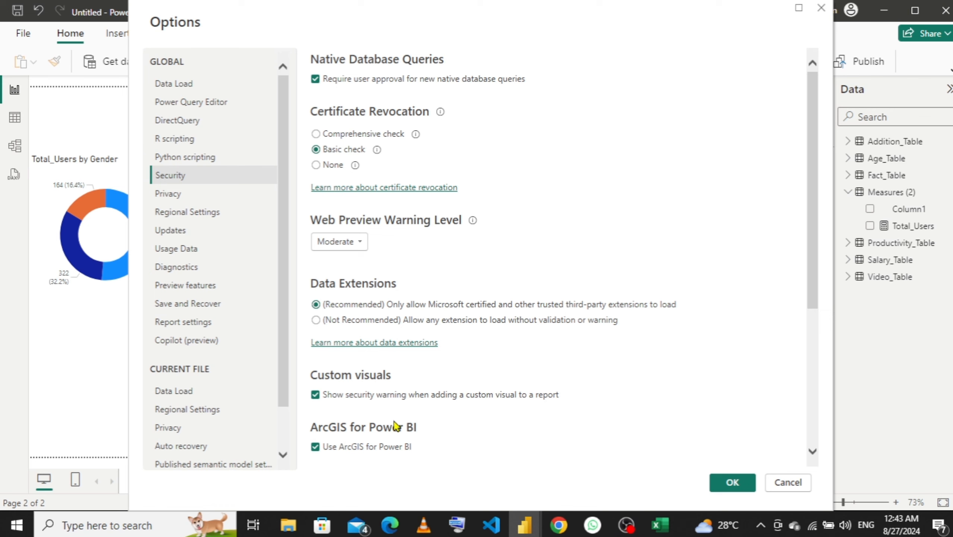
pyautogui.scroll(-2, 395, 426)
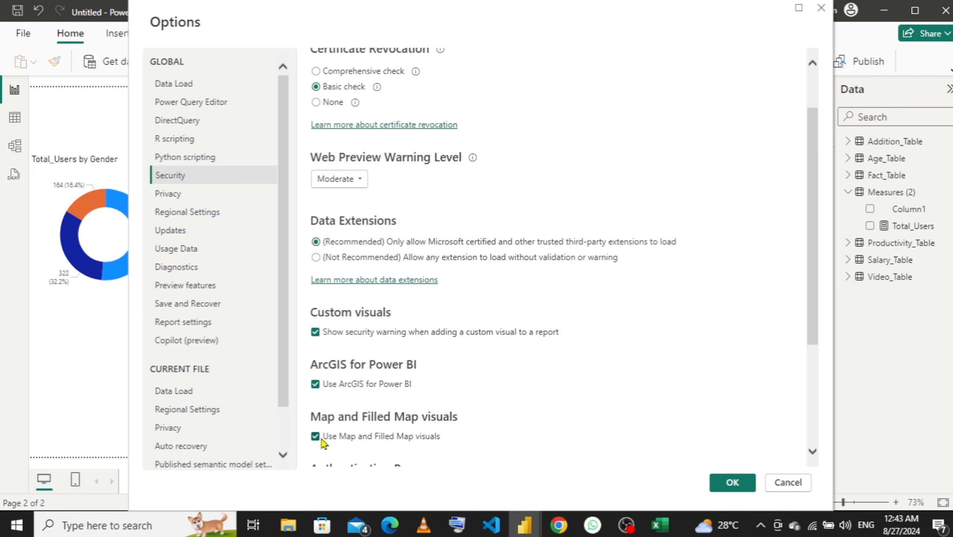
pyautogui.scroll(-2, 340, 436)
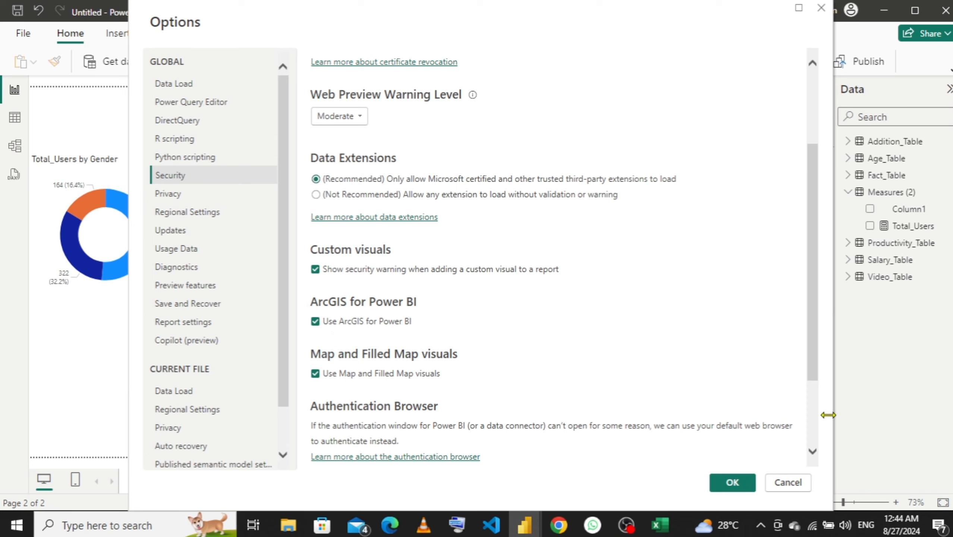
pyautogui.click(788, 482)
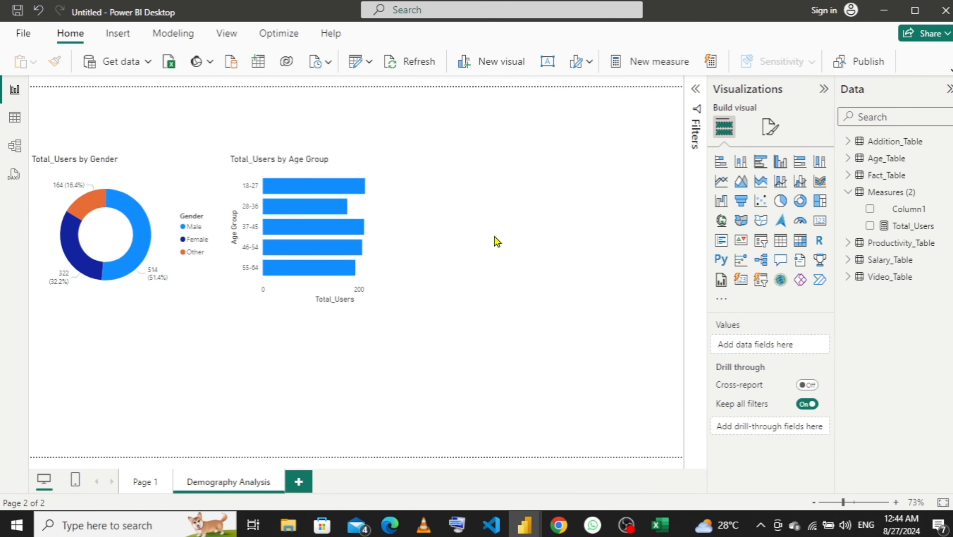
# - Add a Map visual to the page, and check the field setup of the location map in the Social Media Awareness report
pyautogui.click(722, 221)
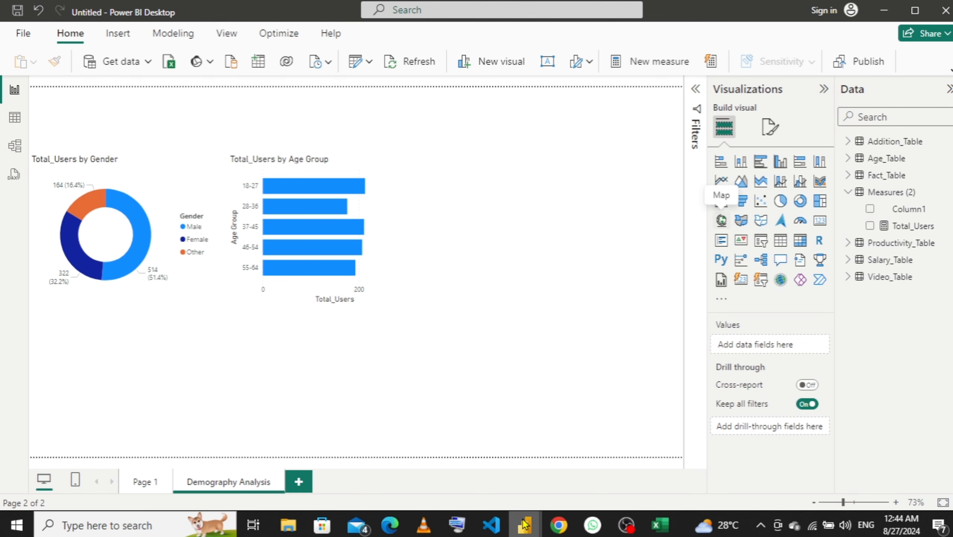
pyautogui.moveTo(524, 524)
pyautogui.click(498, 448)
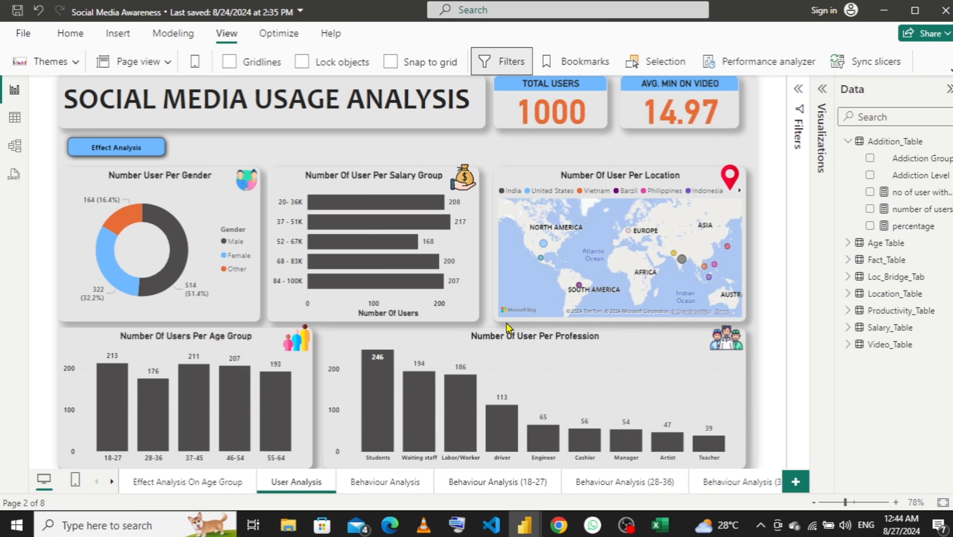
pyautogui.click(510, 175)
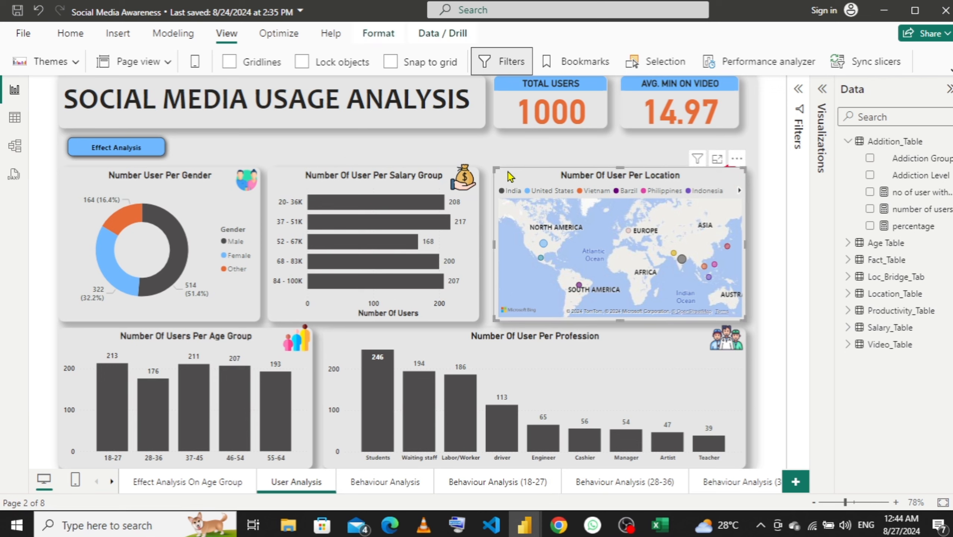
pyautogui.click(823, 90)
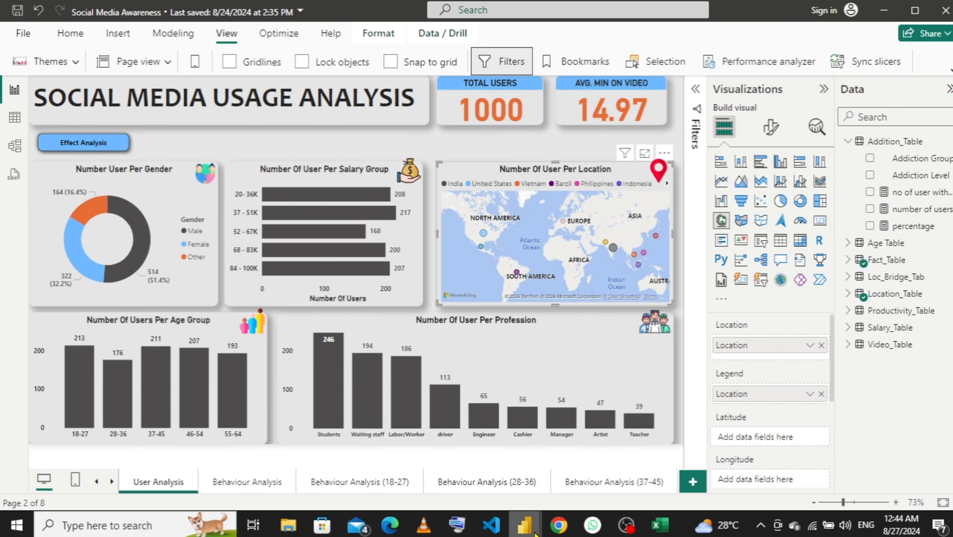
pyautogui.moveTo(537, 530)
pyautogui.click(575, 437)
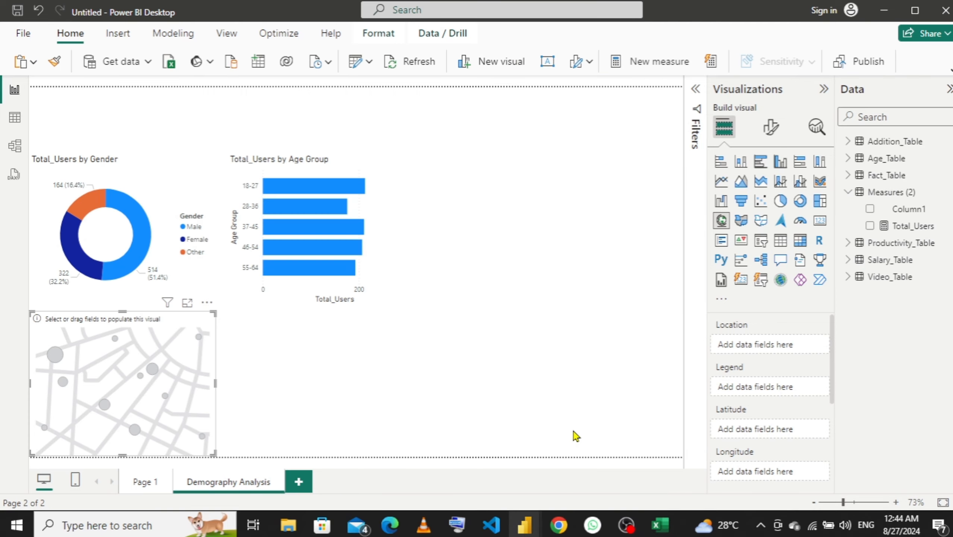
# - Place the empty map to the right of the age group bar chart, and assign Location from Fact_Table as its location
pyautogui.moveTo(153, 322); pyautogui.dragTo(567, 154)
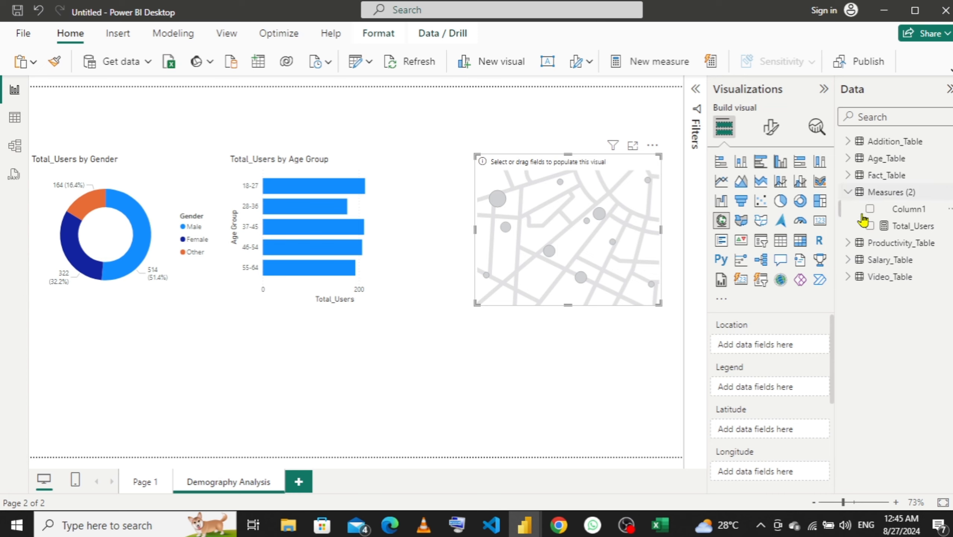
pyautogui.click(849, 192)
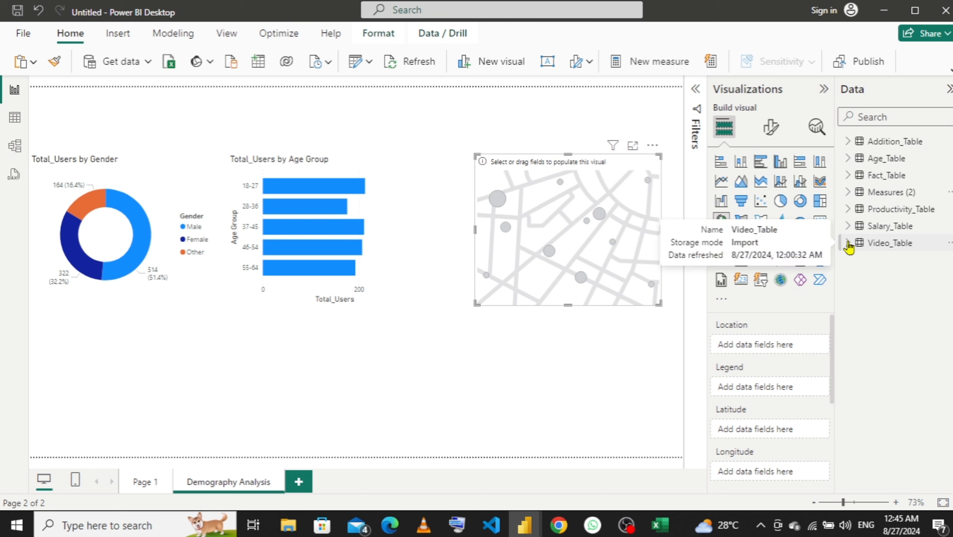
pyautogui.click(848, 175)
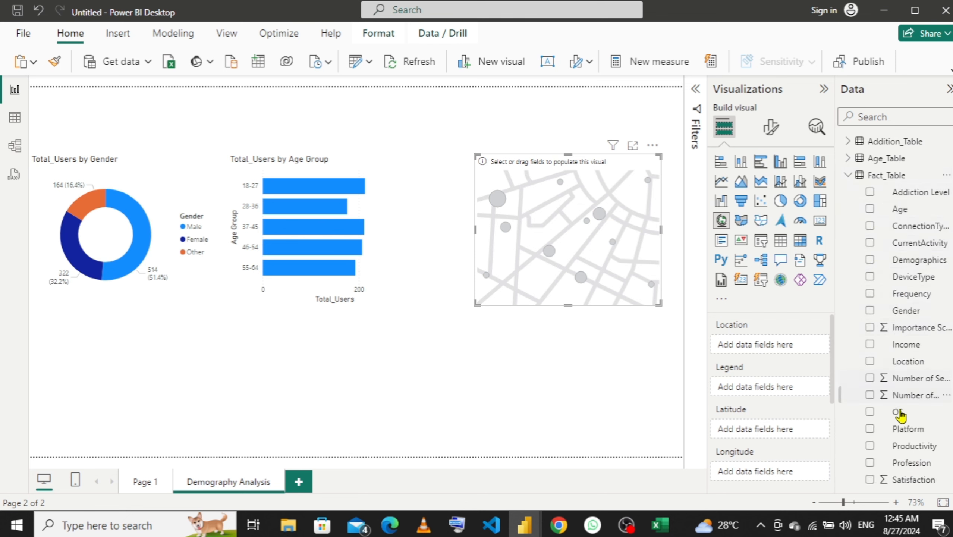
pyautogui.scroll(-4, 900, 414)
pyautogui.scroll(2, 919, 397)
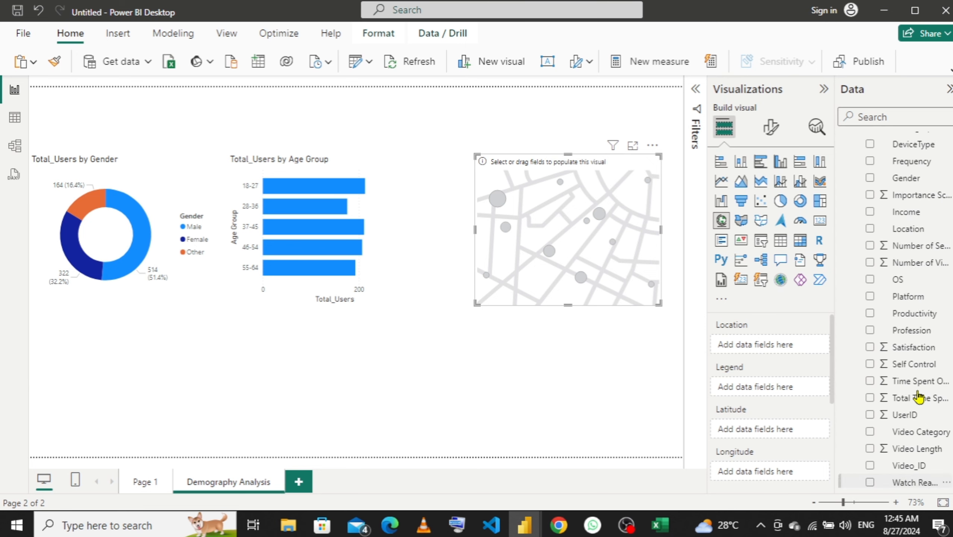
pyautogui.scroll(3, 919, 396)
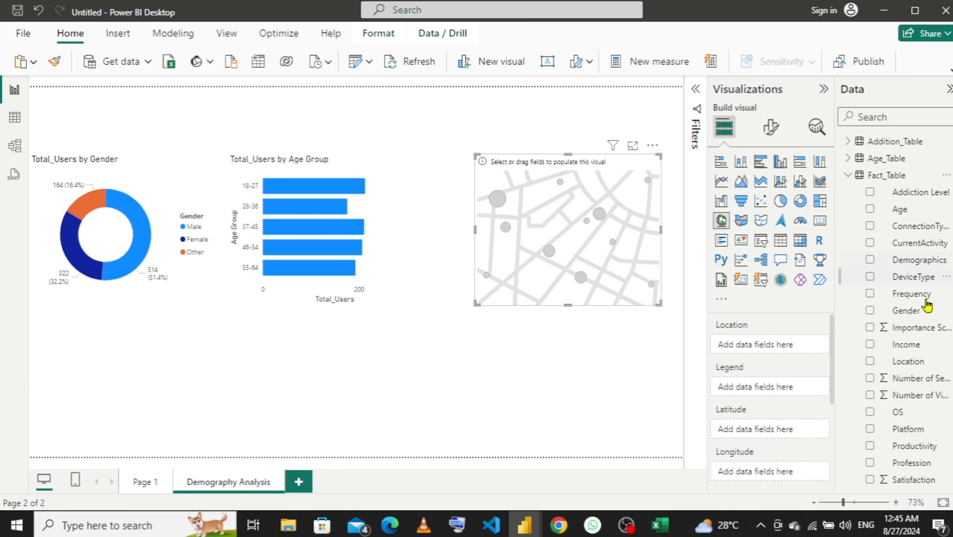
pyautogui.moveTo(920, 370); pyautogui.dragTo(792, 353)
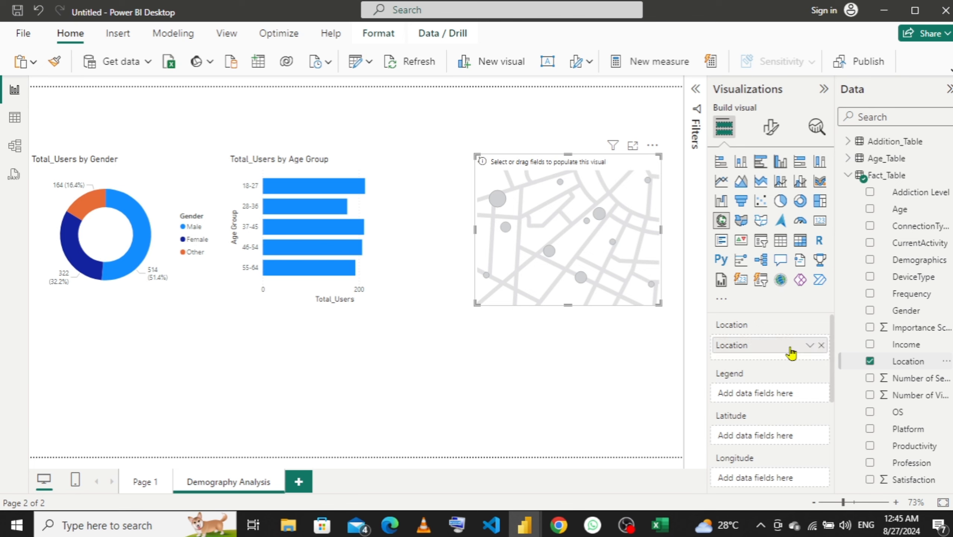
# - Set the map's bubble size to the Total_Users measure
pyautogui.scroll(-3, 791, 356)
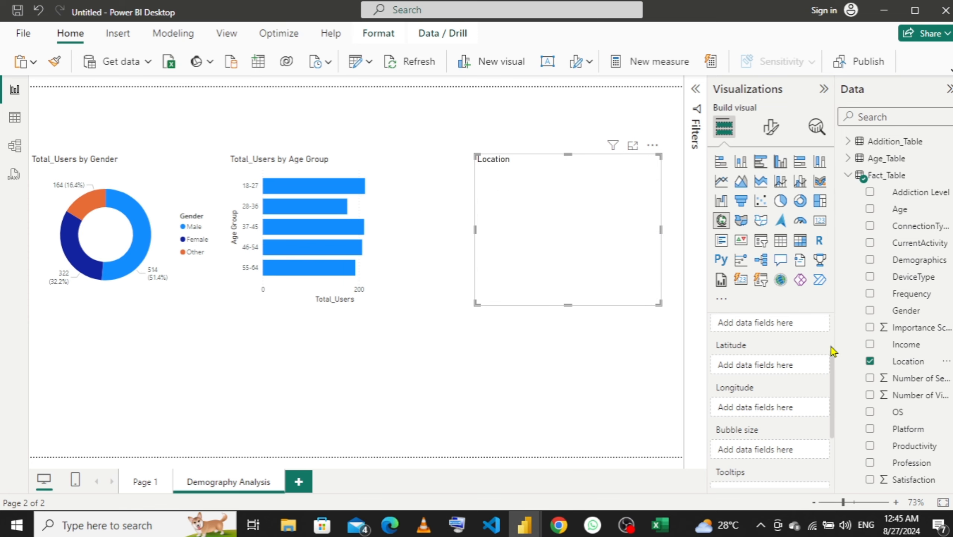
pyautogui.click(847, 176)
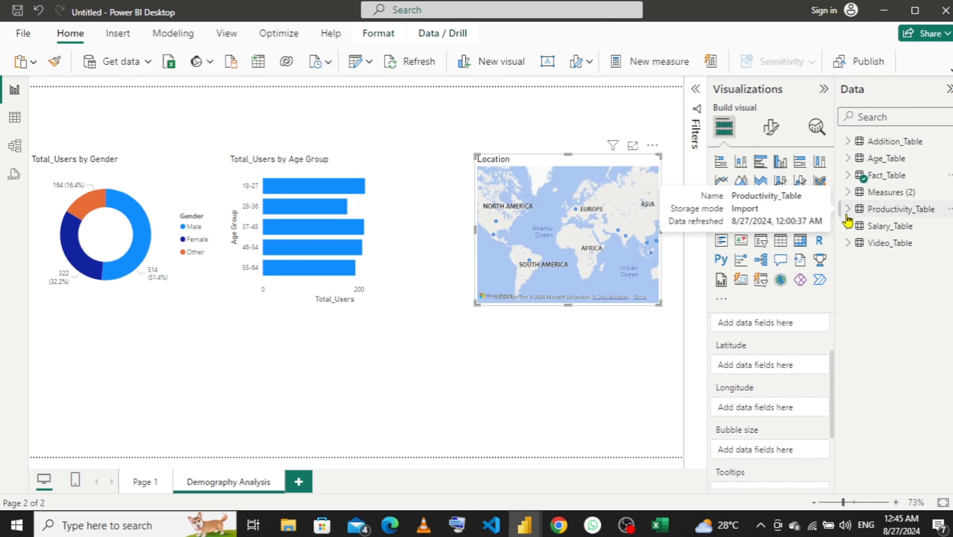
pyautogui.click(849, 194)
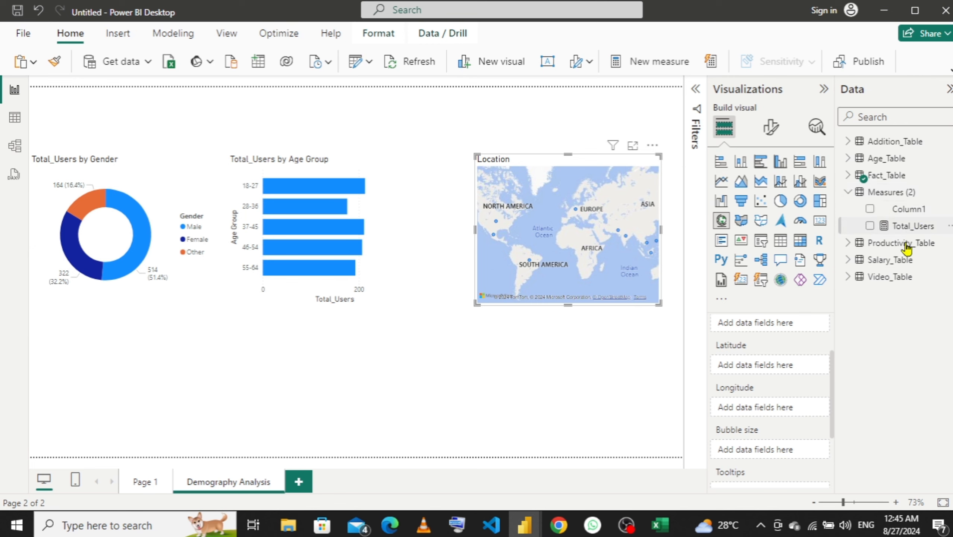
pyautogui.moveTo(913, 226); pyautogui.dragTo(790, 454)
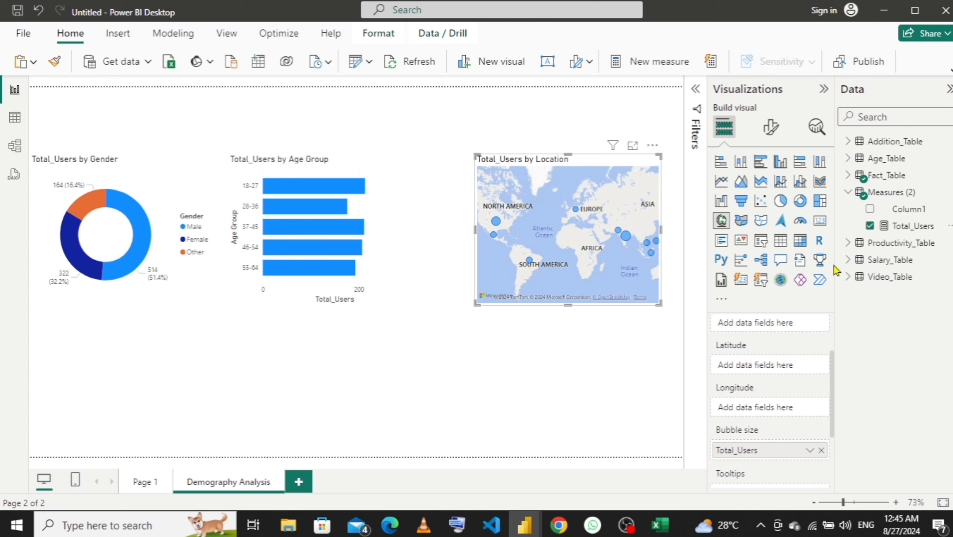
# - Assign Location from Fact_Table as the map's legend
pyautogui.click(855, 199)
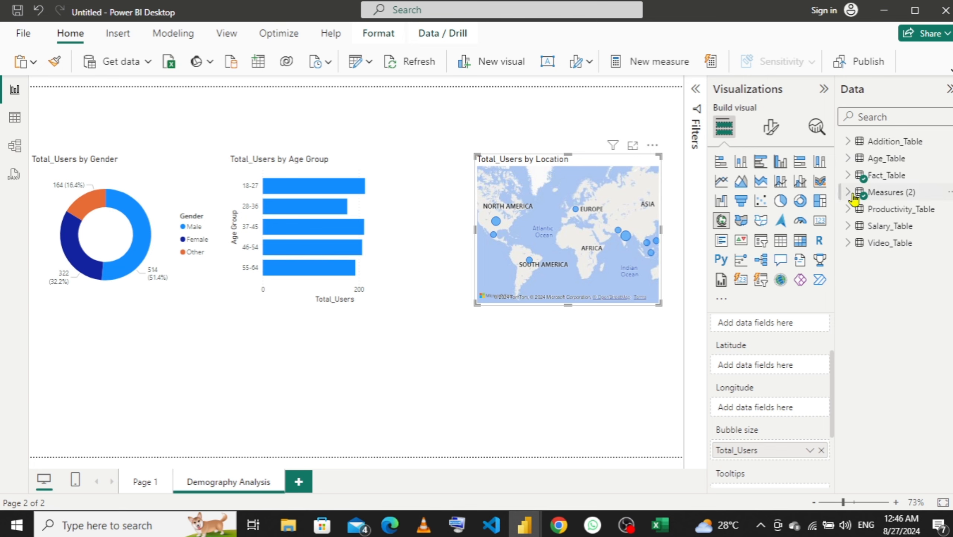
pyautogui.click(849, 176)
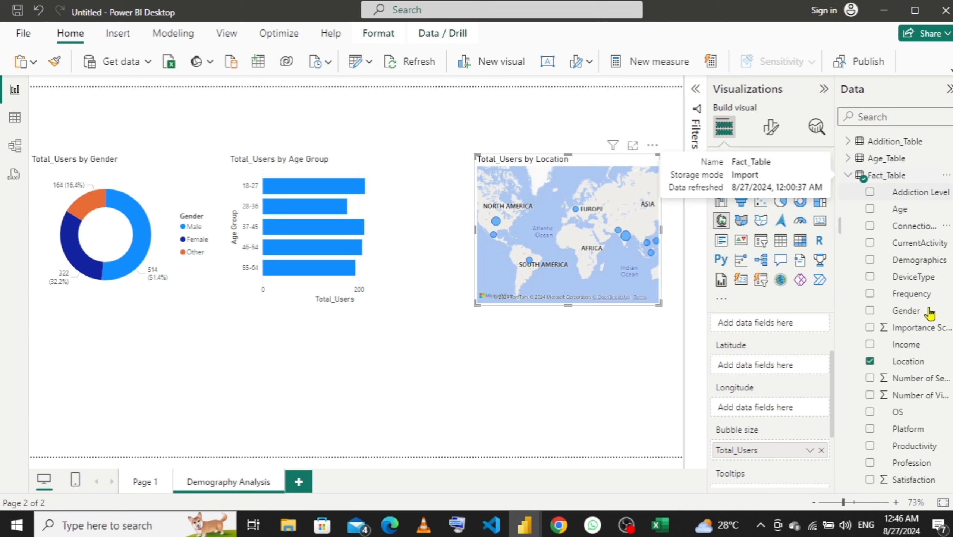
pyautogui.moveTo(920, 364); pyautogui.dragTo(802, 391)
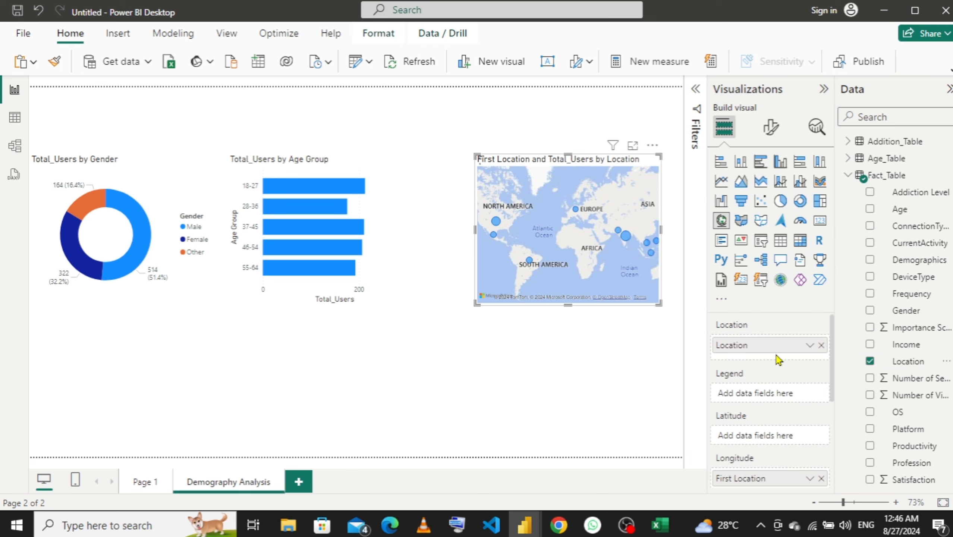
pyautogui.scroll(-3, 778, 361)
pyautogui.scroll(3, 777, 360)
pyautogui.moveTo(925, 363); pyautogui.dragTo(796, 393)
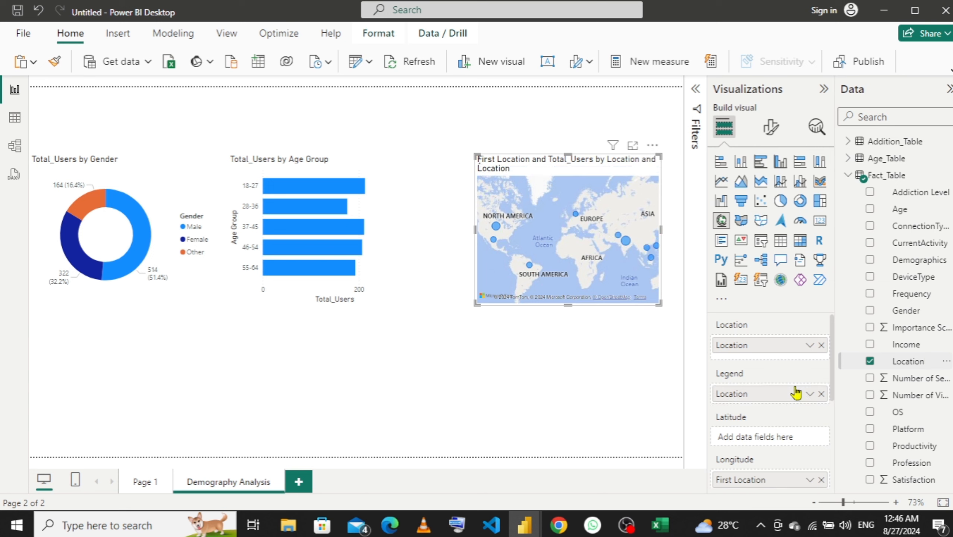